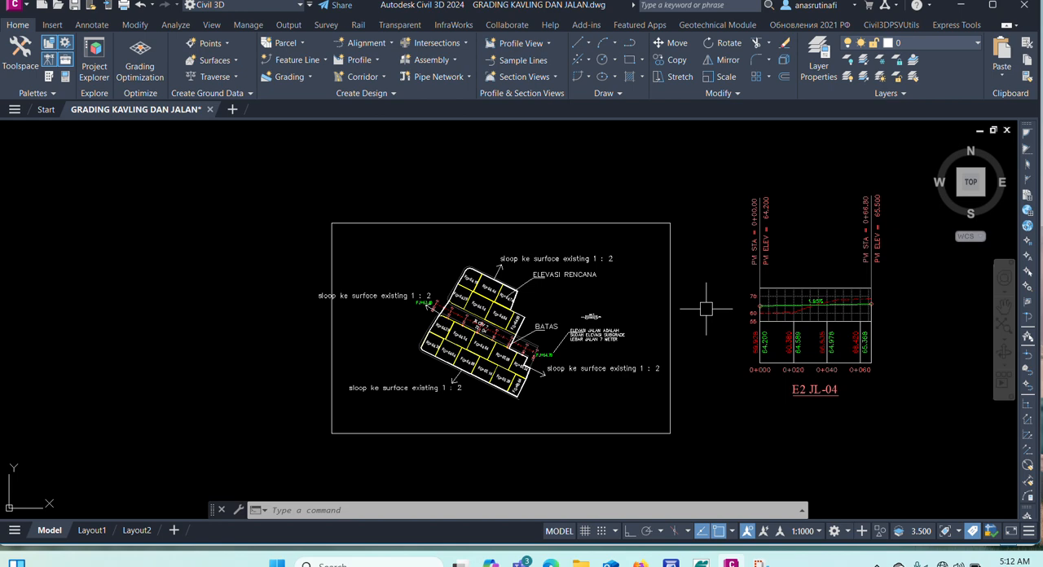
Import the LandXML file Surface kavling with all its listed data and dismiss the import event log.
scroll(535, 352, "up", 5)
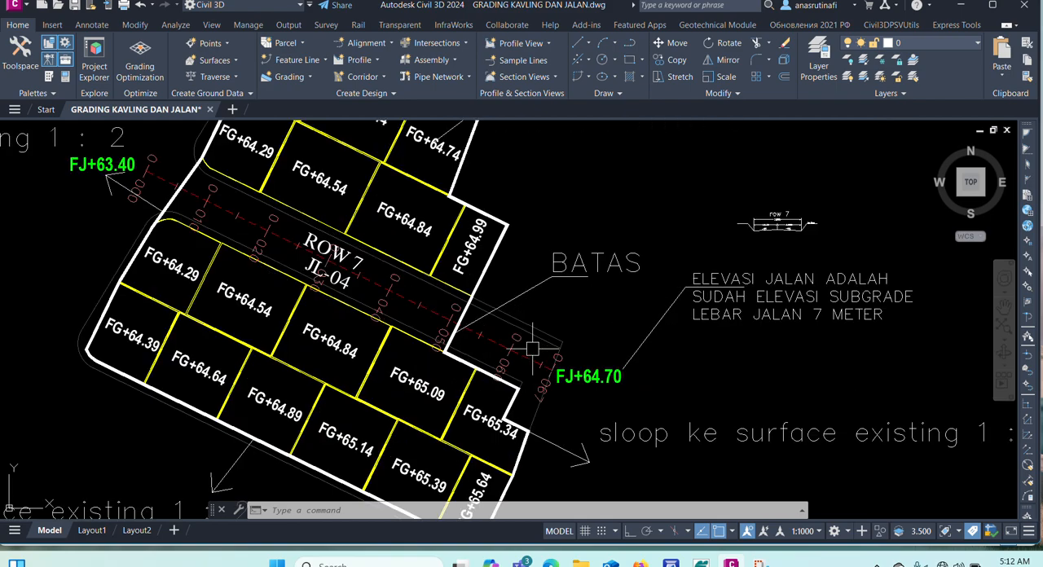
scroll(535, 350, "down", 3)
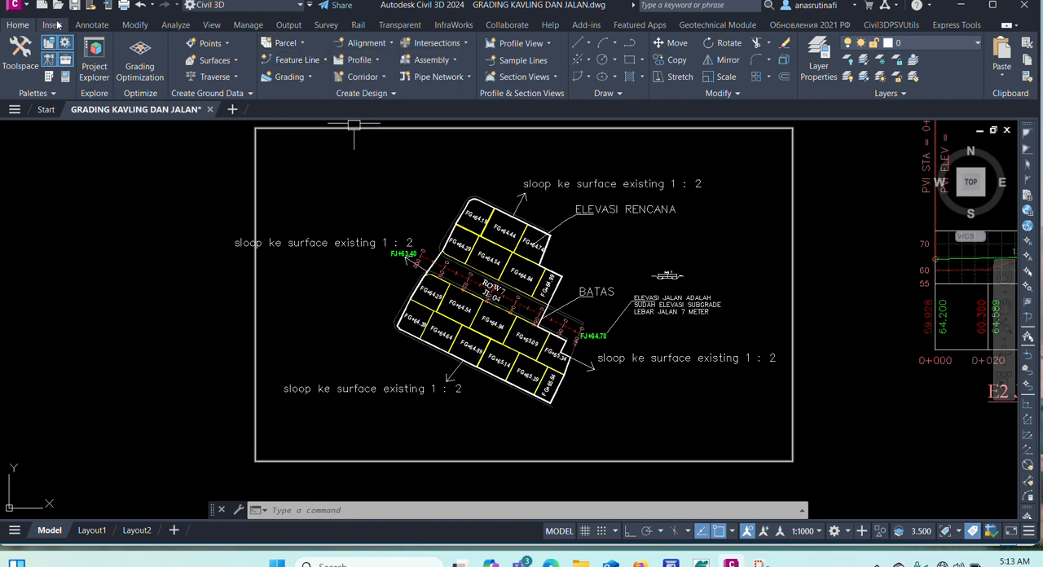
left_click(52, 24)
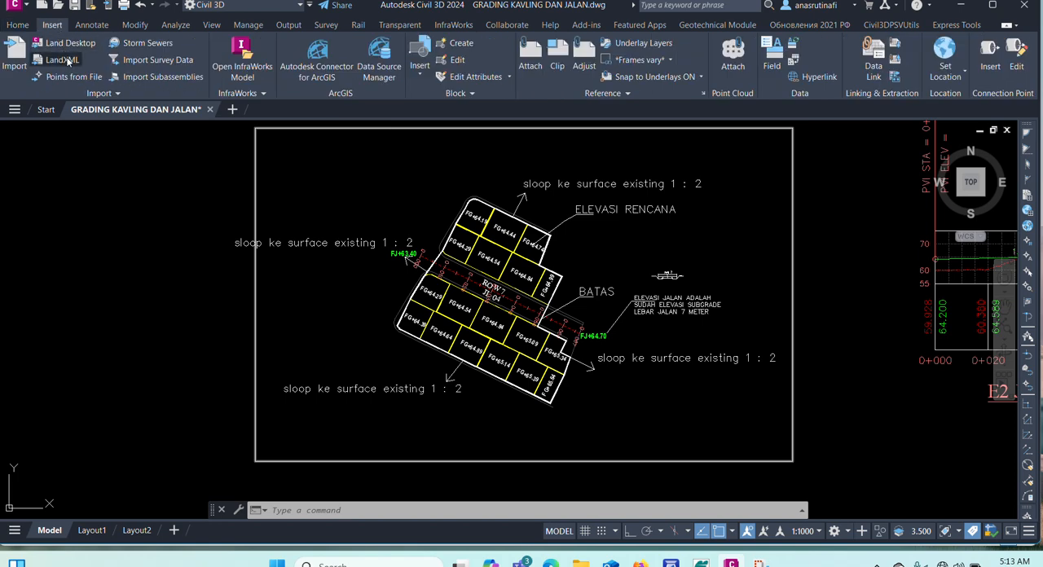
left_click(65, 58)
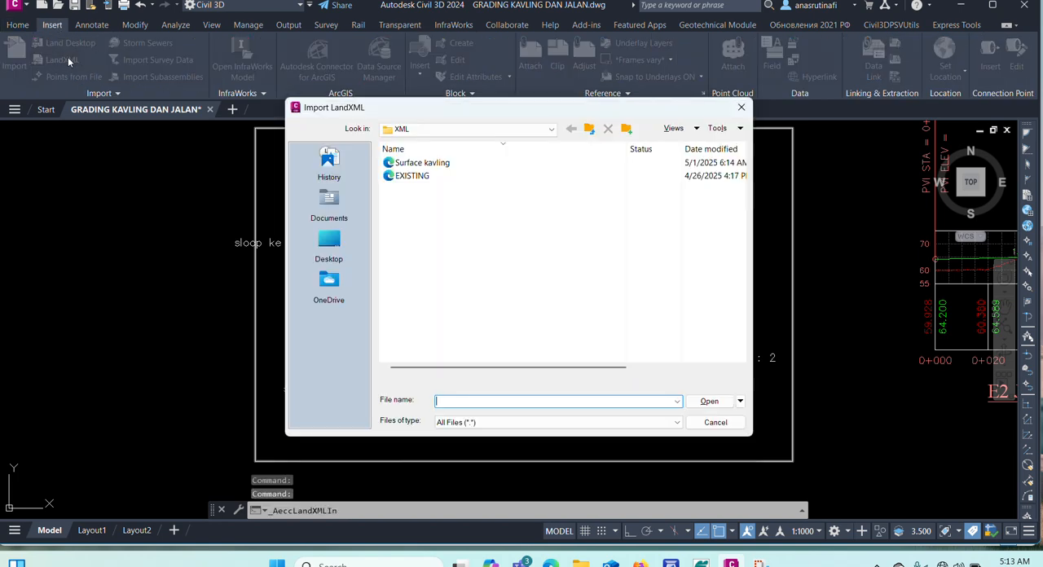
left_click(434, 164)
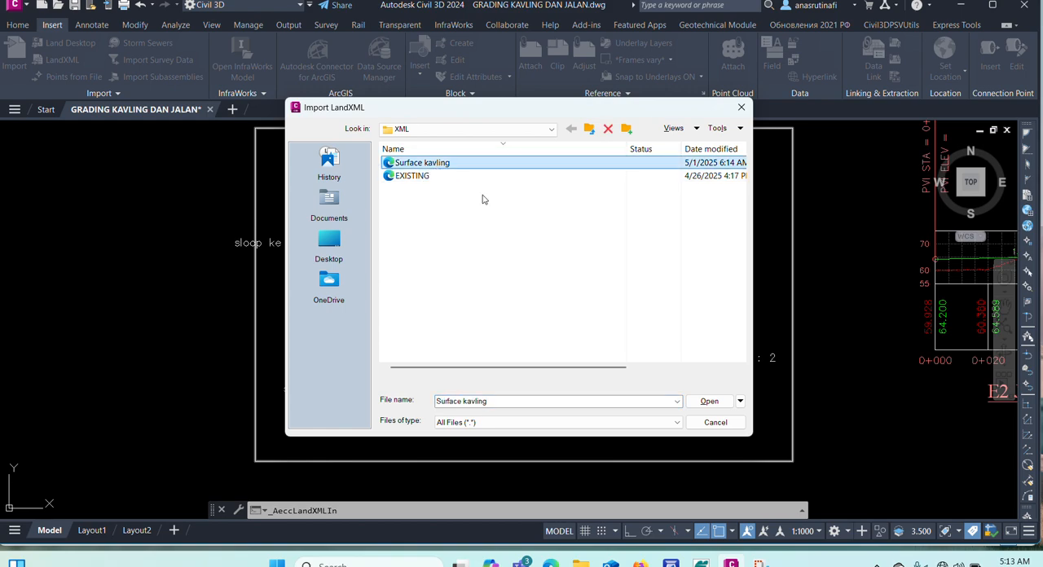
left_click(707, 401)
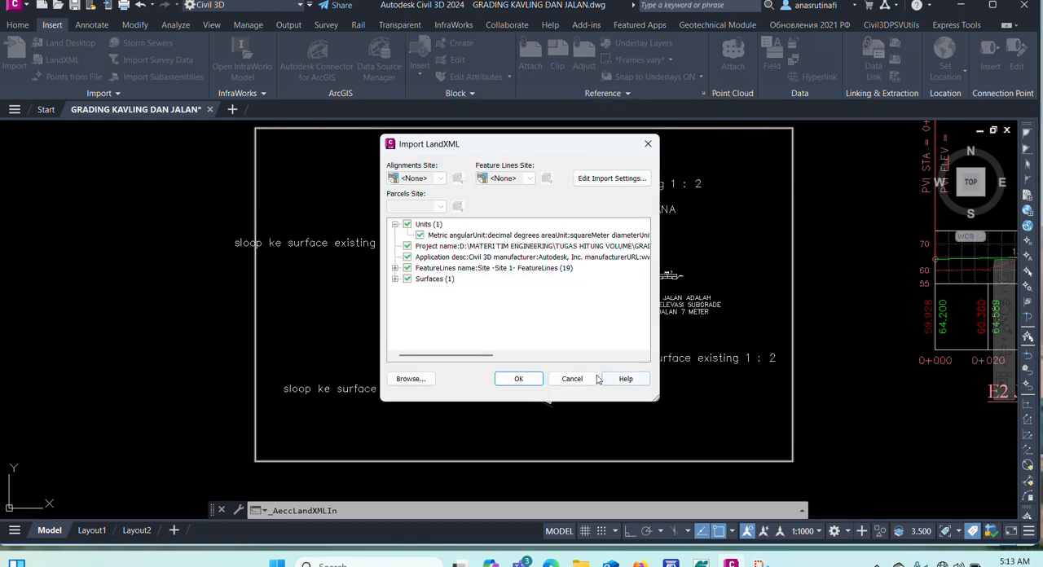
left_click(519, 378)
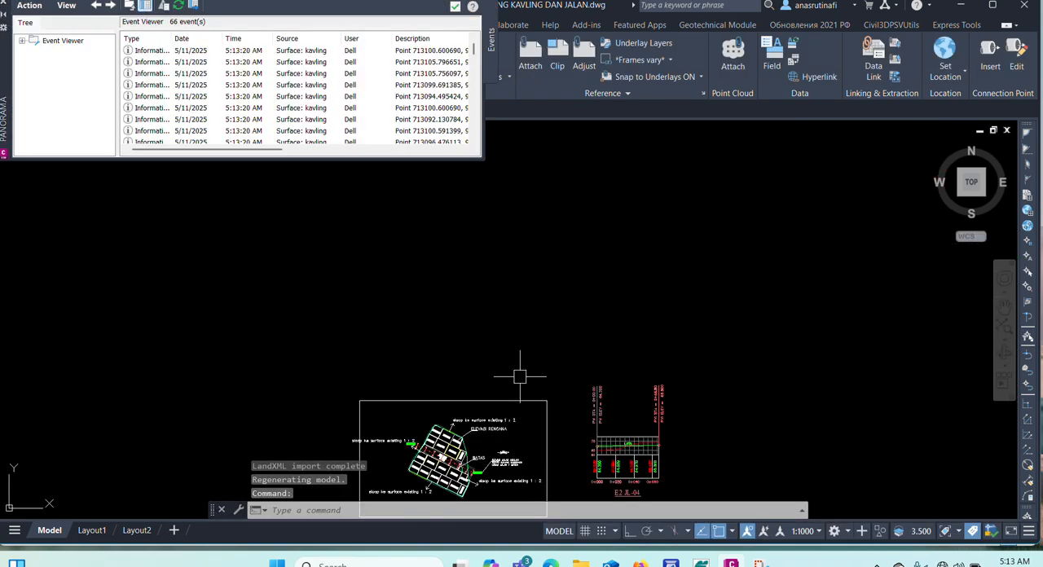
left_click(5, 4)
scroll(379, 184, "down", 3)
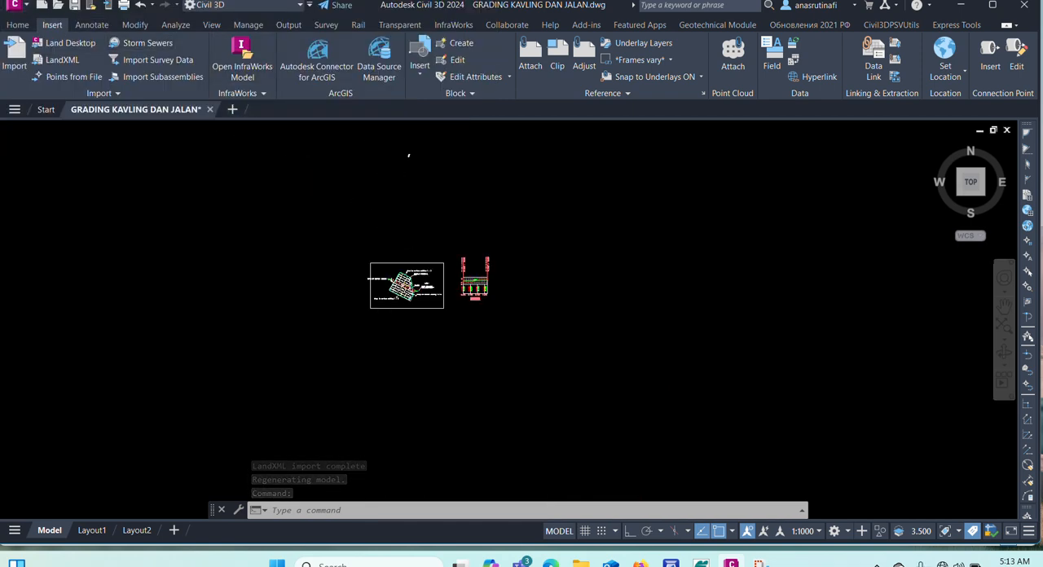
scroll(386, 315, "up", 4)
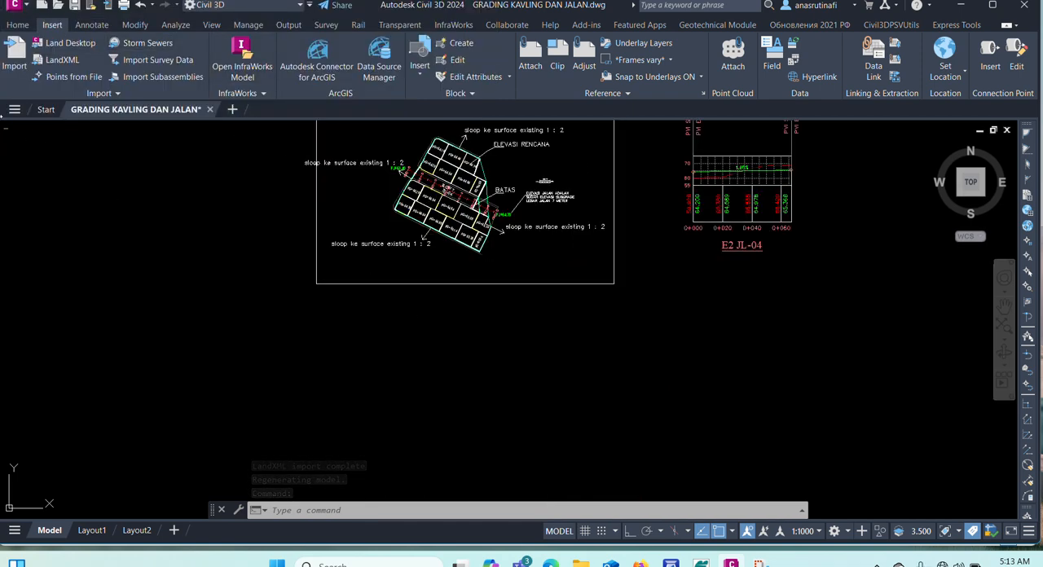
Import the LandXML file EXISTING with all its listed data to bring in the existing ground surface.
left_click(65, 58)
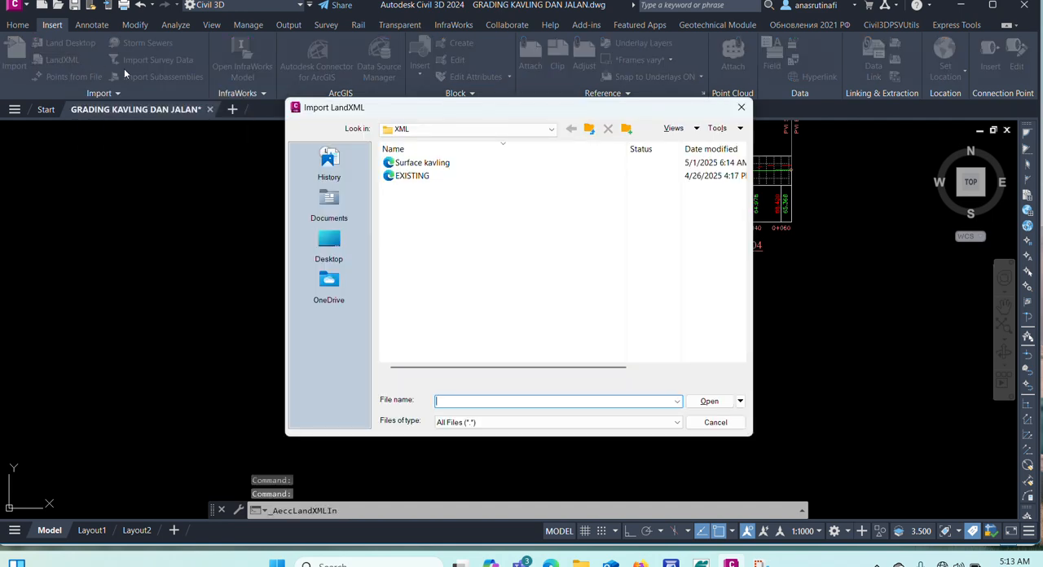
left_click(416, 175)
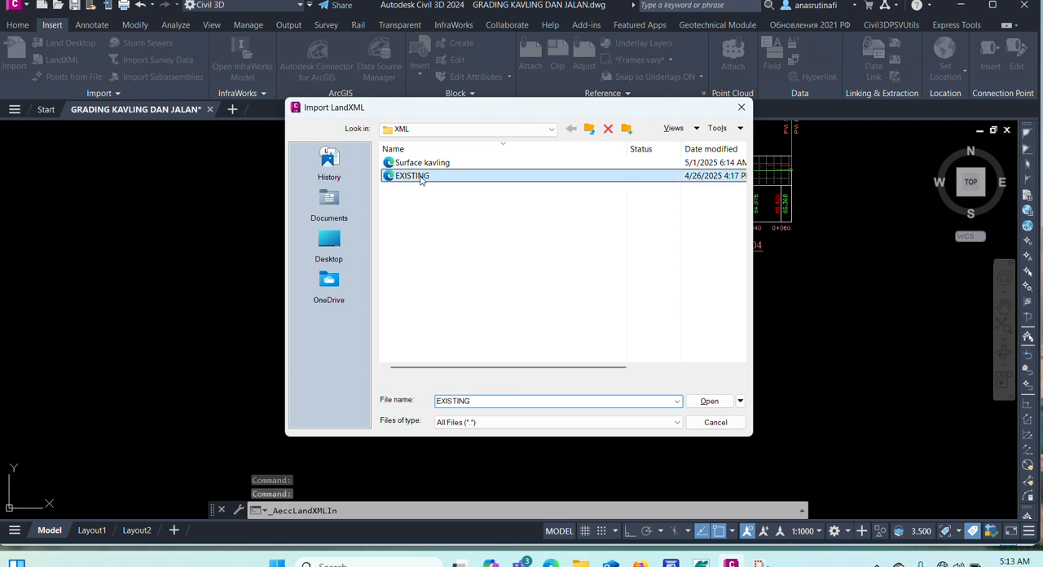
left_click(709, 400)
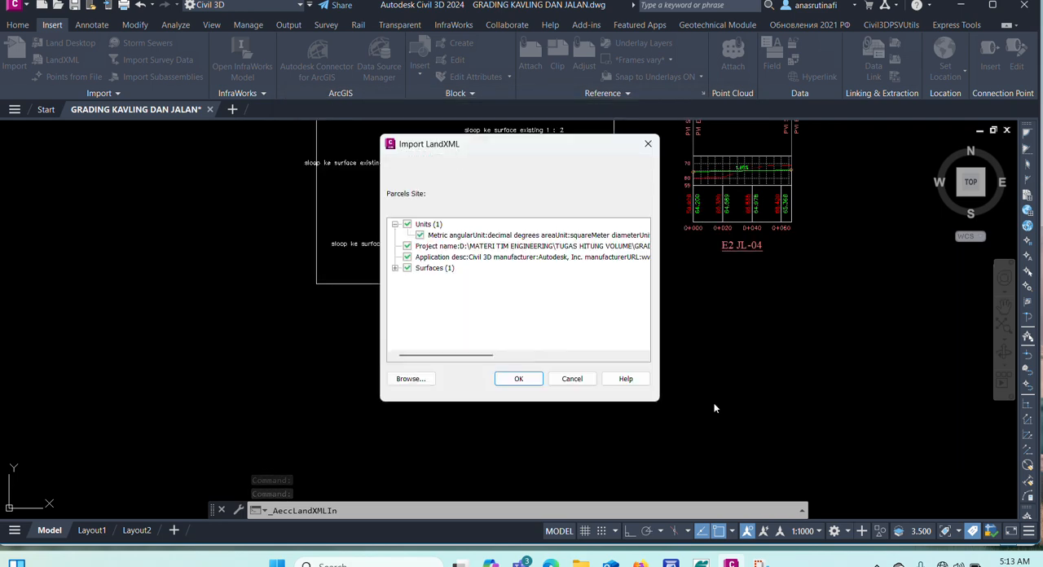
left_click(518, 379)
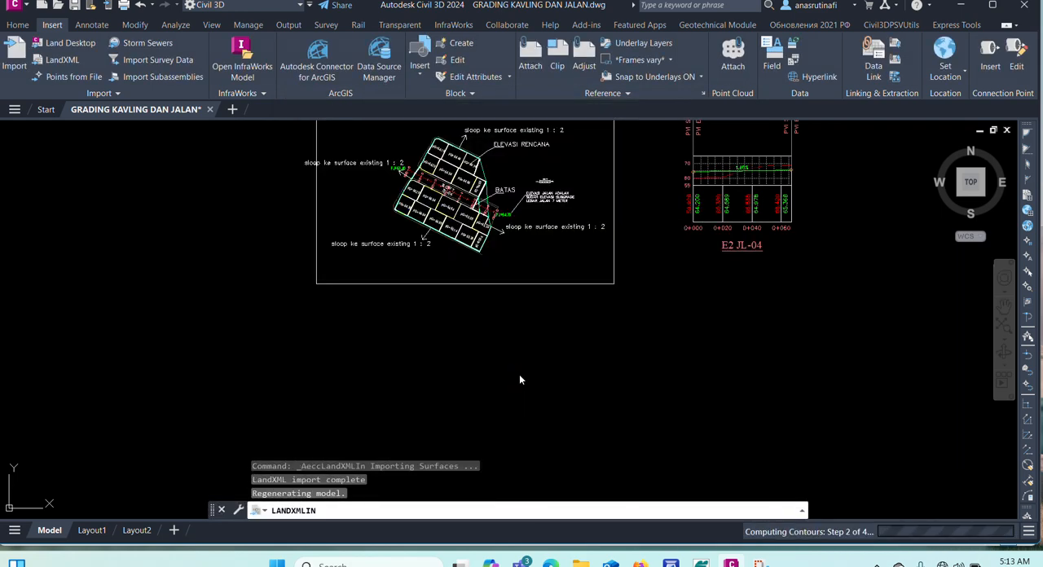
scroll(450, 242, "down", 5)
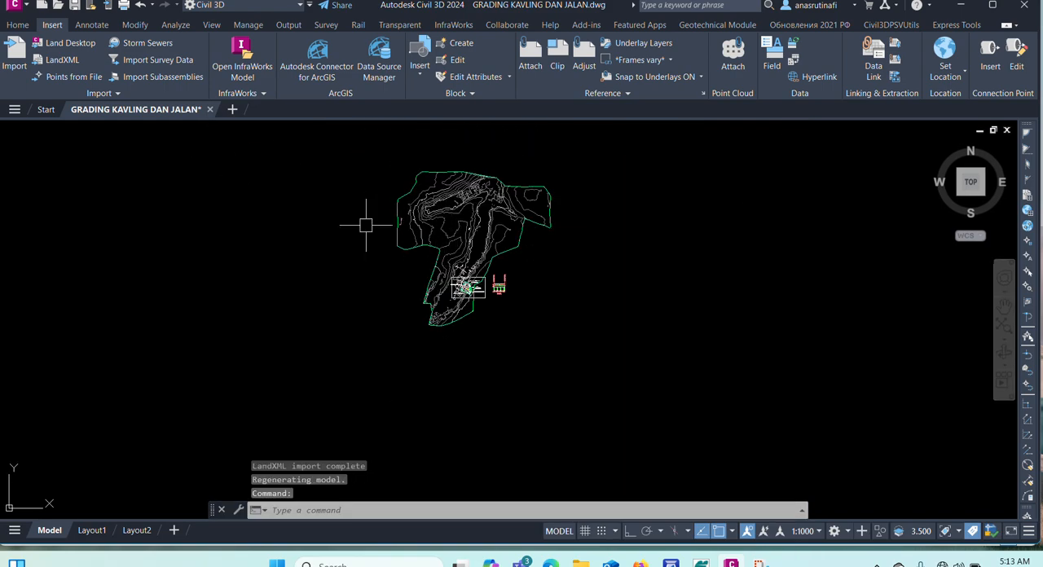
scroll(471, 285, "up", 6)
scroll(375, 277, "down", 3)
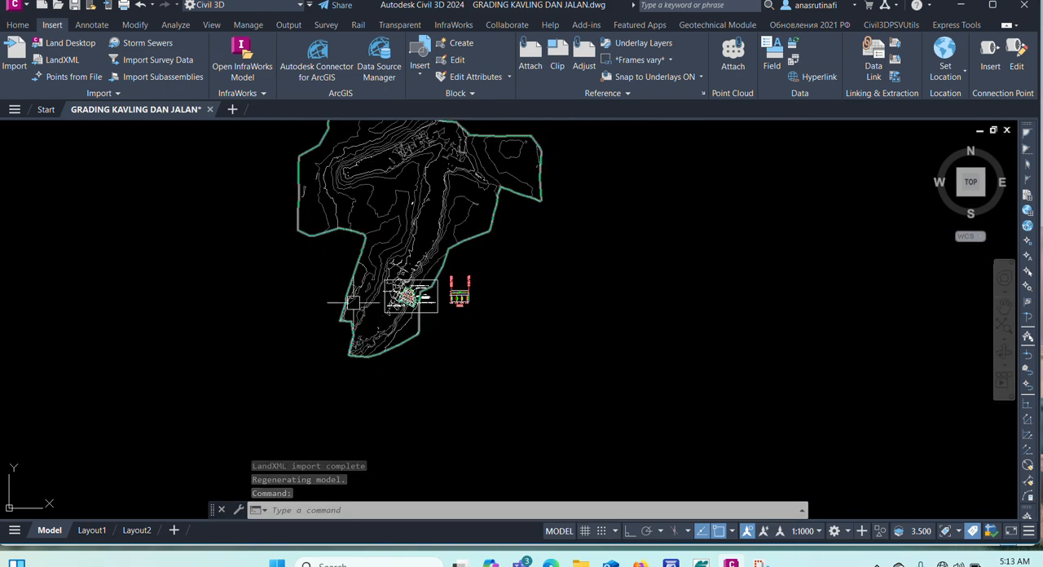
Set the existing surface's style to Border Only in its surface properties and deselect it.
scroll(350, 305, "up", 5)
left_click(380, 275)
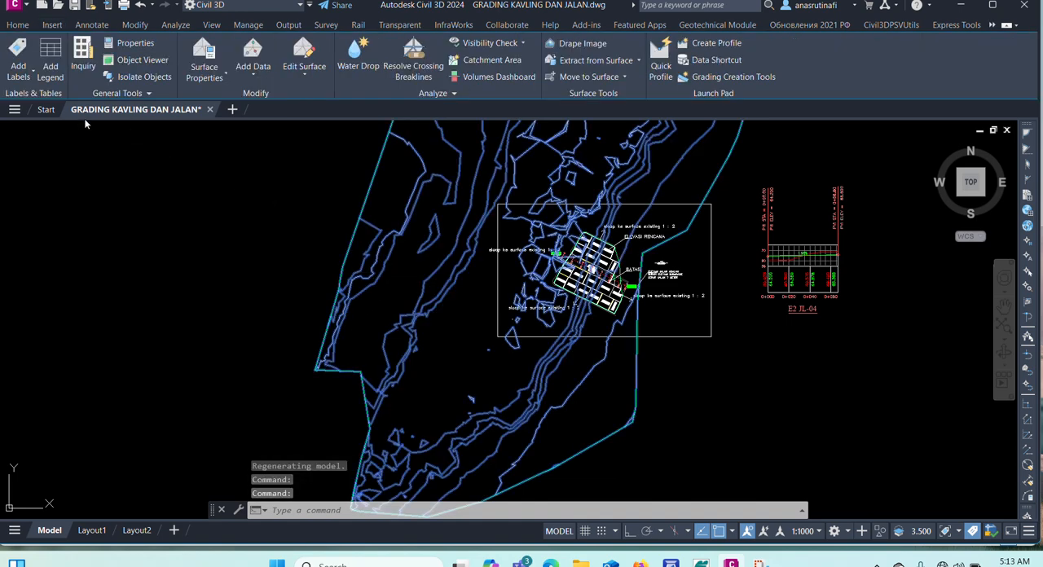
left_click(202, 74)
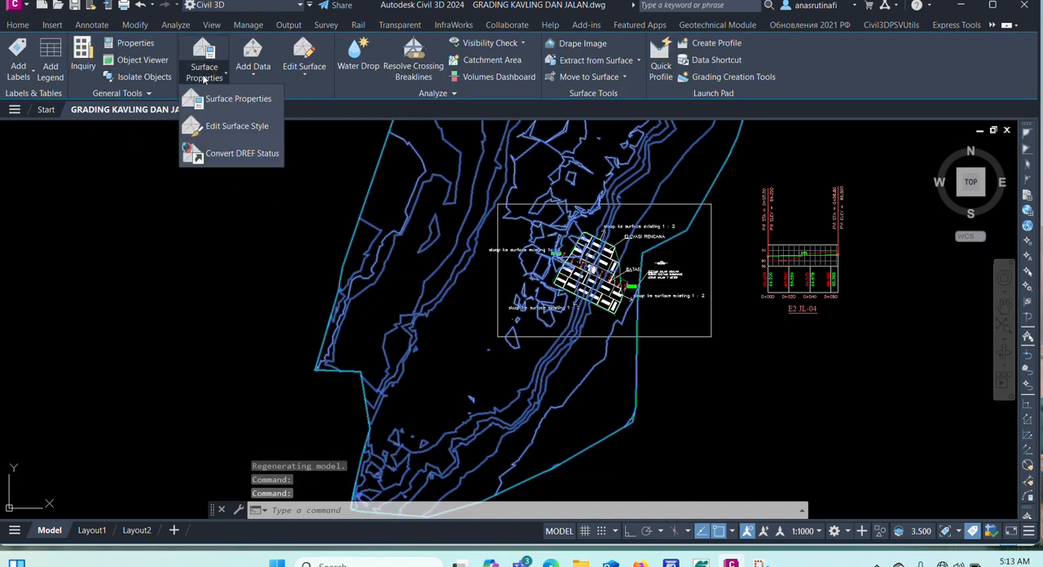
left_click(225, 98)
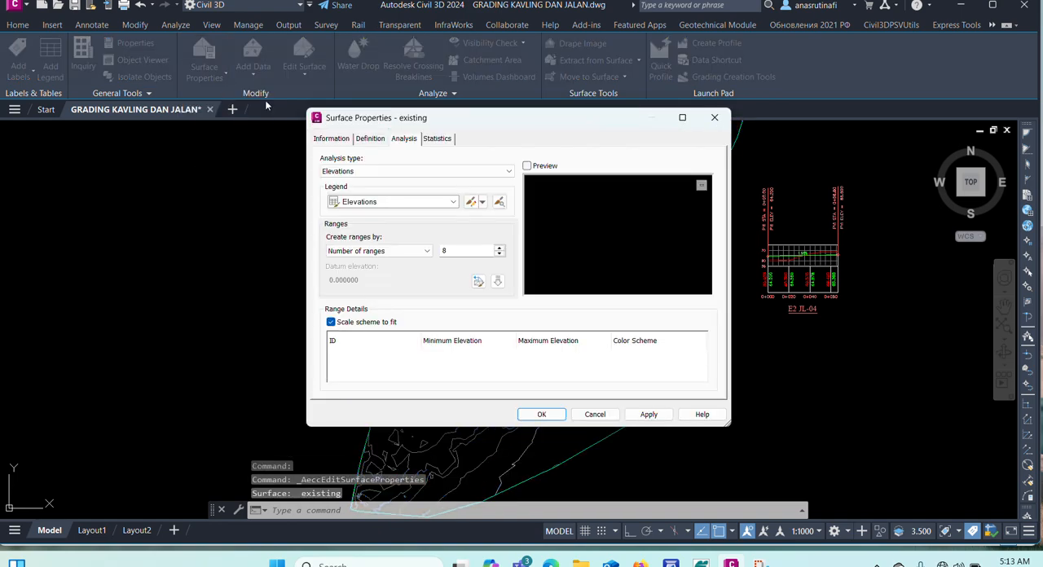
left_click(331, 139)
left_click(424, 276)
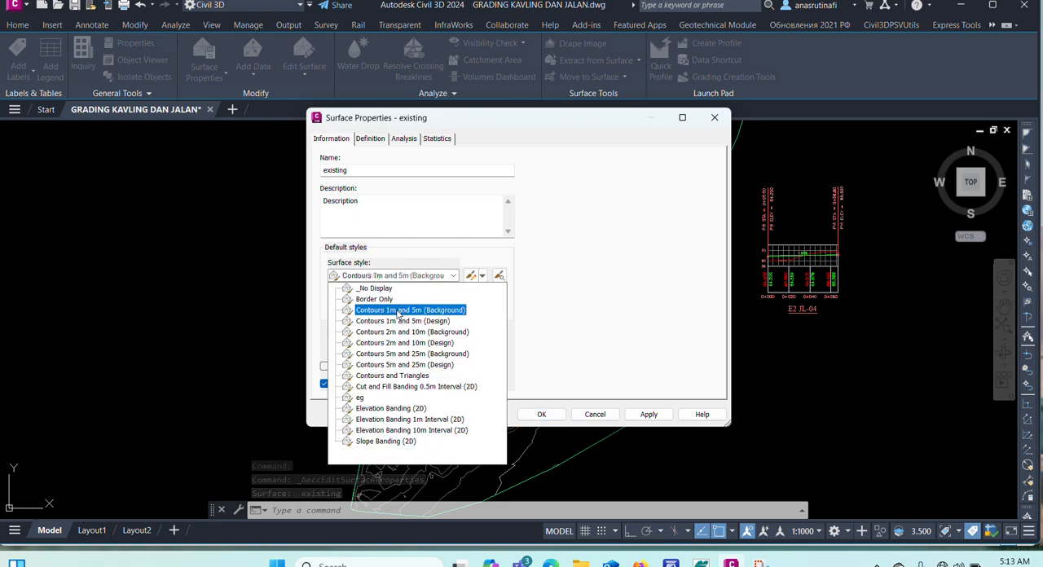
left_click(375, 299)
left_click(536, 414)
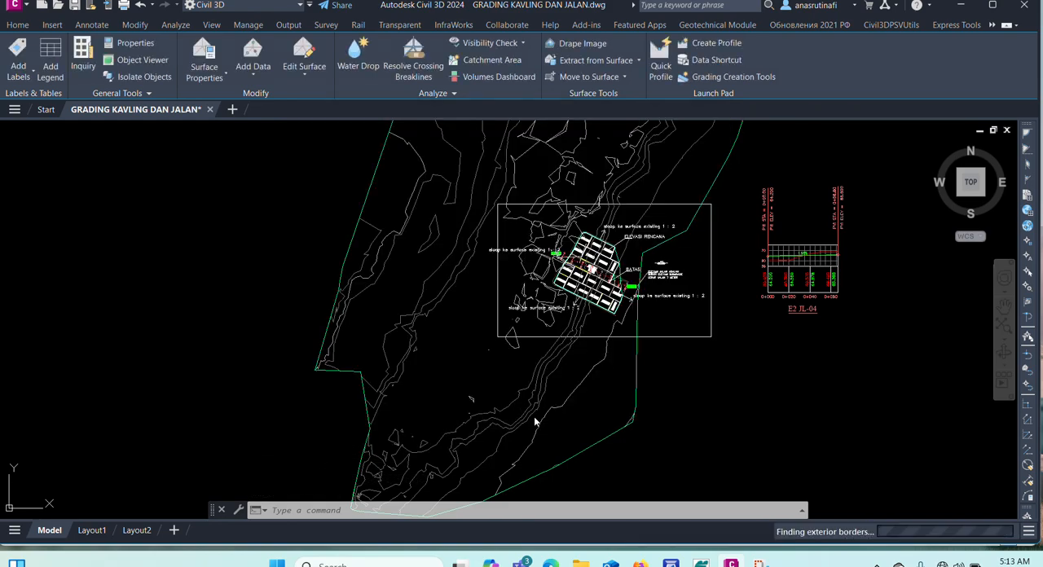
key("Escape")
key("Escape")
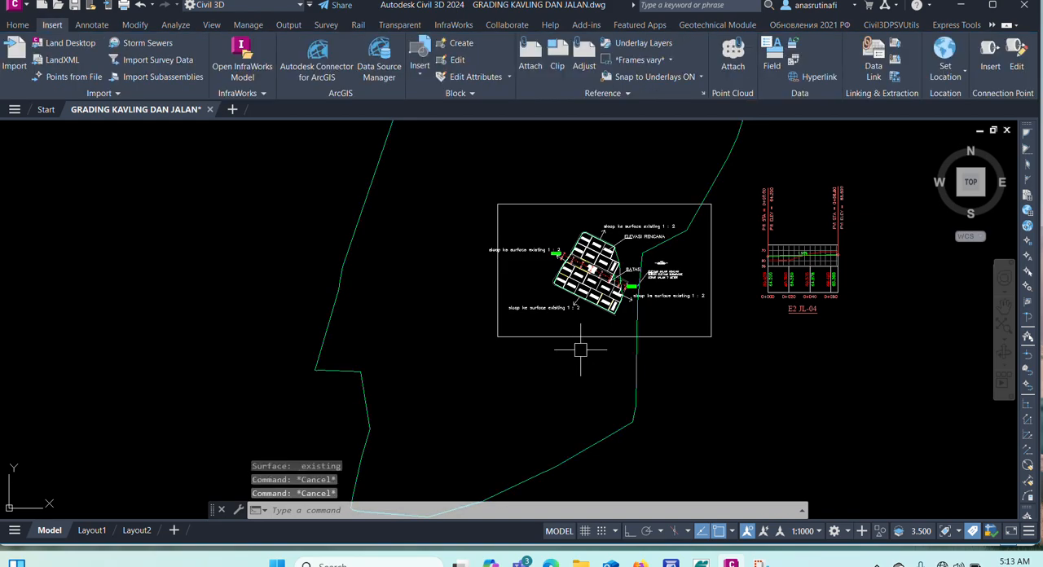
Examine the kavling surface's border against the plot boundary line, especially around the ROW 7 road and the BATAS edge.
scroll(609, 236, "up", 2)
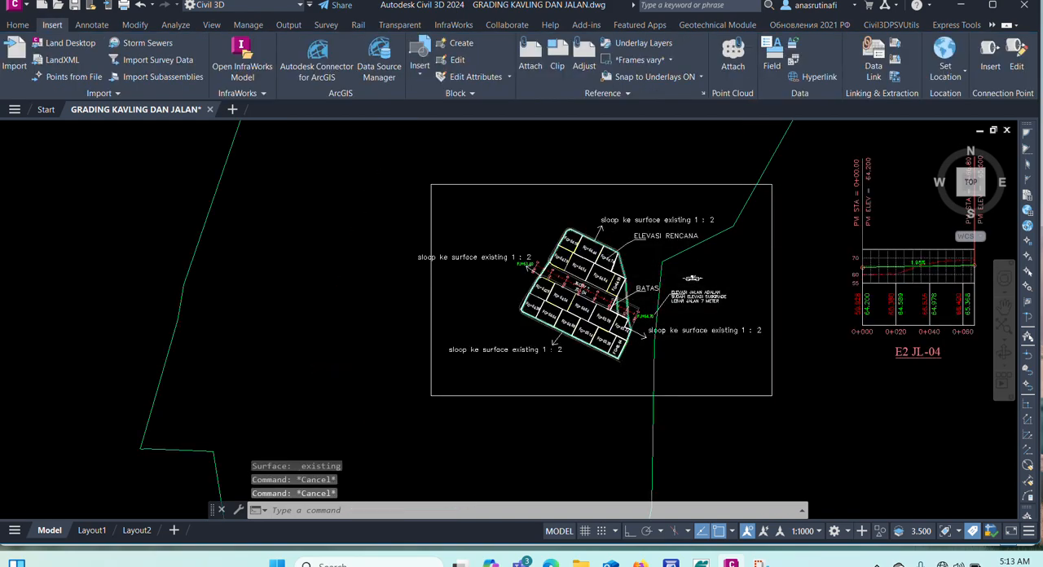
scroll(652, 278, "up", 5)
scroll(647, 278, "up", 4)
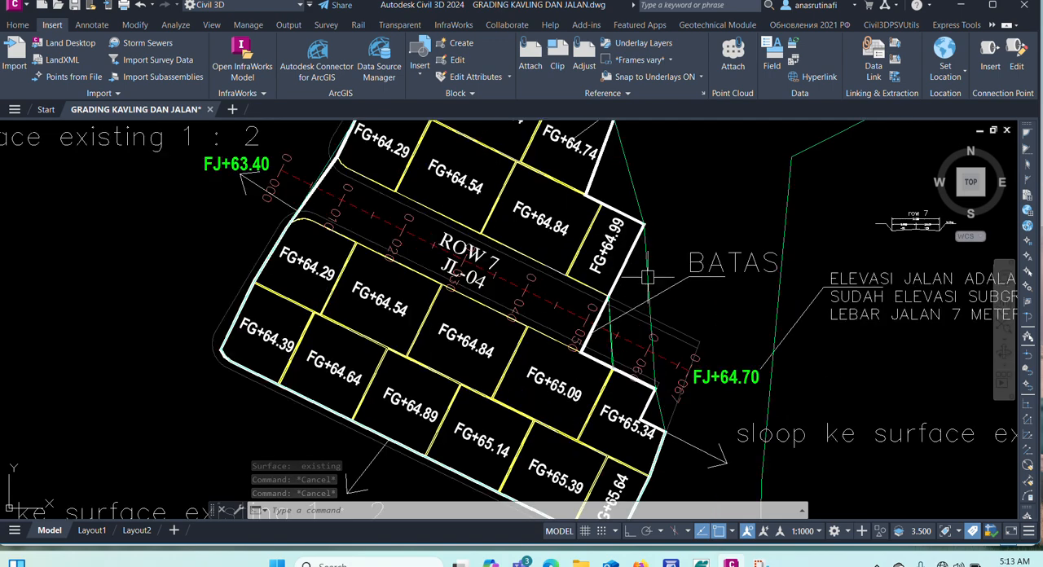
scroll(647, 278, "up", 2)
left_click(640, 277)
scroll(640, 285, "down", 4)
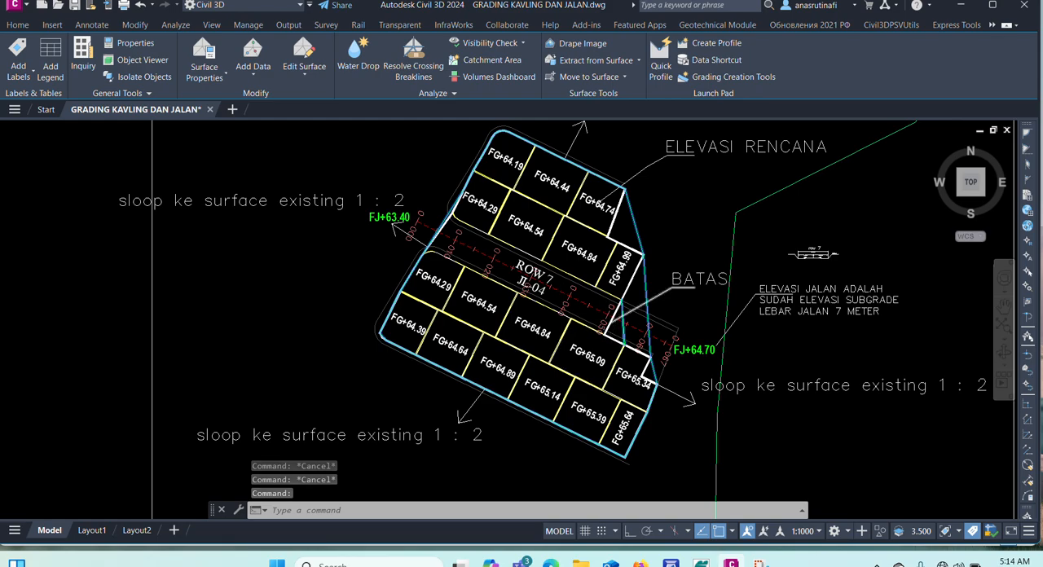
scroll(652, 274, "up", 8)
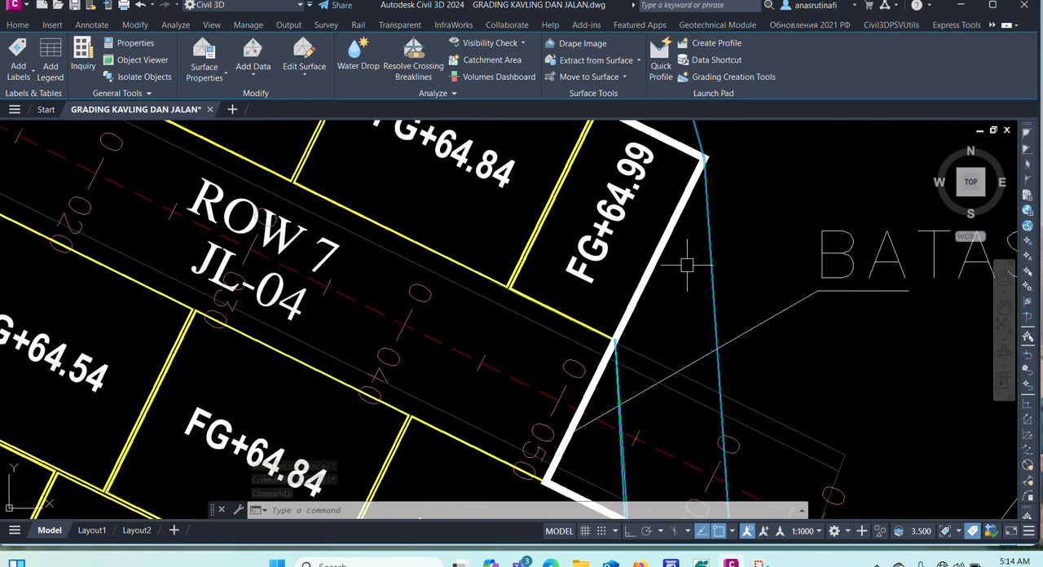
scroll(687, 264, "down", 7)
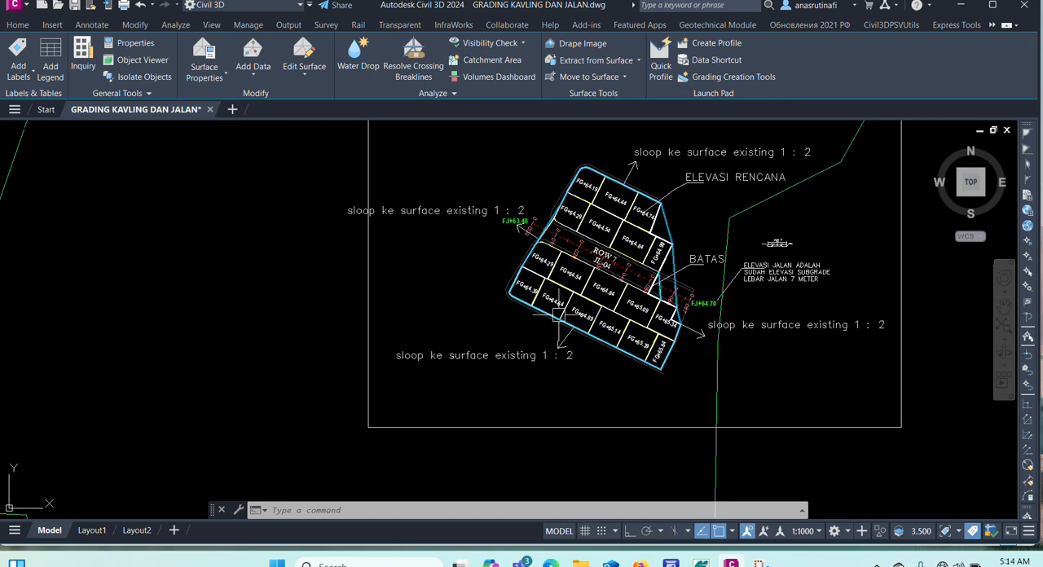
scroll(582, 171, "up", 5)
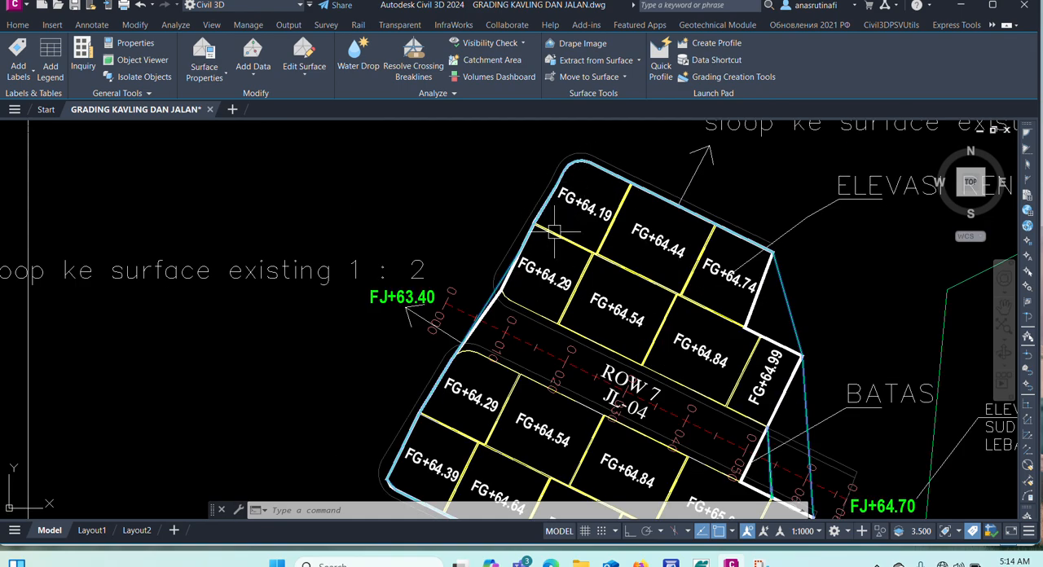
scroll(554, 232, "down", 4)
scroll(694, 359, "up", 6)
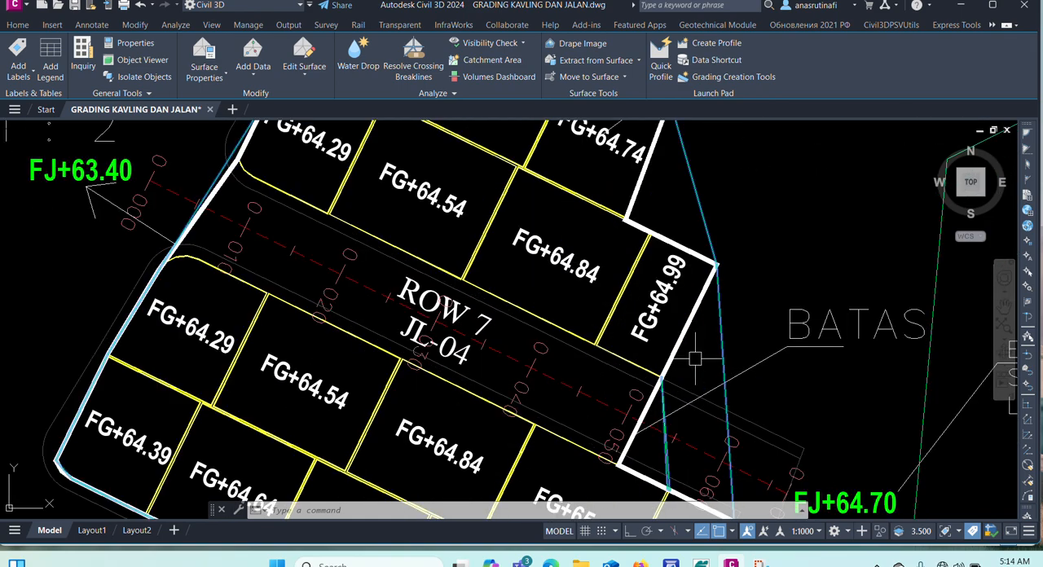
key("Escape")
key("Escape")
scroll(688, 297, "down", 2)
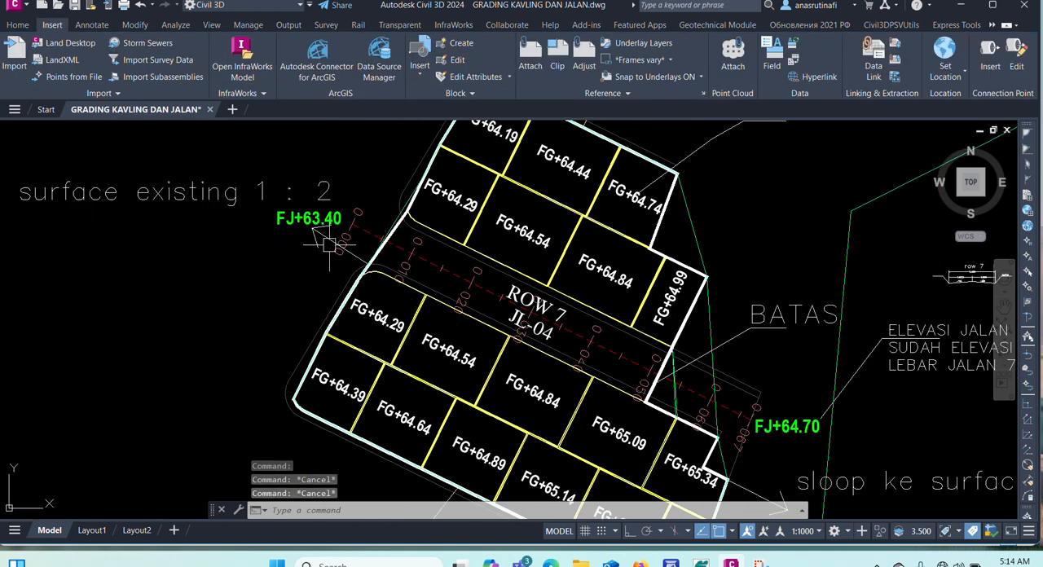
Show the Toolspace, expand the drawing's surfaces and open the surface properties of the kavling surface.
left_click(17, 24)
left_click(20, 54)
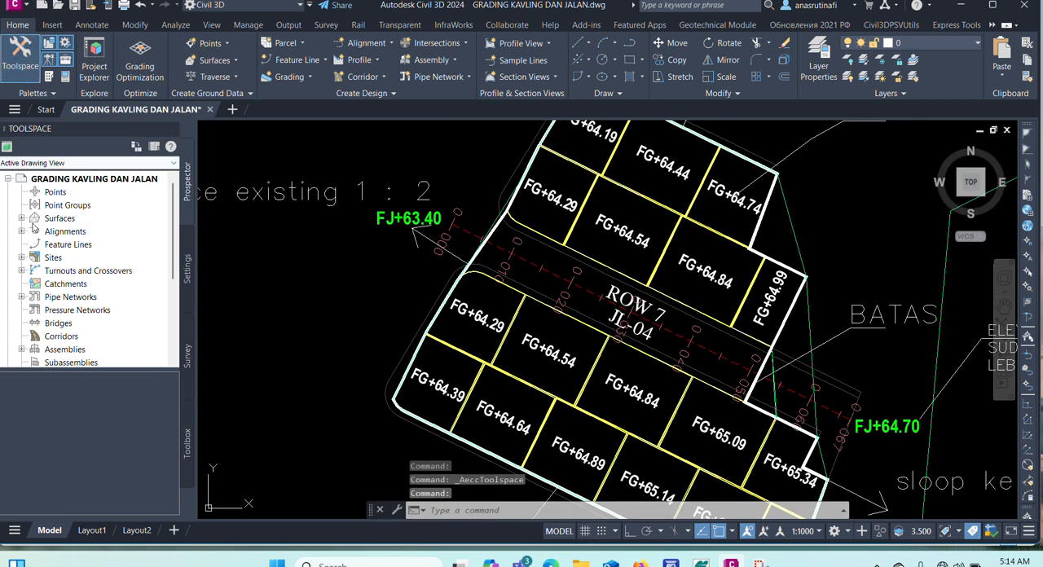
left_click(21, 218)
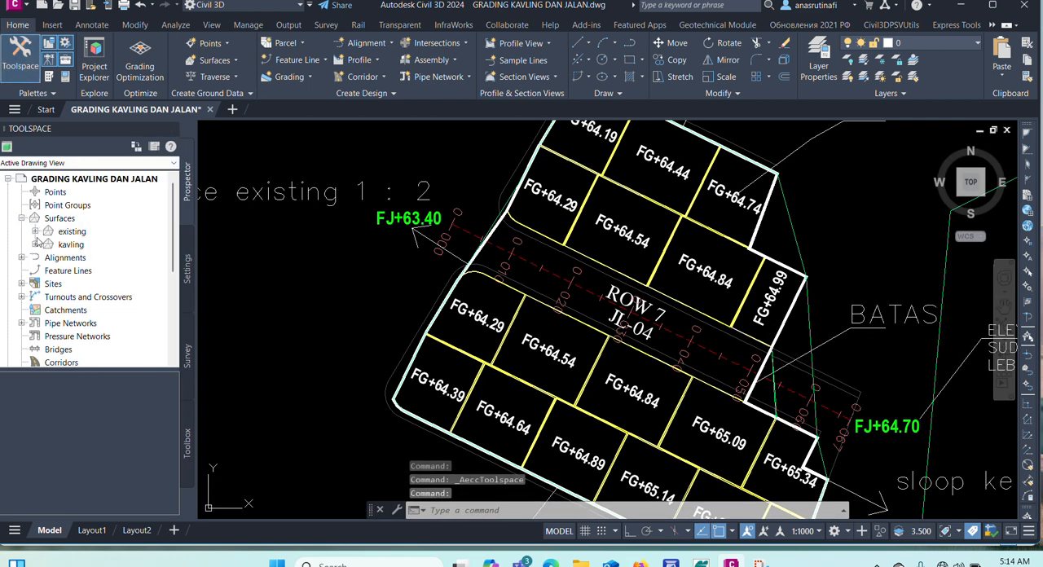
left_click(68, 244)
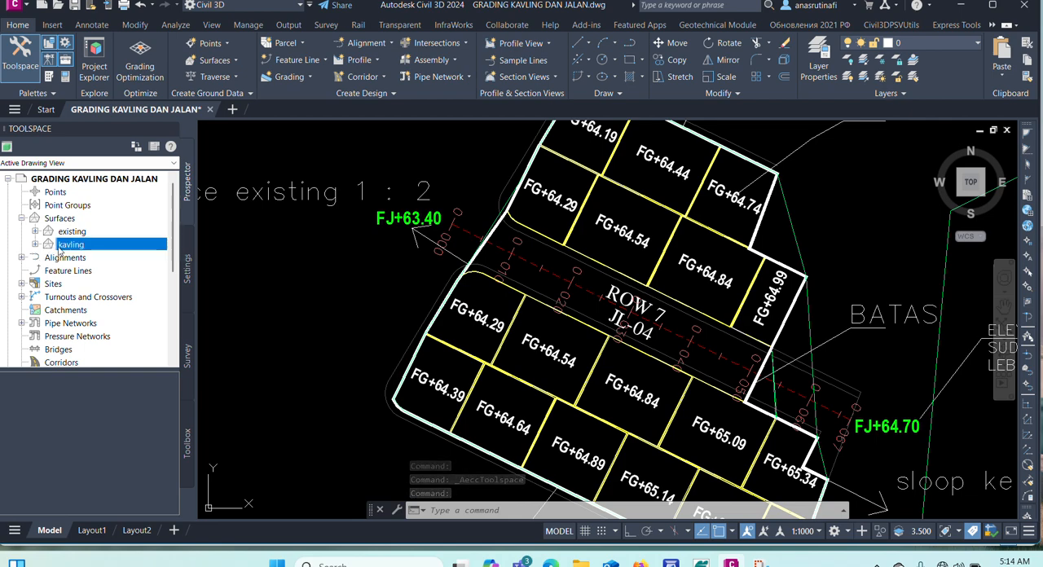
right_click(69, 246)
left_click(98, 254)
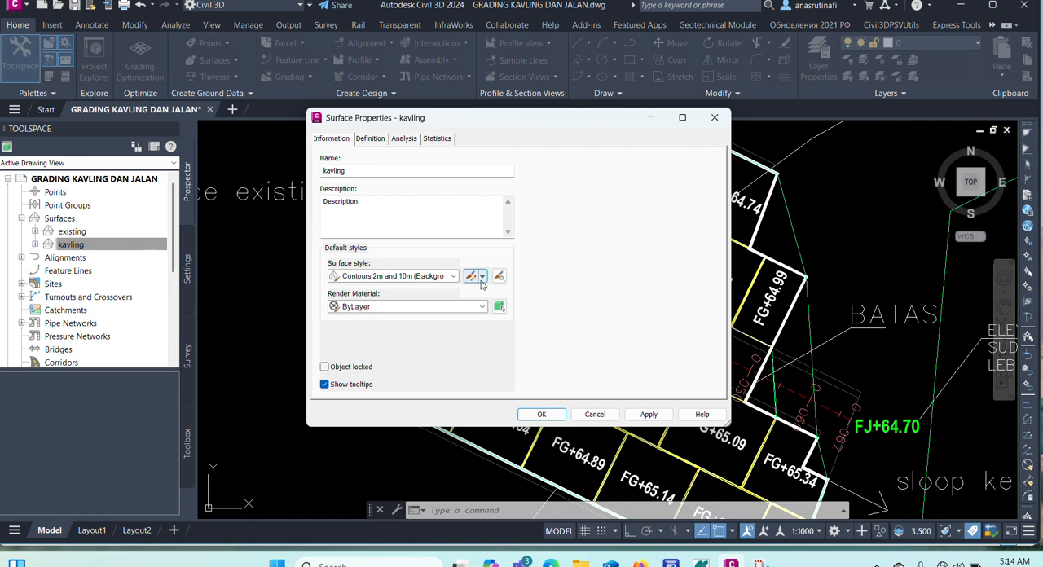
Copy the surface's current Contours 2m and 10m (Background) style and name the copy kavling.
left_click(483, 277)
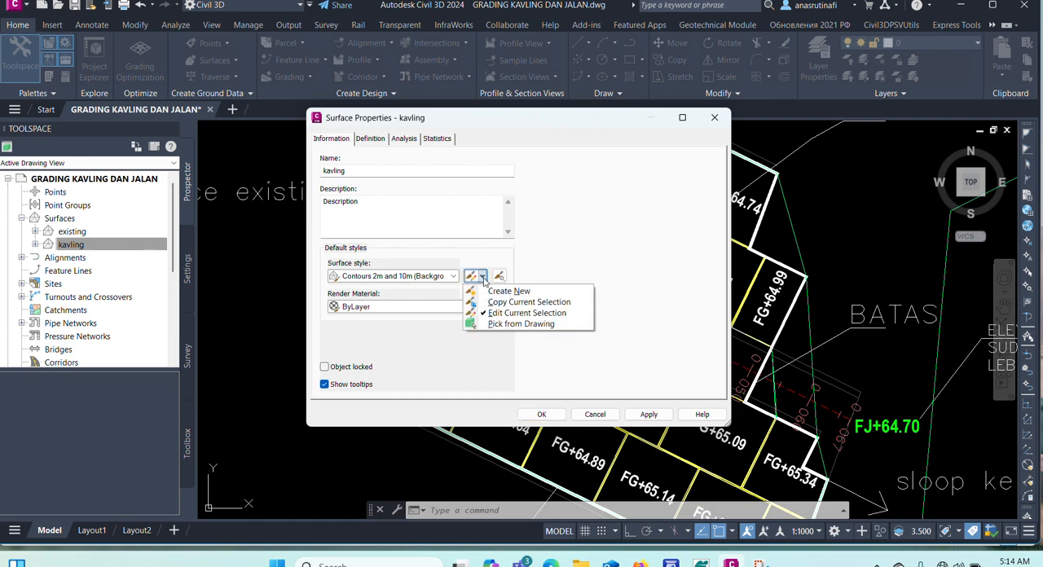
left_click(493, 303)
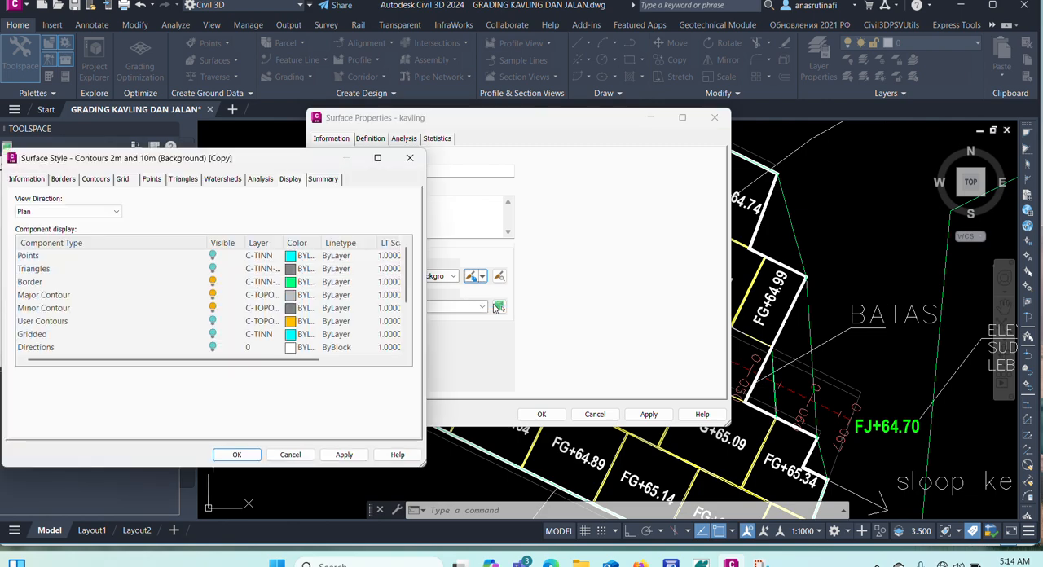
left_click(31, 180)
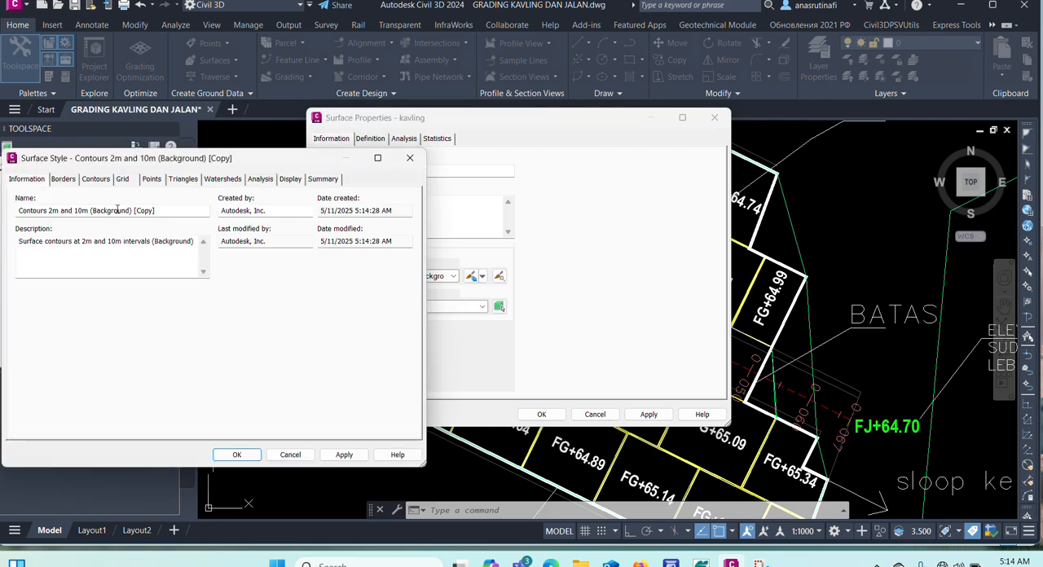
left_click_drag(178, 209, 14, 211)
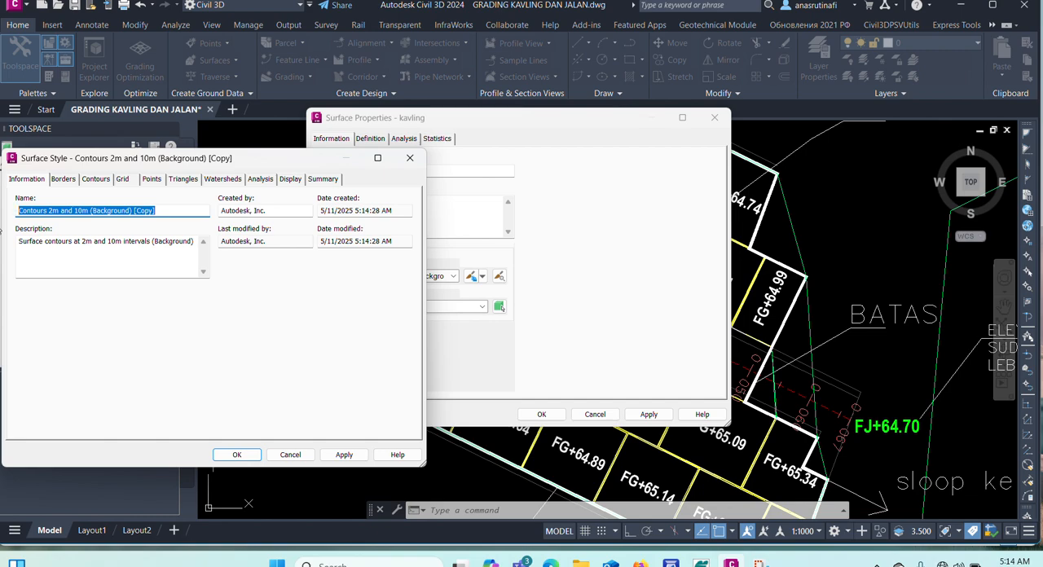
type("kavling")
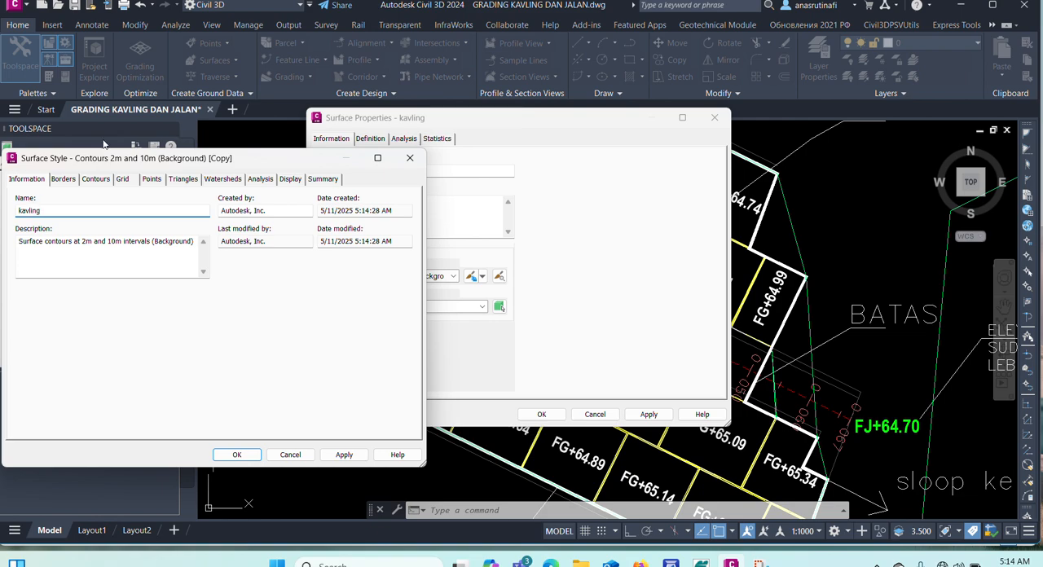
Hide the minor and major contours in the kavling style's plan display and set the border color to red.
left_click(290, 179)
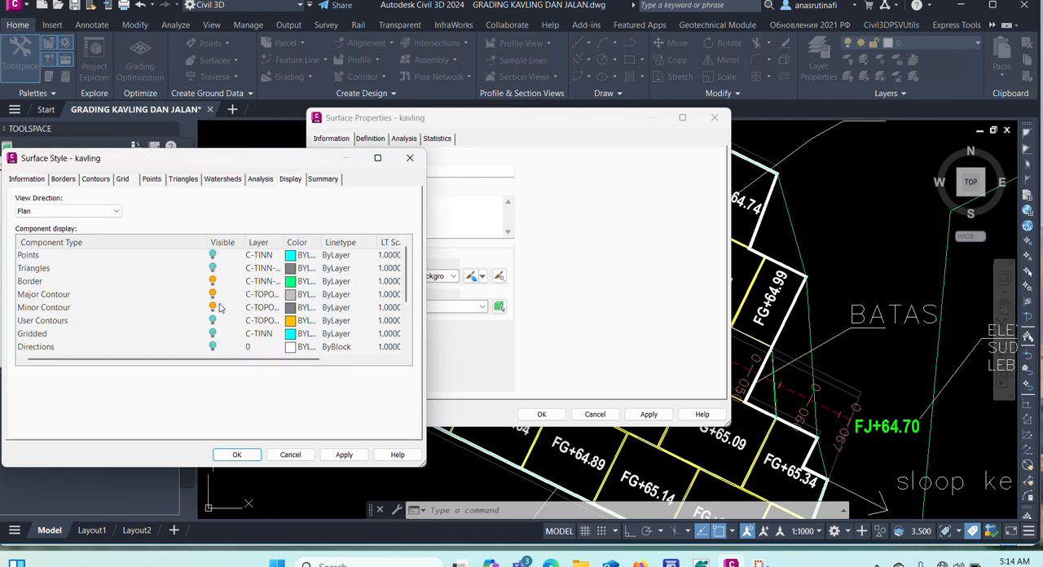
left_click(212, 307)
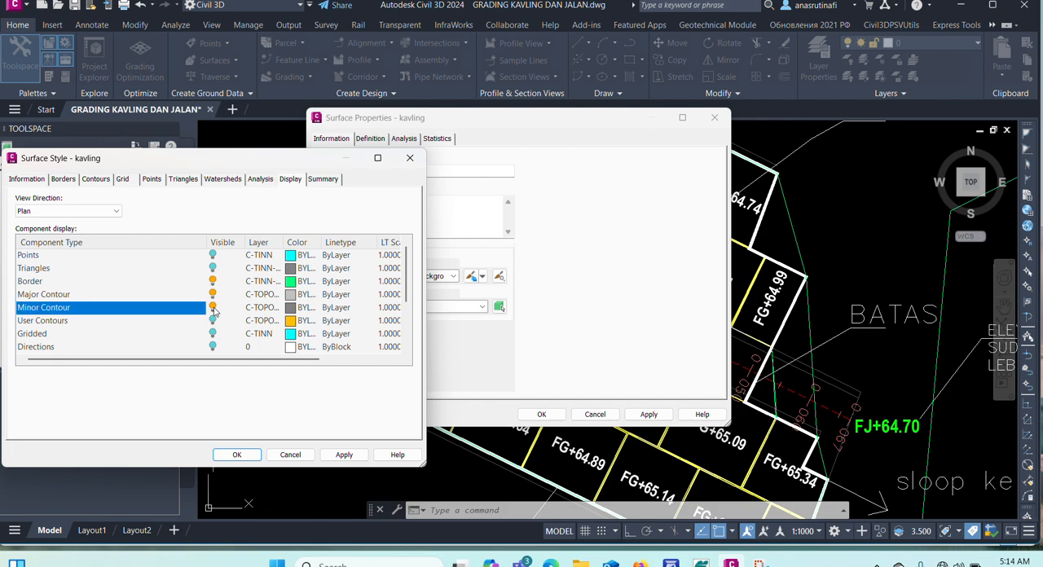
left_click(213, 308)
left_click(214, 294)
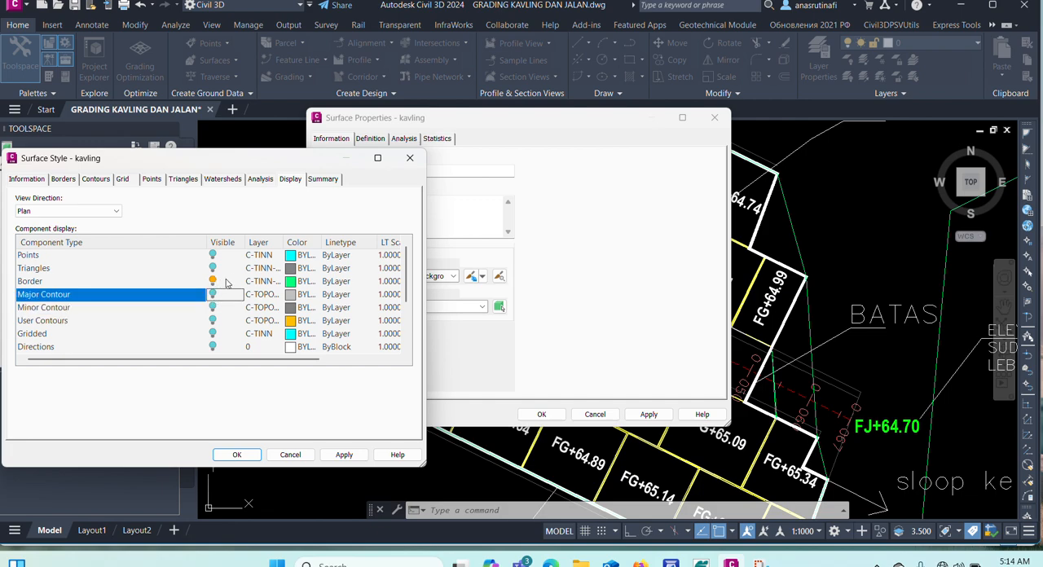
left_click(290, 282)
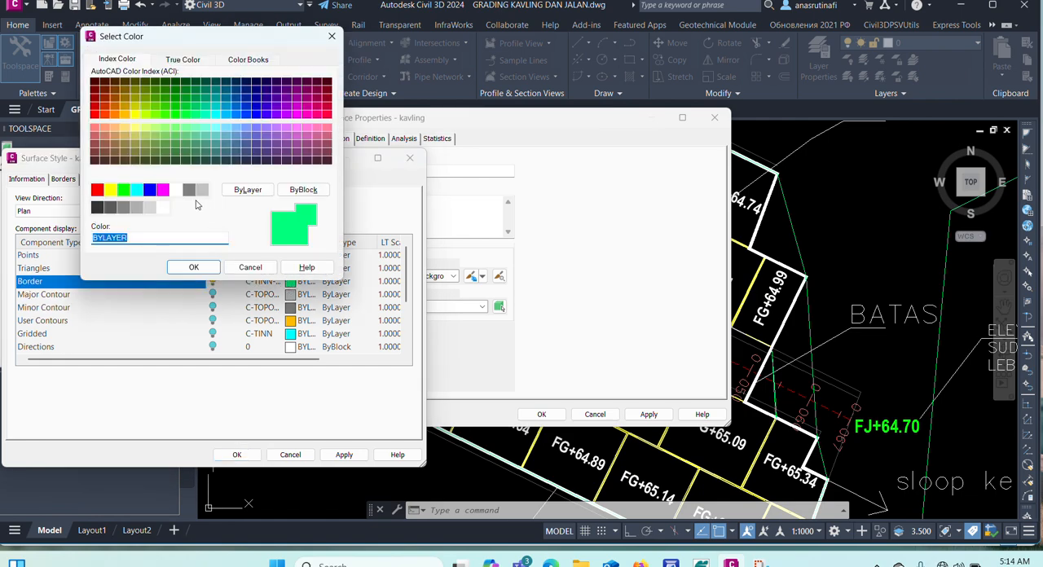
left_click(97, 190)
left_click(190, 268)
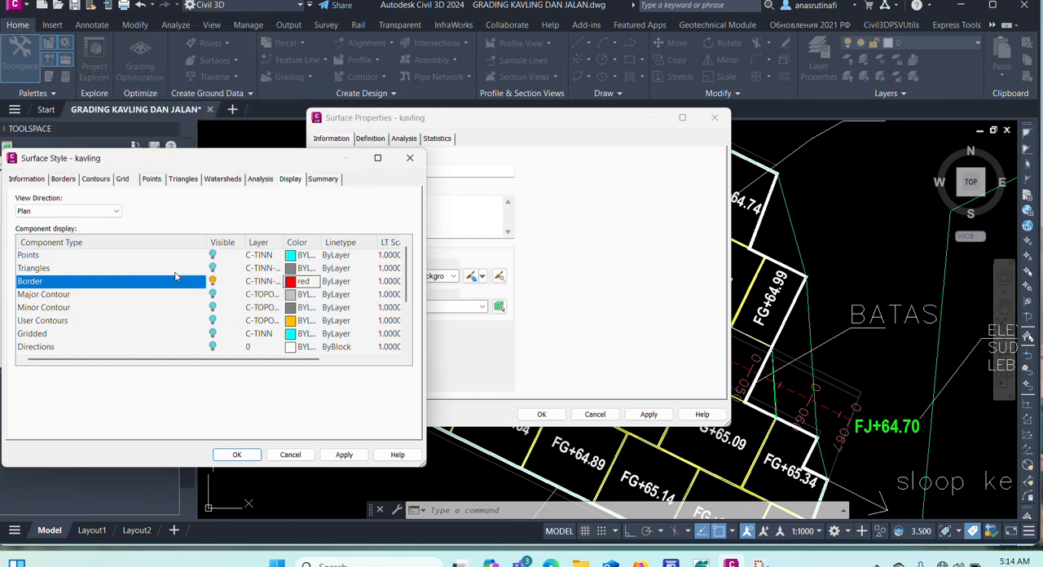
Make the style's triangles visible in color 172, then accept the style and apply it to the kavling surface.
left_click(212, 269)
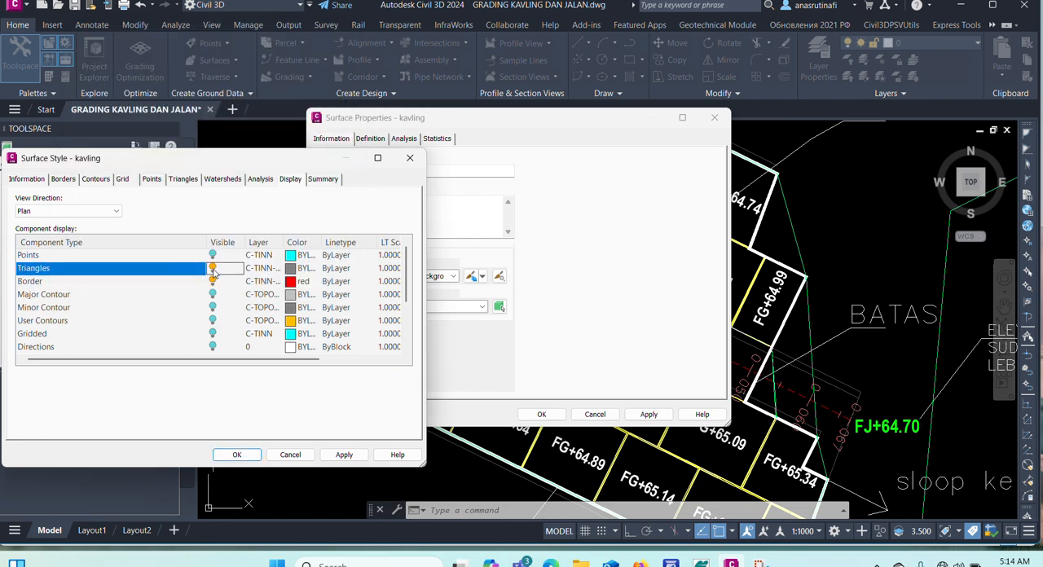
left_click(291, 269)
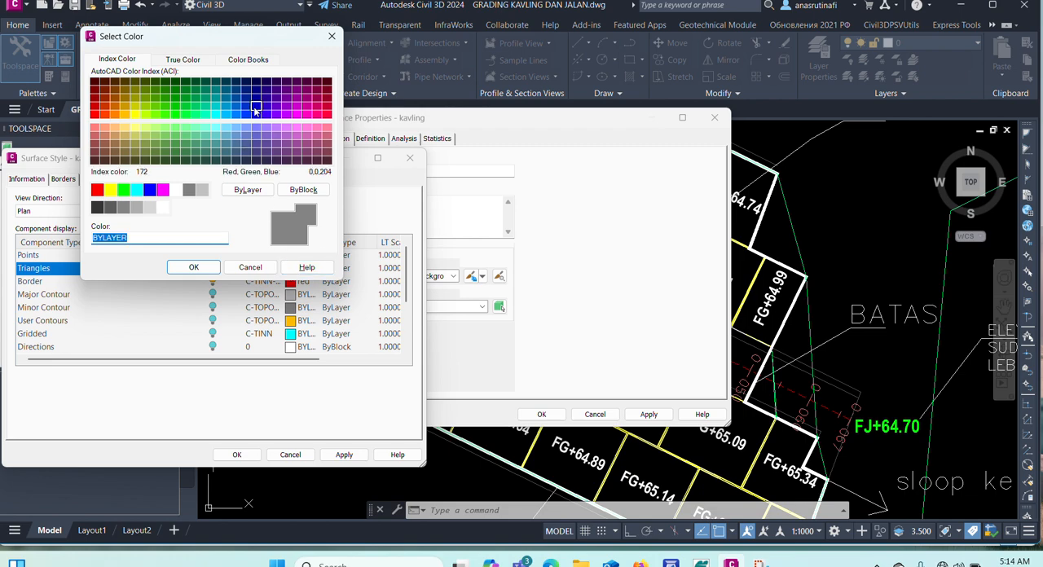
left_click(259, 110)
left_click(203, 266)
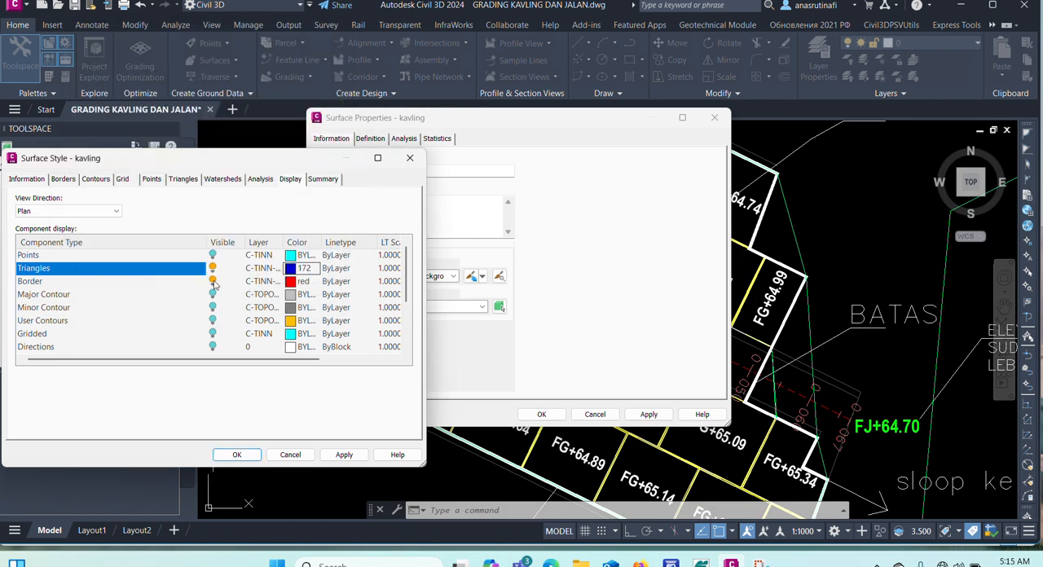
left_click(236, 455)
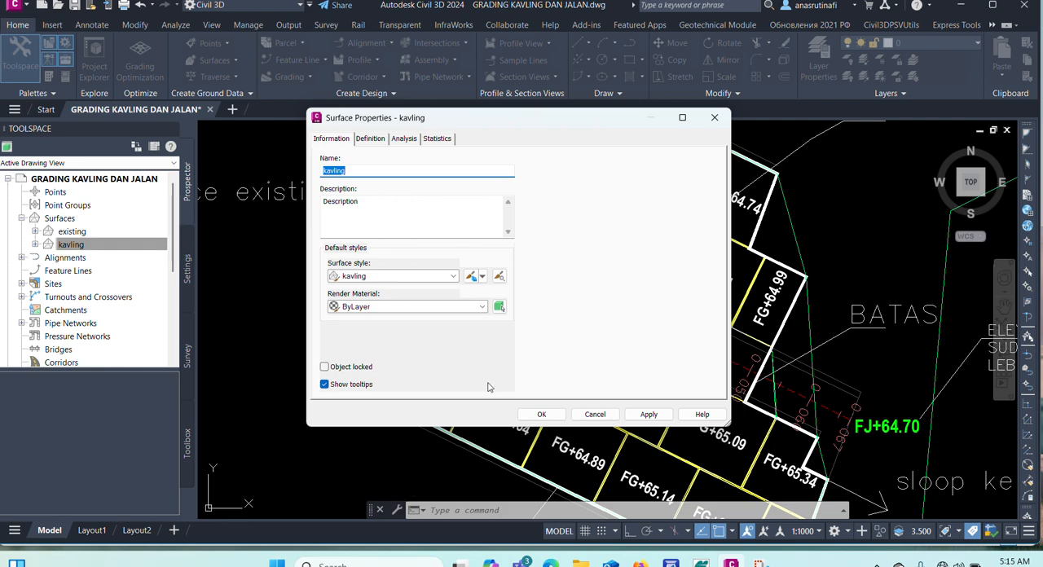
left_click(542, 415)
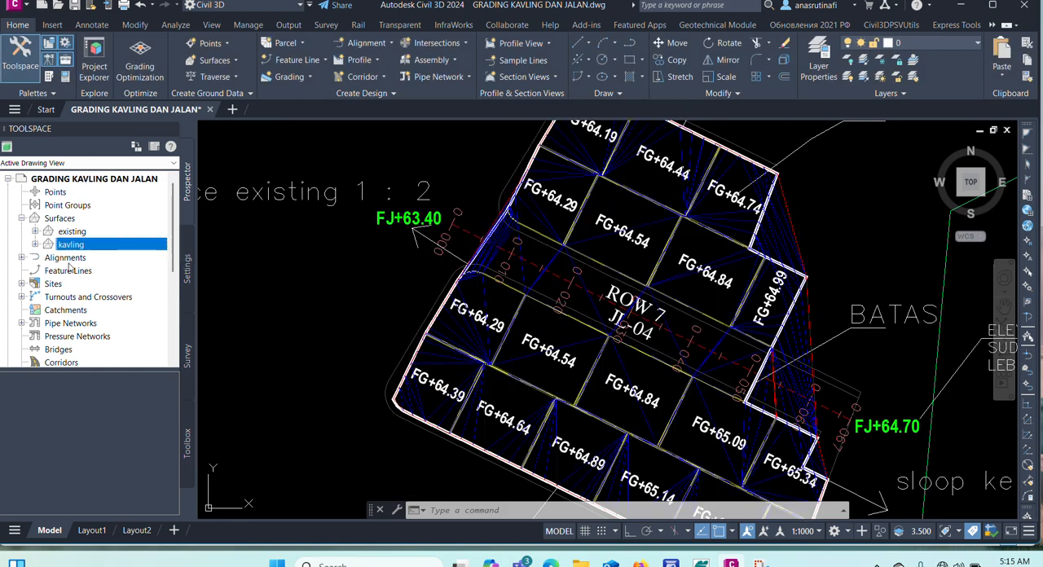
Add an outer boundary to the kavling surface's definition, using the thick white plot outline beside plot FG+64.99.
left_click(35, 244)
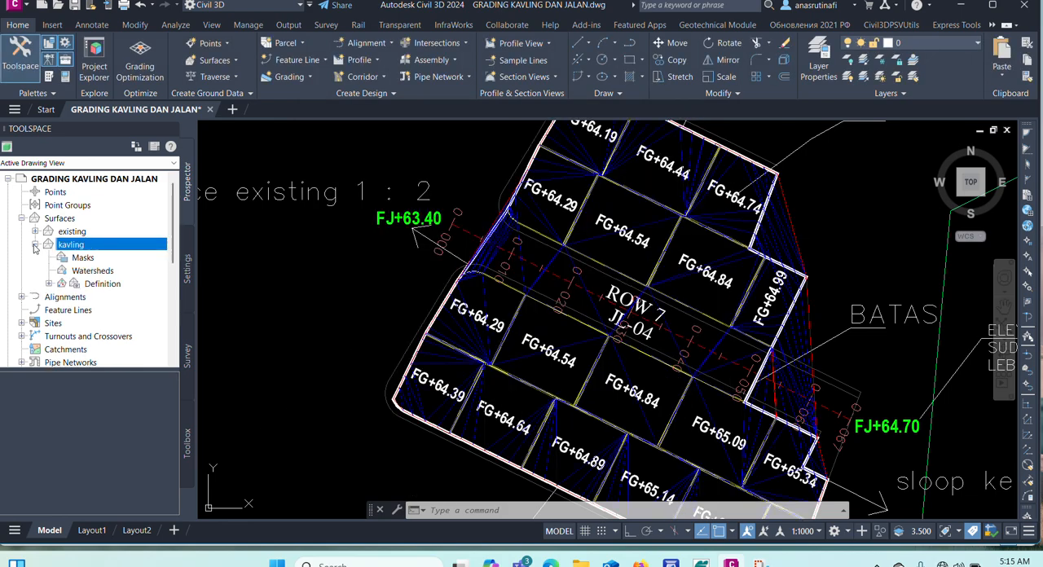
left_click(49, 283)
scroll(498, 207, "down", 3)
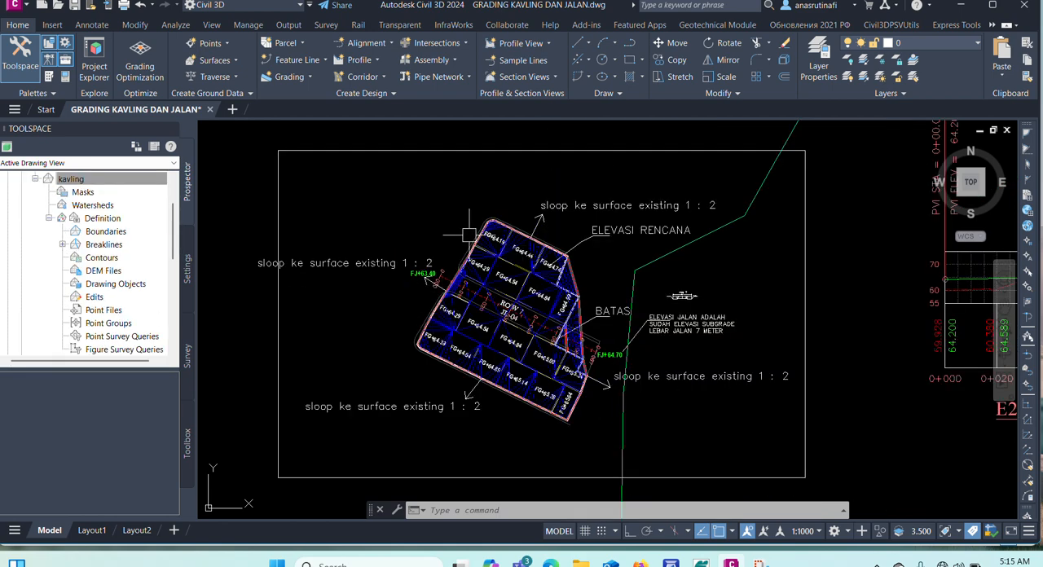
scroll(497, 207, "up", 3)
scroll(498, 207, "down", 2)
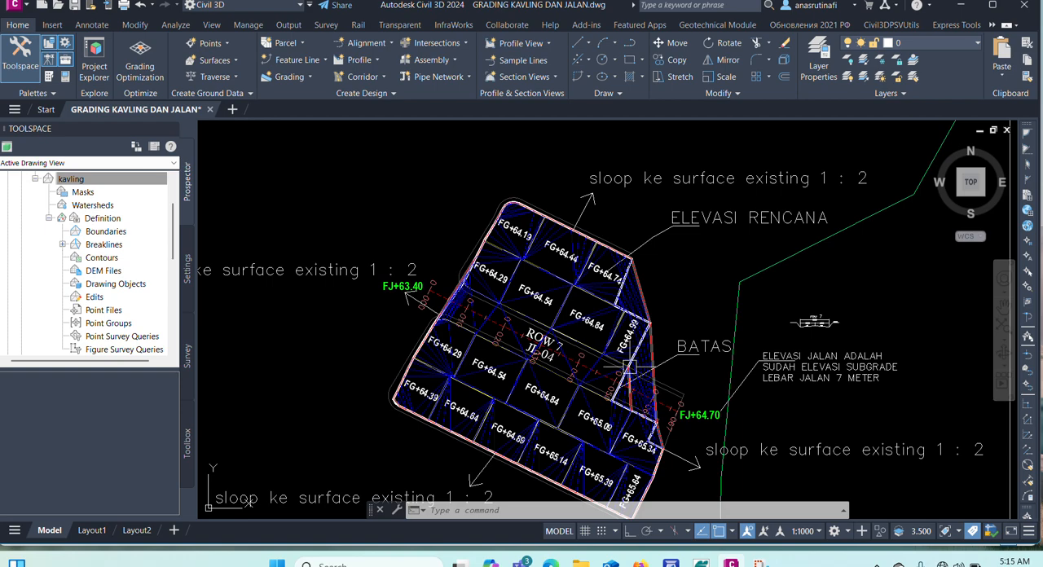
scroll(625, 400, "up", 4)
scroll(635, 309, "down", 2)
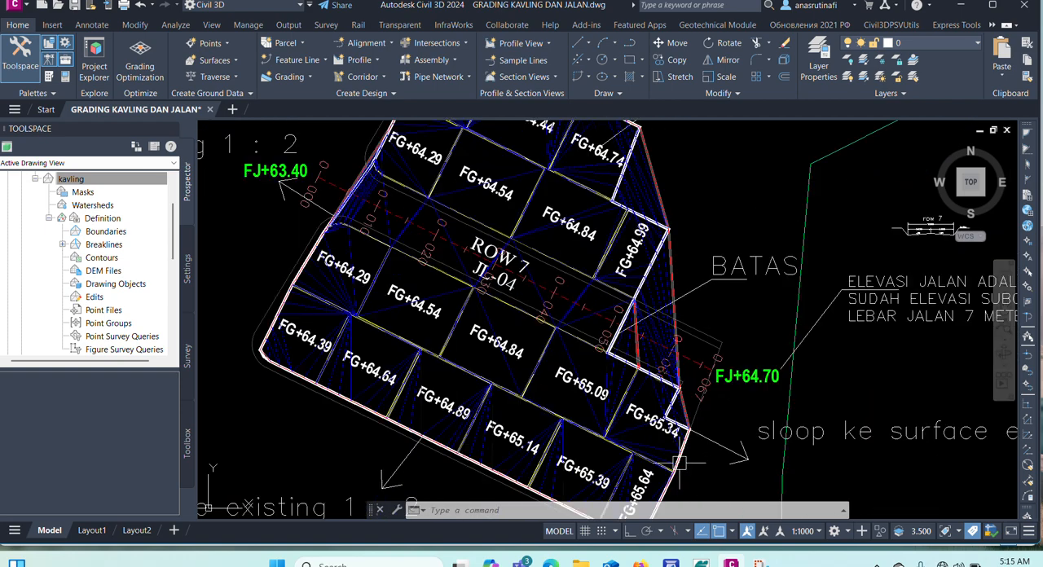
right_click(110, 234)
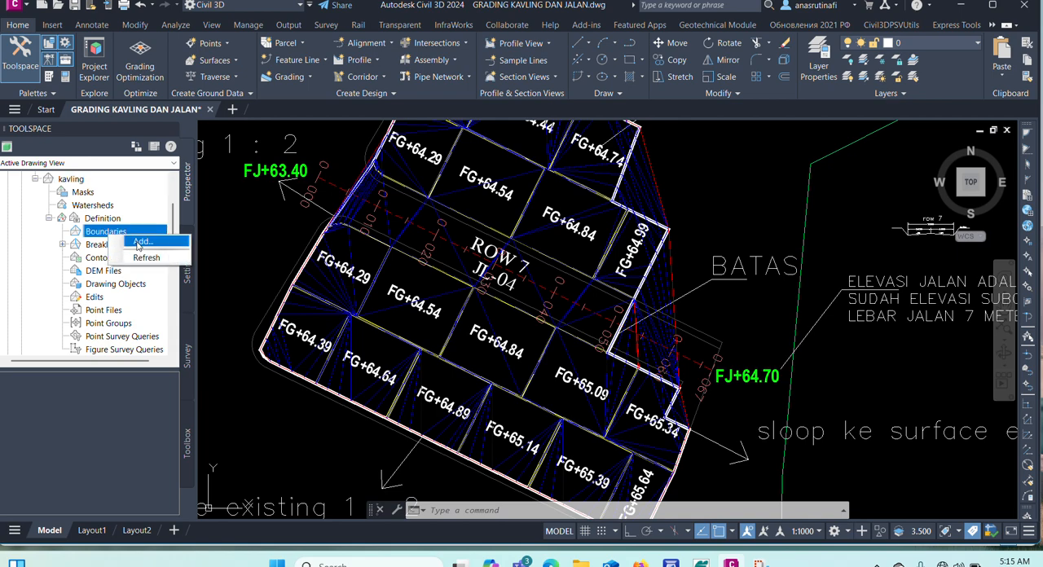
left_click(135, 243)
left_click(466, 331)
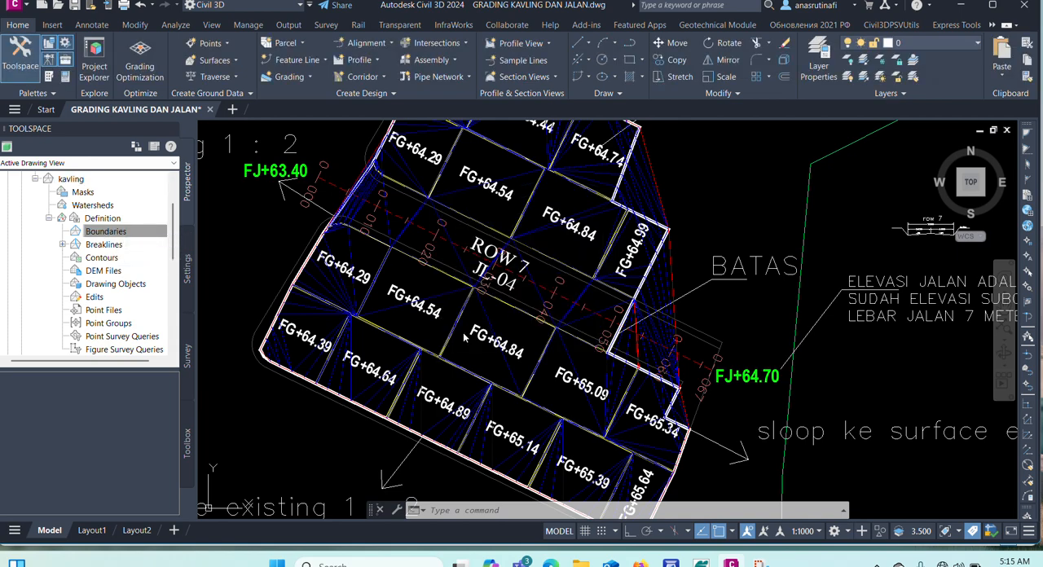
scroll(649, 259, "up", 7)
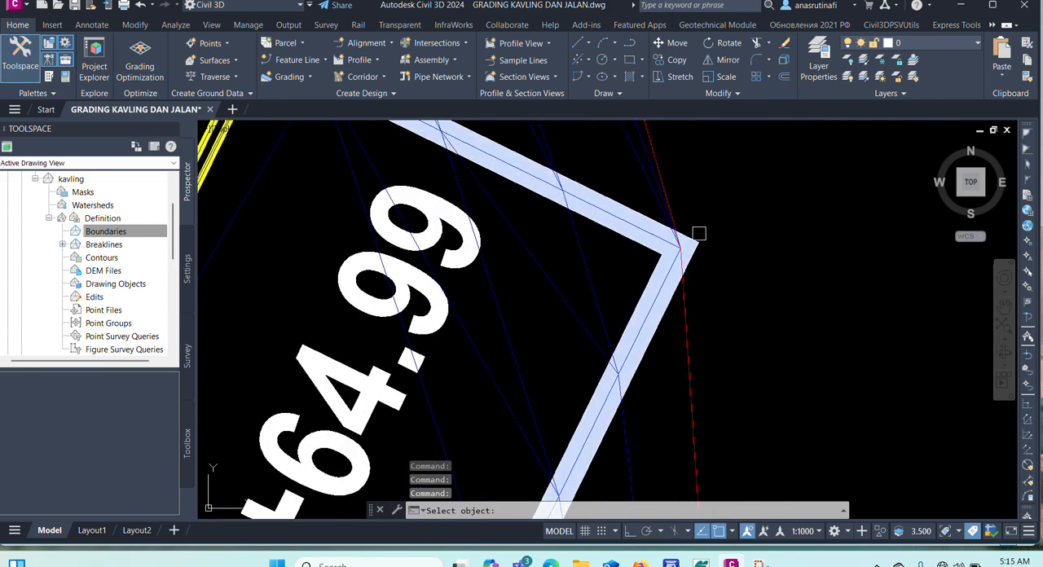
left_click(703, 244)
scroll(701, 241, "down", 8)
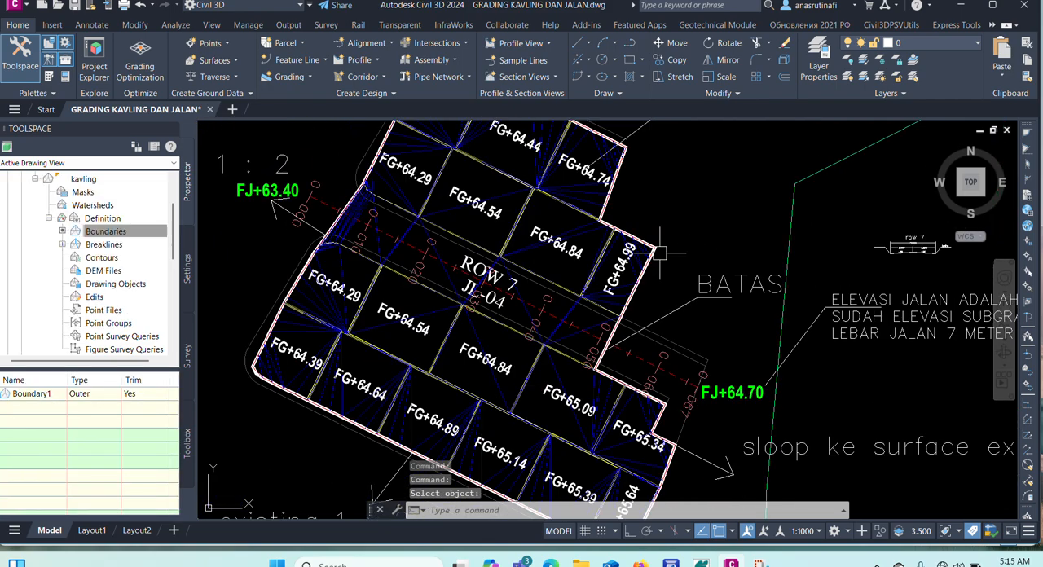
Select the kavling surface and inspect its plot terraces in 3D with the Object Viewer, then close the viewer.
scroll(607, 230, "up", 8)
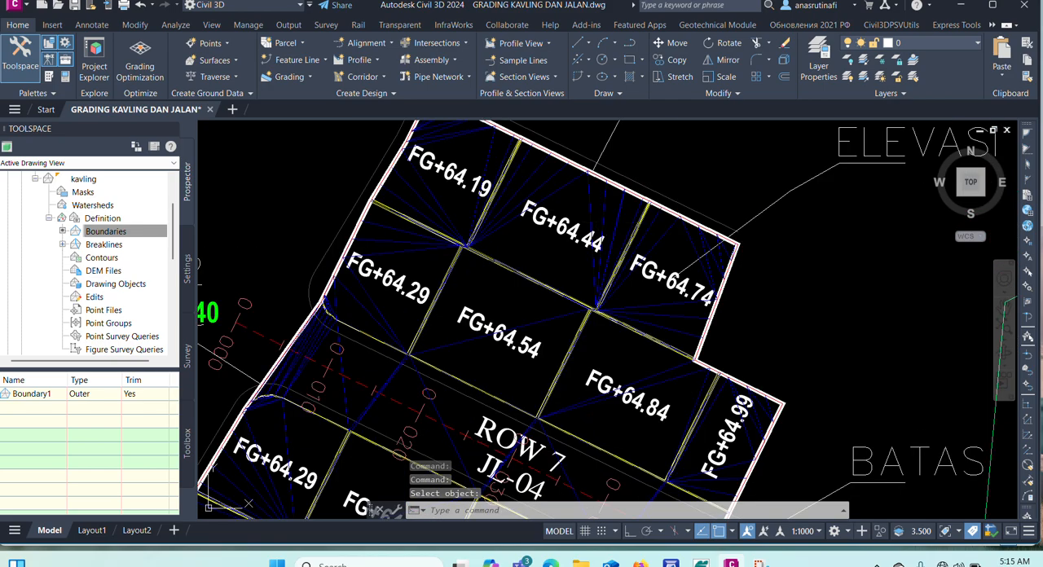
left_click(513, 214)
scroll(513, 213, "down", 8)
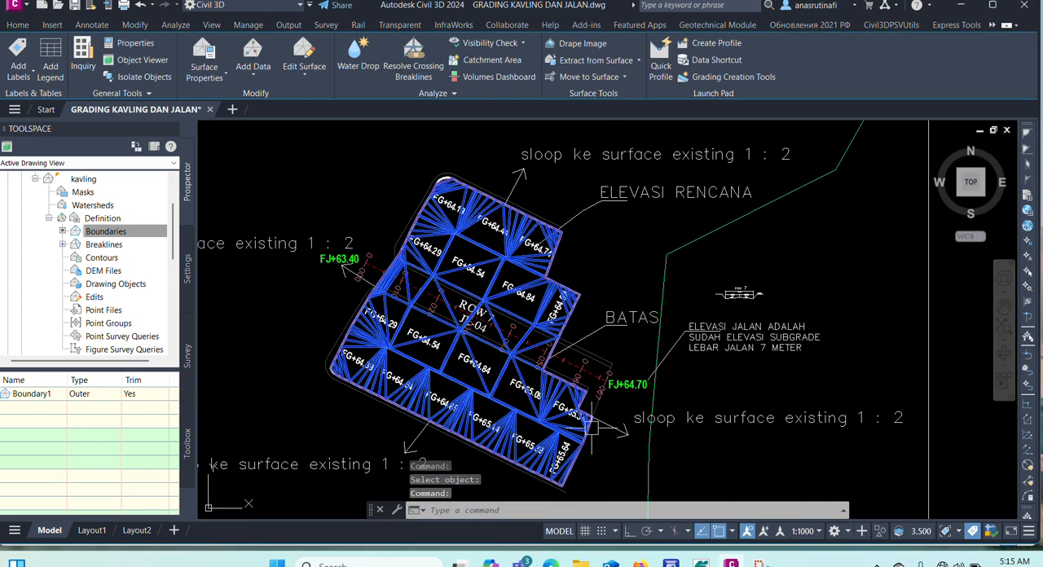
scroll(589, 424, "up", 8)
scroll(513, 456, "down", 8)
scroll(423, 232, "up", 8)
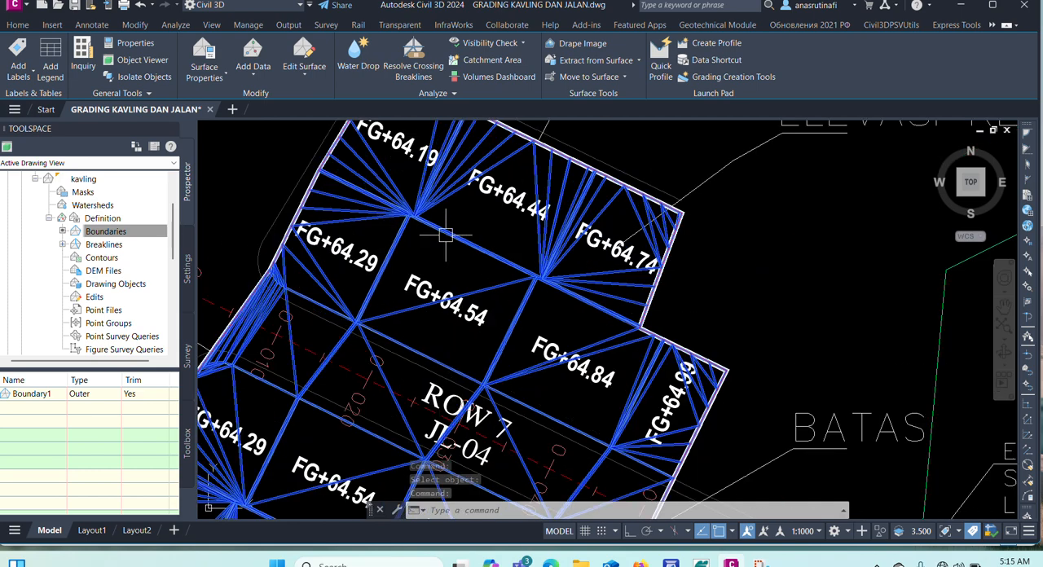
right_click(447, 241)
left_click(489, 453)
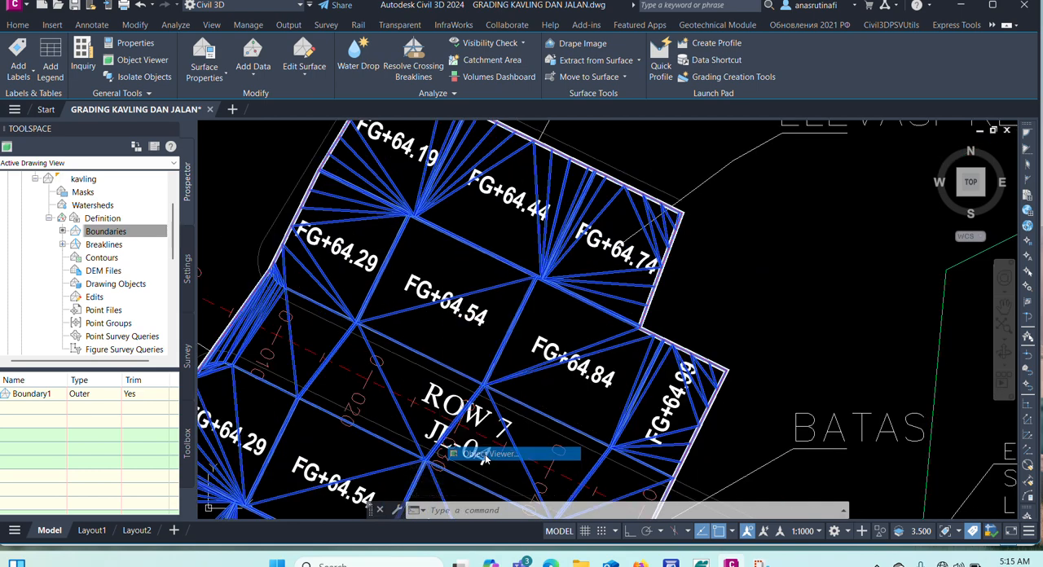
mouse_move(485, 455)
left_mouse_down()
mouse_move(484, 368)
mouse_move(551, 308)
left_mouse_up()
scroll(514, 359, "up", 3)
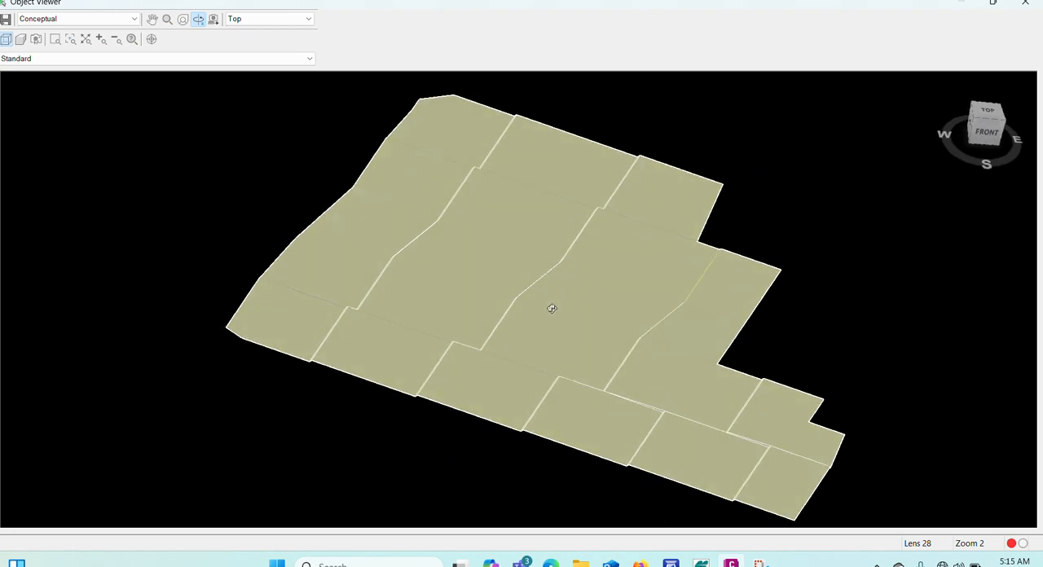
key("Escape")
scroll(549, 302, "down", 5)
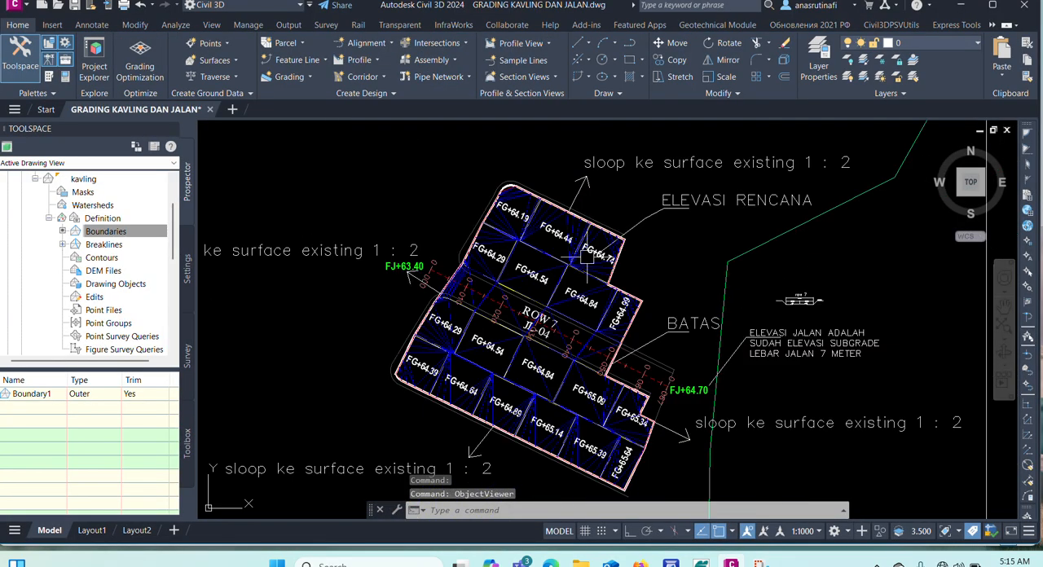
scroll(418, 307, "up", 6)
scroll(502, 219, "up", 4)
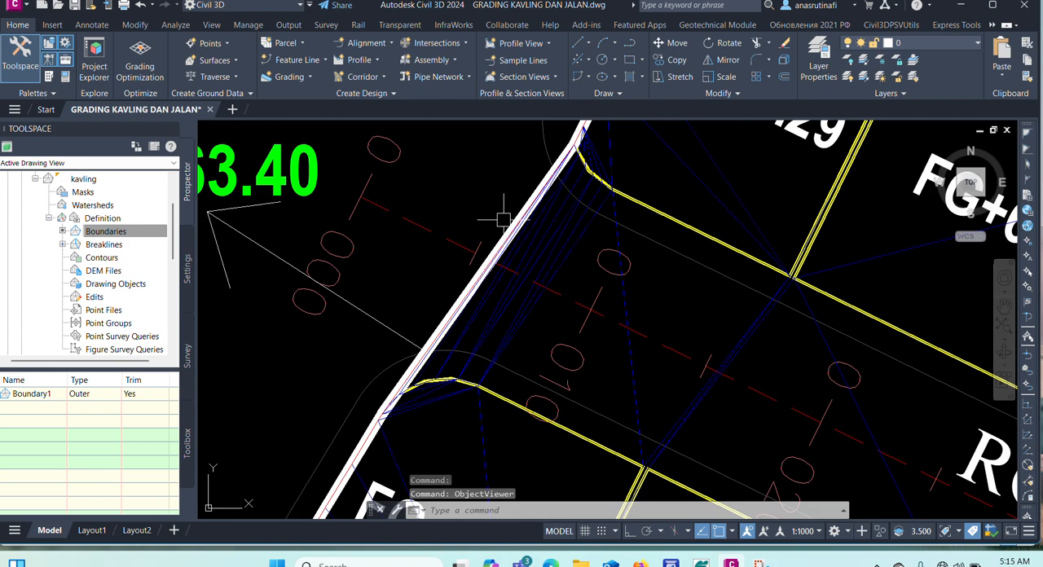
scroll(461, 228, "down", 4)
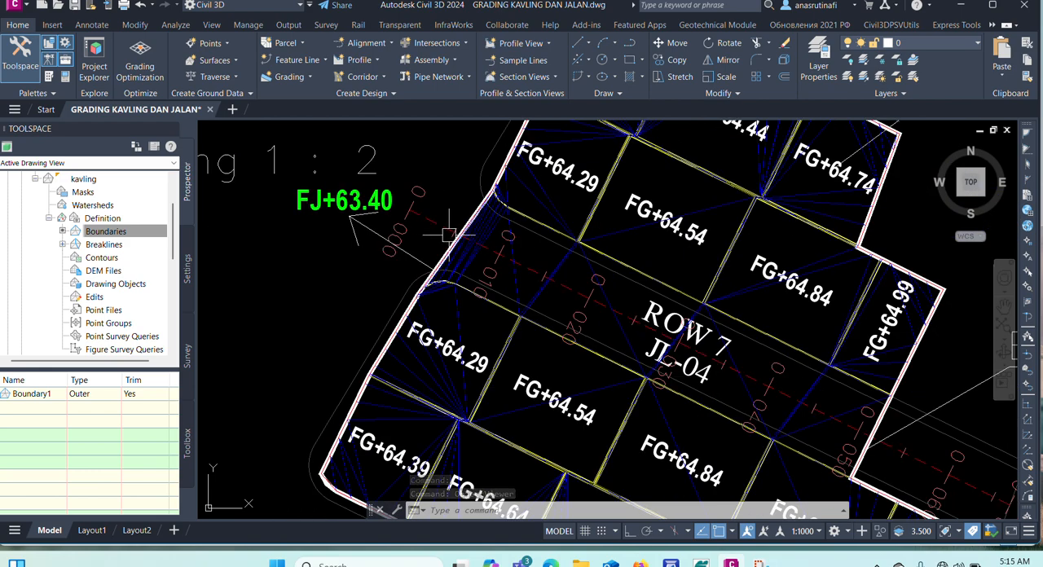
Examine the row 7 road cross-section detail and the layout of road JL-04 between its two FJ elevation labels.
scroll(405, 207, "down", 2)
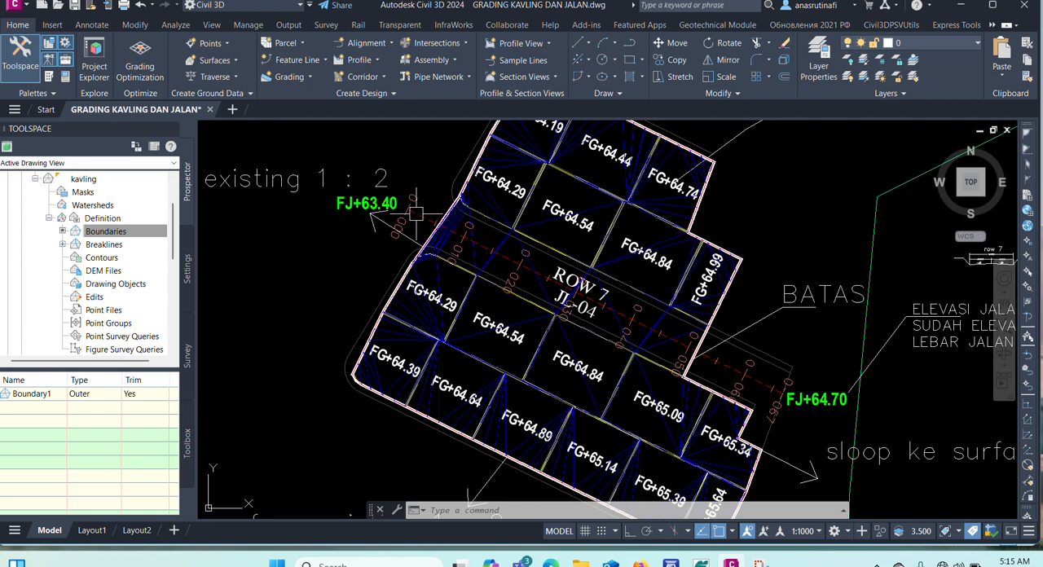
scroll(395, 208, "down", 2)
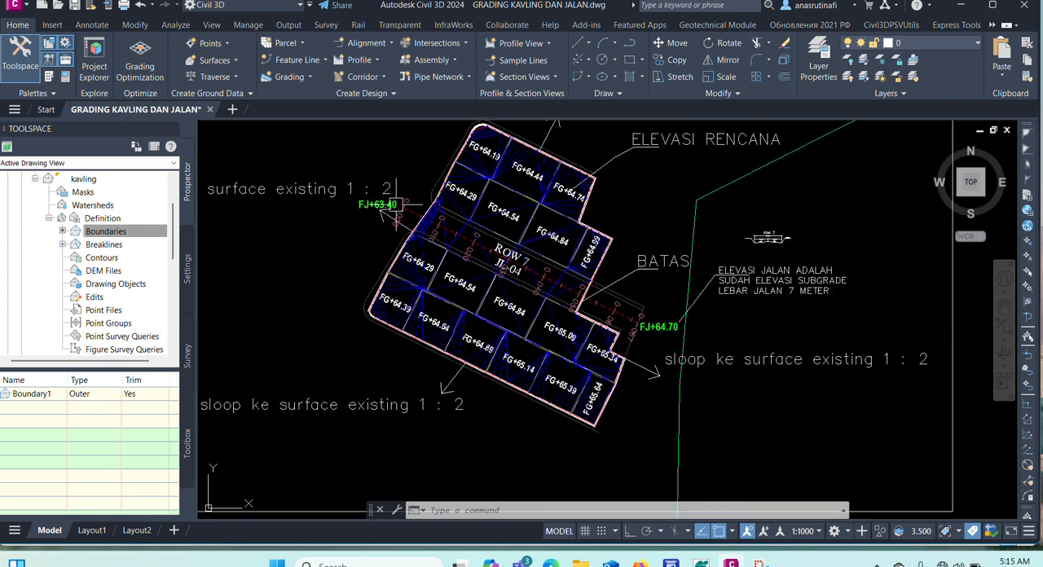
scroll(394, 206, "down", 2)
scroll(643, 206, "up", 10)
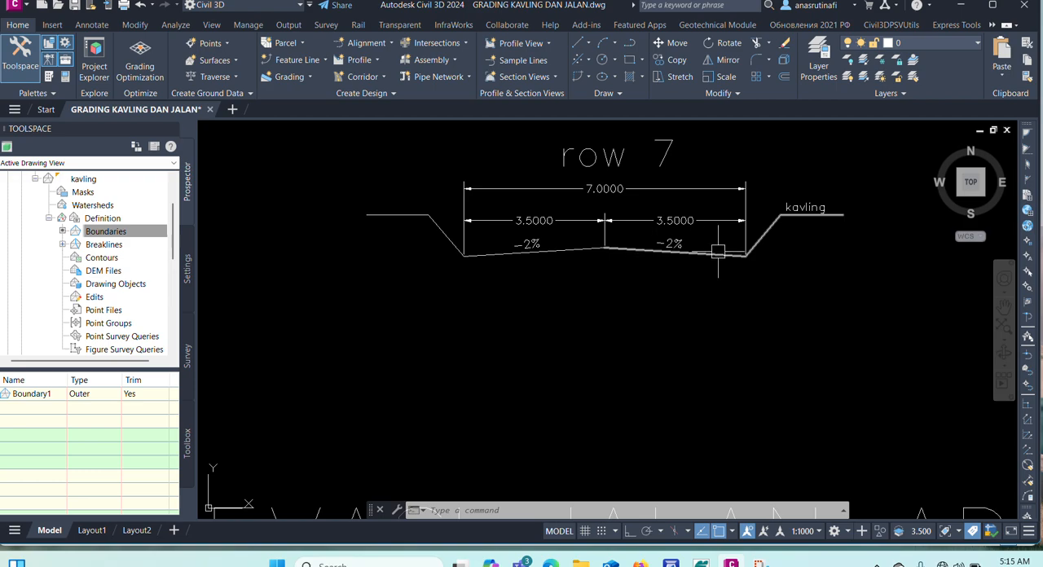
scroll(722, 241, "down", 5)
scroll(494, 277, "up", 3)
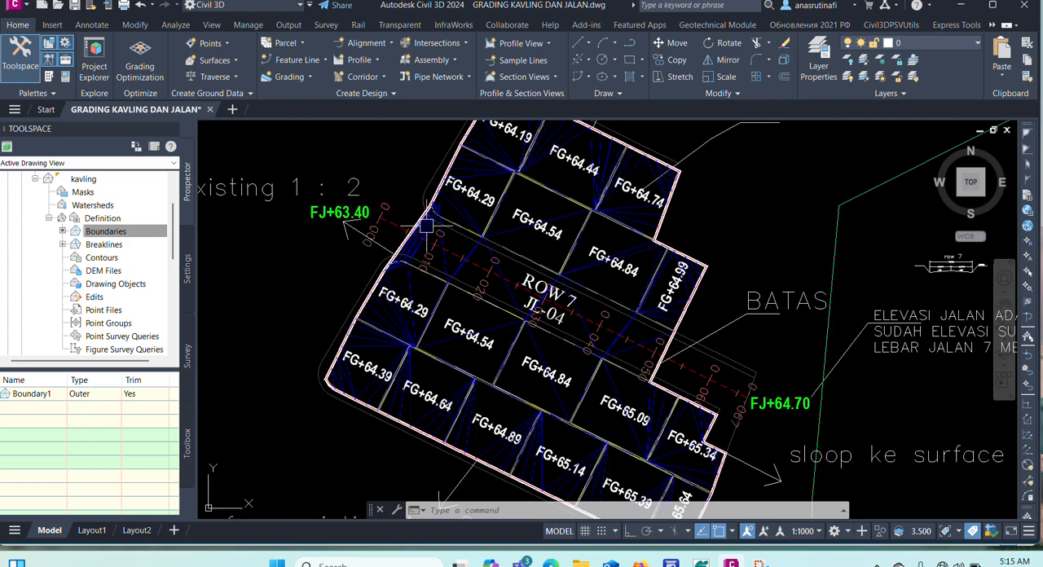
scroll(448, 255, "up", 2)
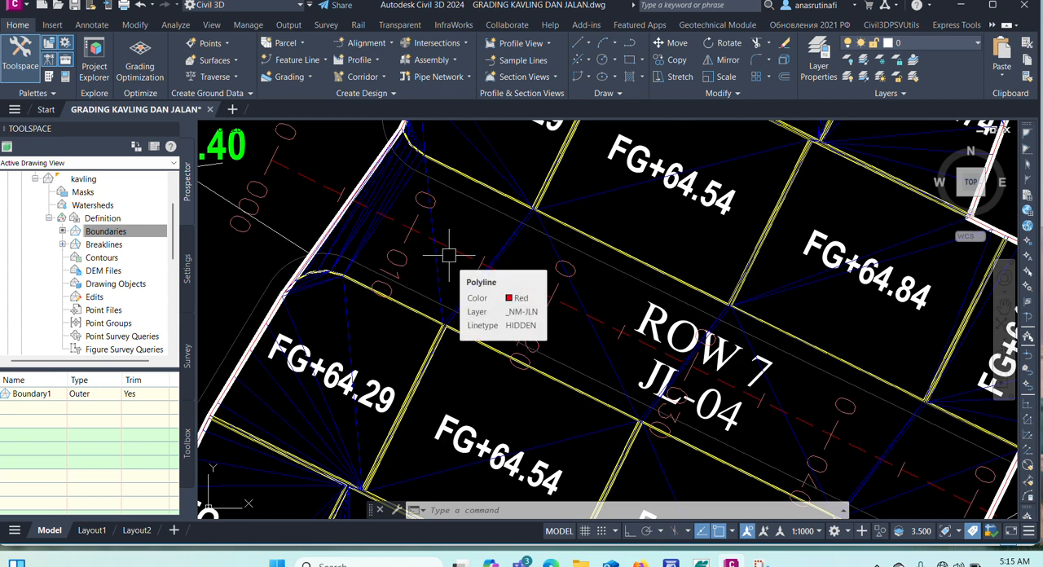
scroll(479, 251, "down", 5)
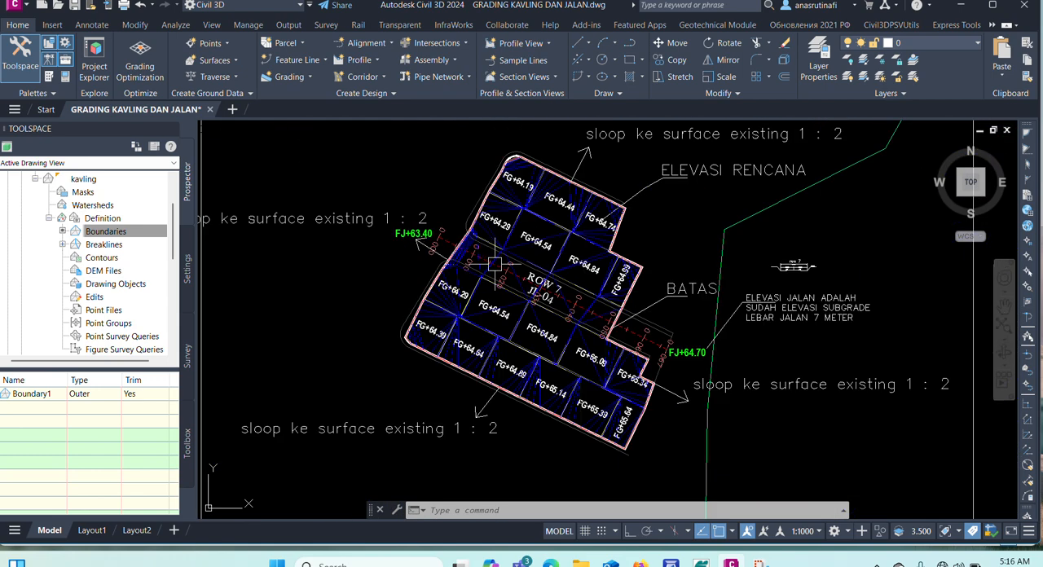
scroll(442, 237, "up", 3)
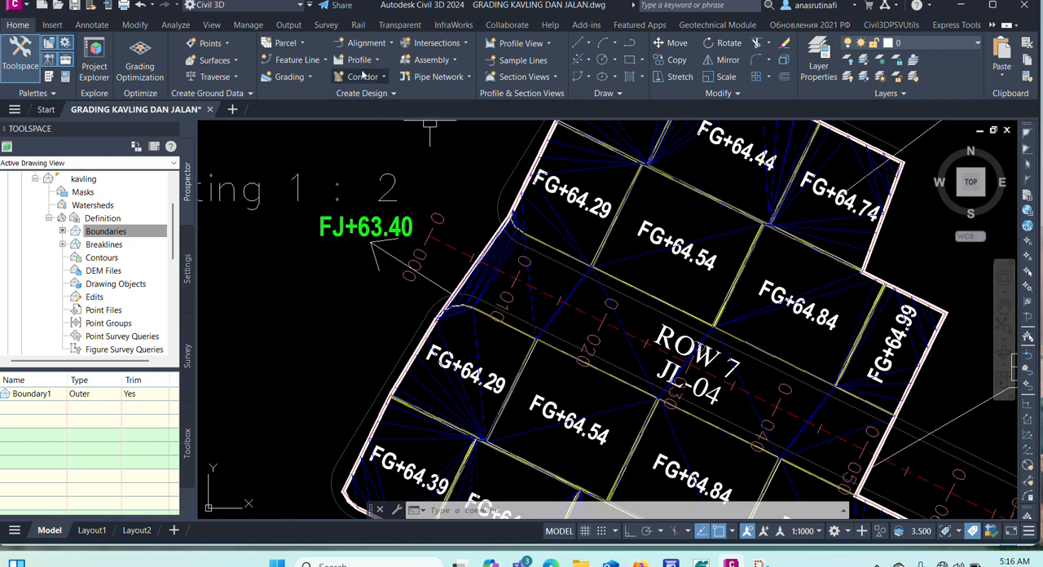
Start creating a feature line and add a new site named jalan for it.
left_click(308, 62)
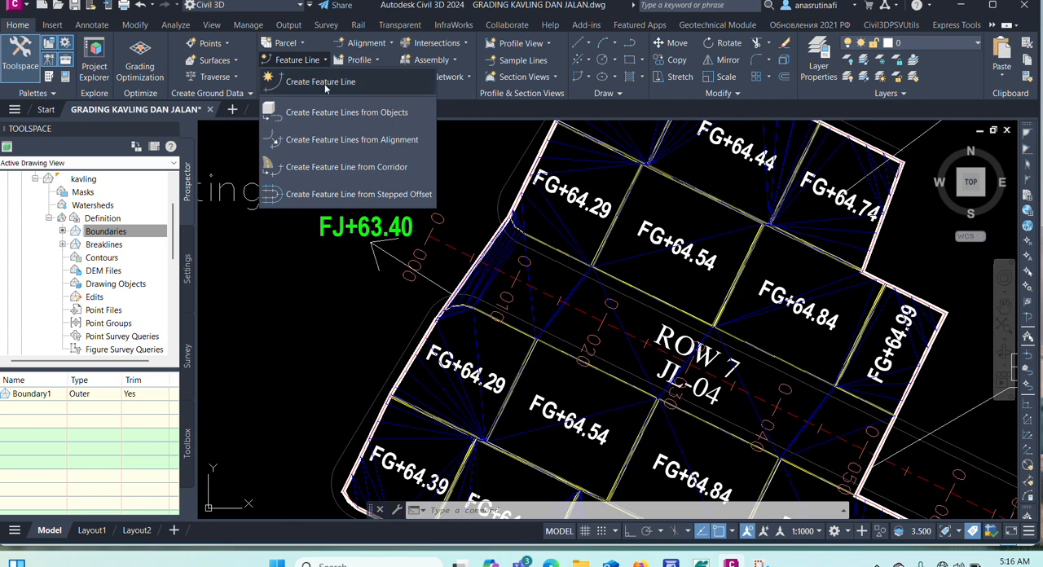
left_click(325, 82)
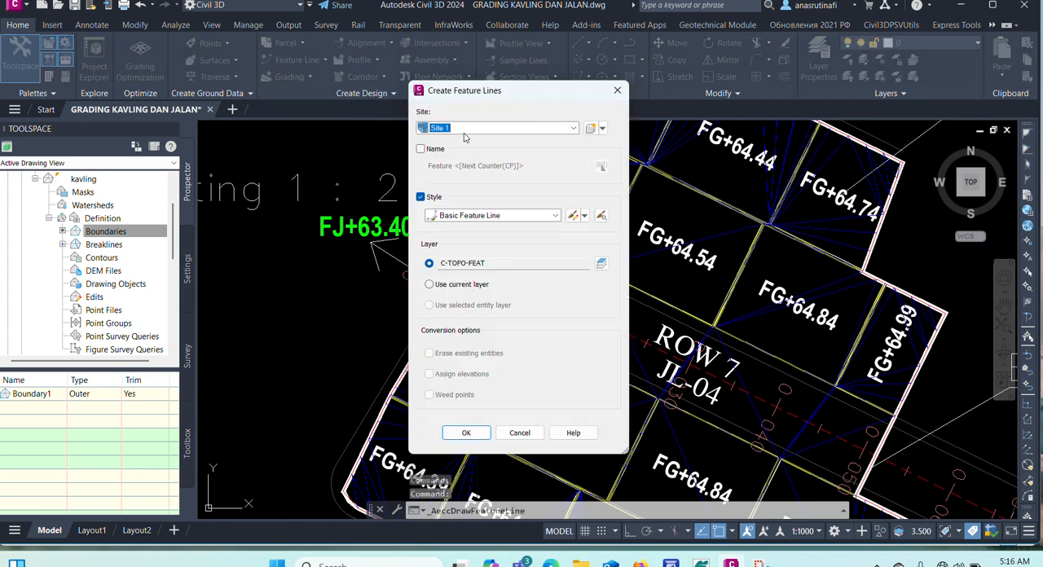
left_click(603, 130)
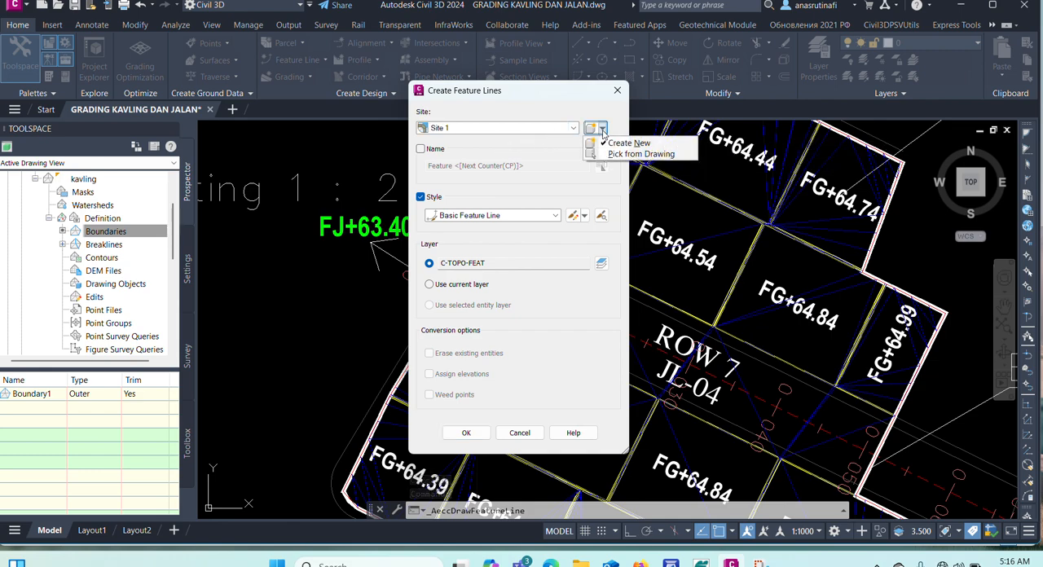
left_click(623, 144)
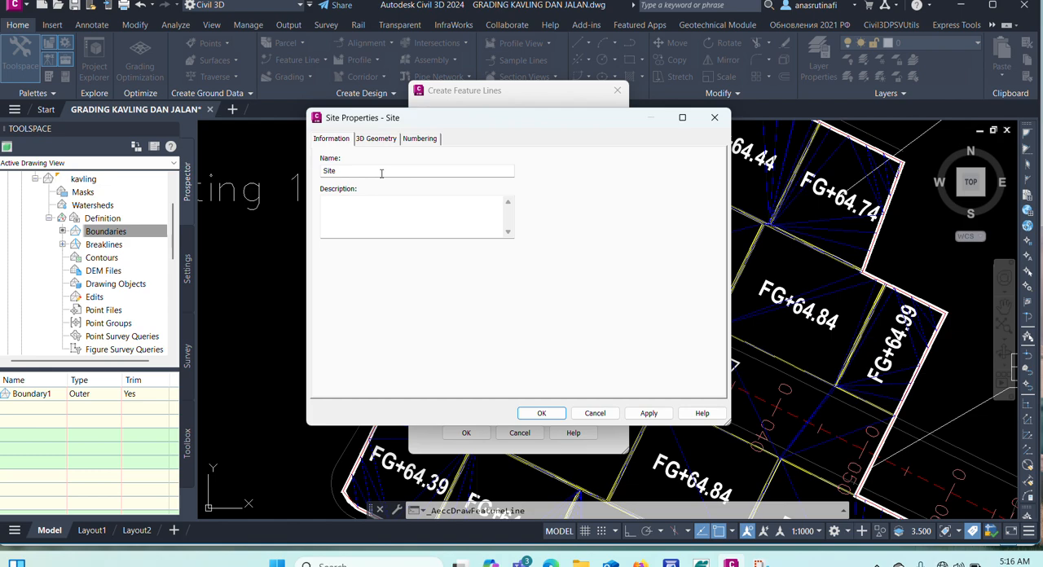
type("jalan")
left_click(556, 415)
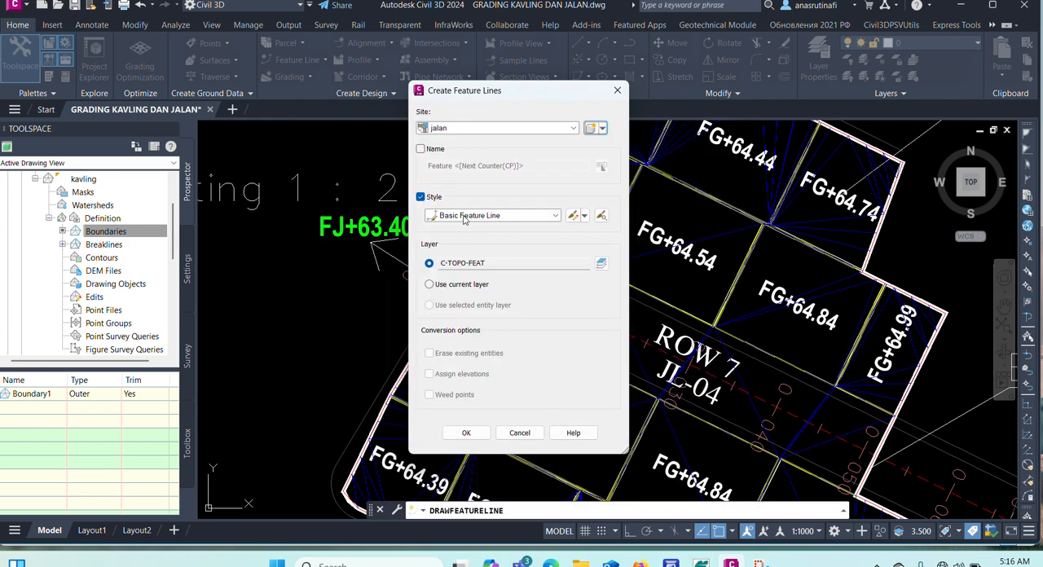
Copy the Basic Feature Line style and name the copy jalan.
left_click(584, 216)
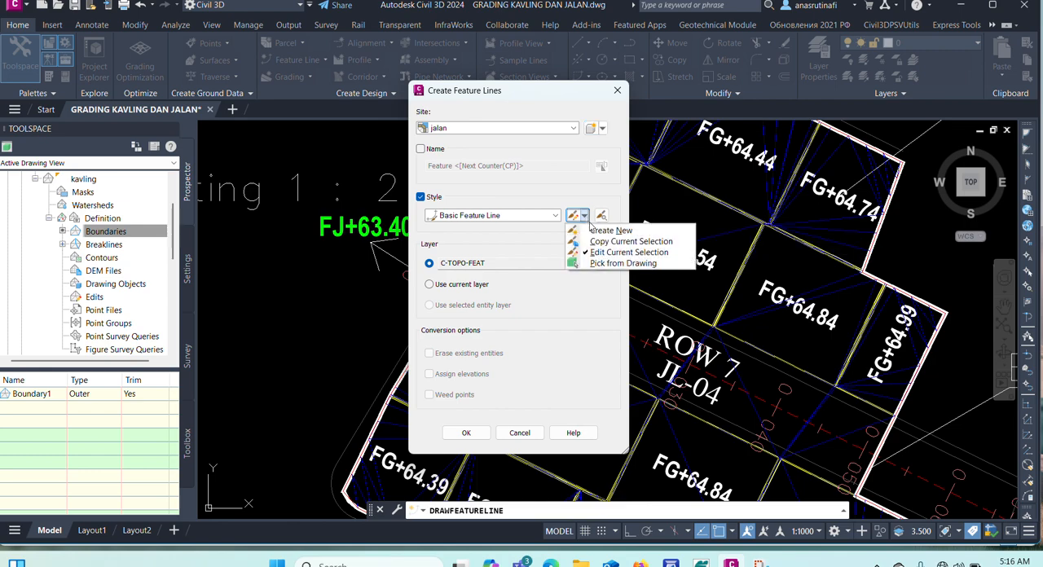
left_click(603, 241)
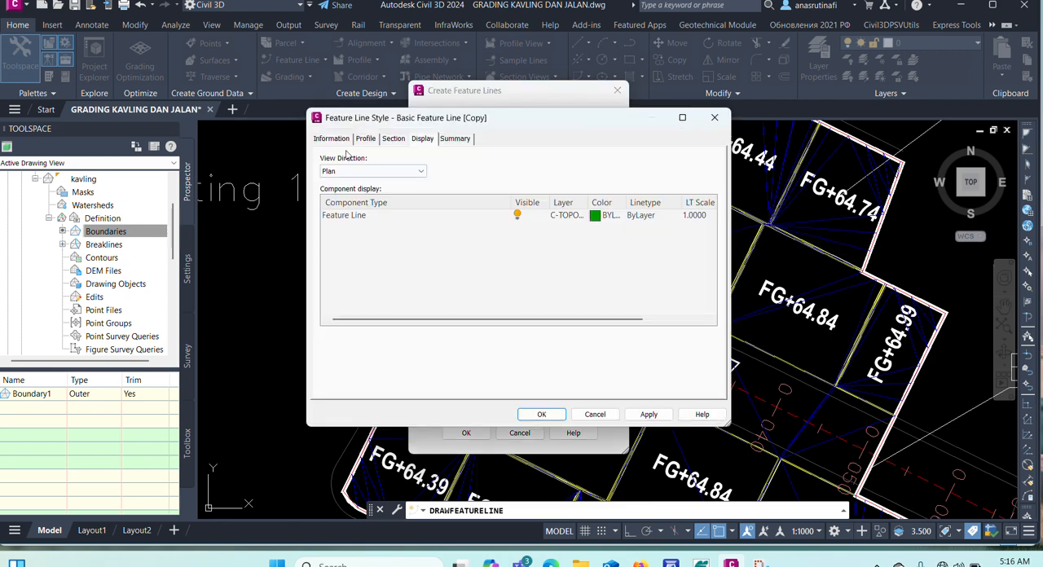
left_click(338, 143)
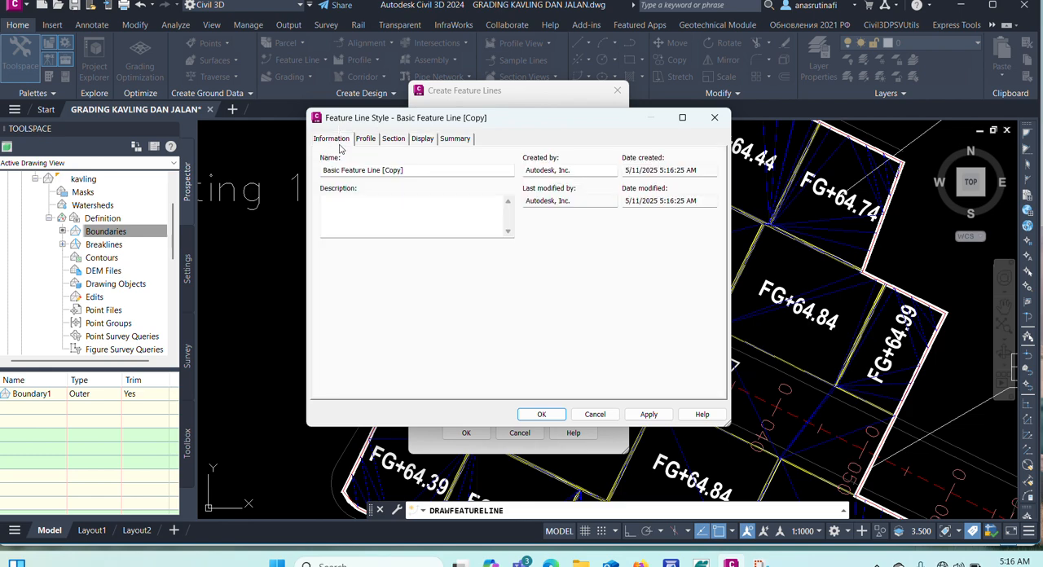
left_click_drag(411, 170, 223, 193)
type("J")
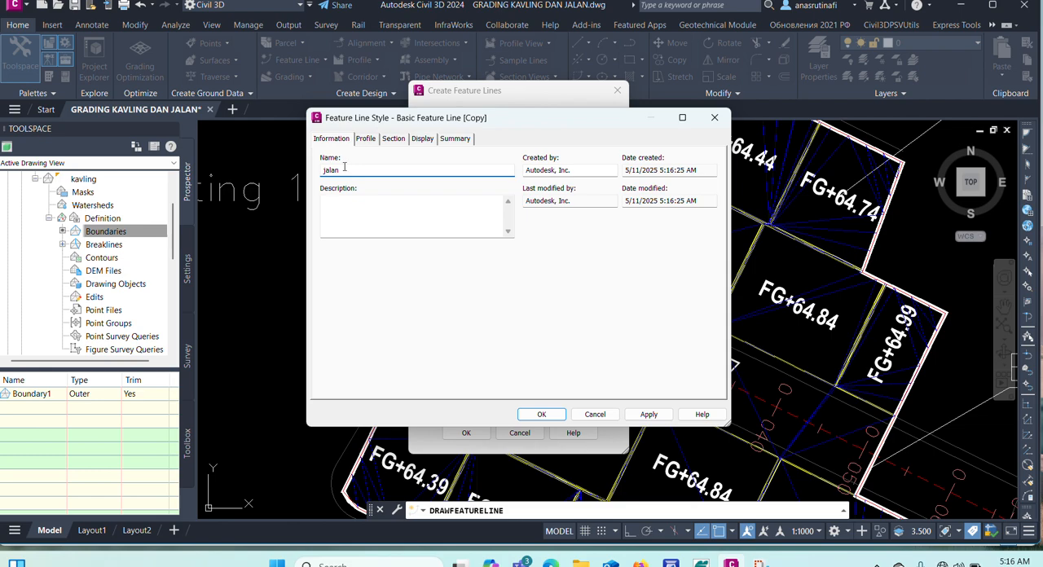
Set the jalan style's plan display color to magenta, then accept the style and the feature line settings.
left_click(420, 138)
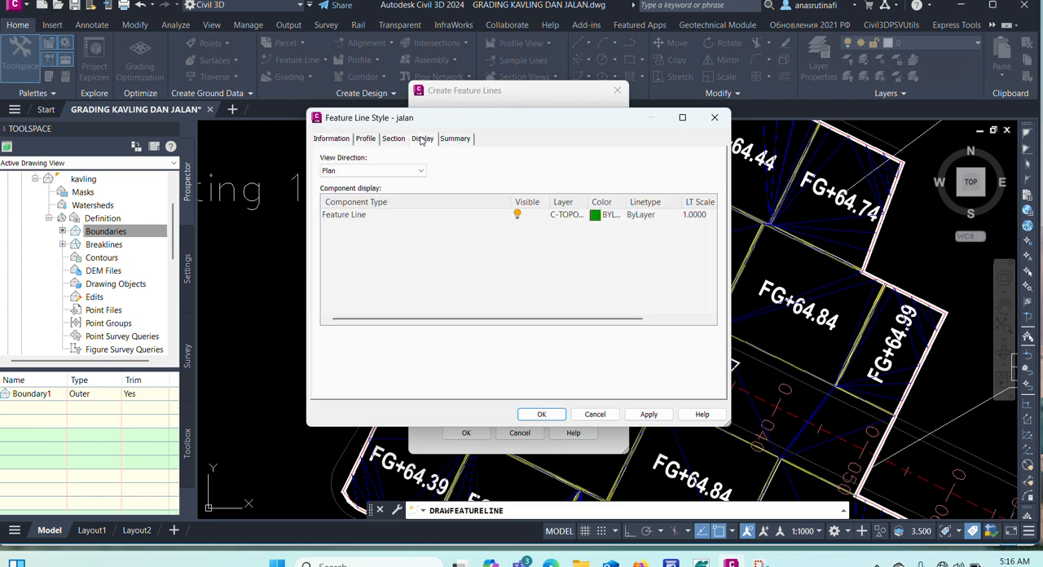
left_click(600, 217)
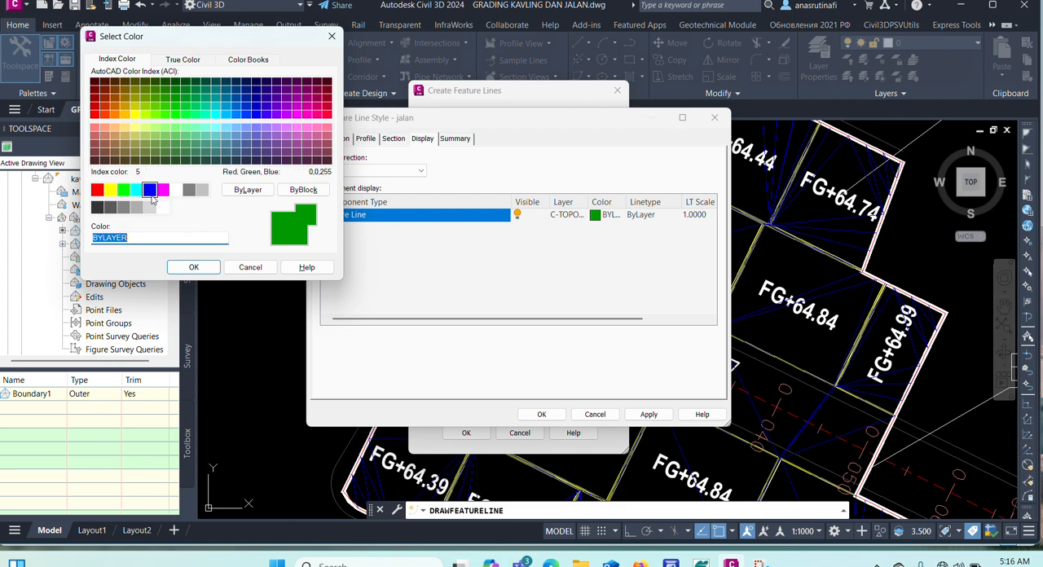
left_click(162, 189)
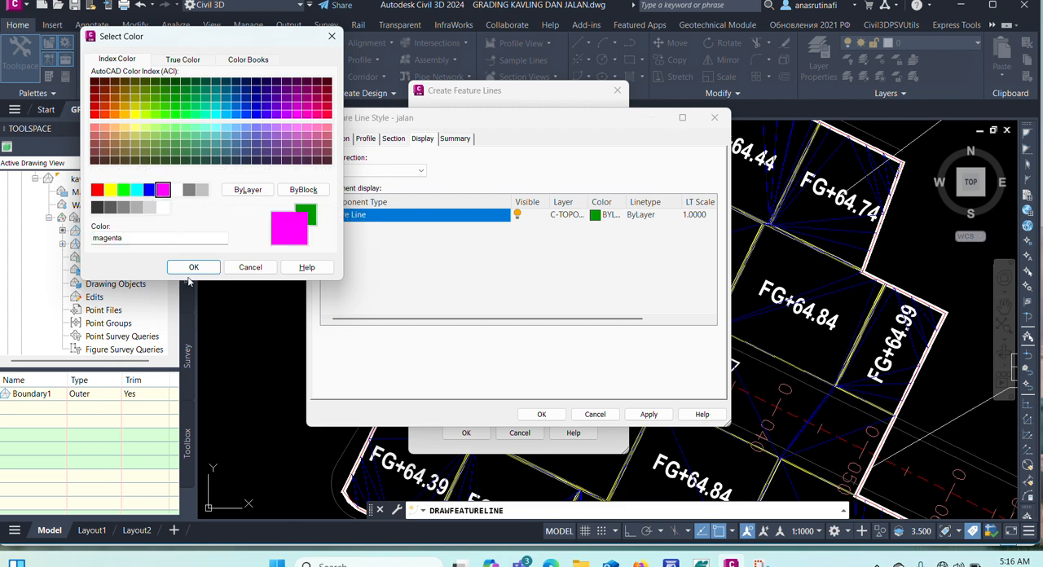
left_click(194, 268)
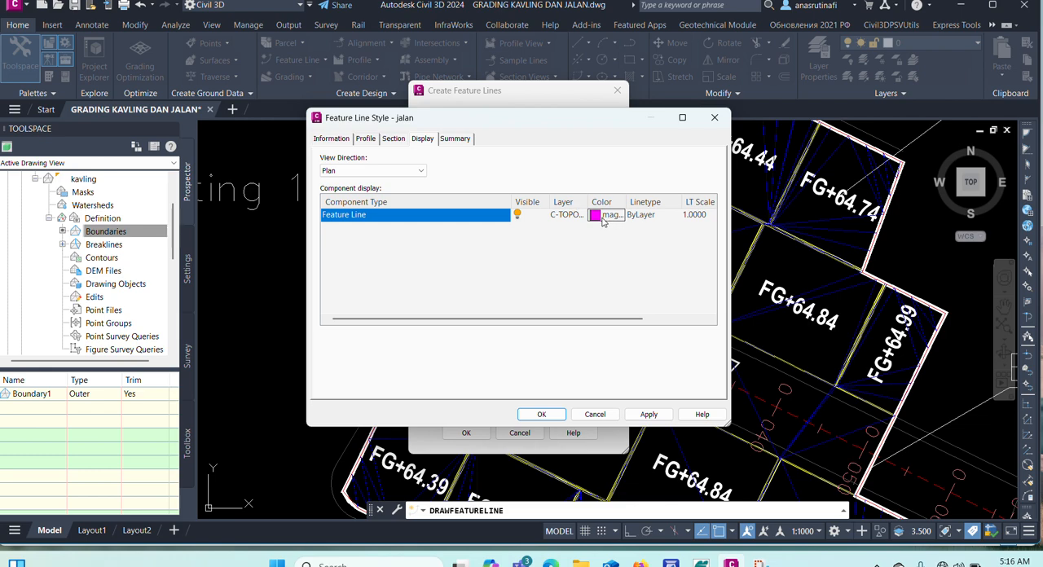
left_click(541, 414)
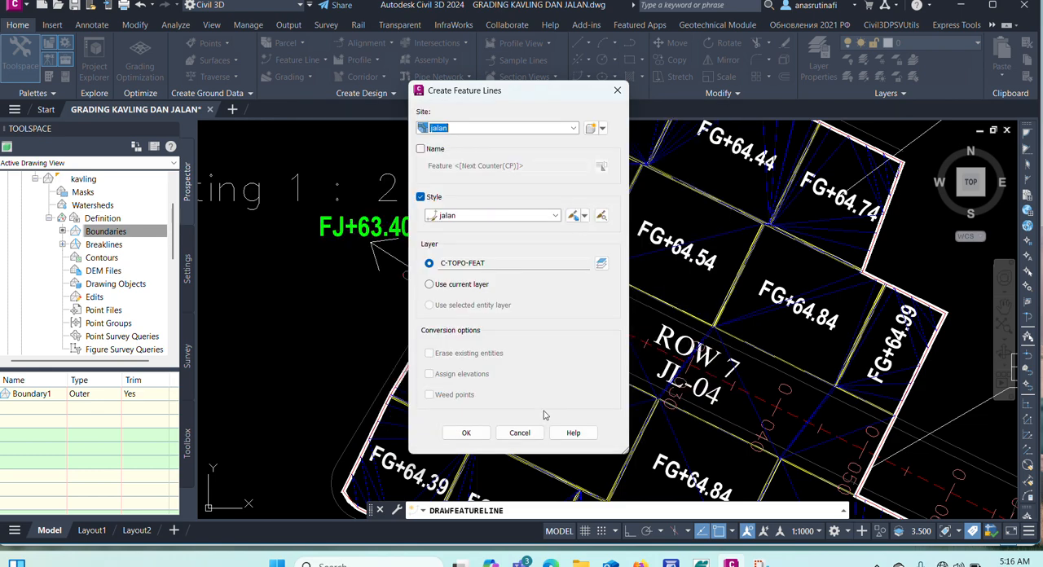
left_click(466, 433)
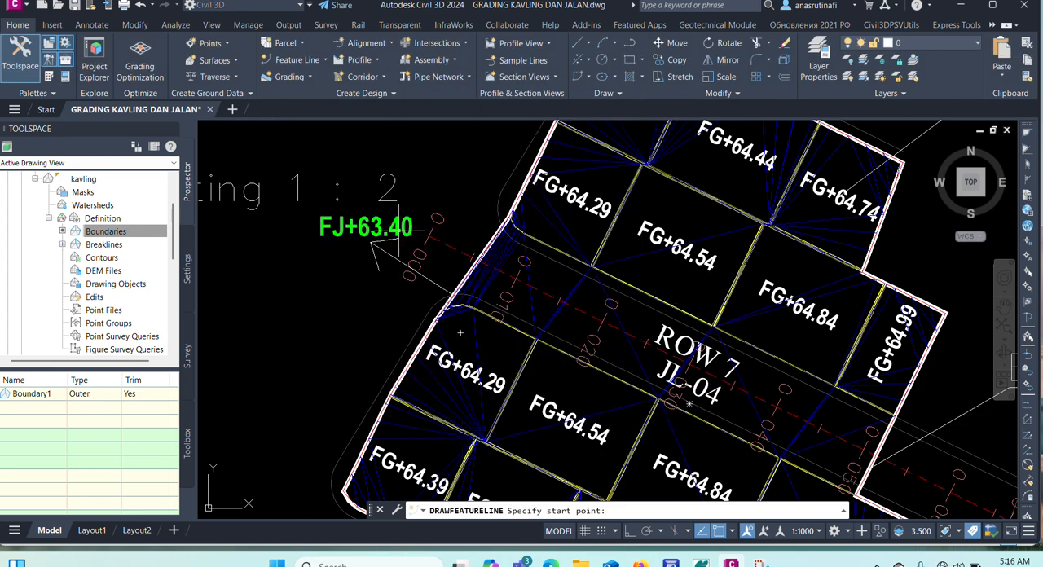
Start the feature line at the centerline's 0+000 end beside FJ+63.40, with elevation 63.4.
scroll(444, 240, "up", 4)
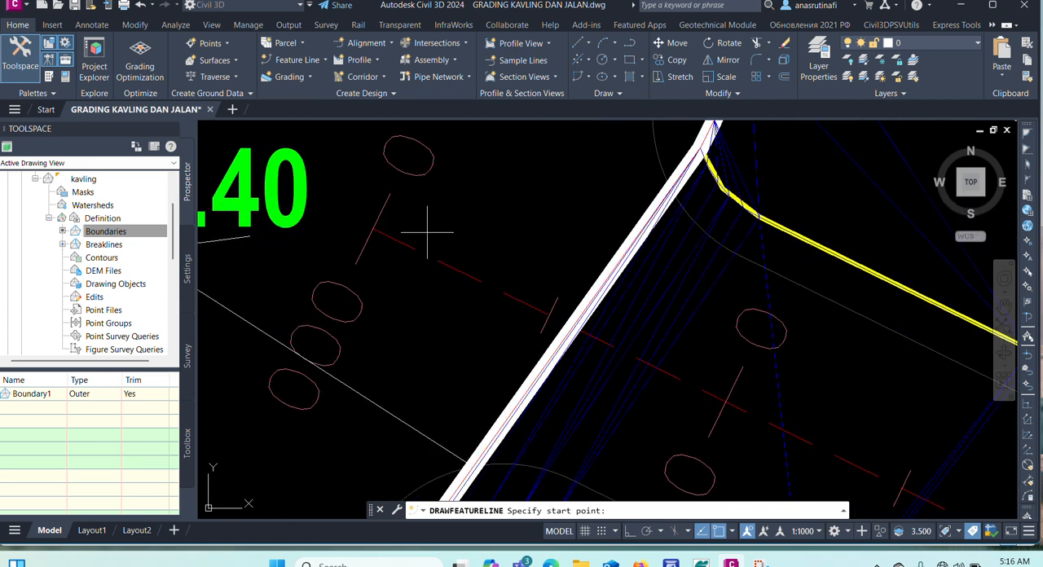
scroll(430, 232, "down", 4)
scroll(371, 234, "up", 4)
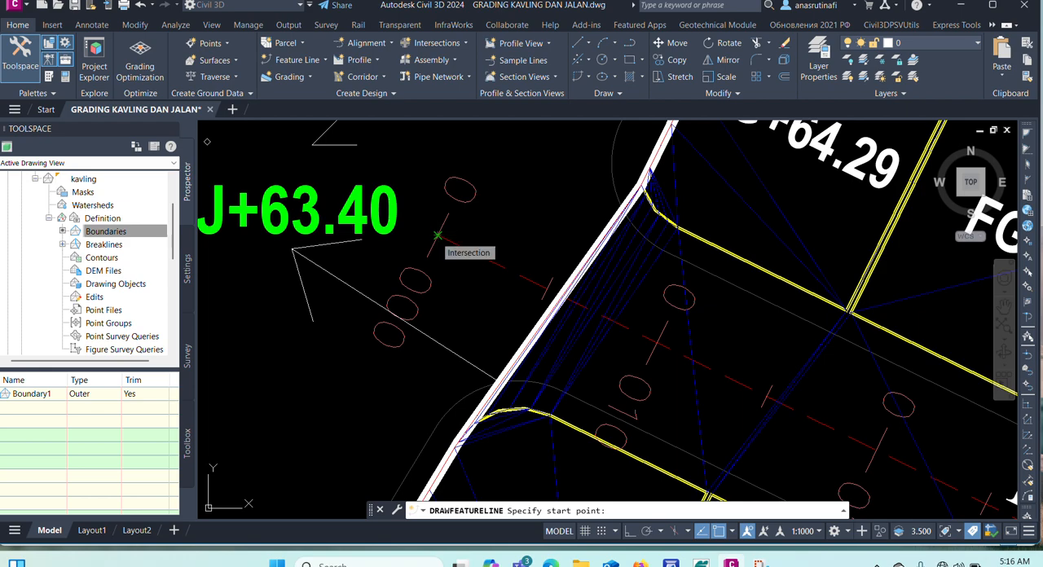
left_click(436, 235)
scroll(437, 235, "down", 4)
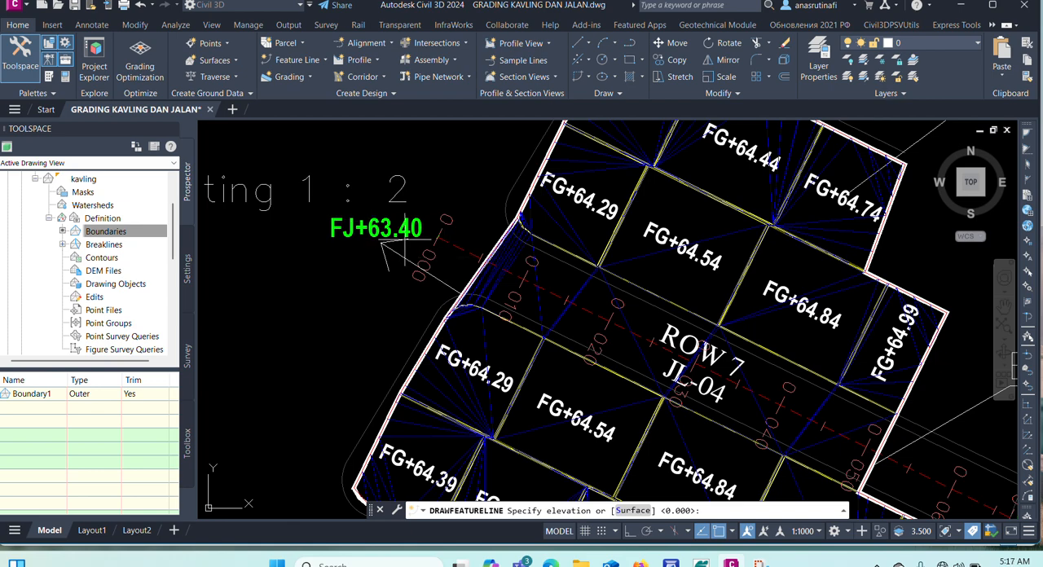
scroll(405, 240, "up", 4)
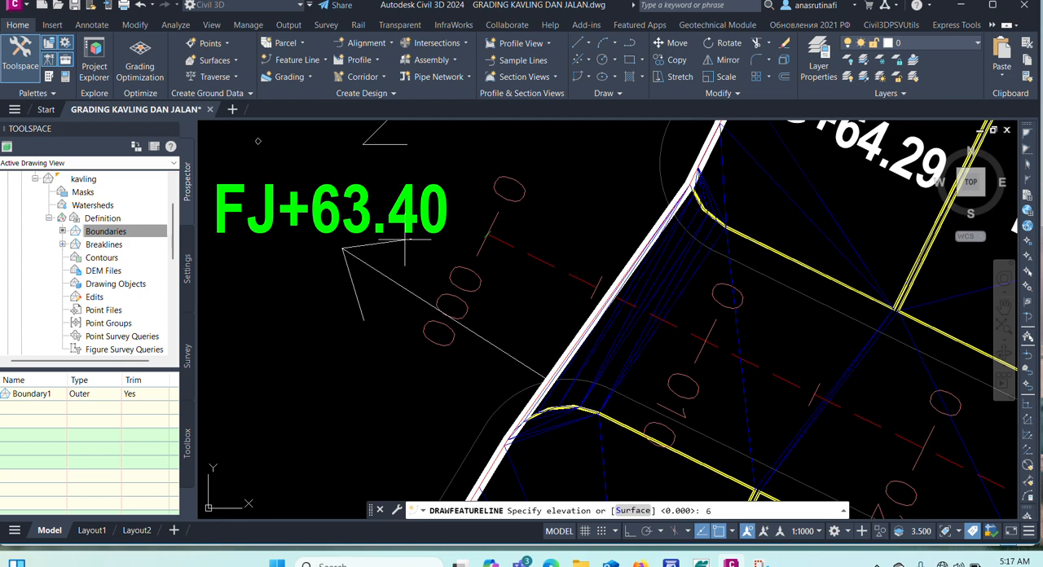
type("40")
key("Return")
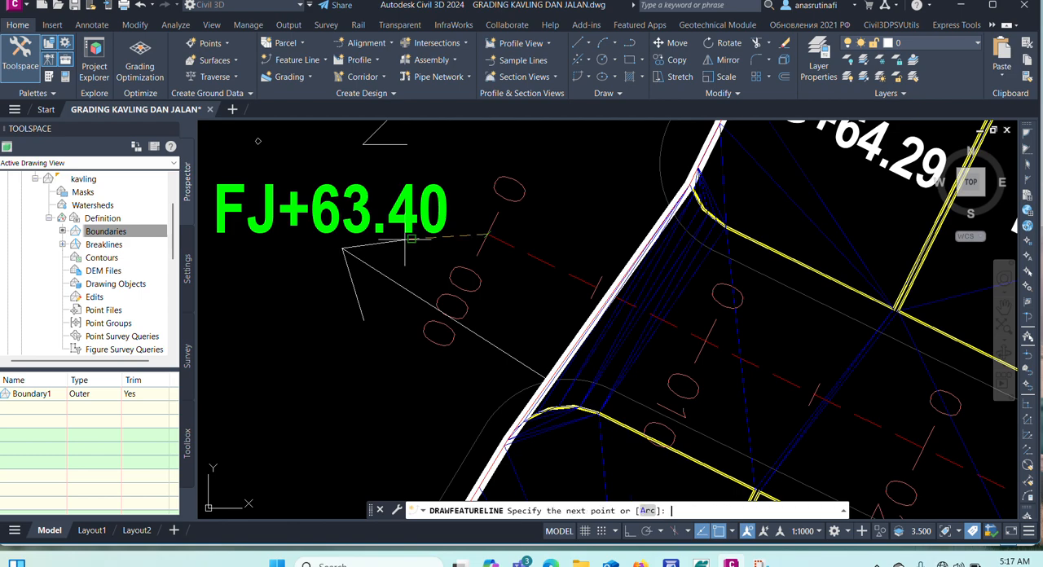
End the feature line at the centerline's far end beside FJ+64.70 with elevation 64.7, and finish the command.
scroll(433, 207, "down", 6)
scroll(521, 254, "down", 3)
scroll(595, 285, "up", 8)
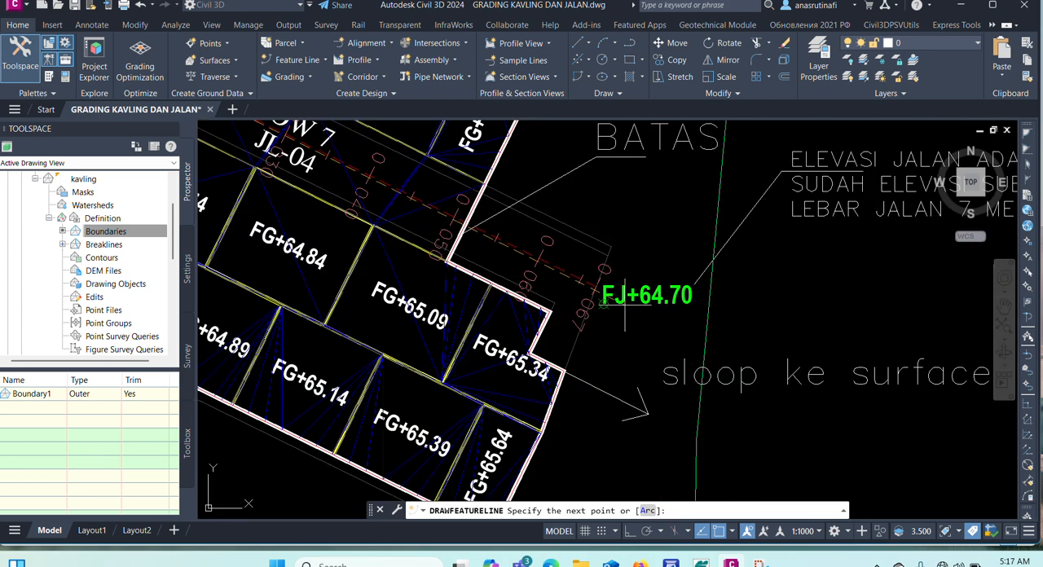
scroll(607, 277, "up", 4)
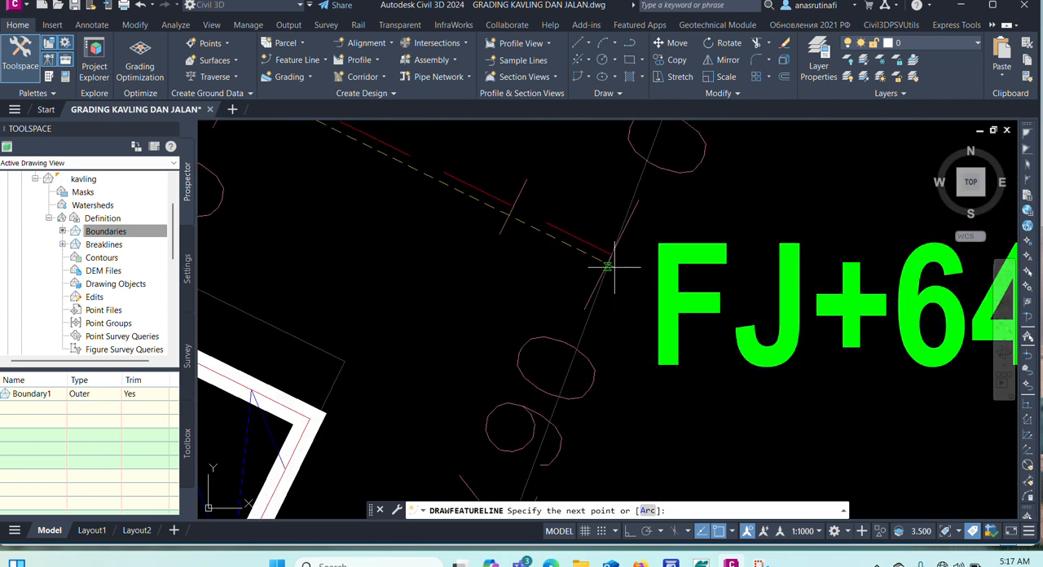
left_click(613, 254)
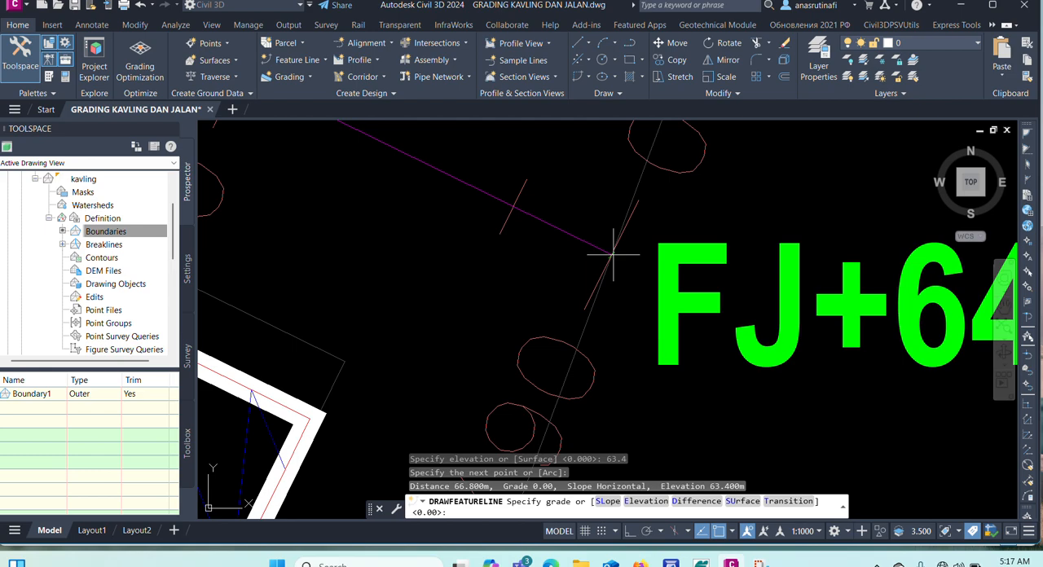
type("e")
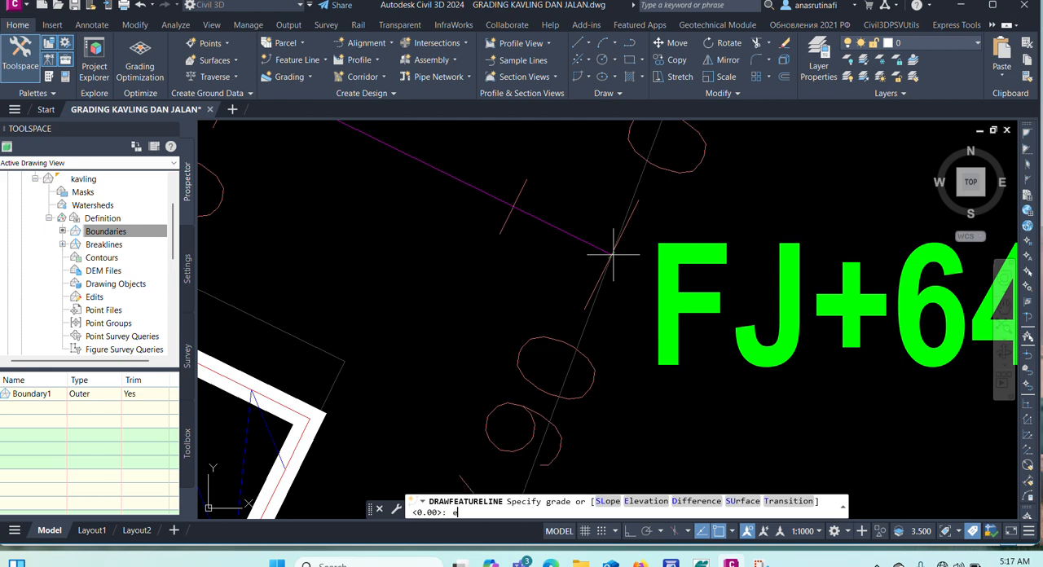
key("Return")
scroll(612, 255, "down", 3)
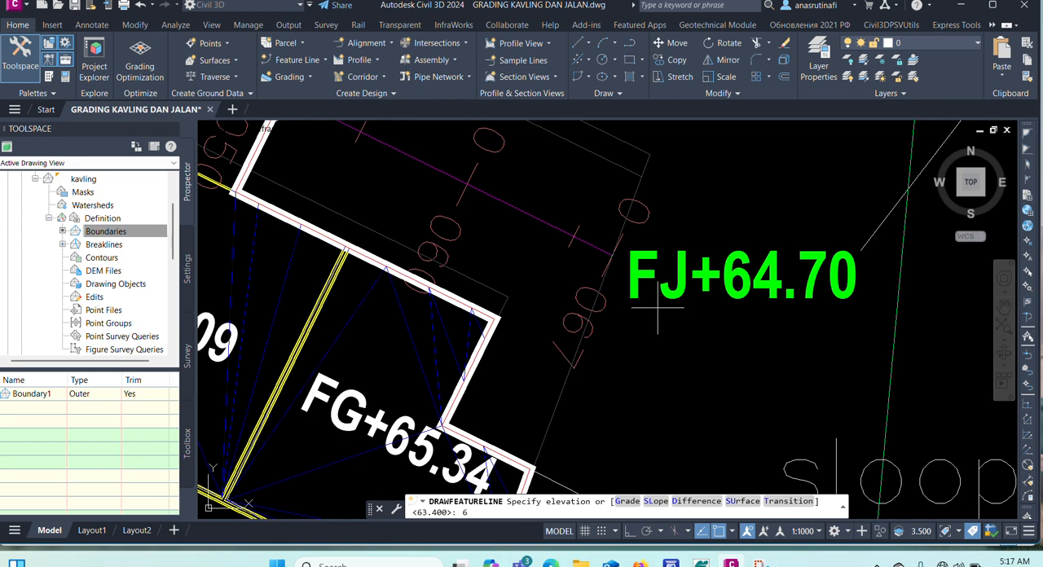
type("64.7")
key("Return")
key("Return")
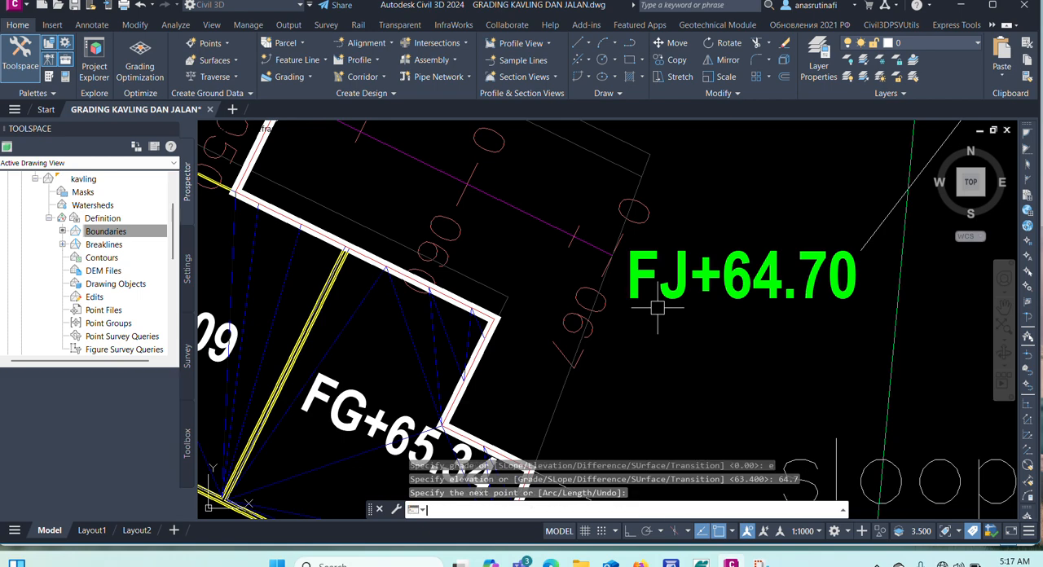
Review the start and end elevations of the JL-04 centerline feature line in the Elevation Editor, then close it.
scroll(657, 317, "down", 5)
scroll(656, 317, "down", 2)
scroll(461, 211, "up", 5)
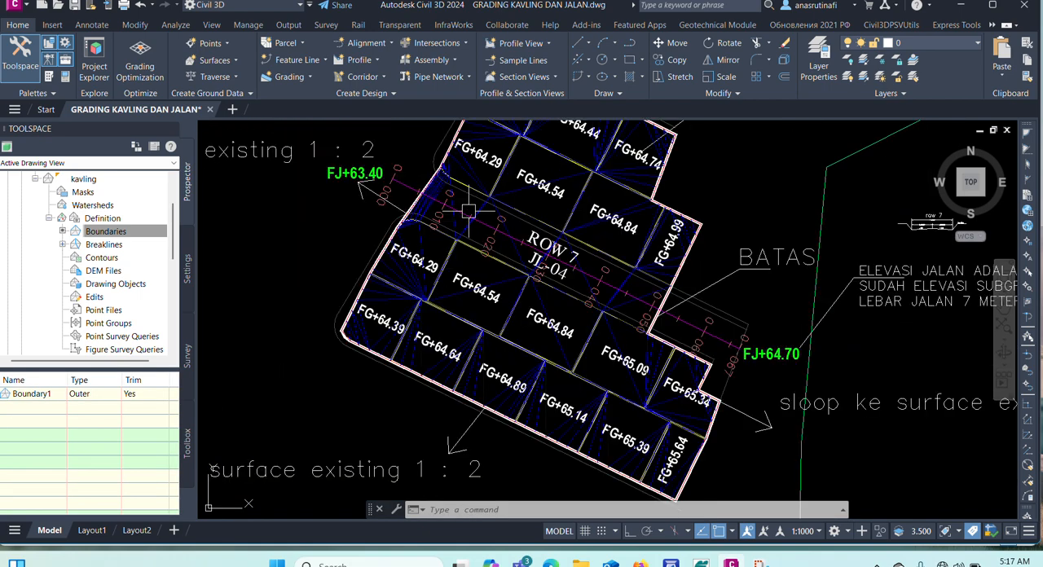
left_click(461, 211)
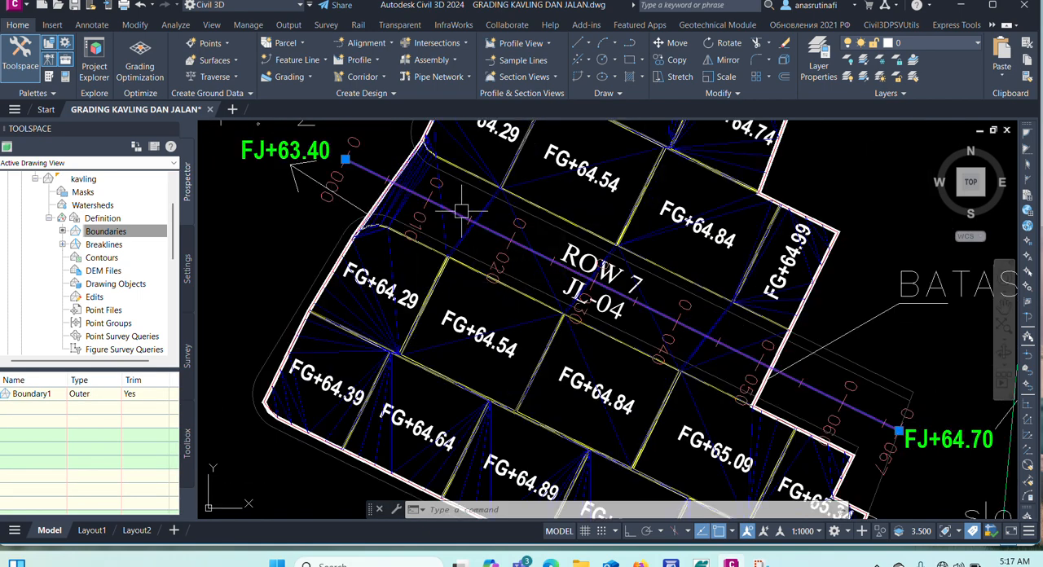
left_click(616, 73)
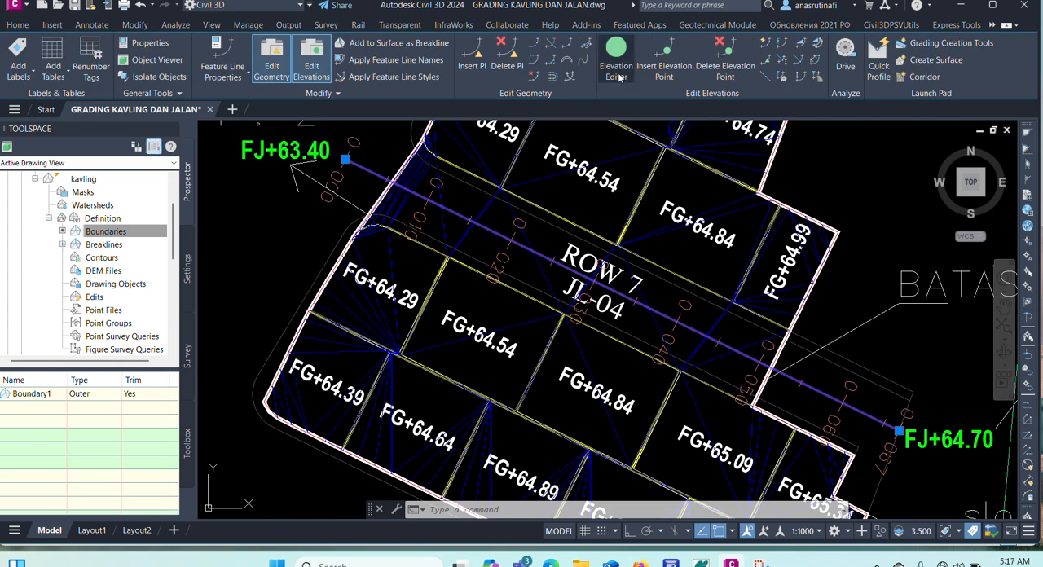
left_click(136, 58)
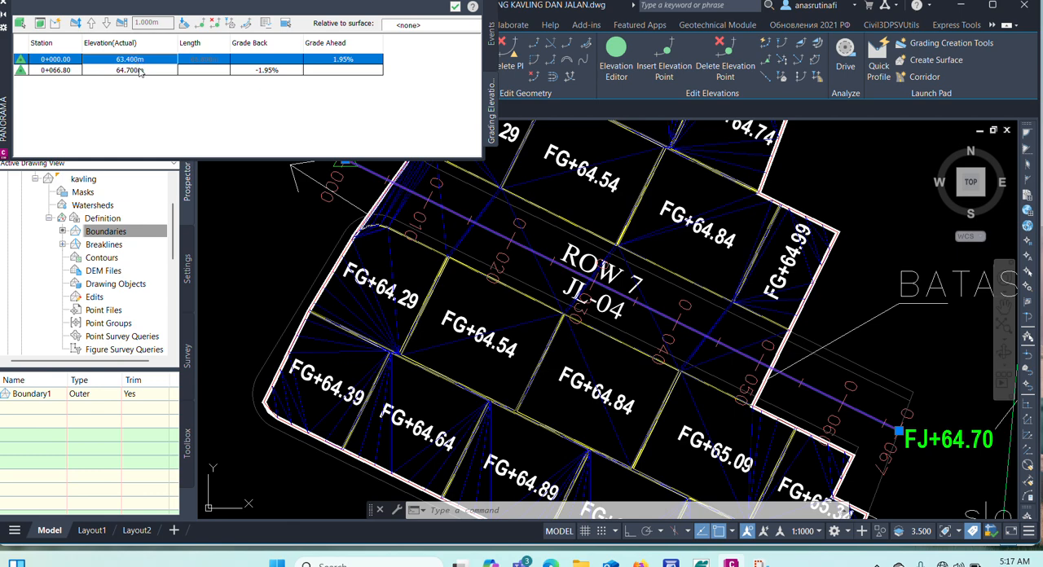
left_click(139, 70)
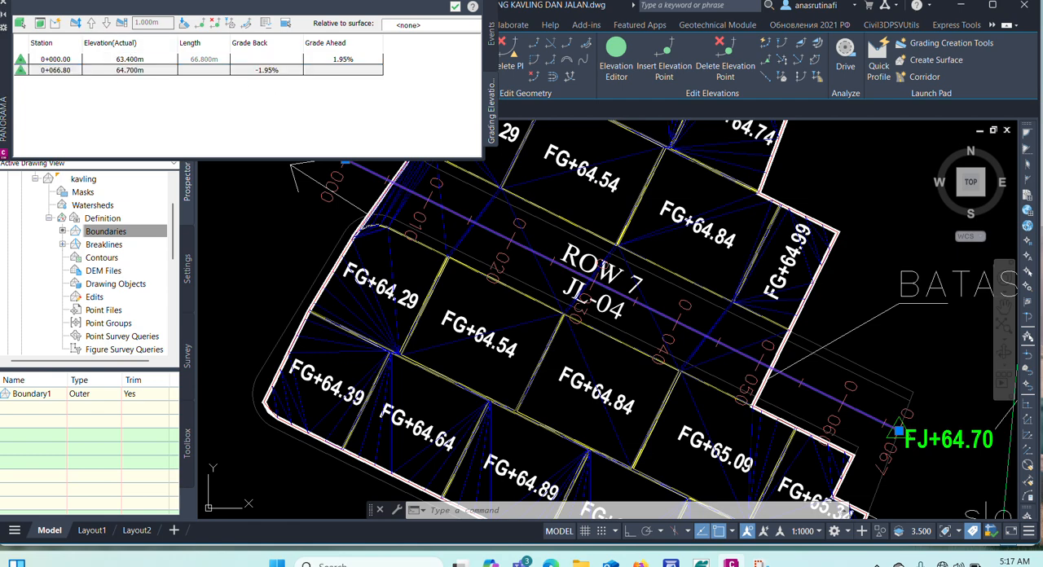
left_click(4, 5)
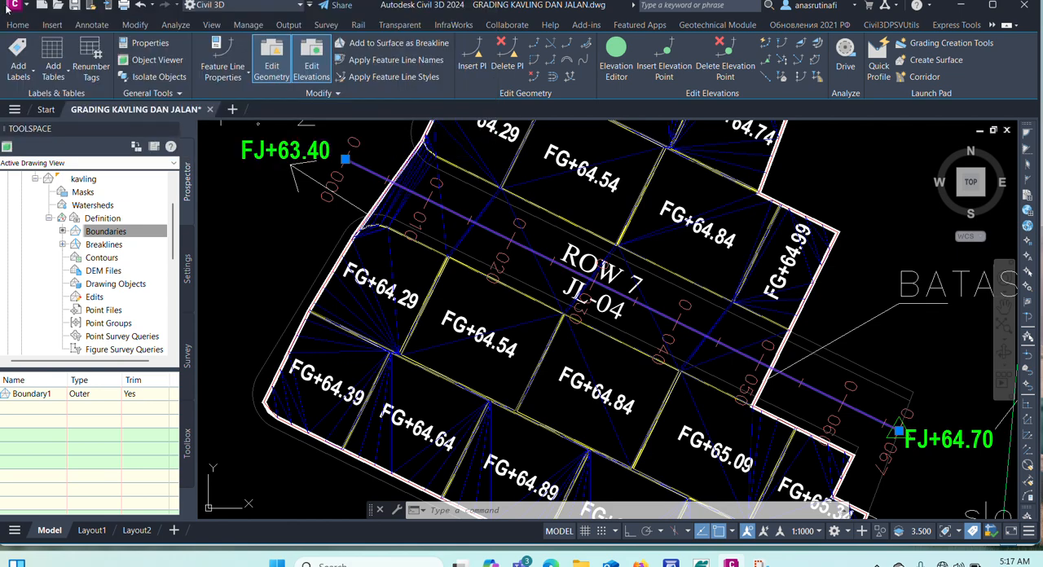
key("Escape")
scroll(456, 195, "down", 3)
scroll(493, 223, "up", 3)
key("Escape")
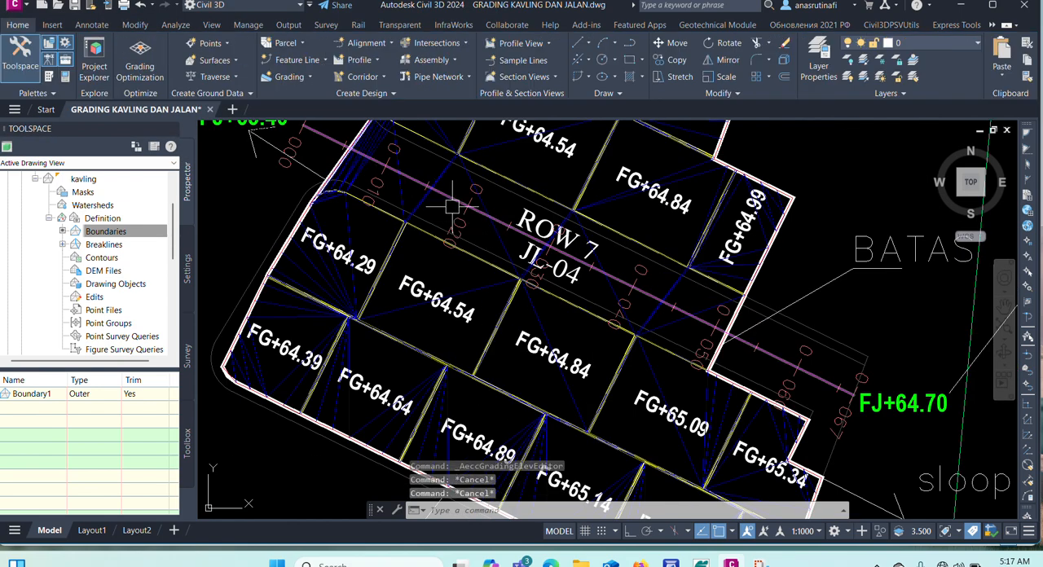
Insert elevation points along the JL-04 centerline feature line at an increment of 2 m.
left_click(452, 201)
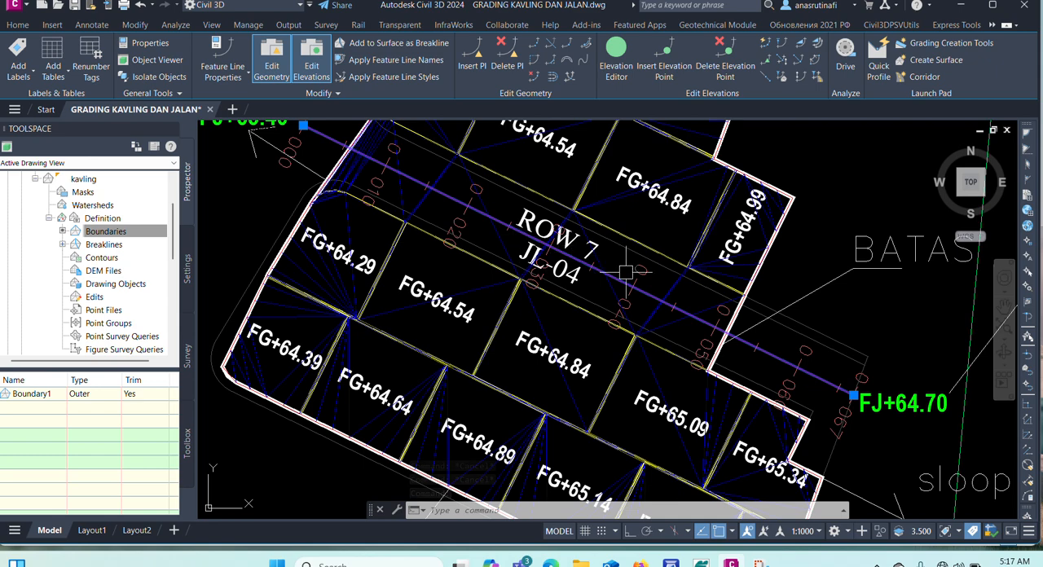
key("Escape")
left_click(487, 225)
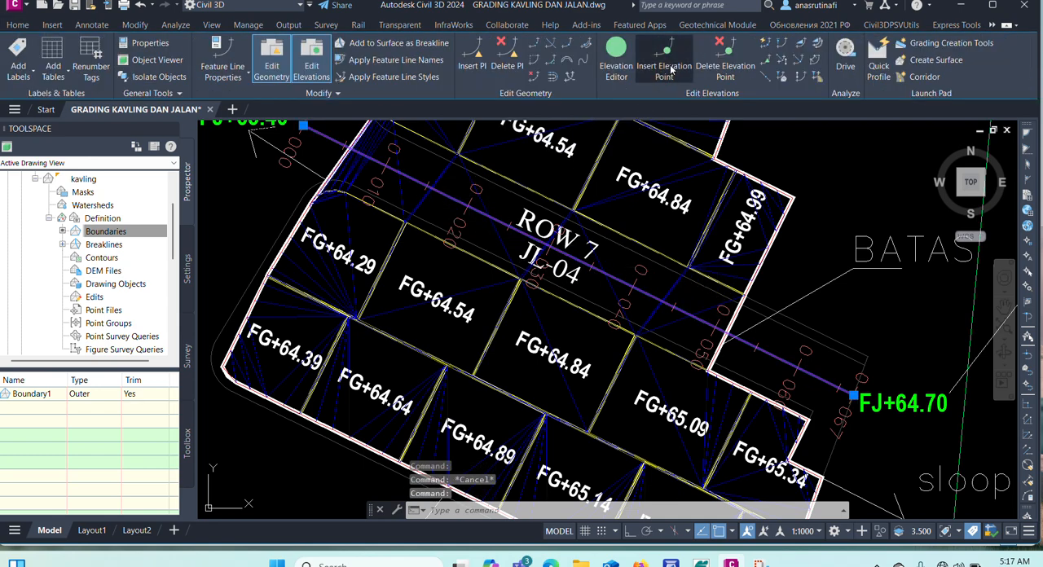
left_click(668, 70)
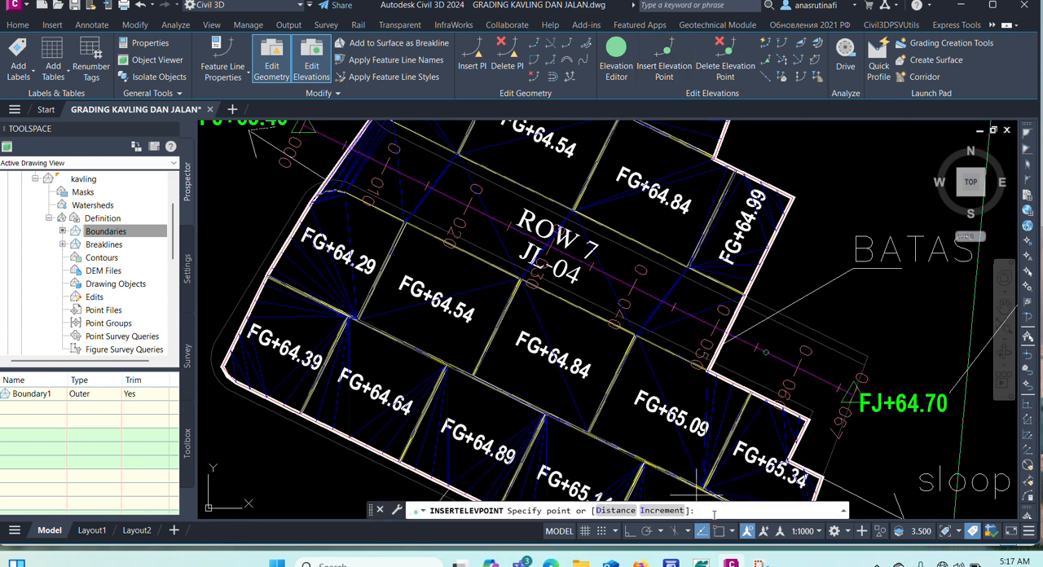
type("i")
key("Return")
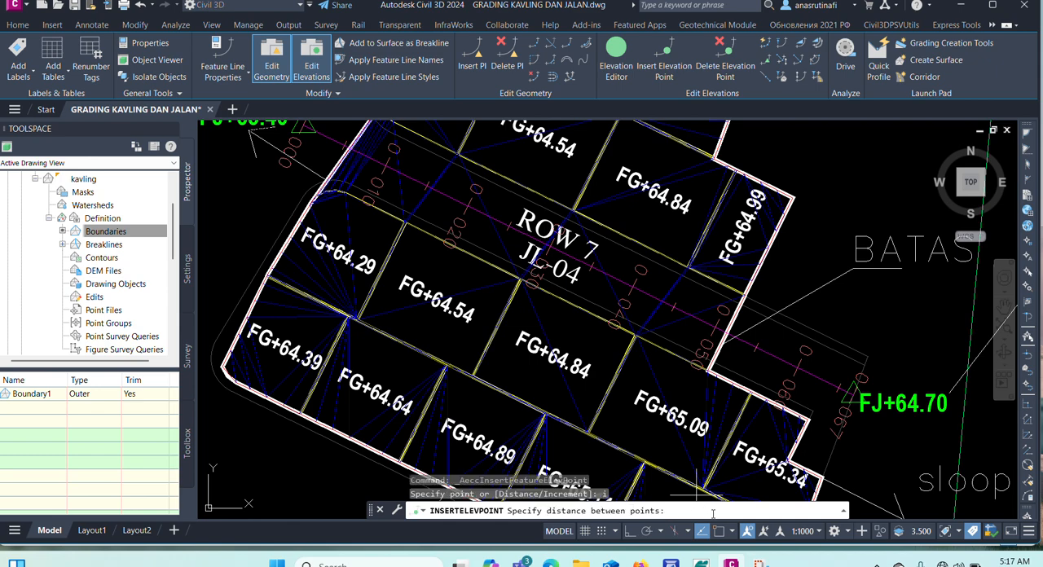
type("2")
key("Return")
scroll(562, 269, "down", 3)
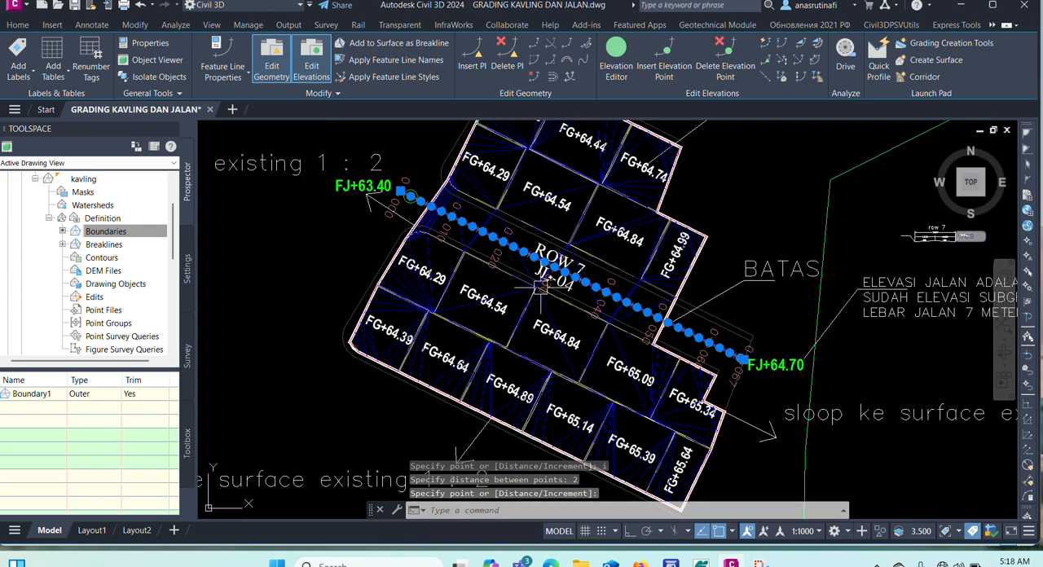
scroll(412, 182, "up", 8)
key("Escape")
key("Escape")
scroll(452, 206, "down", 2)
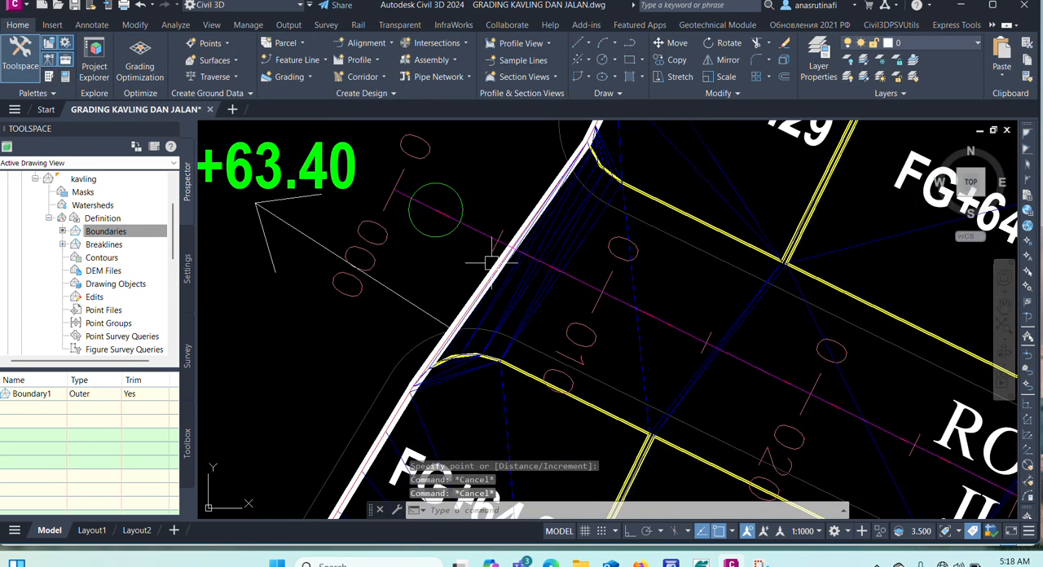
left_click(643, 311)
scroll(644, 311, "down", 5)
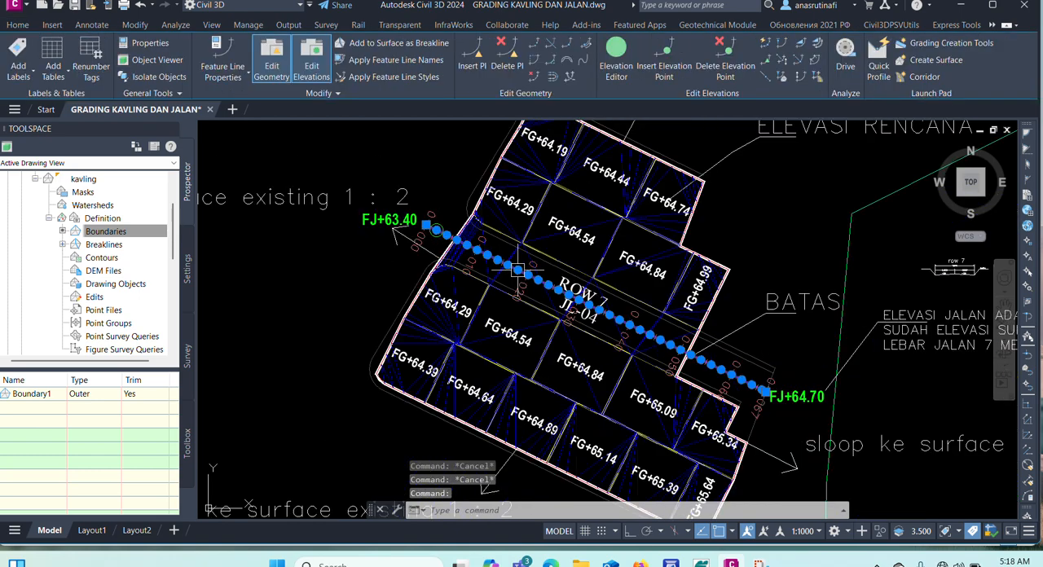
scroll(571, 289, "up", 1)
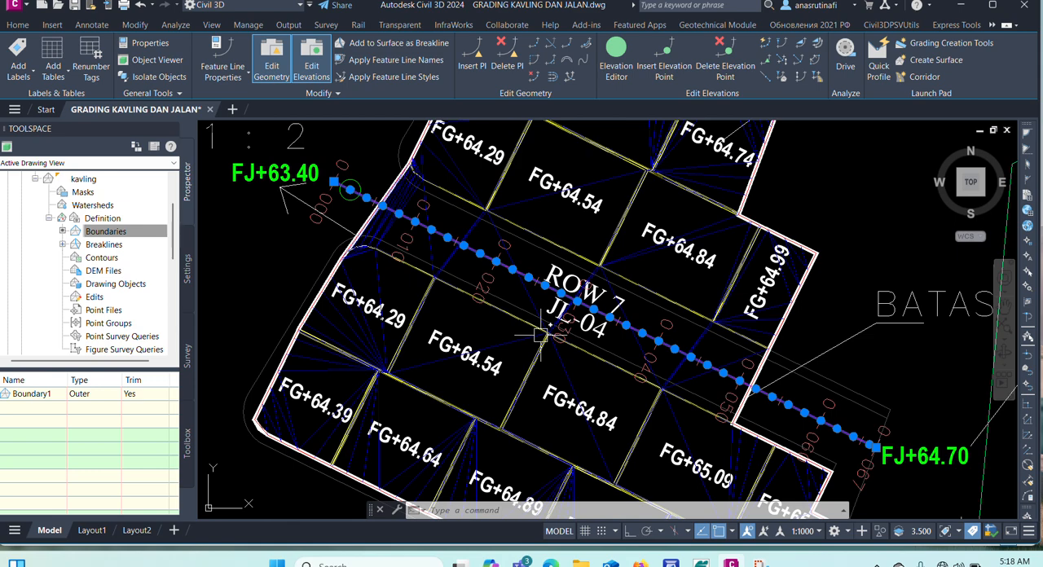
key("Escape")
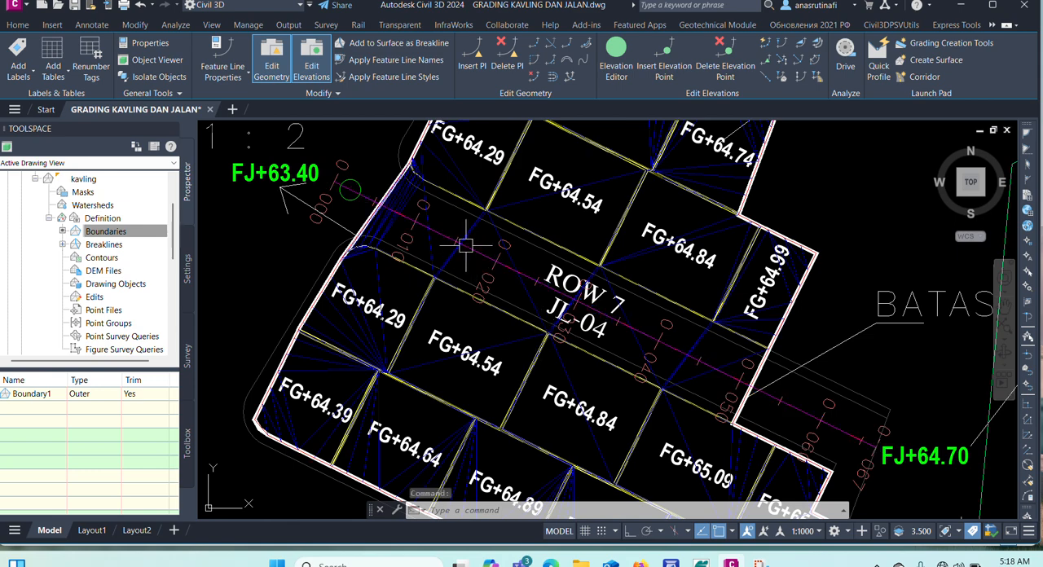
Create a stepped offset of the centerline feature line 3.5 m to its northeast side at a grade of -2.
scroll(507, 269, "up", 4)
left_click(426, 234)
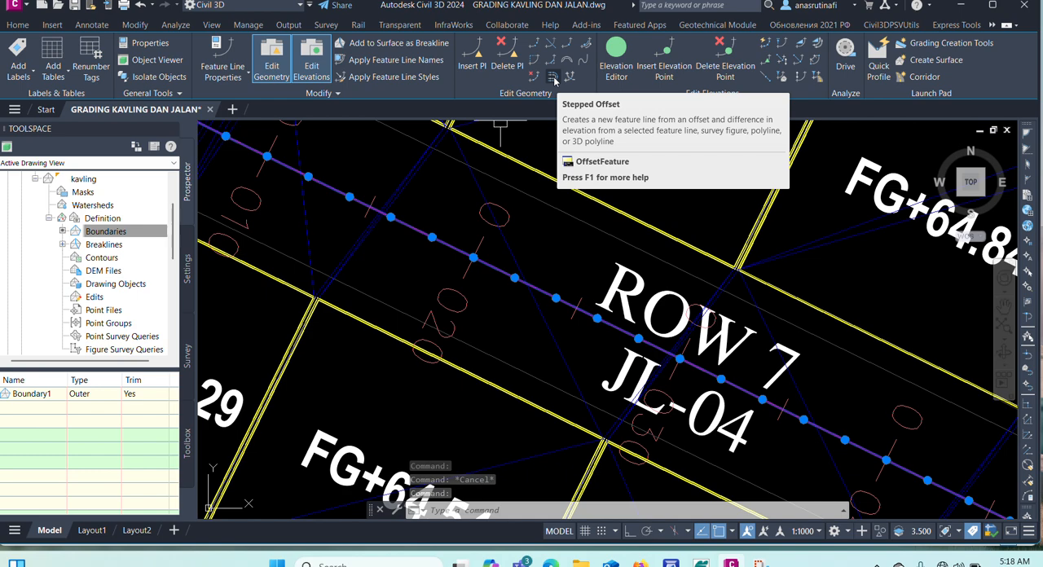
left_click(553, 78)
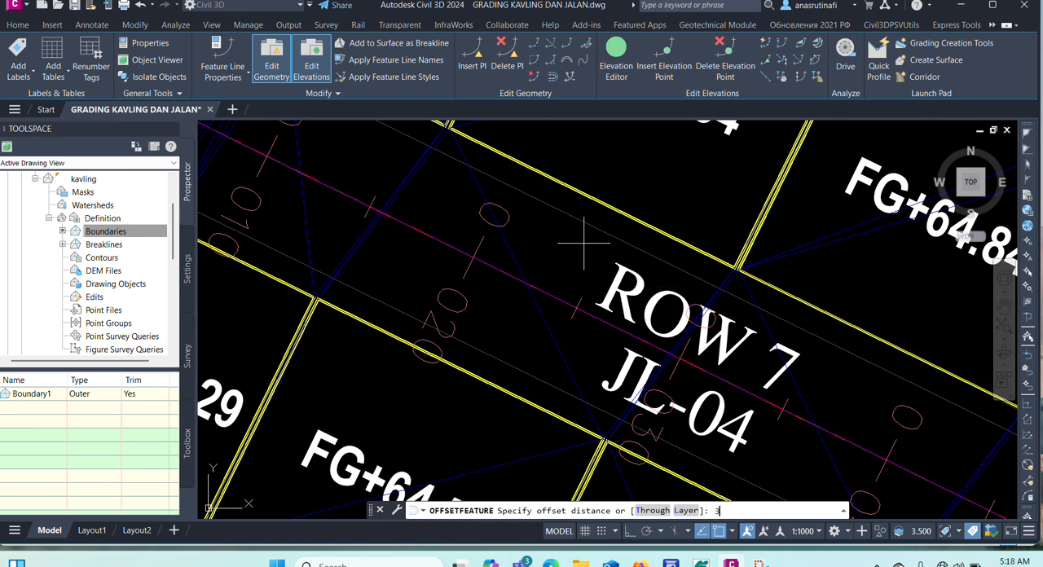
type(".5")
key("Return")
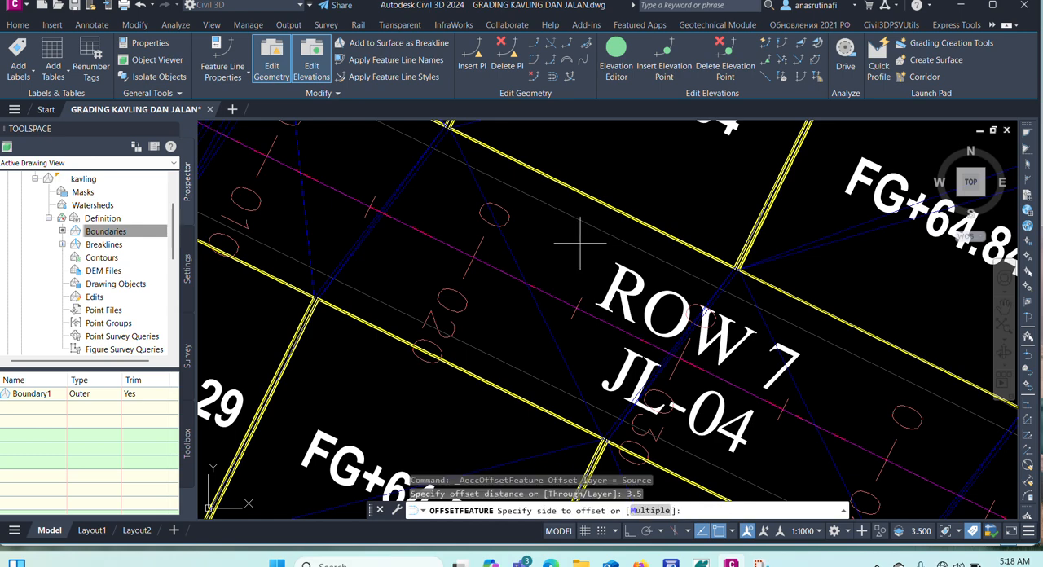
left_click(449, 206)
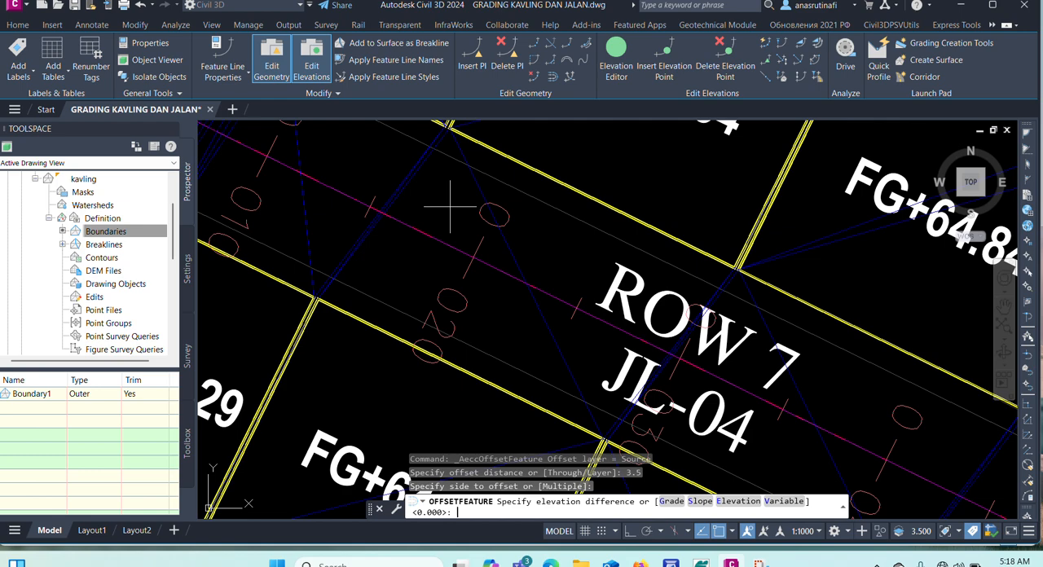
type("s")
key("Return")
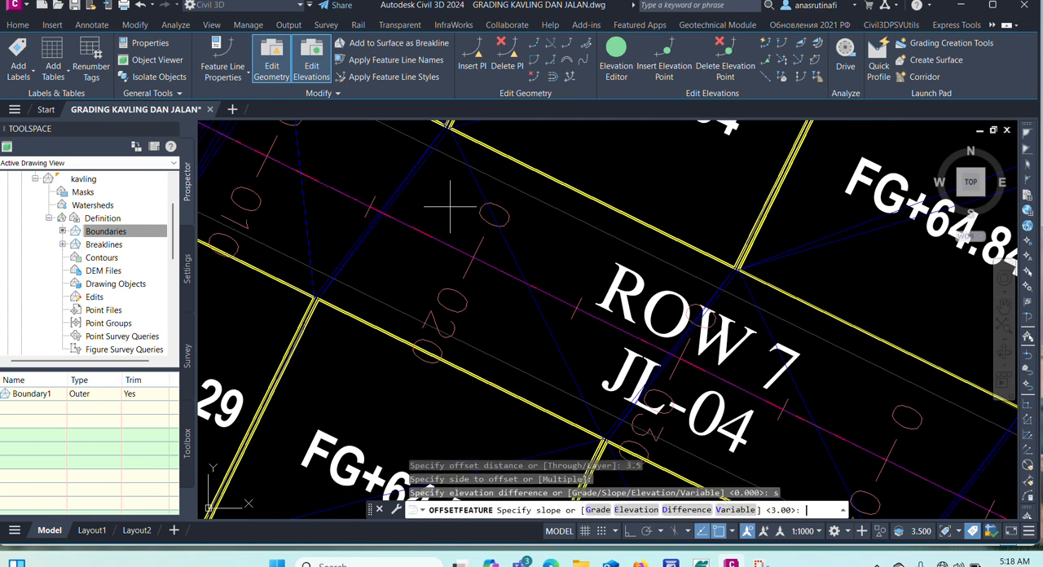
type("g")
key("Return")
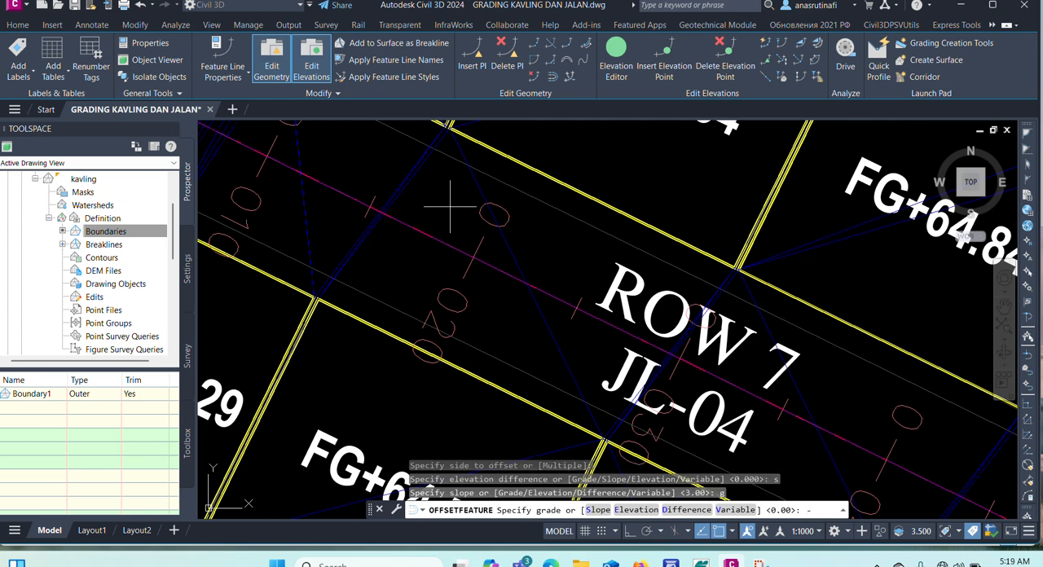
key("Return")
key("Return")
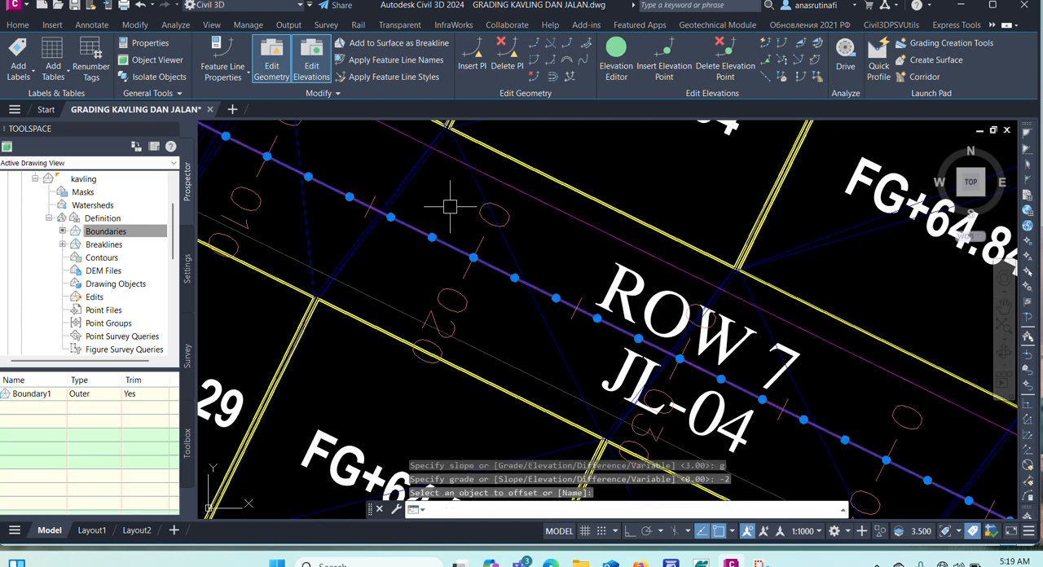
Create a second stepped offset of the centerline feature line 3.5 m to its southwest side at a grade of -2.
left_click(552, 76)
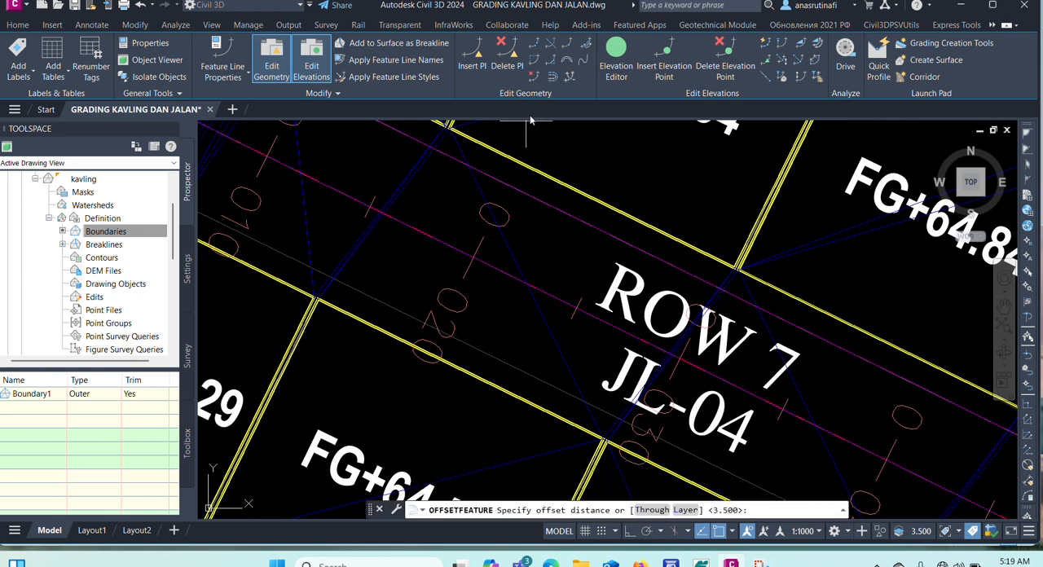
key("Return")
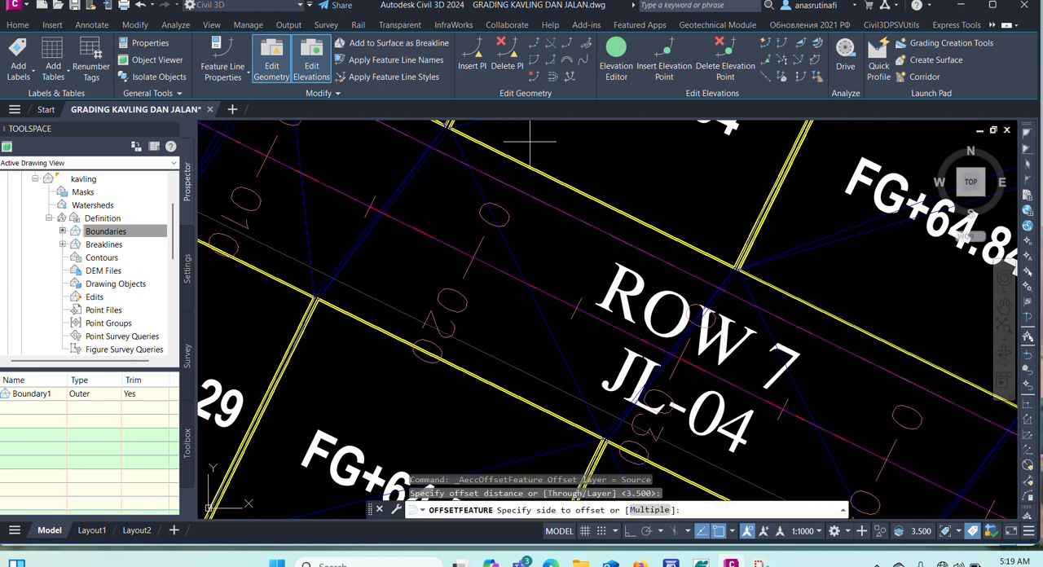
scroll(529, 141, "down", 2)
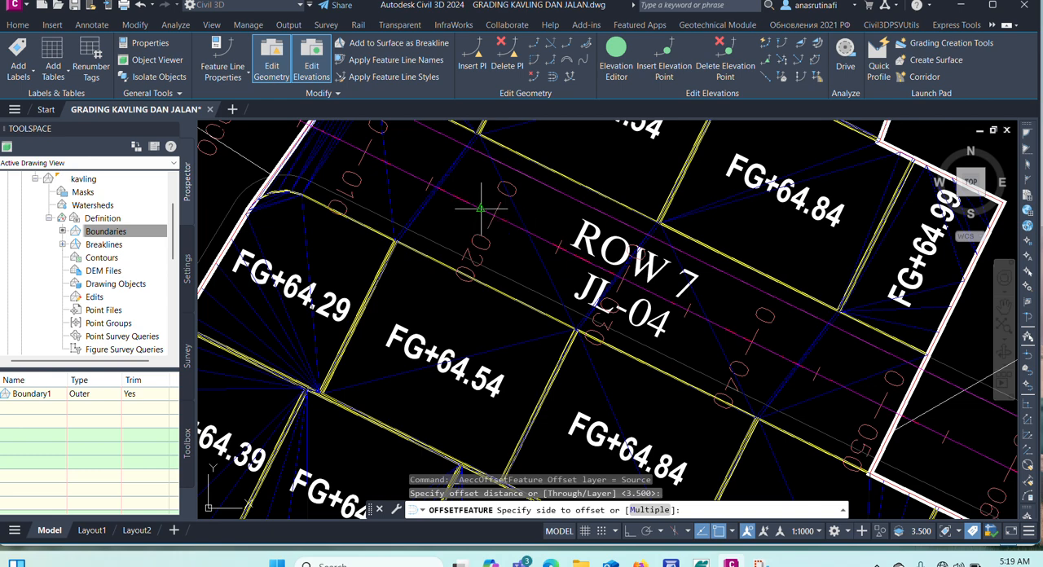
scroll(481, 210, "up", 3)
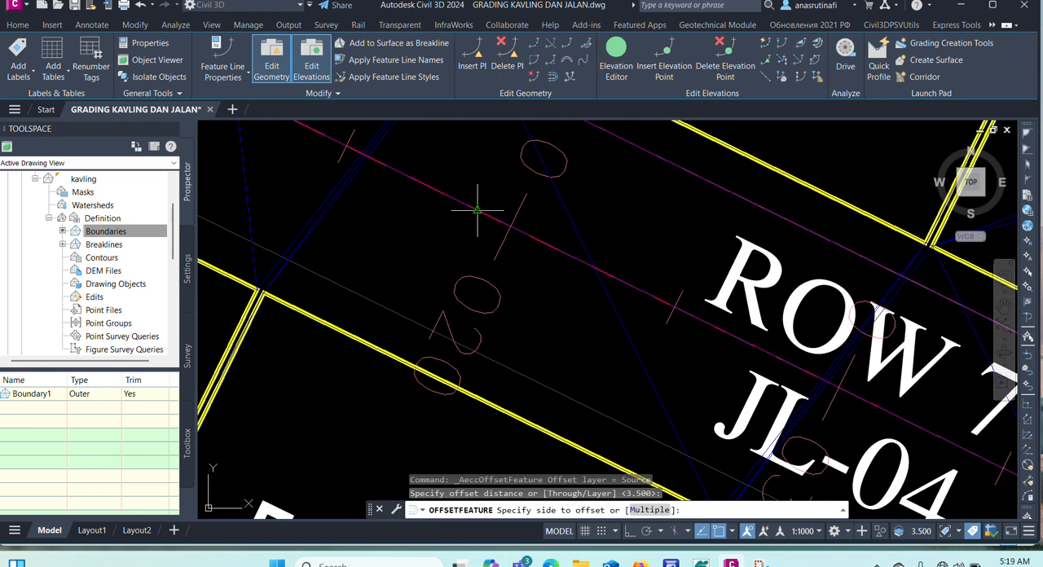
left_click(451, 261)
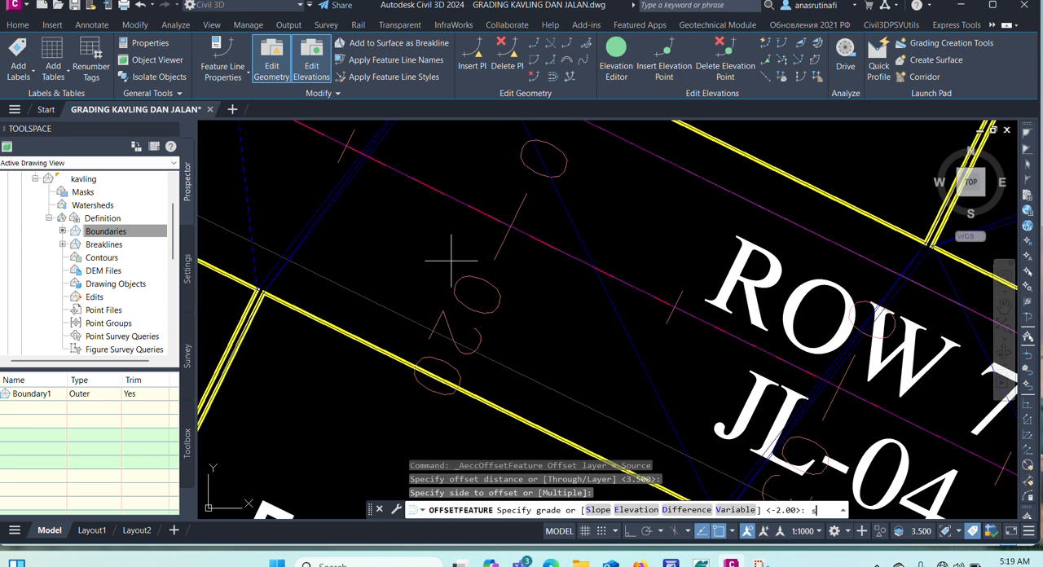
key("Return")
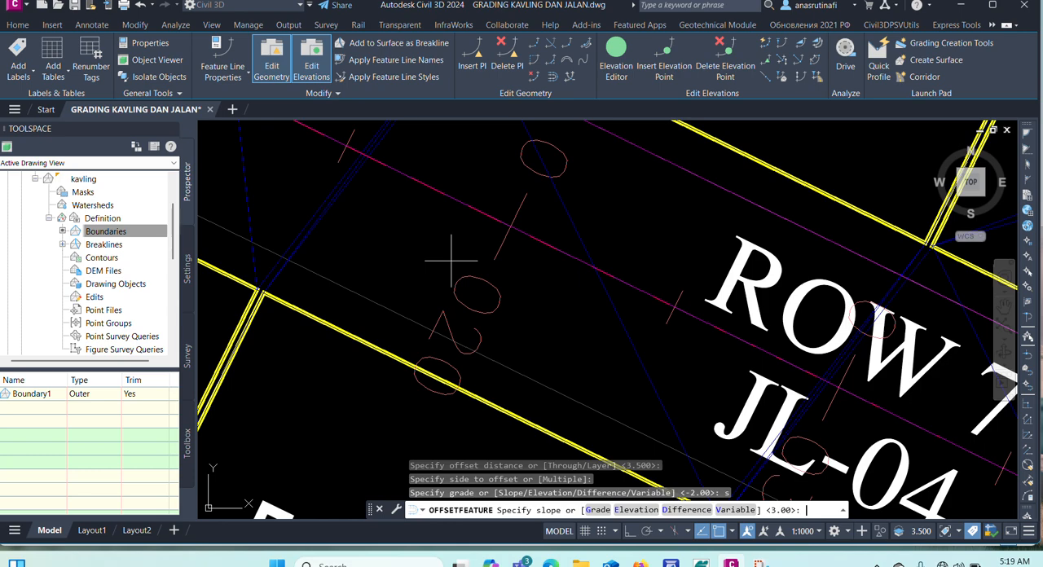
type("g")
key("Return")
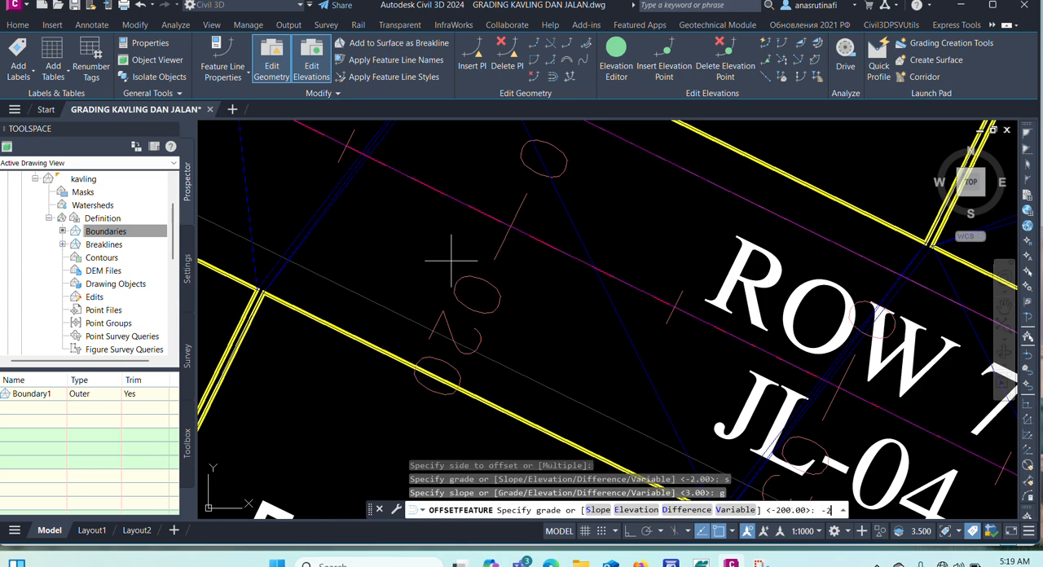
type("-2")
key("Return")
scroll(559, 366, "down", 5)
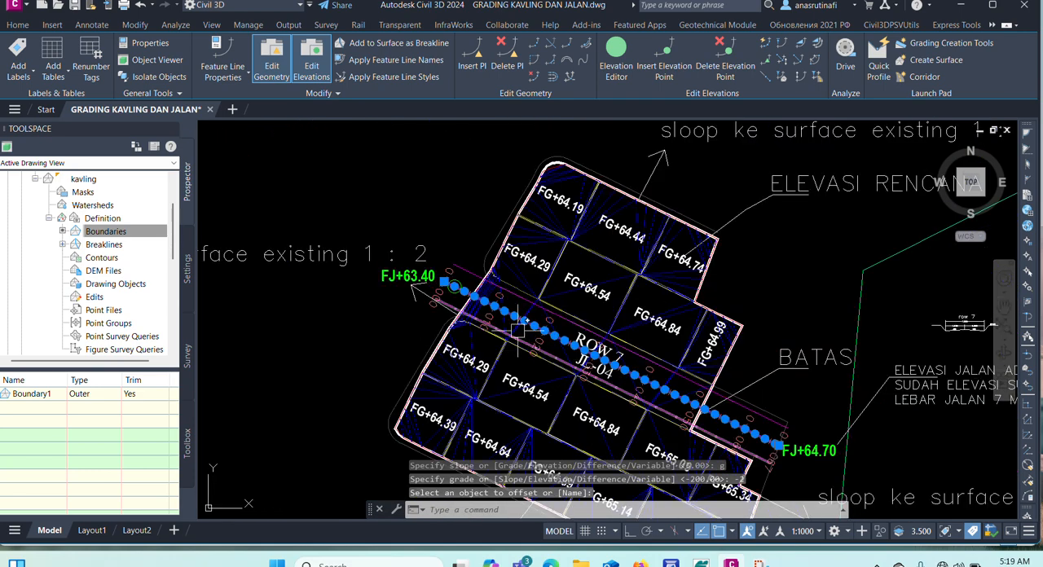
scroll(518, 329, "up", 5)
key("Escape")
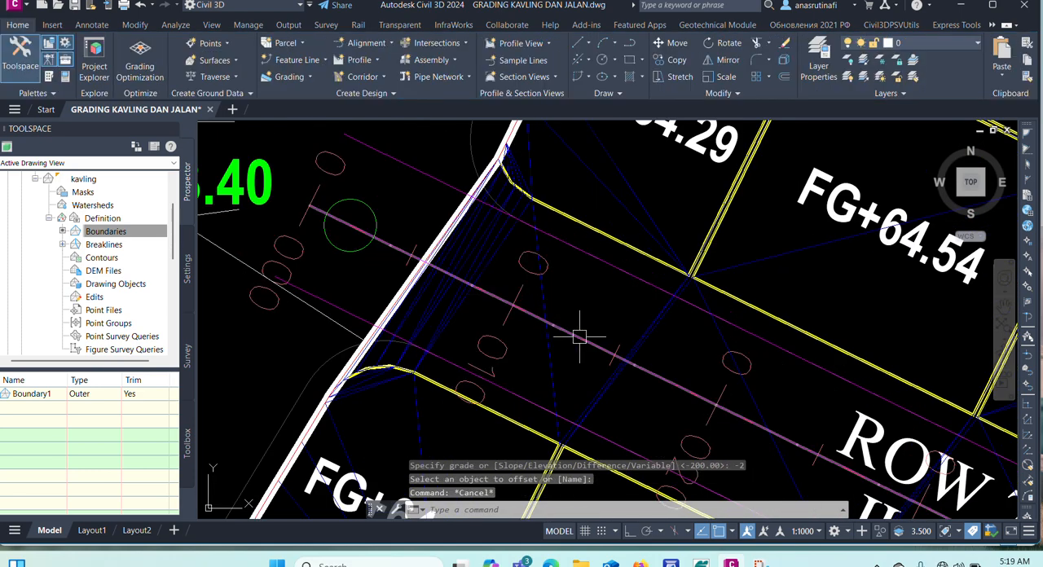
Review the station elevations and grades of the JL-04 centerline feature line's inserted points in the Elevation Editor.
left_click(380, 238)
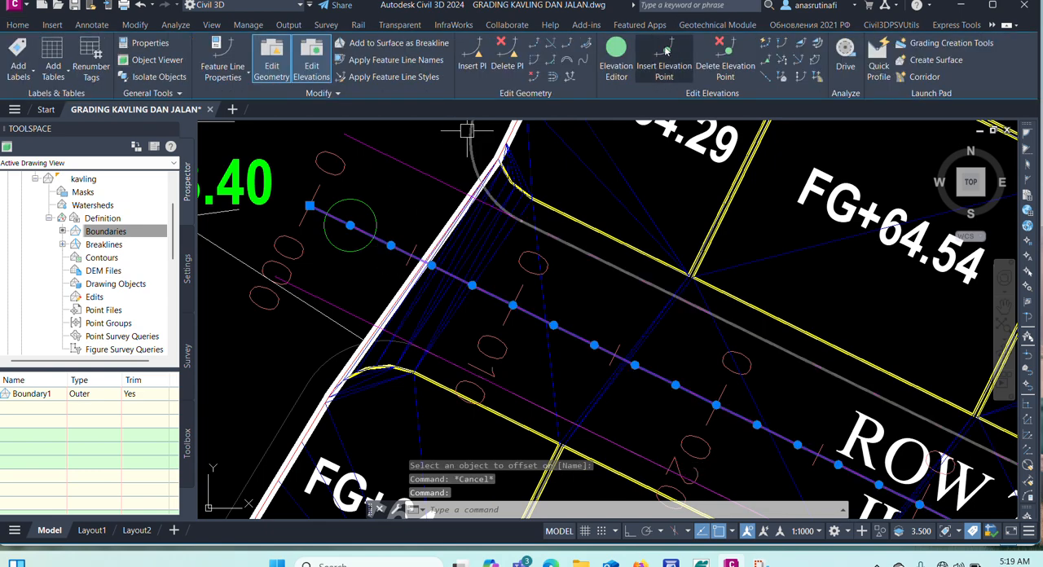
left_click(617, 68)
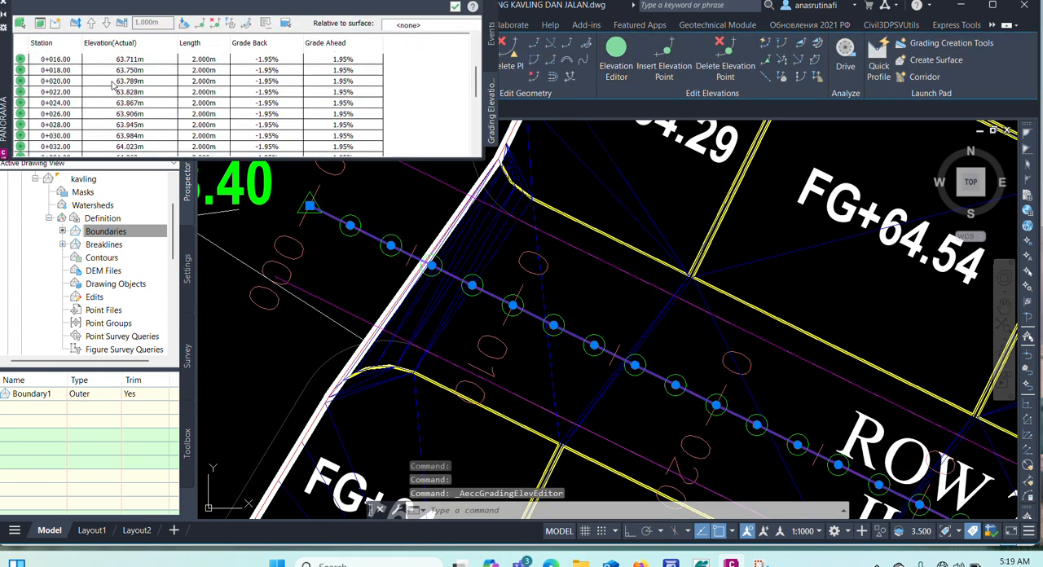
left_click(129, 59)
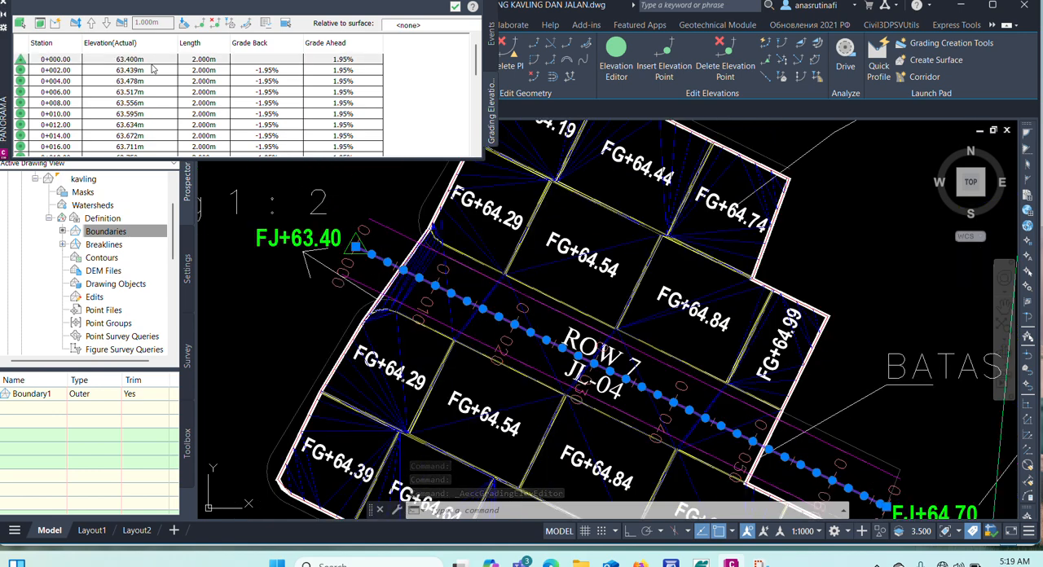
Review the station elevations and grades of the northeast edge feature line in the Elevation Editor.
left_click(5, 4)
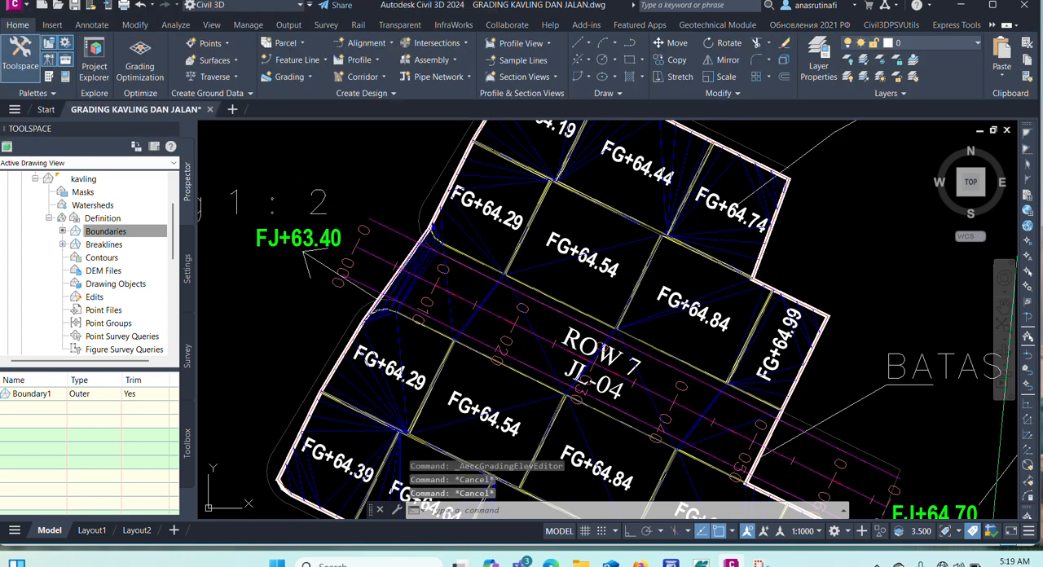
left_click(611, 72)
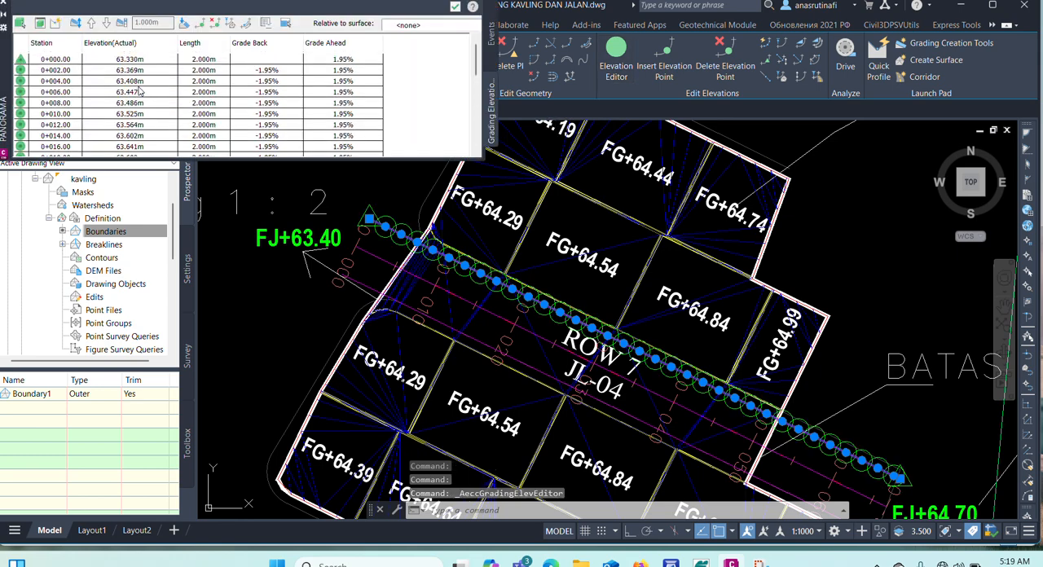
key("Escape")
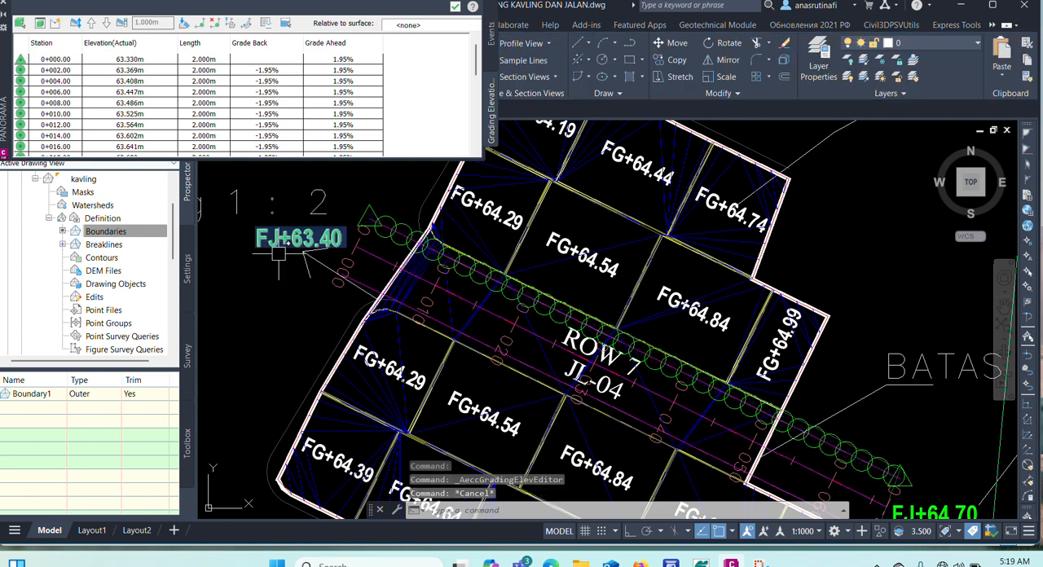
key("Escape")
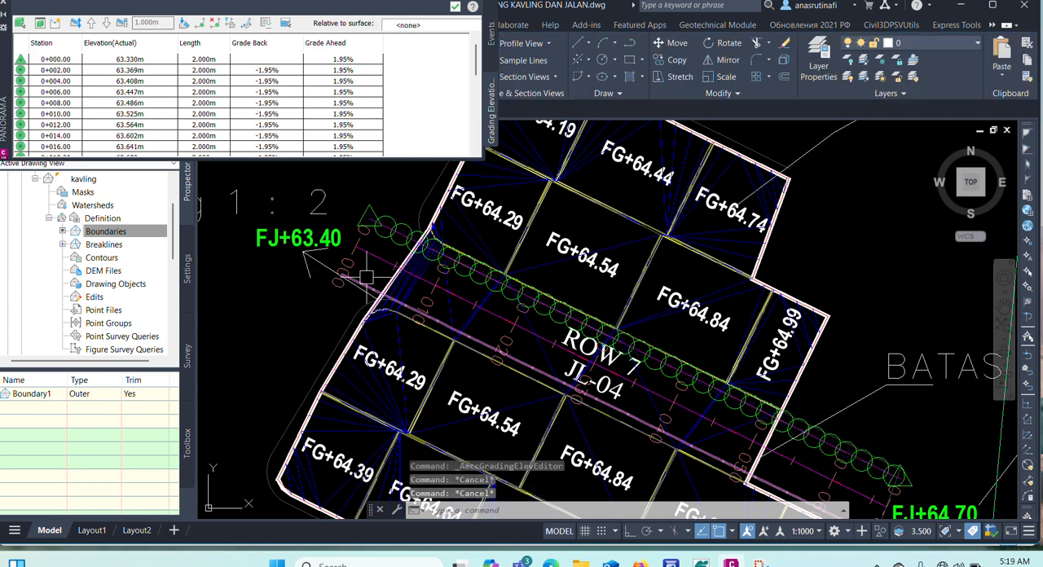
left_click(3, 7)
Review the station elevations and grades of the southwest edge feature line in the Elevation Editor, through to its last station.
scroll(324, 270, "up", 5)
left_click(411, 295)
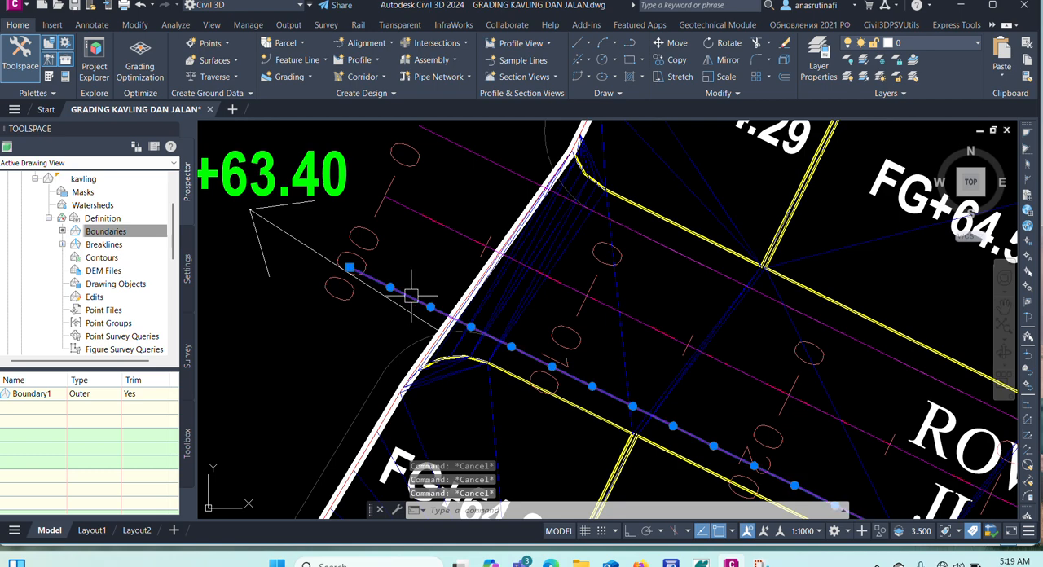
left_click(616, 58)
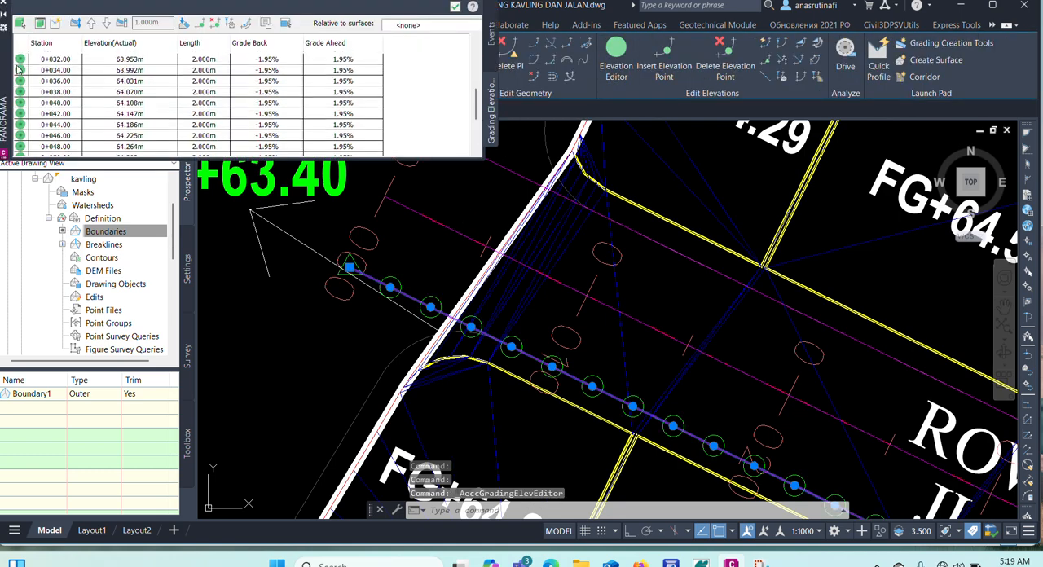
scroll(216, 109, "down", 2)
scroll(216, 108, "up", 7)
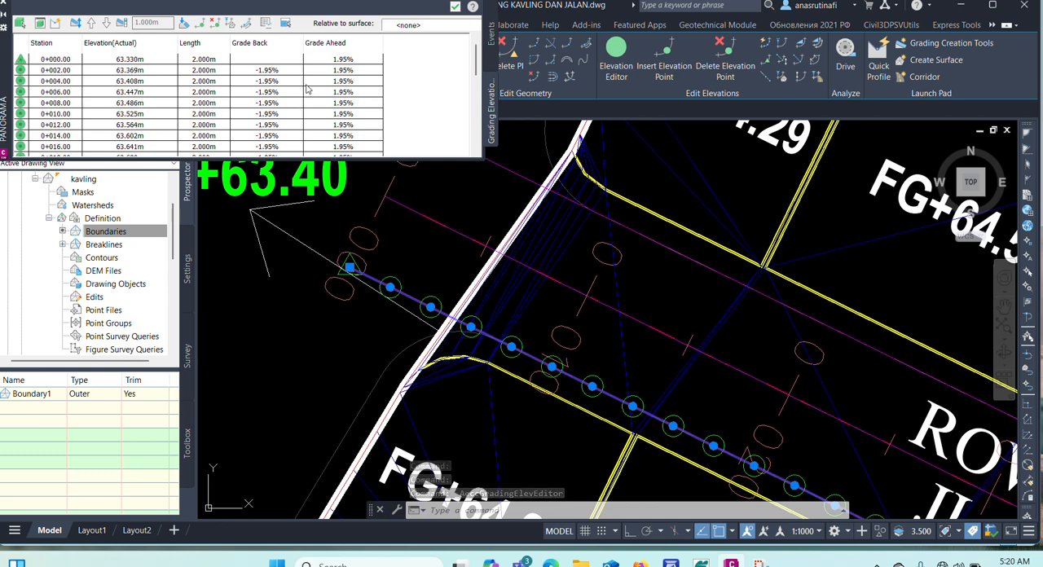
scroll(308, 90, "down", 8)
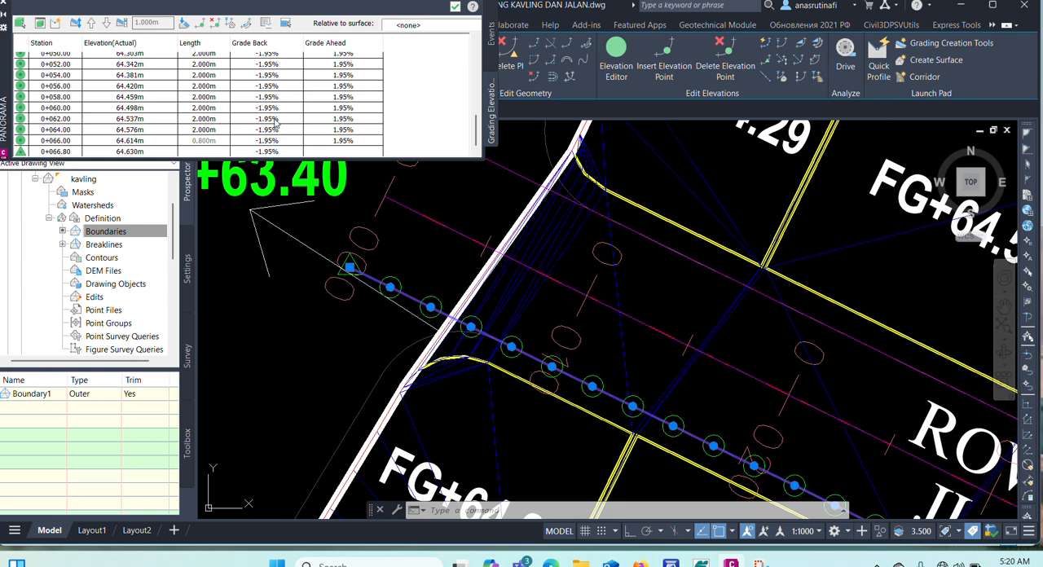
left_click(4, 5)
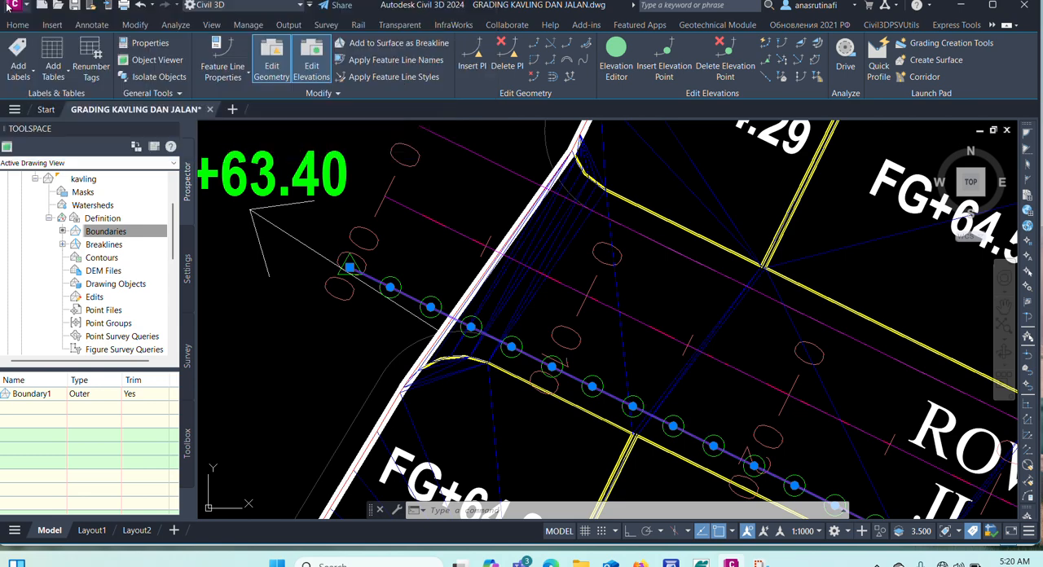
key("Escape")
scroll(518, 279, "down", 2)
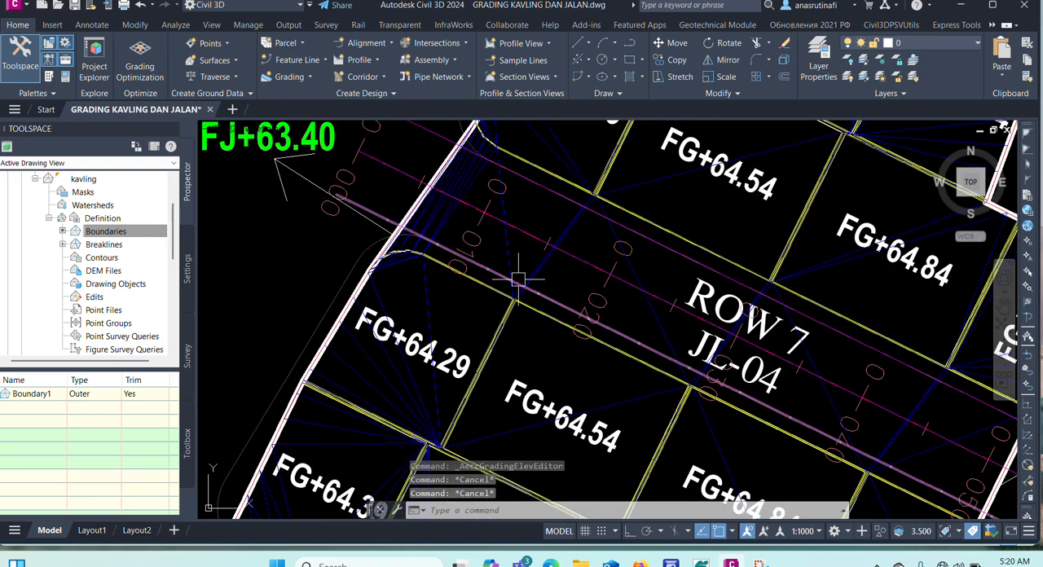
scroll(412, 184, "up", 5)
scroll(466, 175, "down", 4)
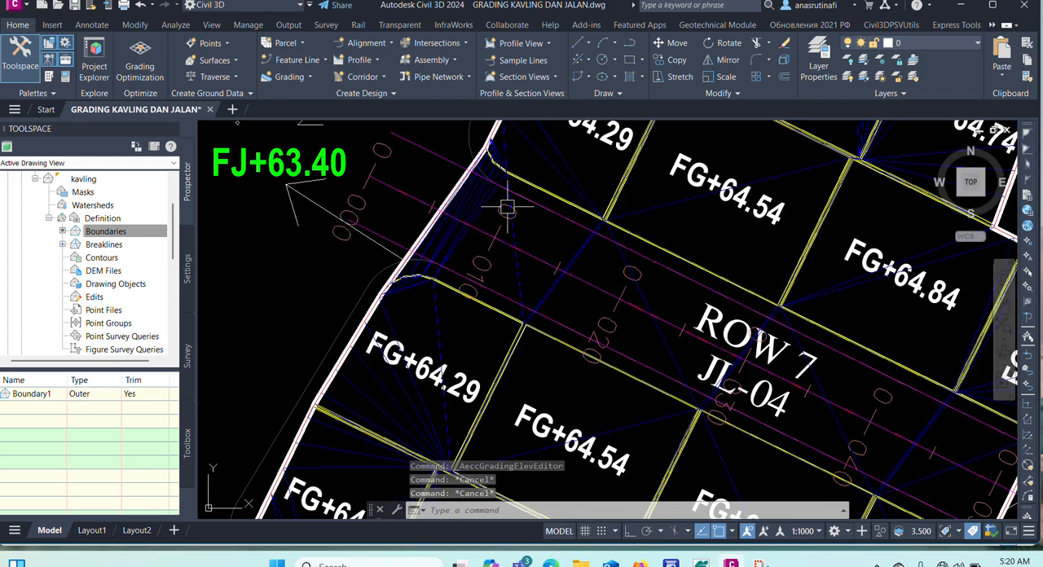
scroll(407, 186, "up", 2)
scroll(408, 186, "down", 5)
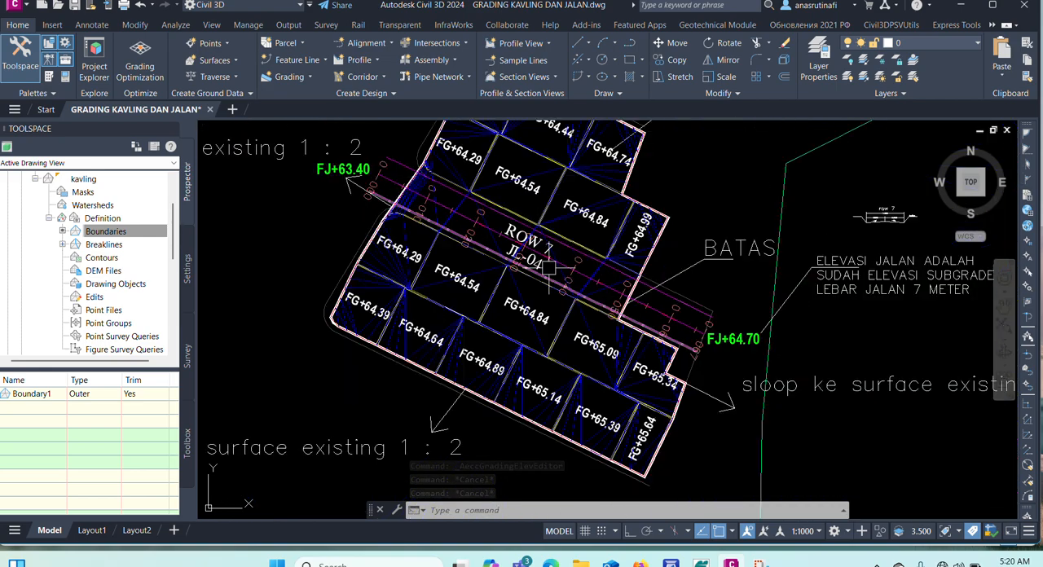
scroll(691, 314, "up", 4)
scroll(601, 275, "down", 6)
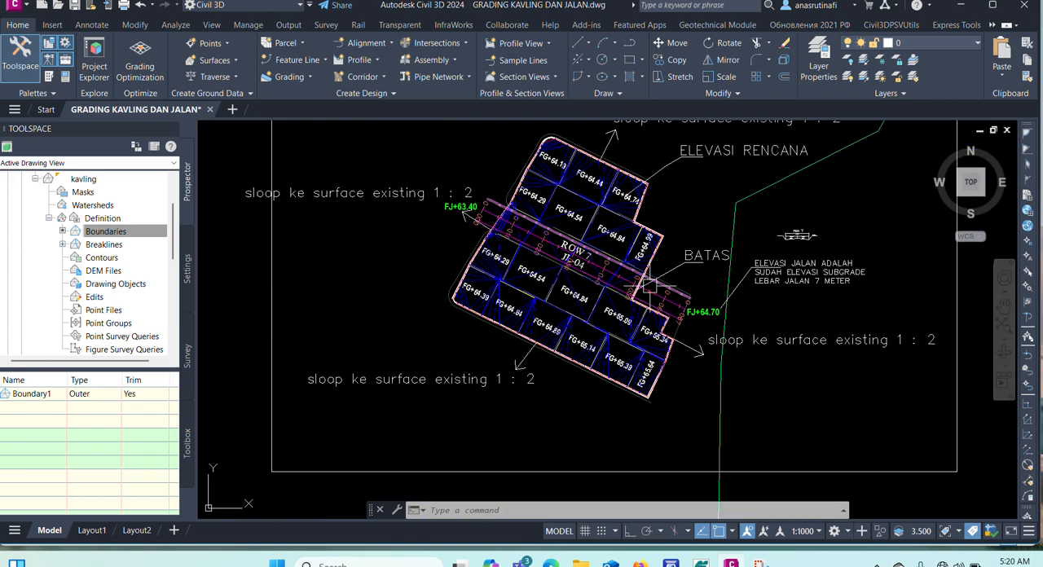
Isolate the plot boundary polyline together with the JL-04 centerline and its two edge feature lines.
scroll(510, 213, "up", 3)
scroll(465, 192, "up", 4)
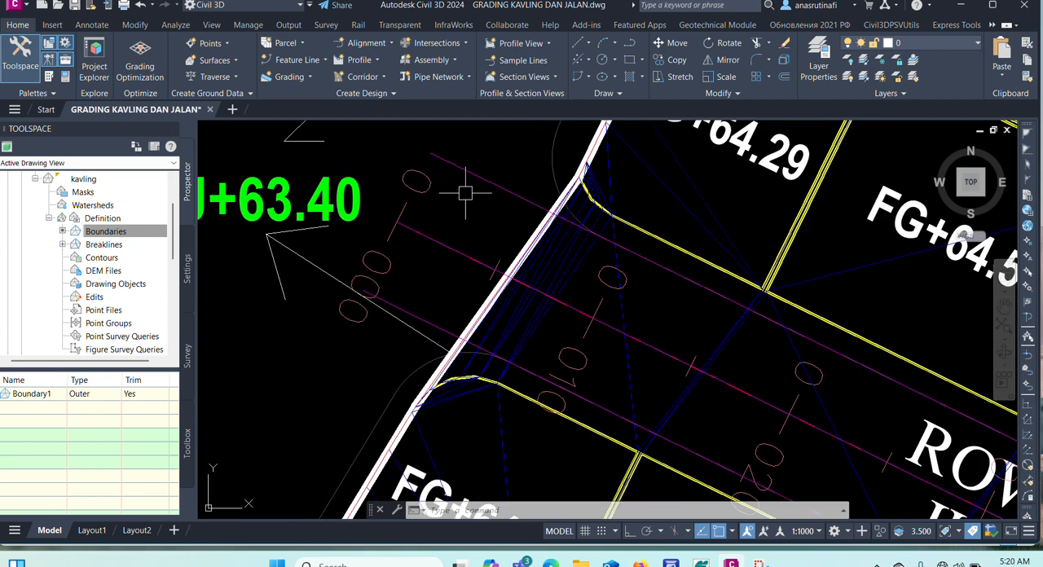
scroll(513, 243, "up", 4)
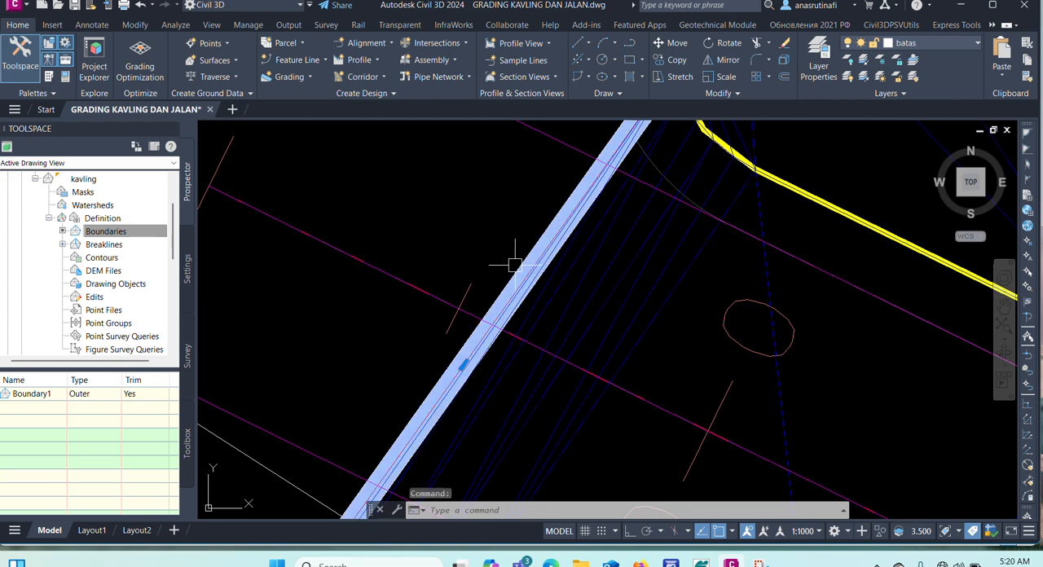
scroll(502, 263, "down", 3)
left_click(521, 244)
left_click(460, 265)
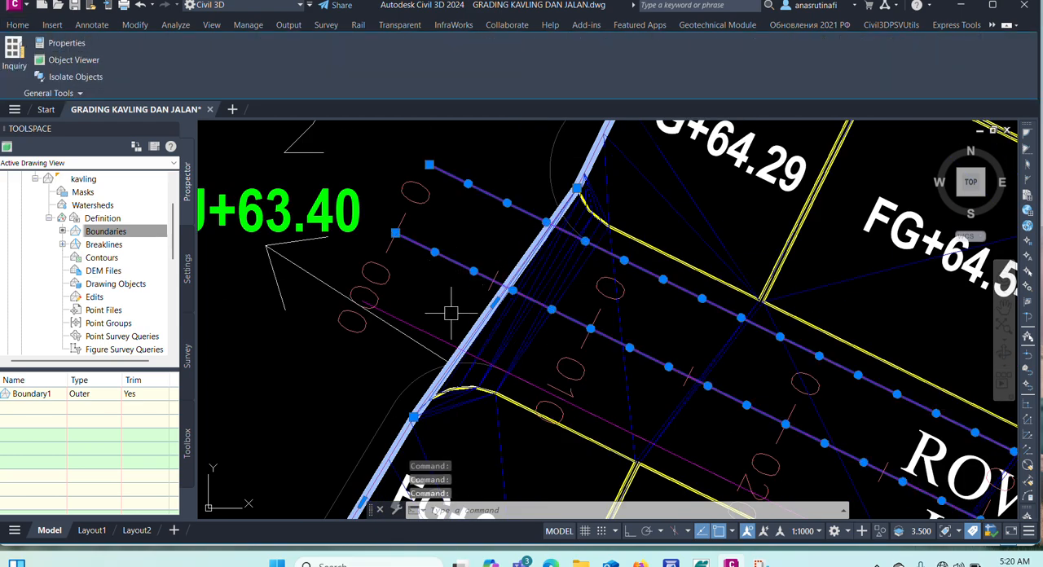
left_click(437, 335)
right_click(440, 292)
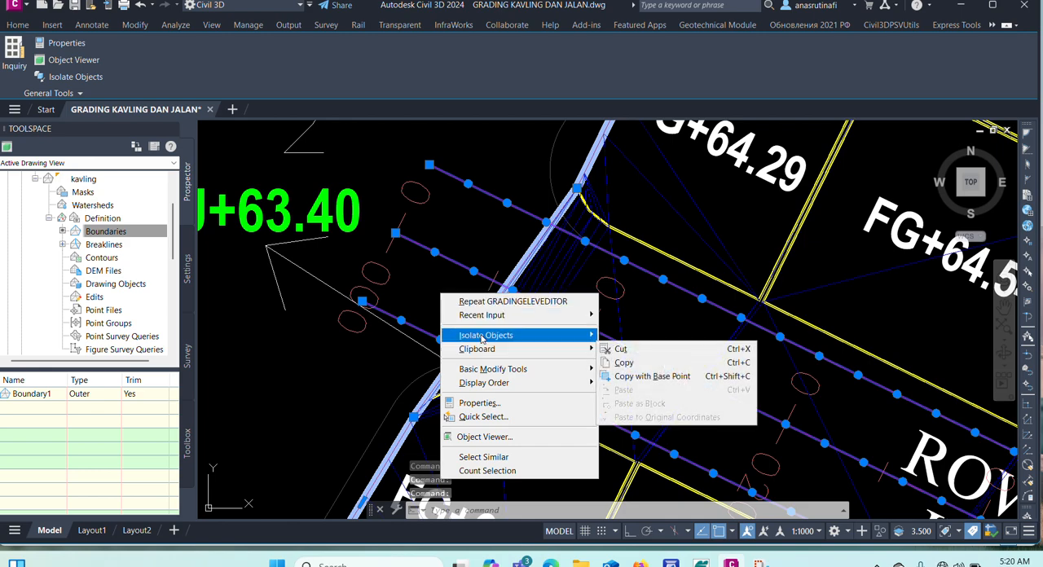
mouse_move(515, 336)
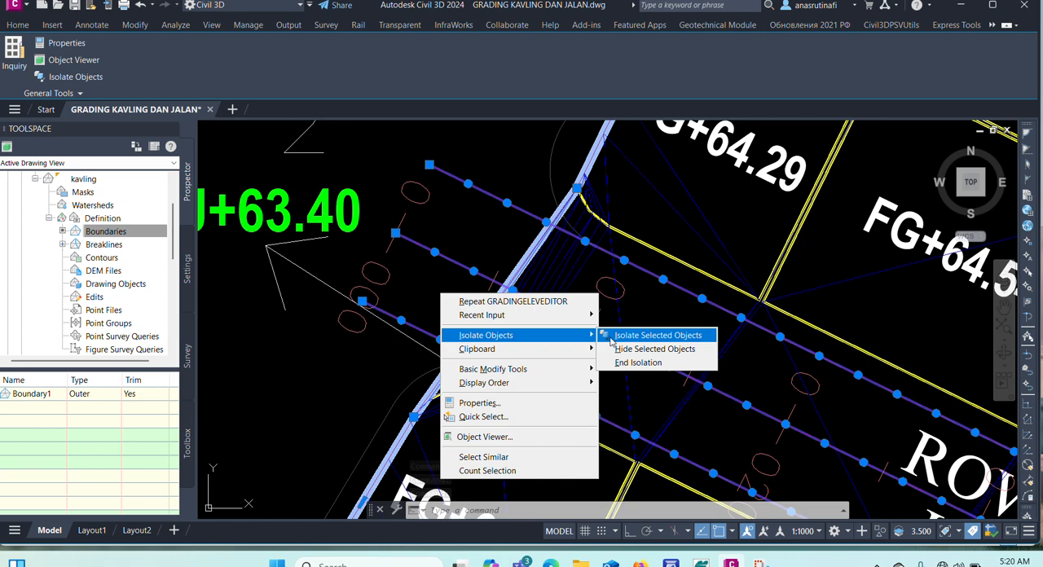
left_click(618, 335)
key("Escape")
key("Escape")
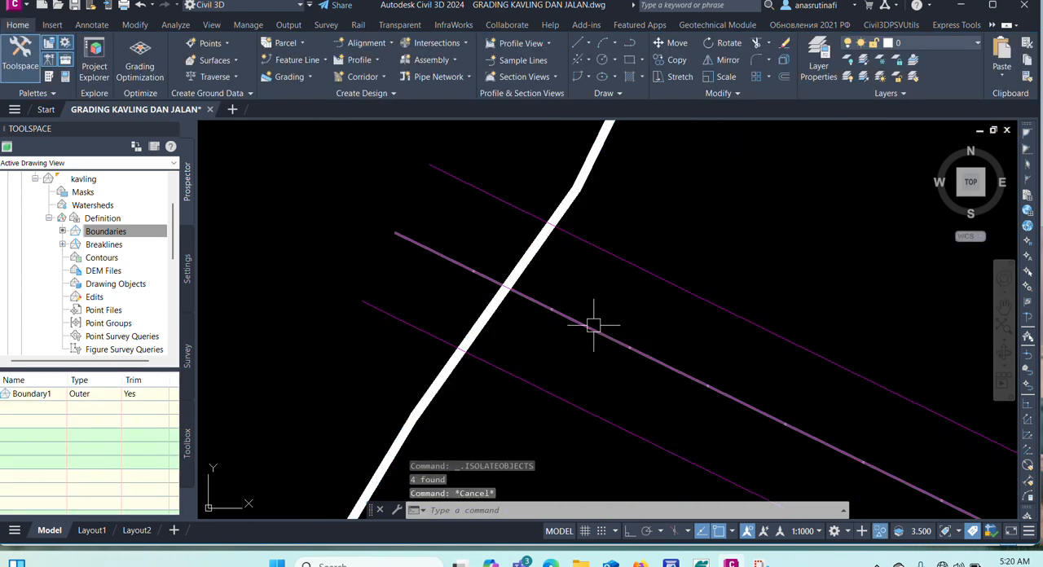
scroll(605, 236, "down", 2)
scroll(601, 238, "up", 1)
scroll(505, 270, "down", 4)
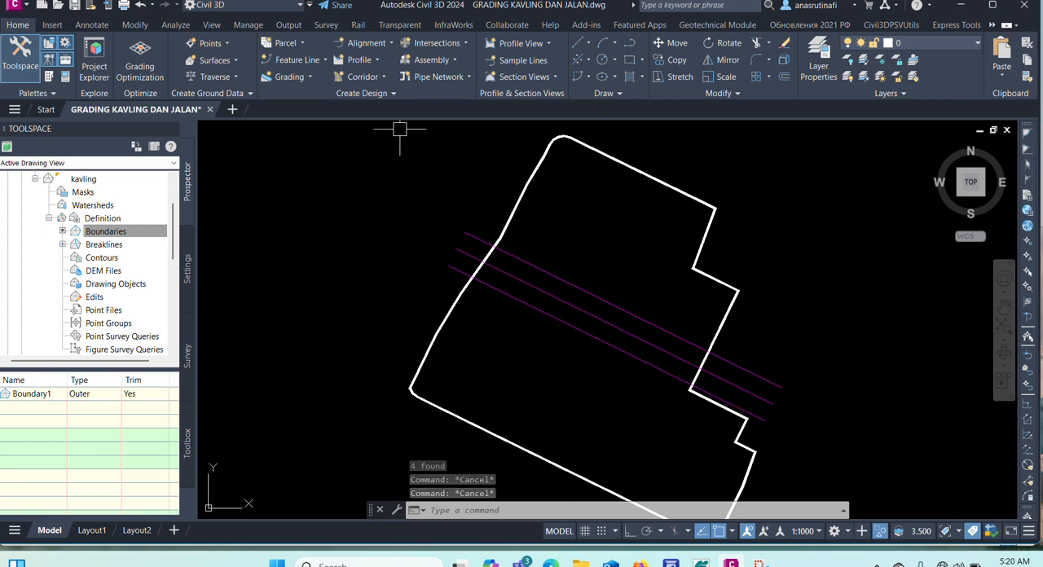
type("tr")
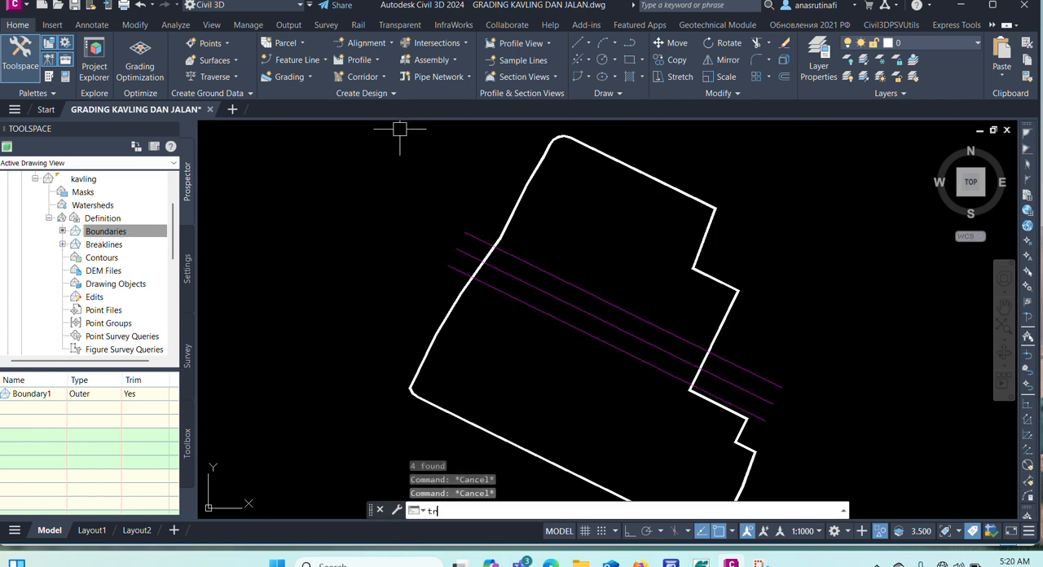
key("Escape")
Trim both overhanging ends of the northeast edge feature line with Trim Features, using the plot boundary as the cutting edge.
scroll(516, 241, "up", 3)
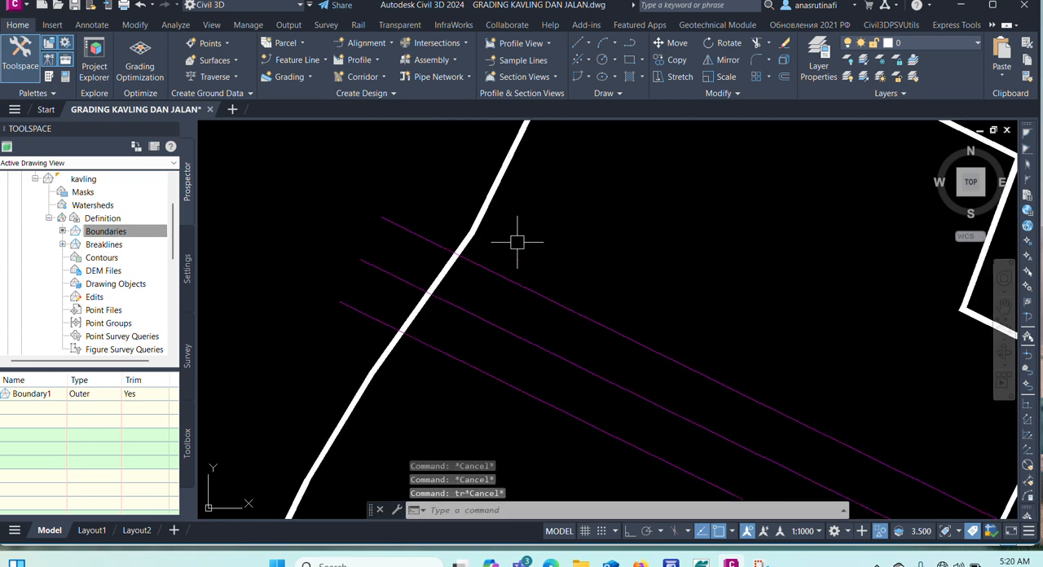
left_click(512, 280)
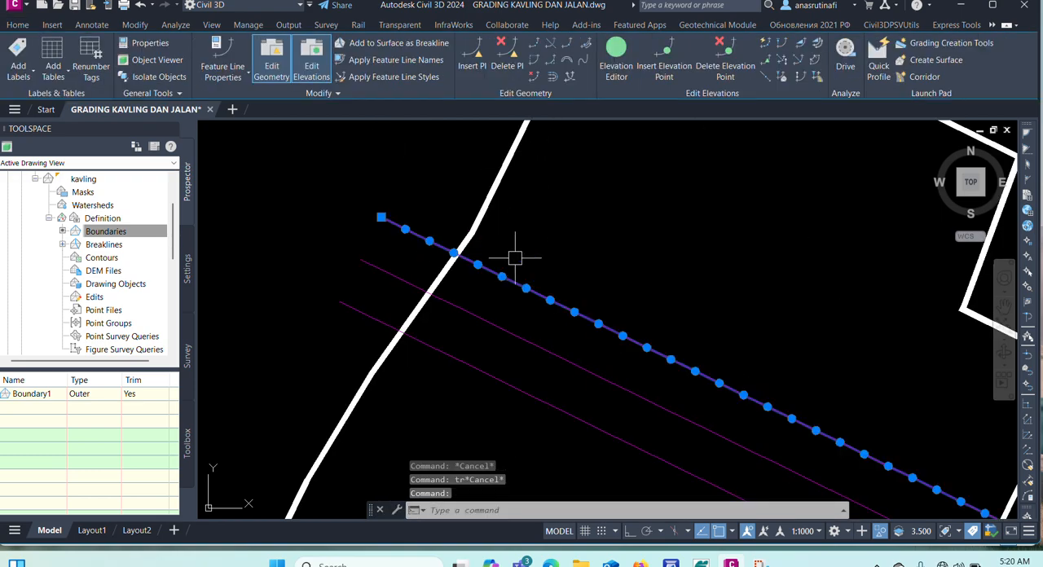
left_click(552, 46)
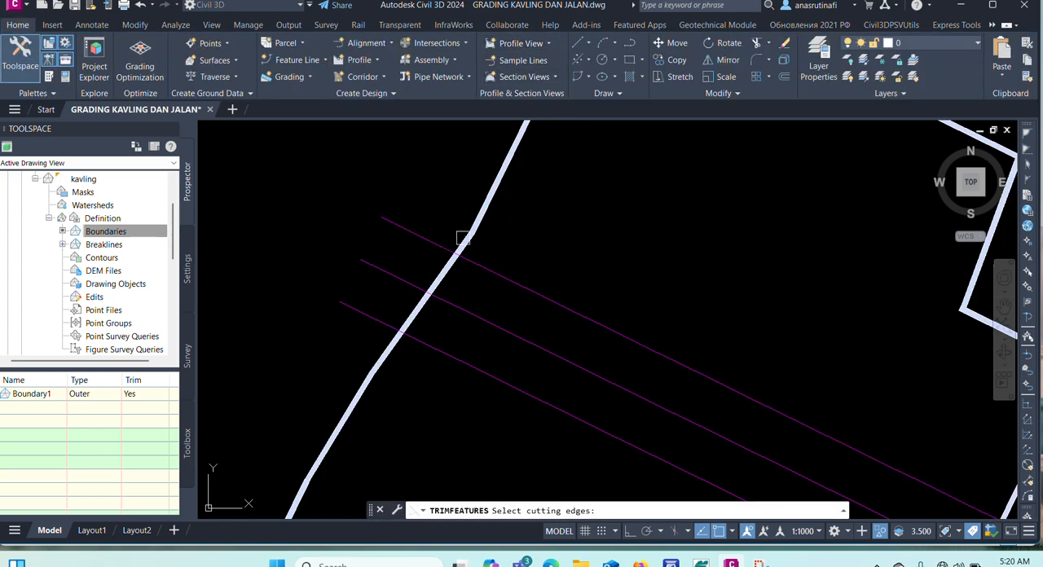
scroll(465, 229, "down", 3)
scroll(468, 232, "up", 2)
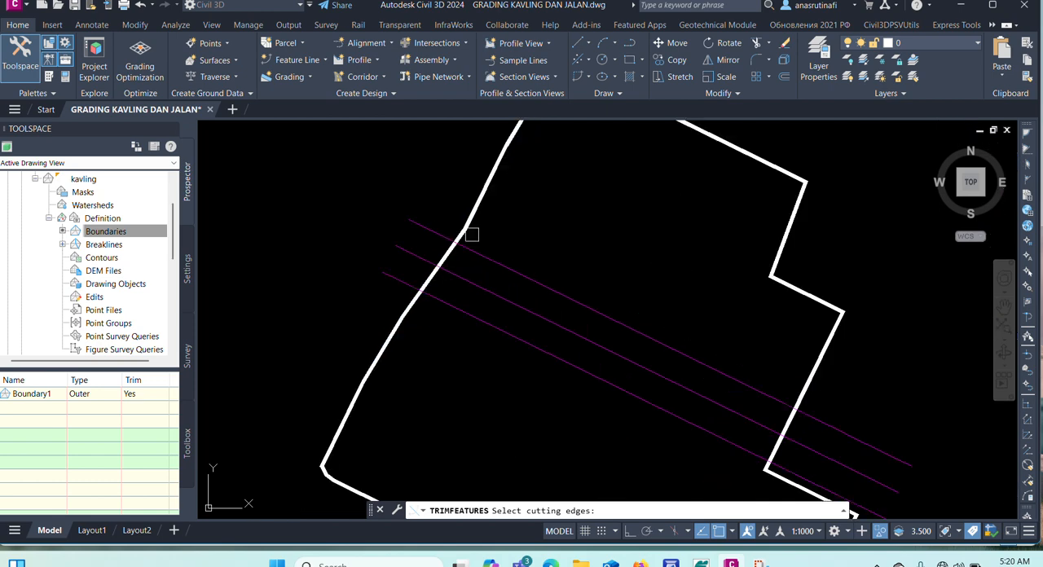
left_click(468, 222)
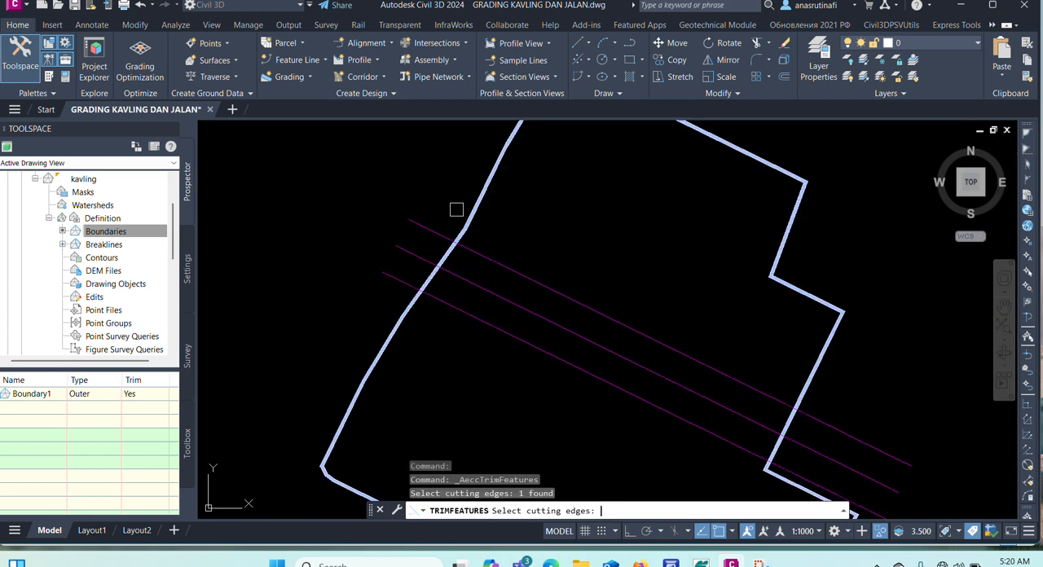
key("Return")
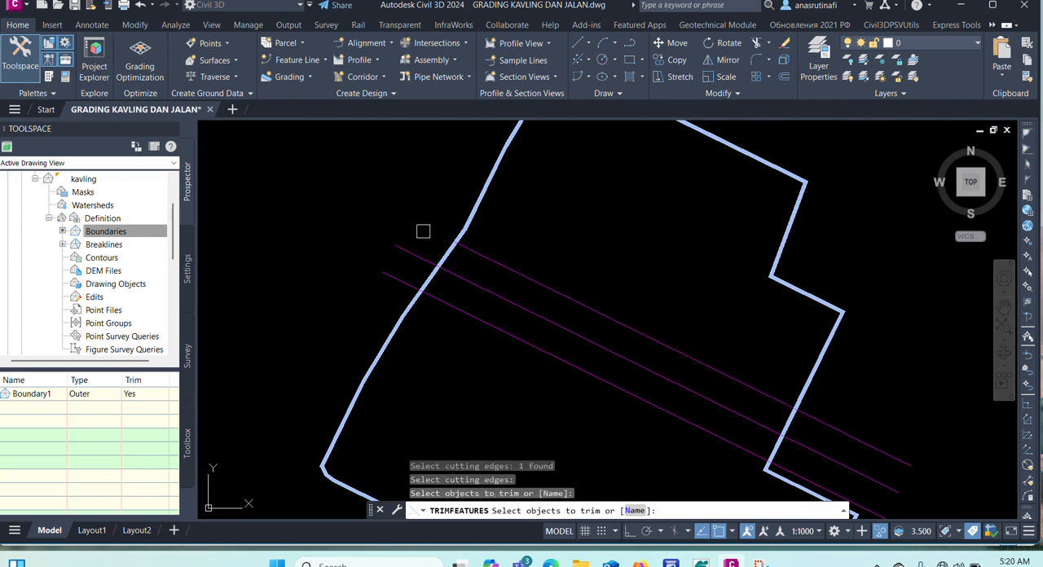
left_click(823, 425)
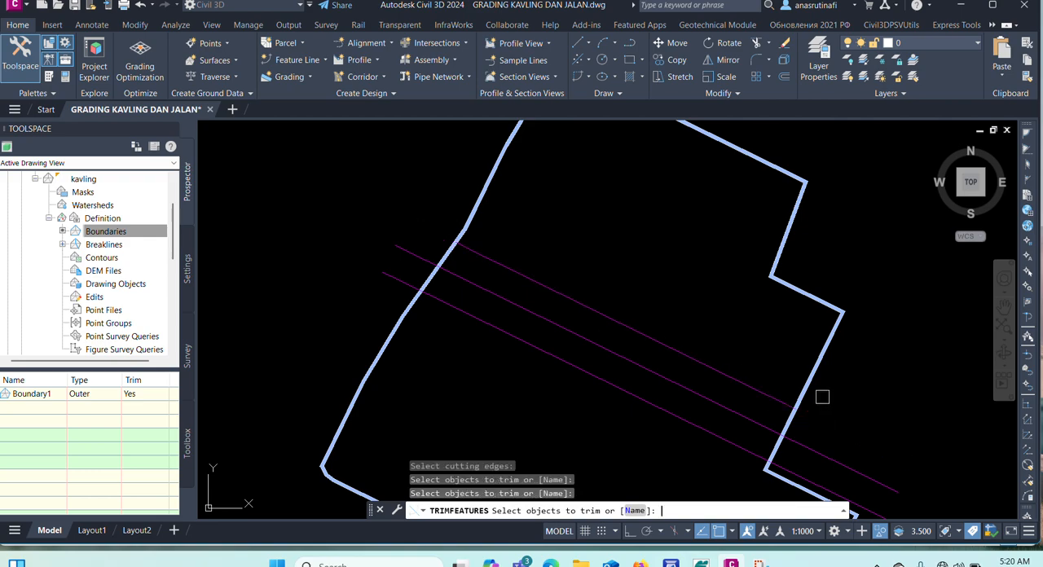
key("Return")
key("Escape")
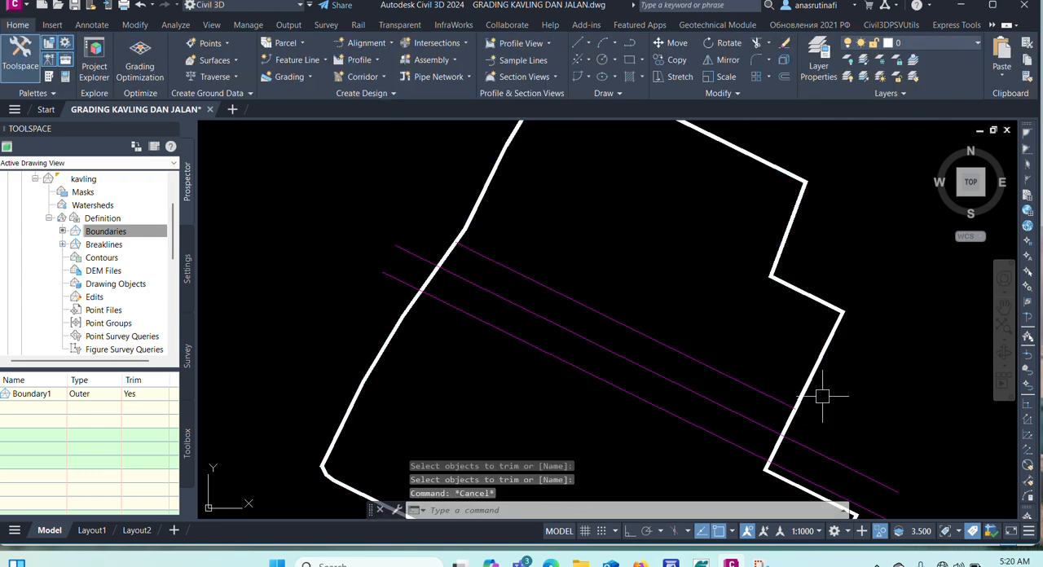
Trim both overhanging ends of the centerline feature line with Trim Features, using the plot boundary as the cutting edge.
left_click(544, 324)
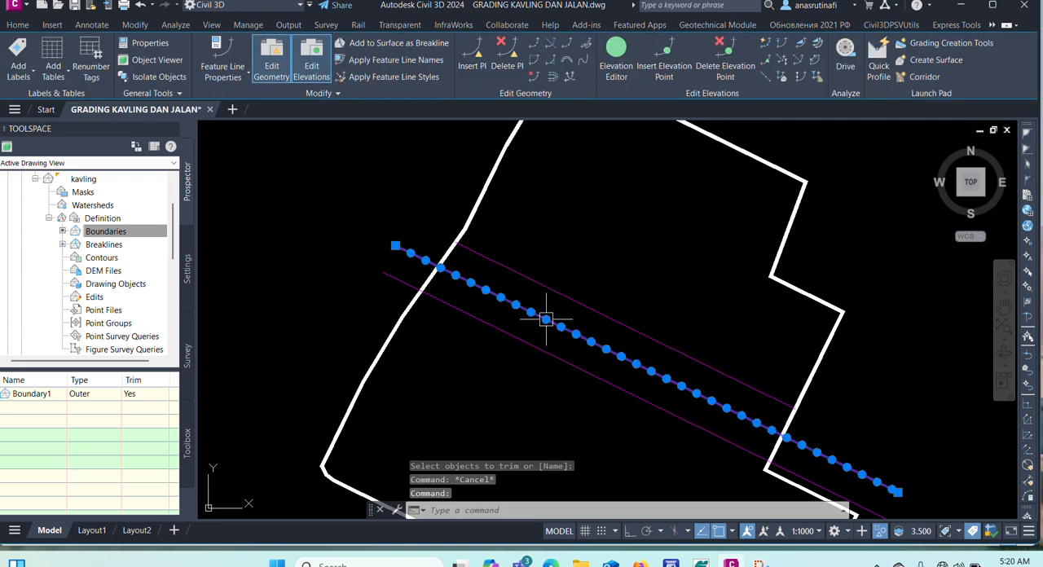
left_click(551, 47)
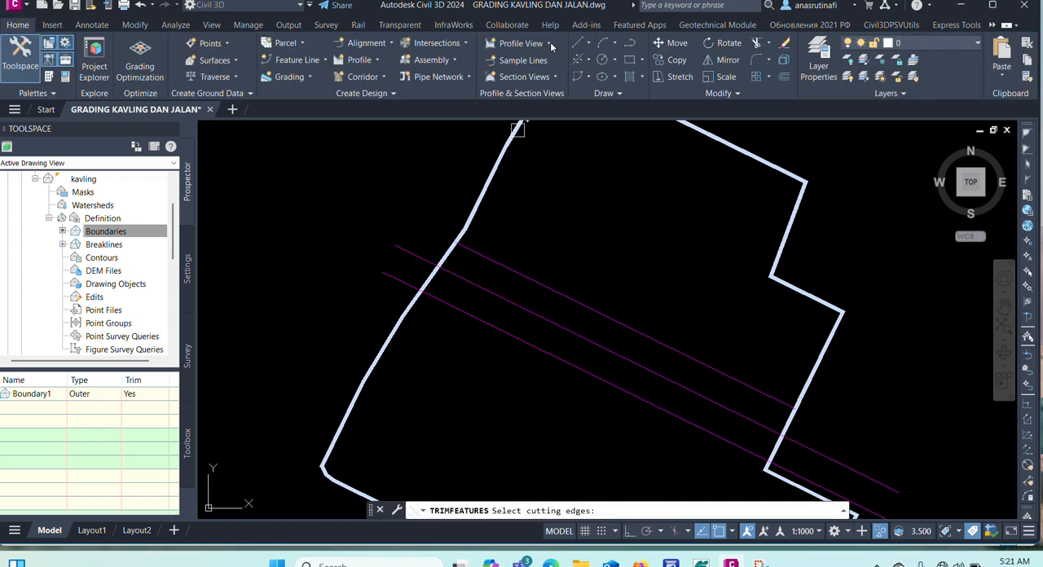
left_click(475, 212)
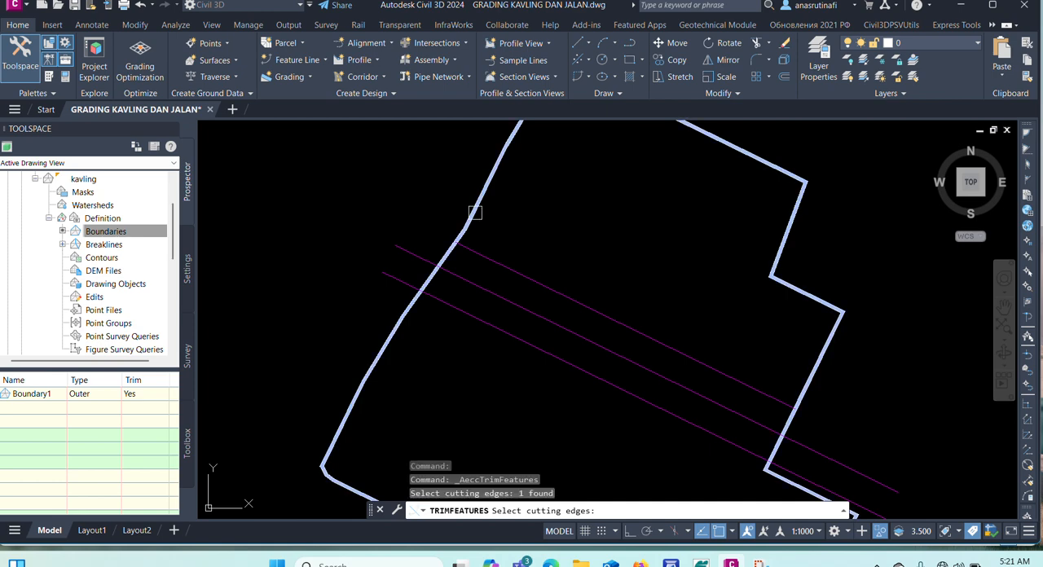
key("Return")
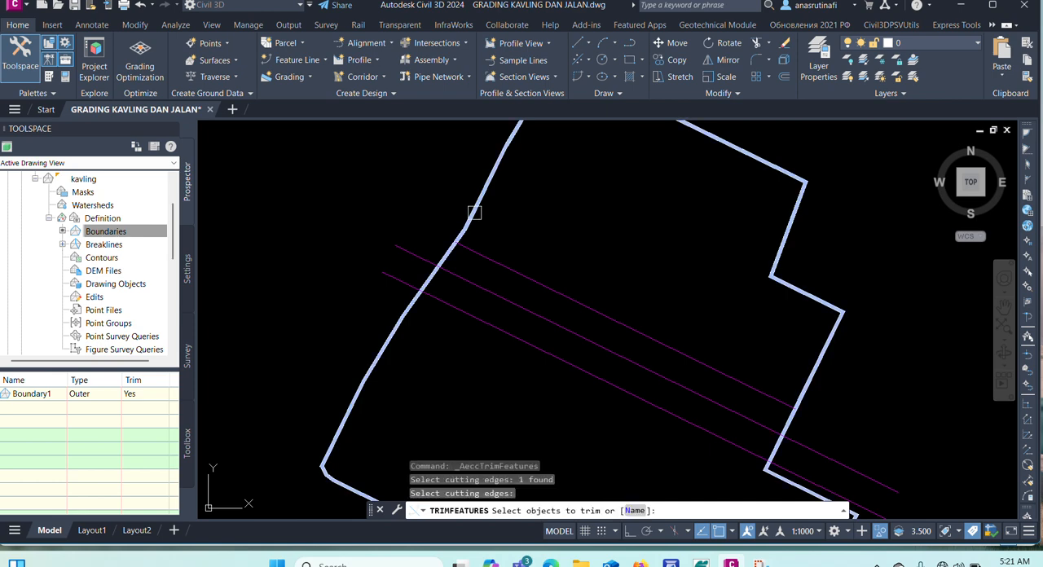
left_click(424, 253)
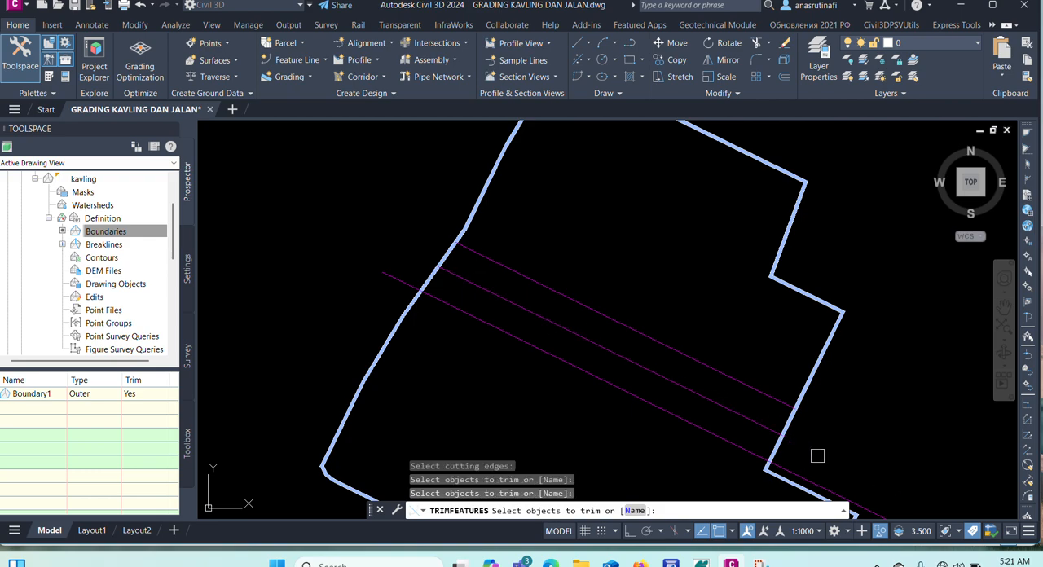
key("Escape")
key("Escape")
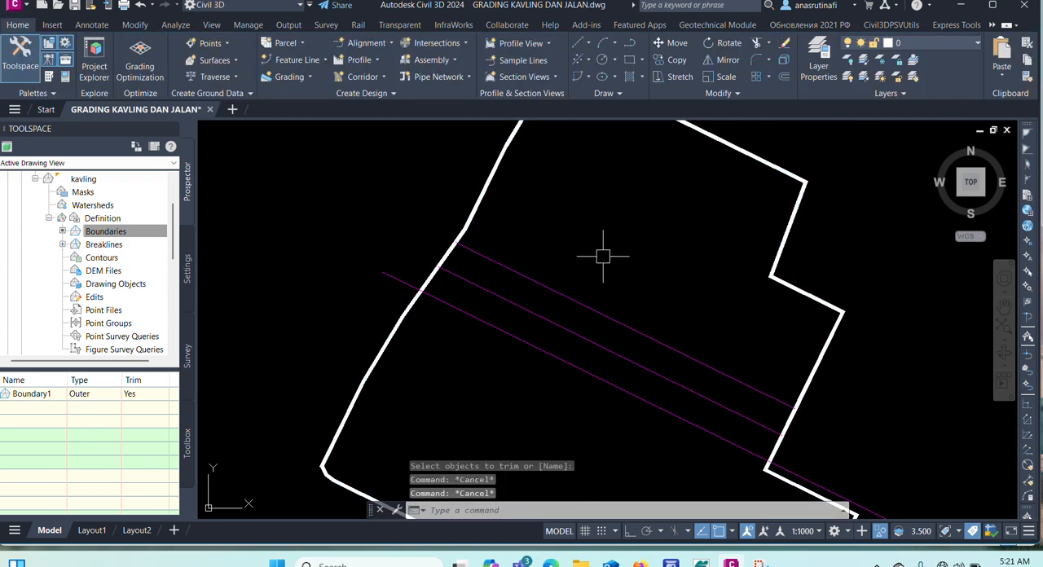
Trim both overhanging ends of the southwest edge feature line with Trim Features, using the plot boundary as the cutting edge.
left_click(477, 319)
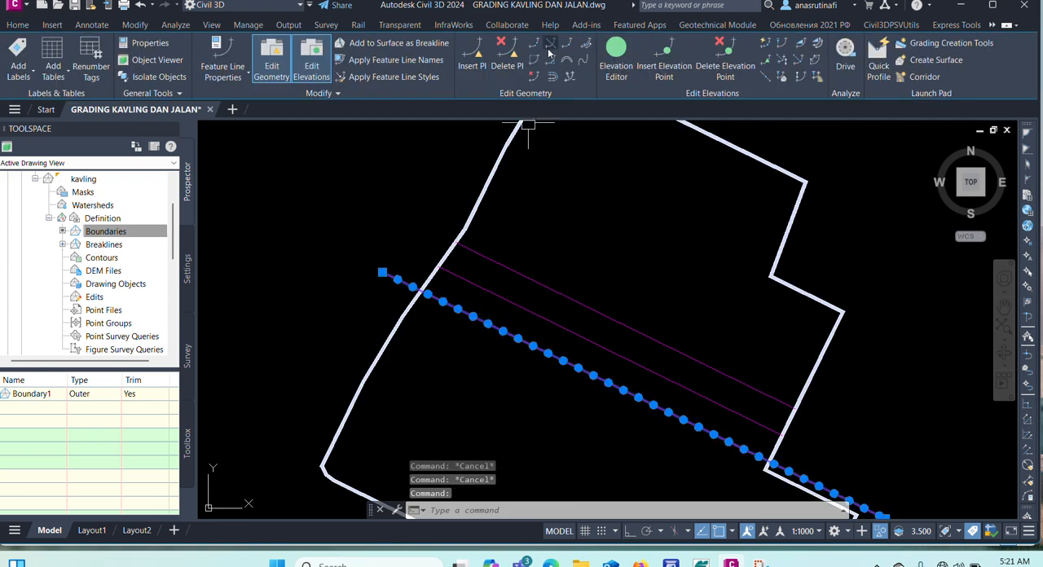
left_click(549, 47)
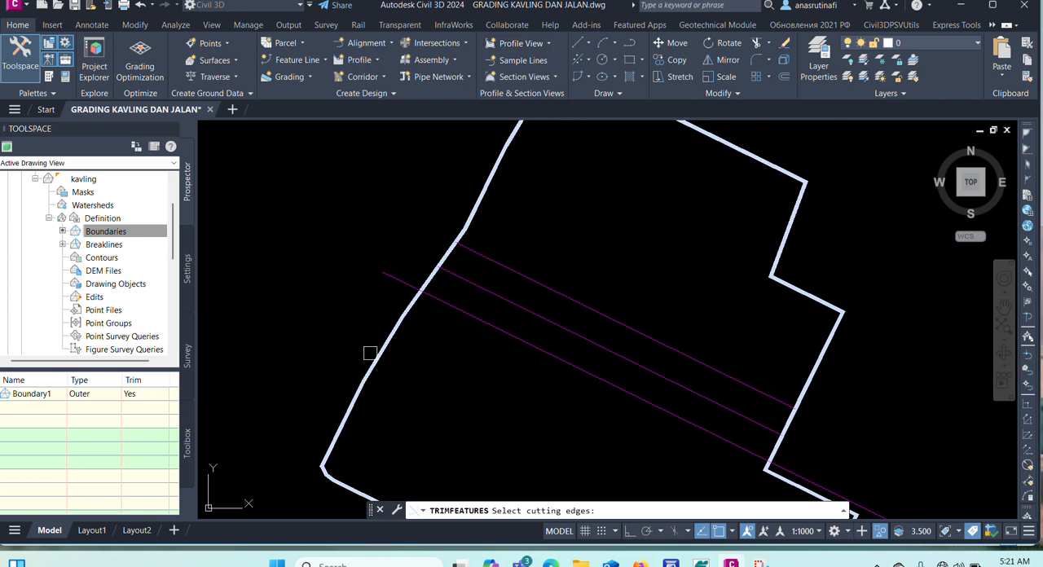
scroll(369, 353, "up", 2)
scroll(407, 291, "down", 1)
left_click(412, 290)
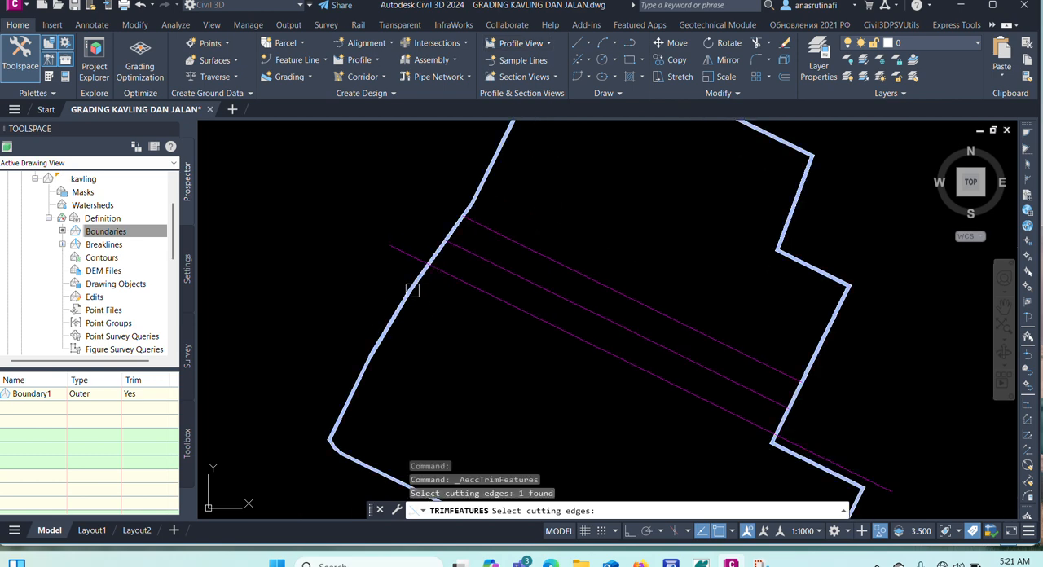
key("Return")
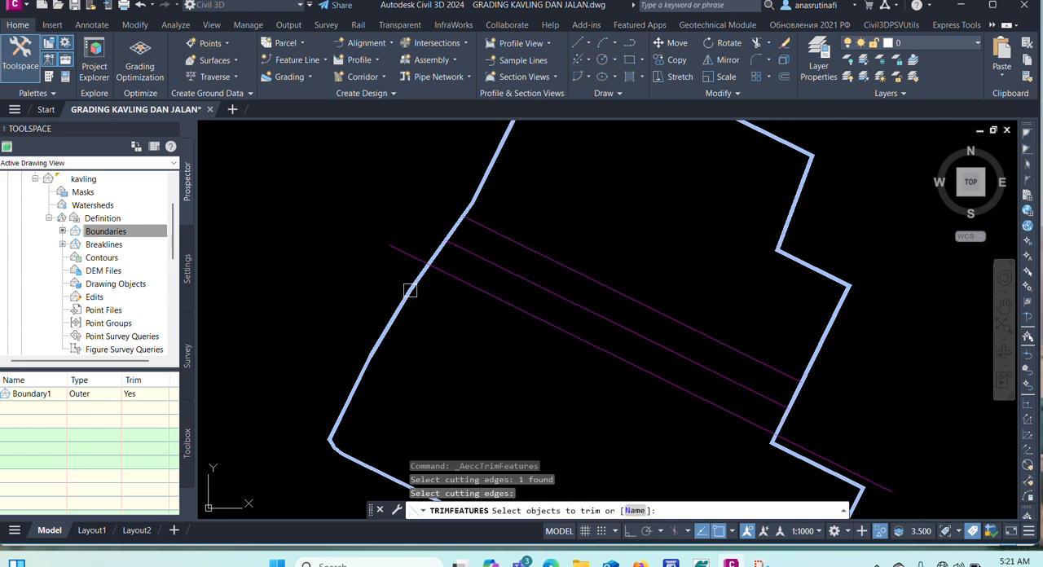
left_click(402, 257)
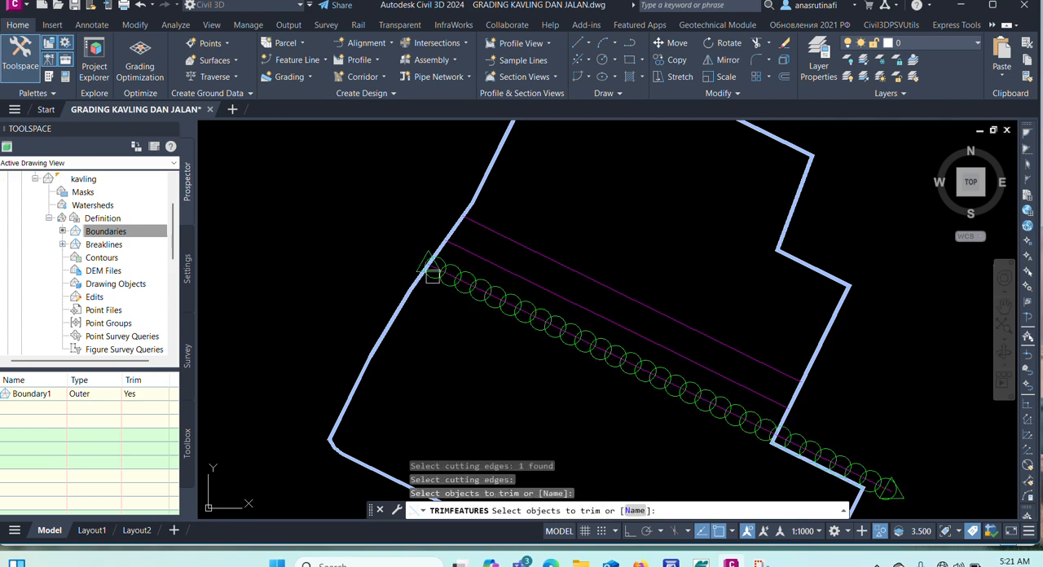
left_click(828, 476)
scroll(804, 448, "up", 8)
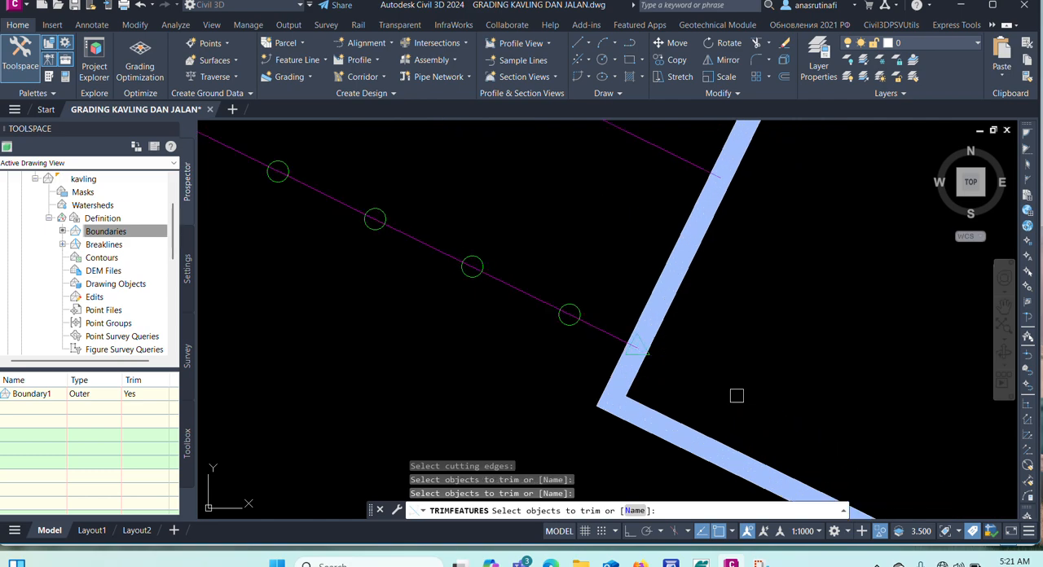
right_click(736, 358)
key("Escape")
key("Escape")
scroll(760, 384, "down", 8)
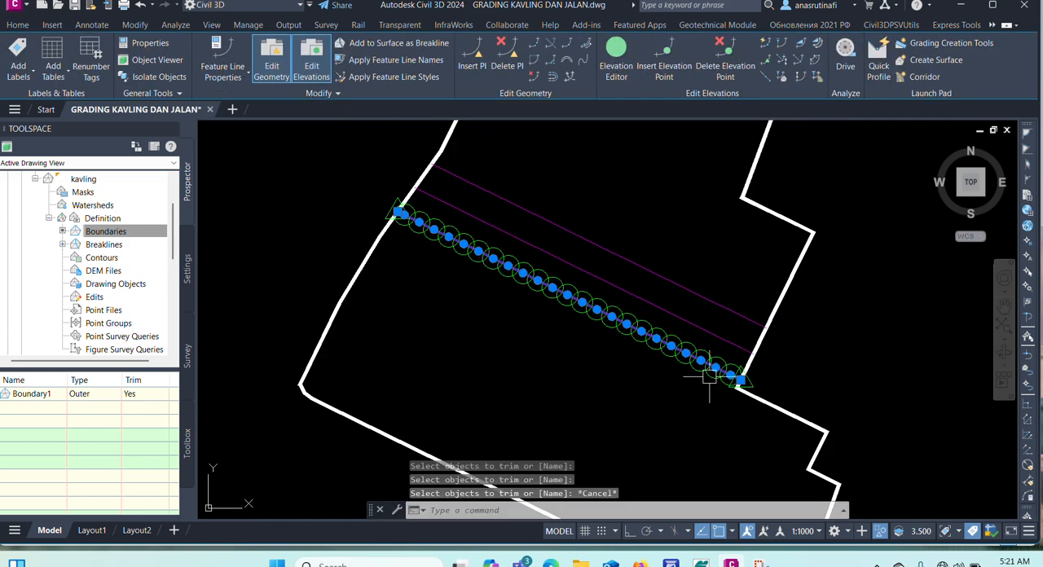
key("Escape")
key("Escape")
Review the station elevations and grades of the trimmed southwest edge feature line in the Elevation Editor, from first to last station.
scroll(413, 198, "up", 6)
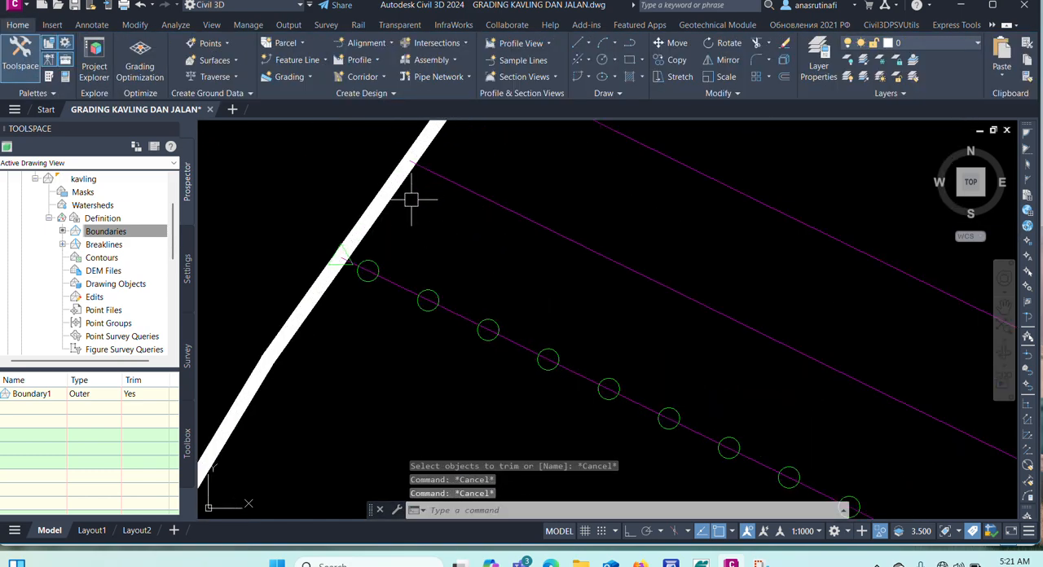
left_click(390, 280)
left_click(616, 58)
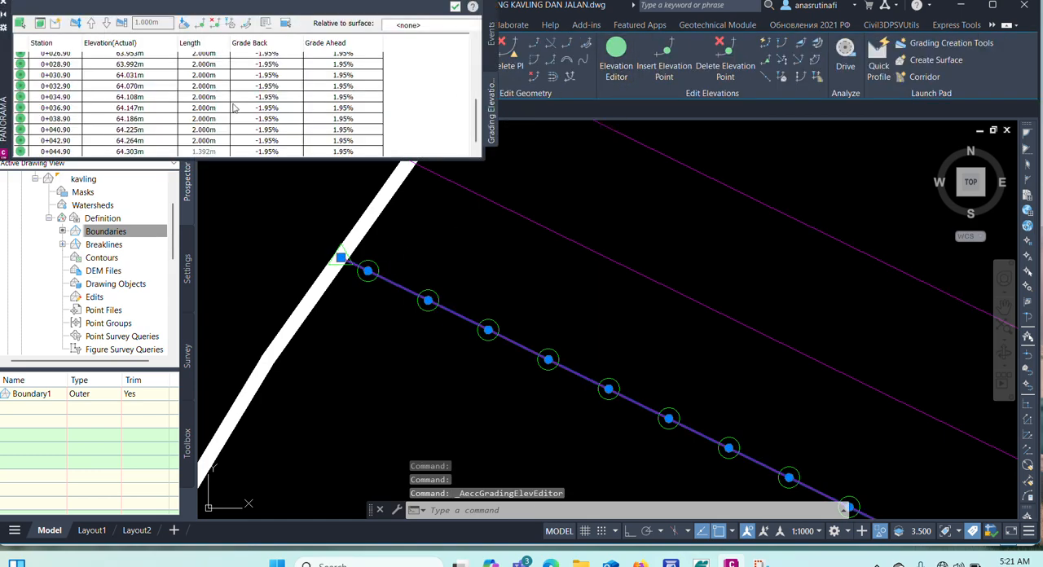
scroll(119, 91, "up", 5)
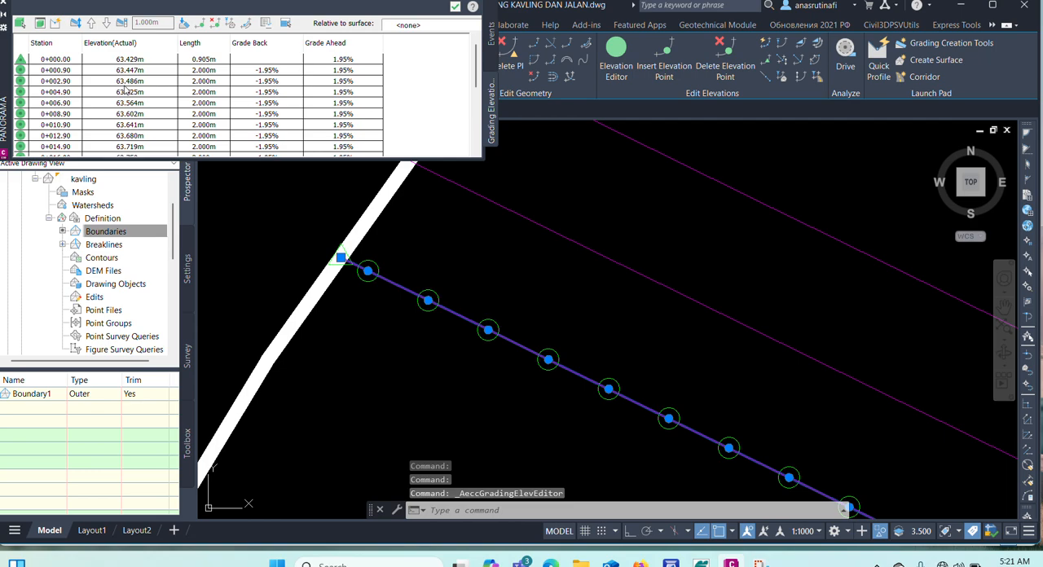
scroll(125, 91, "down", 5)
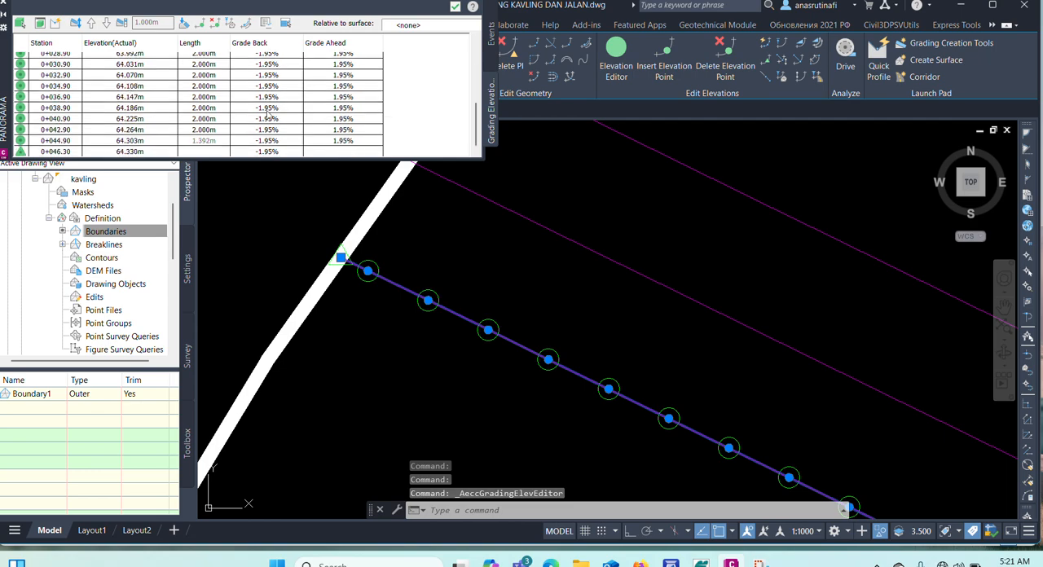
left_click(4, 3)
key("Escape")
key("Escape")
Check the station elevations and grades of the trimmed centerline feature line in the Elevation Editor.
scroll(491, 231, "down", 2)
left_click(505, 219)
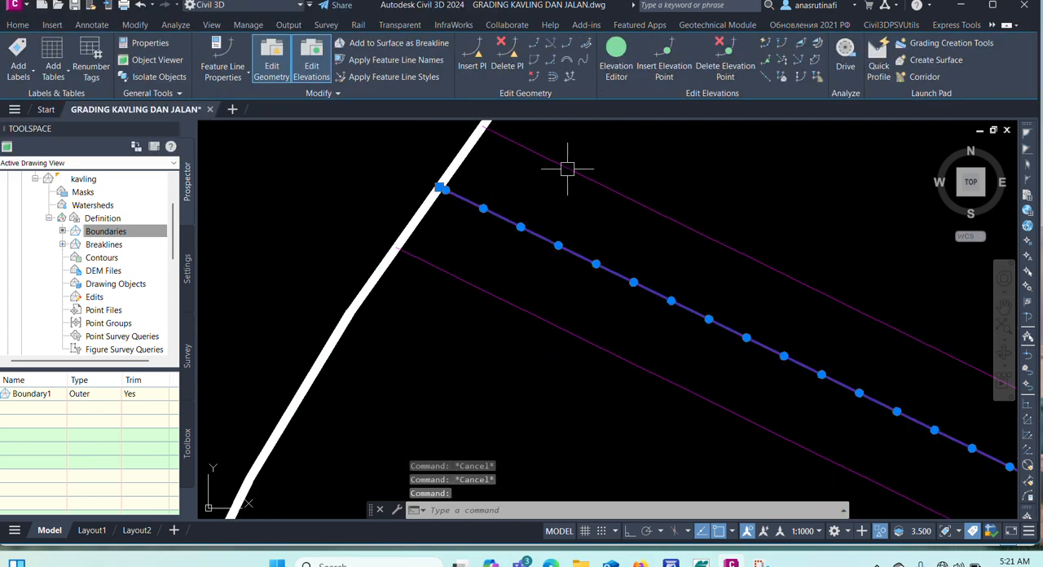
left_click(624, 72)
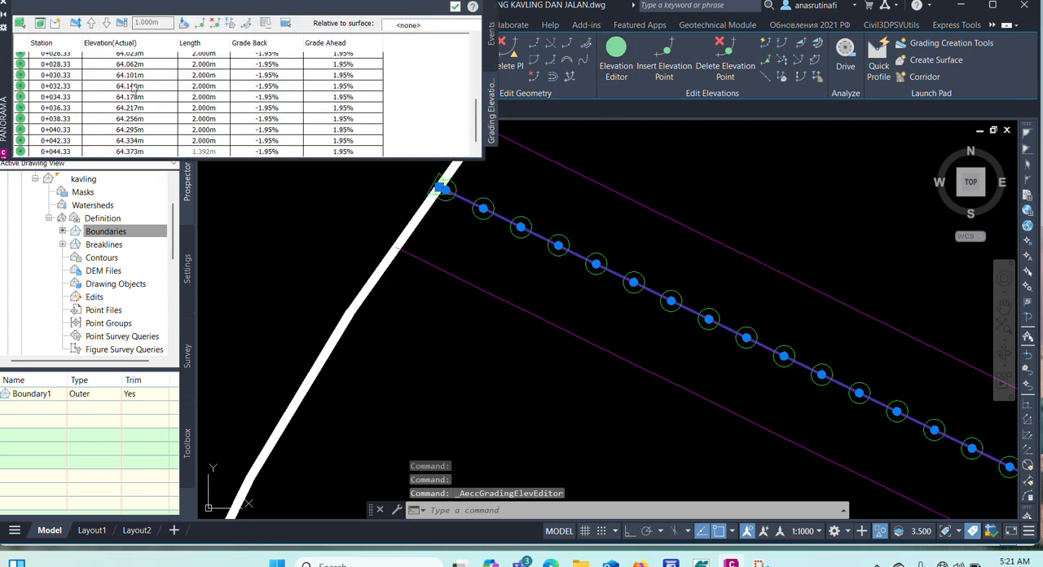
left_click(3, 5)
key("Escape")
key("Escape")
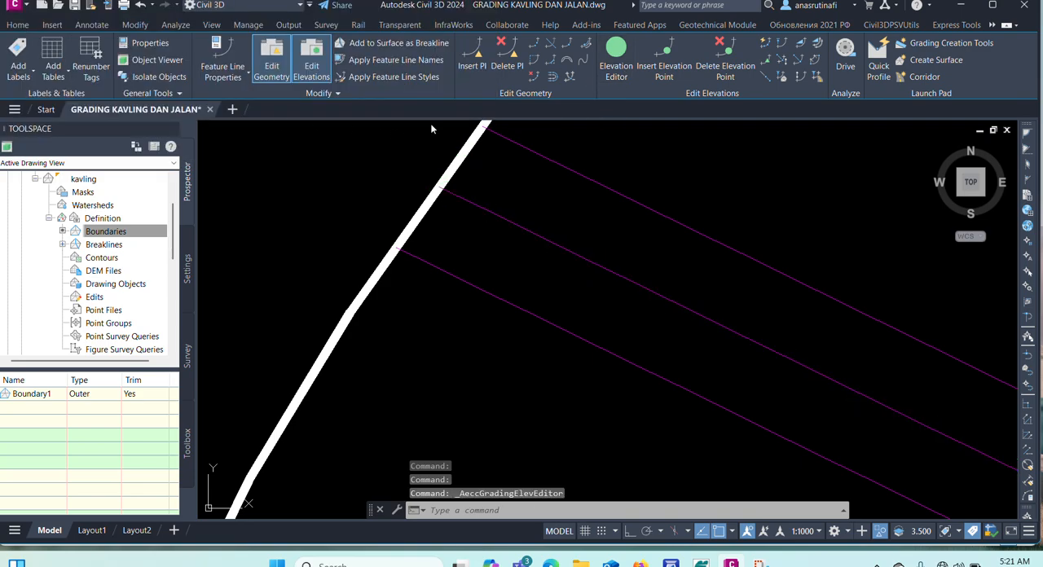
Check the elevations and grades of the trimmed northeast edge feature line in the Elevation Editor, including its last station.
left_click(628, 197)
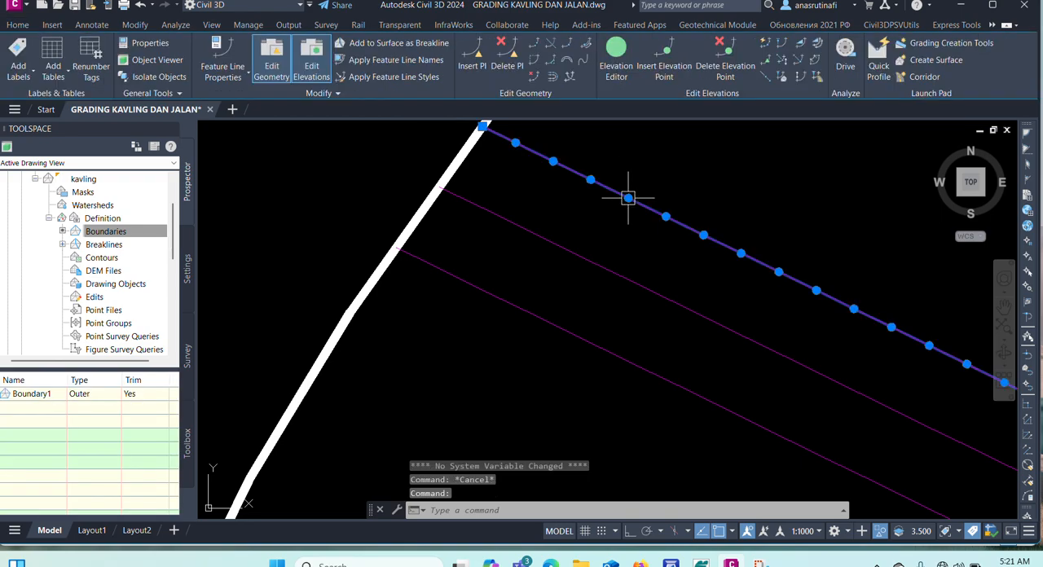
left_click(617, 54)
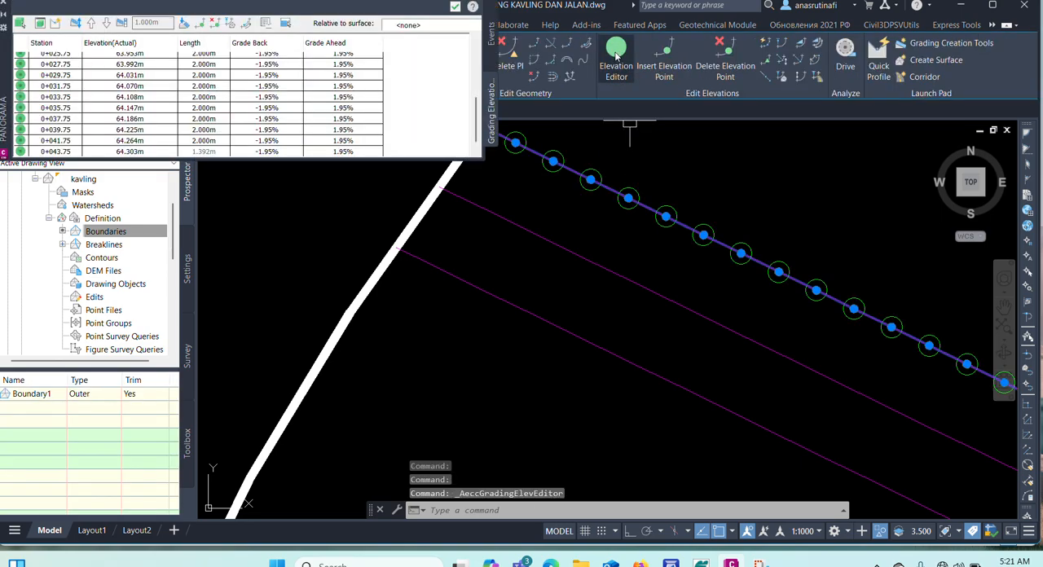
left_click(4, 4)
key("Escape")
key("Escape")
Examine the centerline and both edge feature lines together, checking their elevation points and their ends at the plot boundary.
scroll(456, 199, "down", 3)
scroll(570, 228, "up", 2)
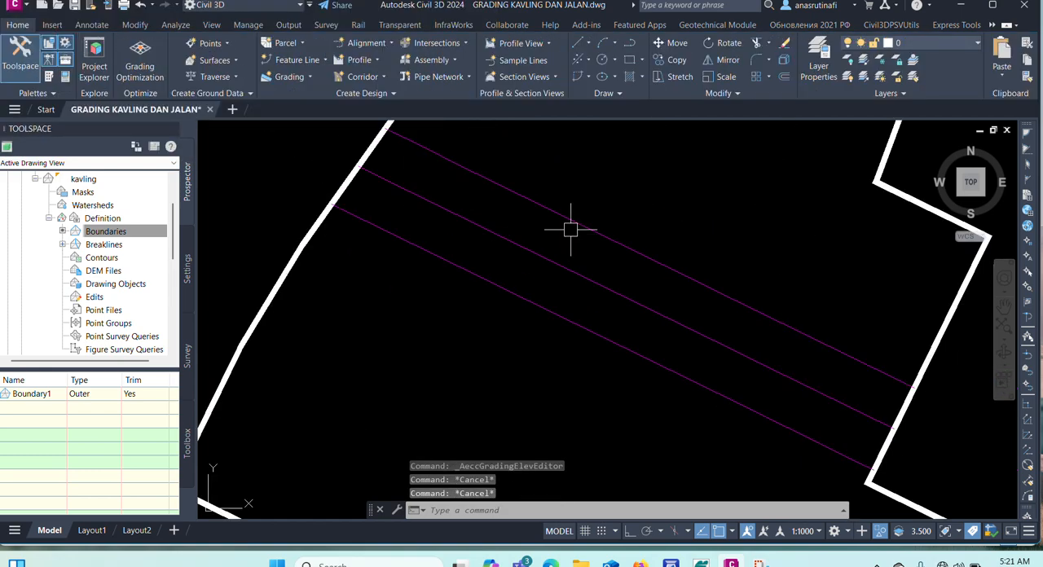
left_click(579, 220)
left_click(564, 269)
left_click(551, 311)
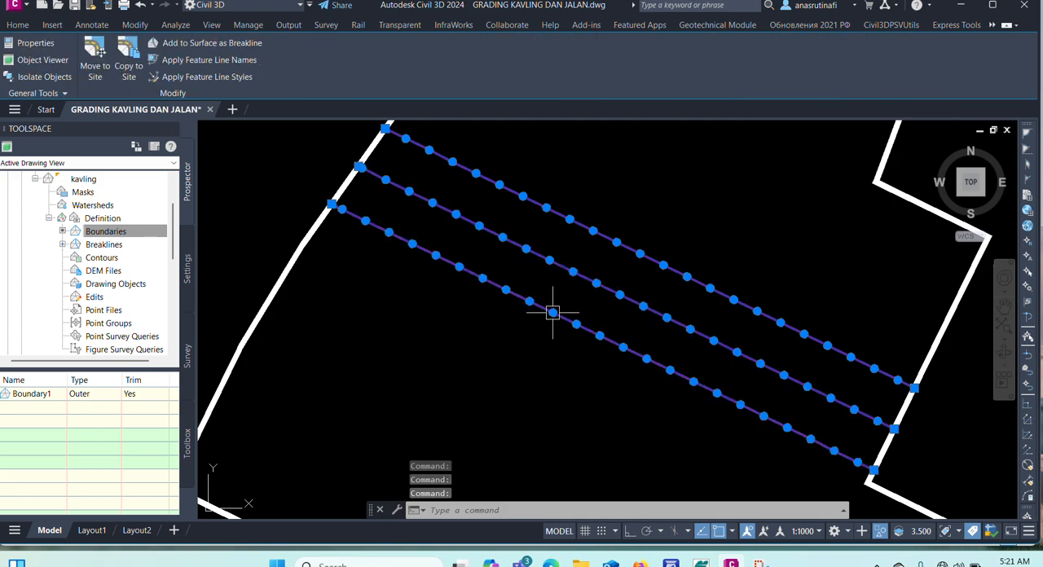
scroll(542, 297, "up", 2)
scroll(538, 291, "up", 2)
scroll(514, 318, "down", 2)
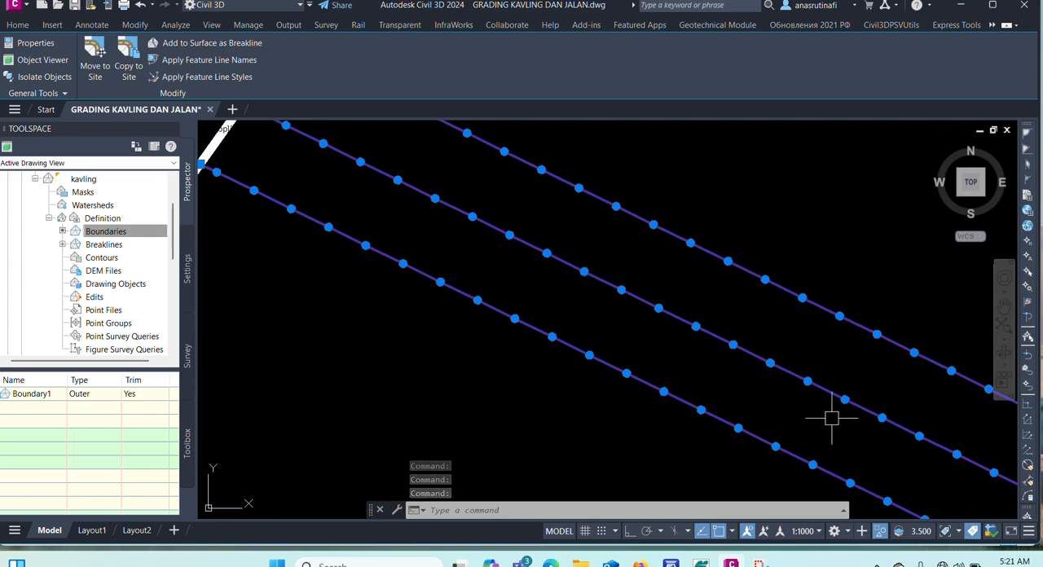
scroll(562, 289, "down", 5)
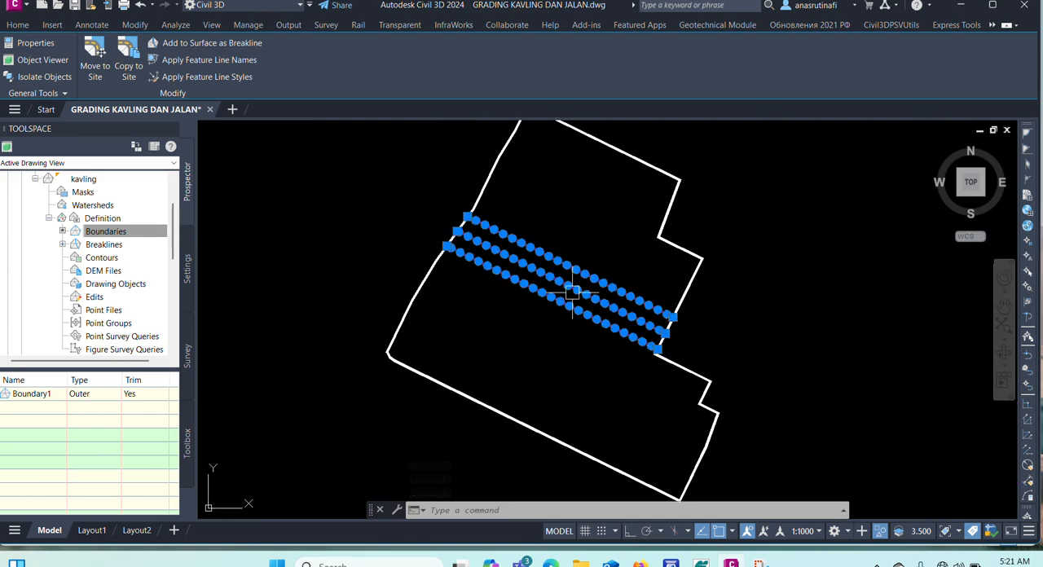
scroll(573, 291, "up", 5)
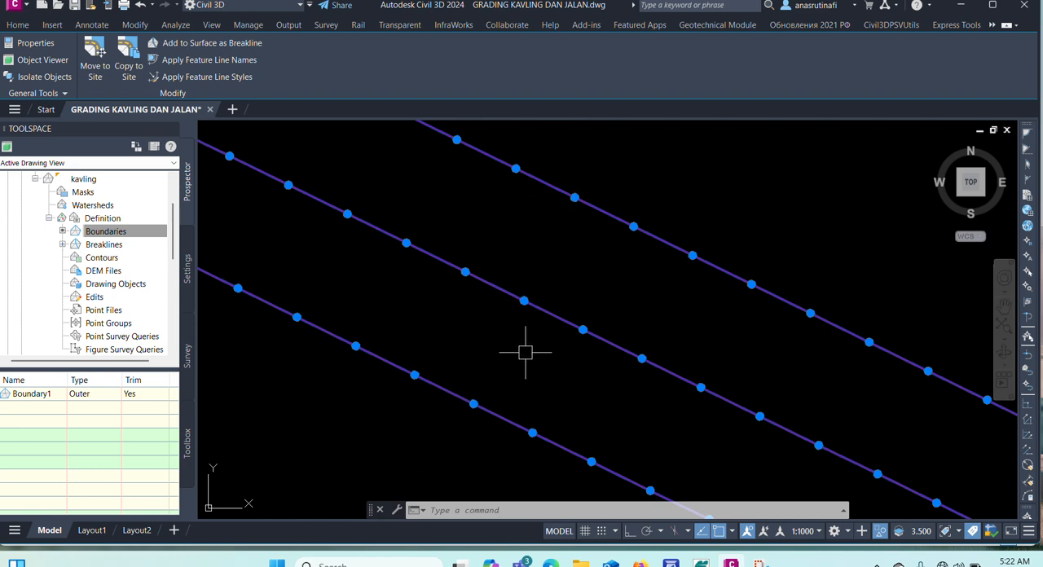
key("Escape")
key("Escape")
scroll(554, 316, "down", 4)
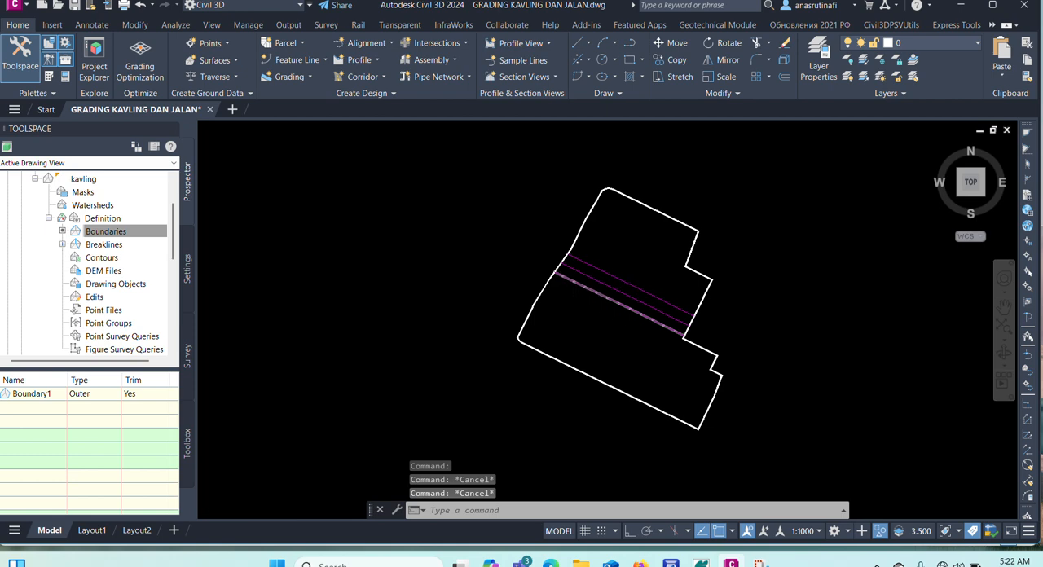
scroll(571, 275, "up", 5)
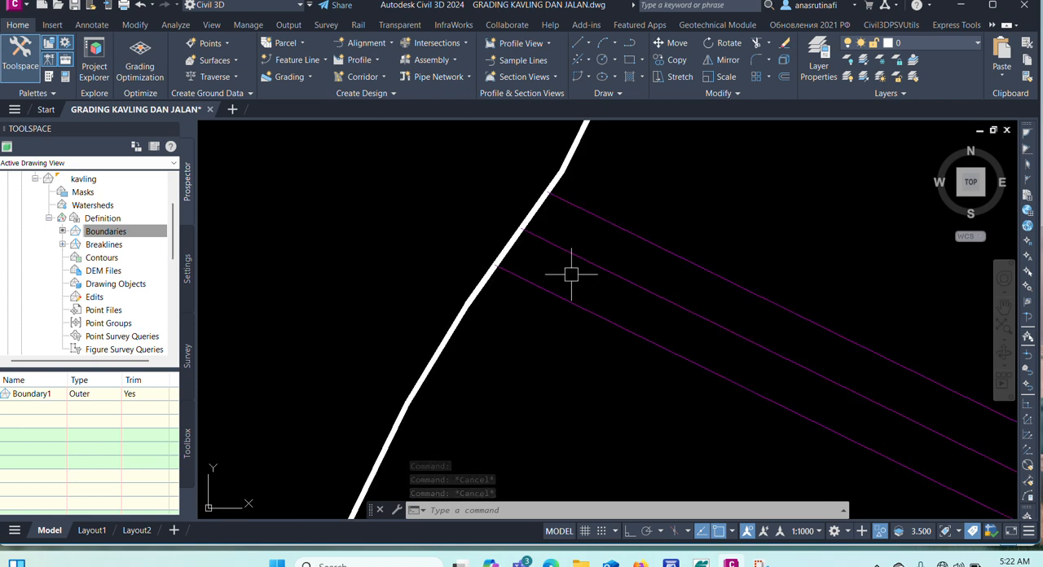
Start creating a new TIN surface in the drawing's surface collection and name it "jalan 1".
scroll(36, 184, "up", 2)
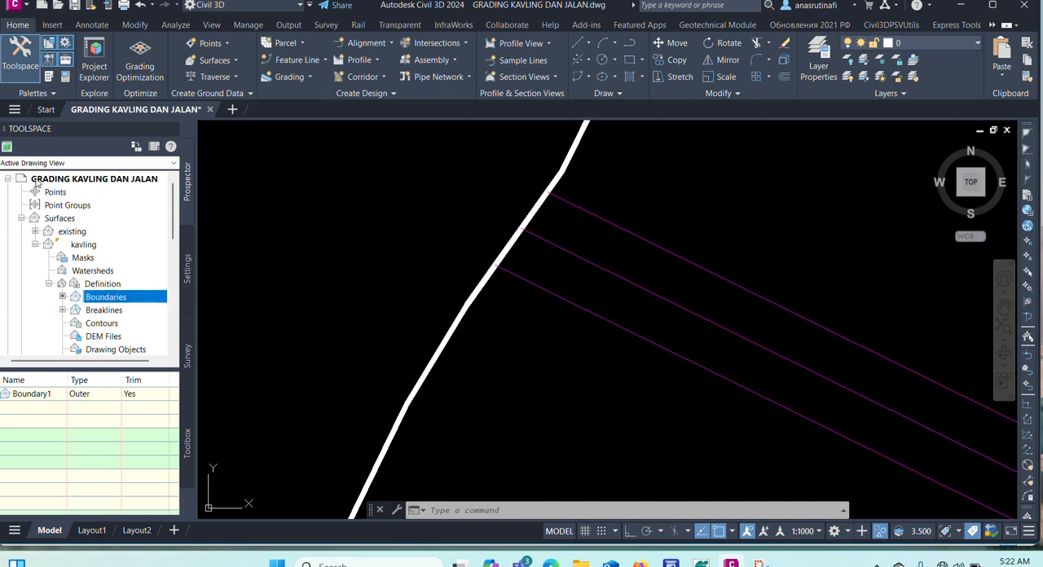
left_click(36, 245)
left_click(68, 231)
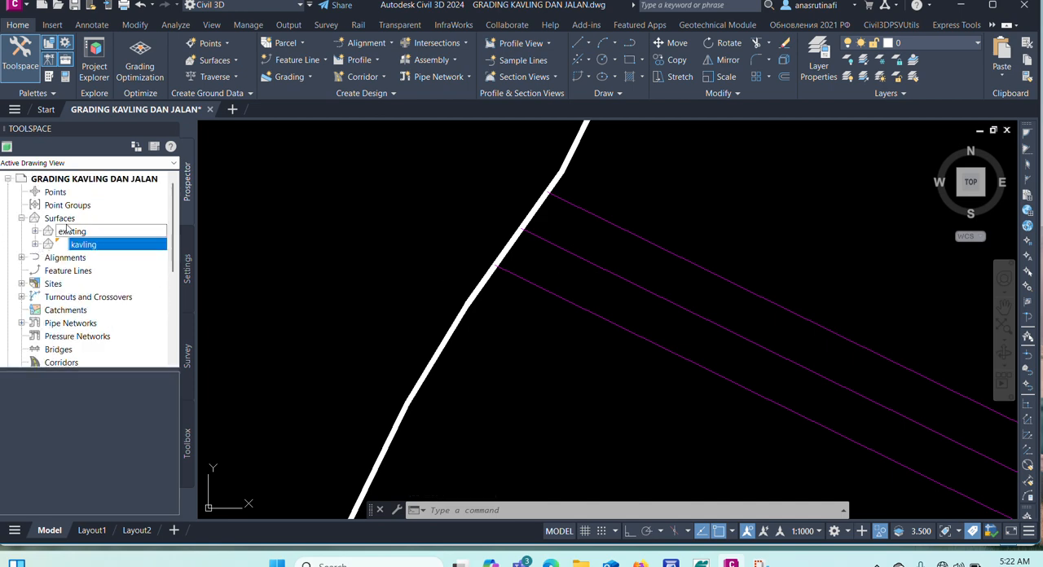
left_click(71, 220)
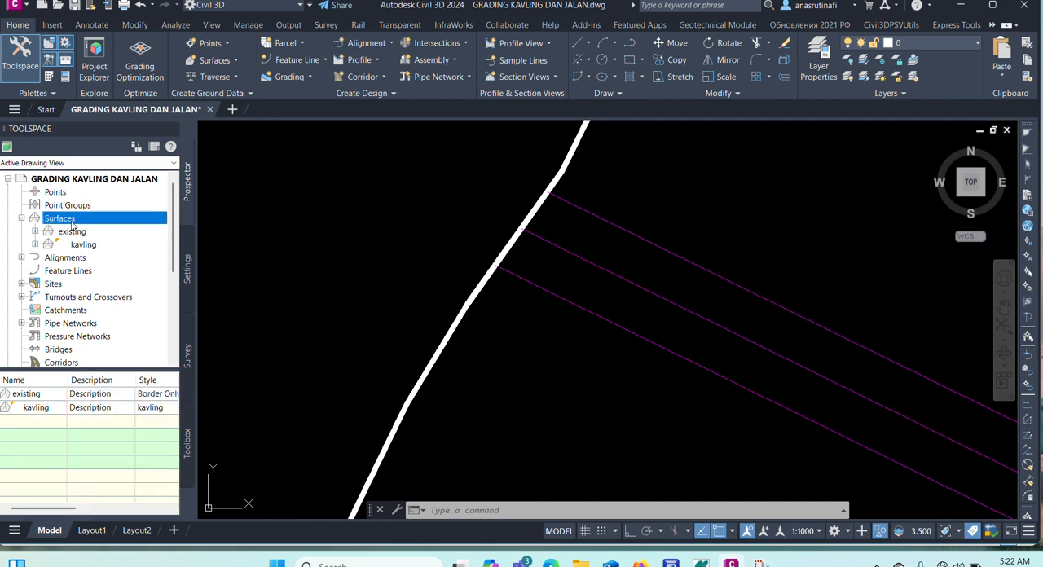
right_click(71, 220)
left_click(110, 229)
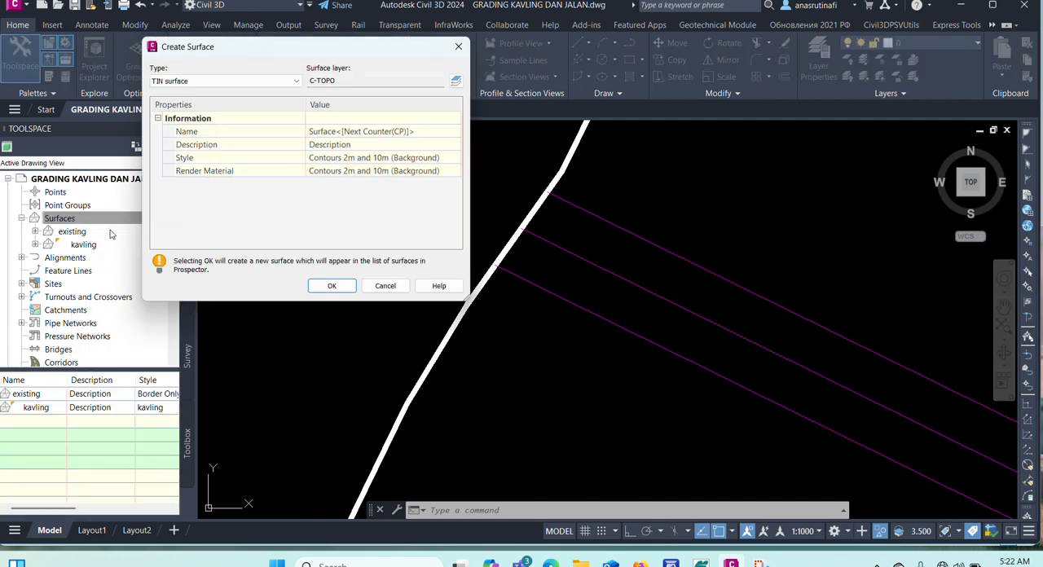
left_click(379, 131)
key("BackSpace")
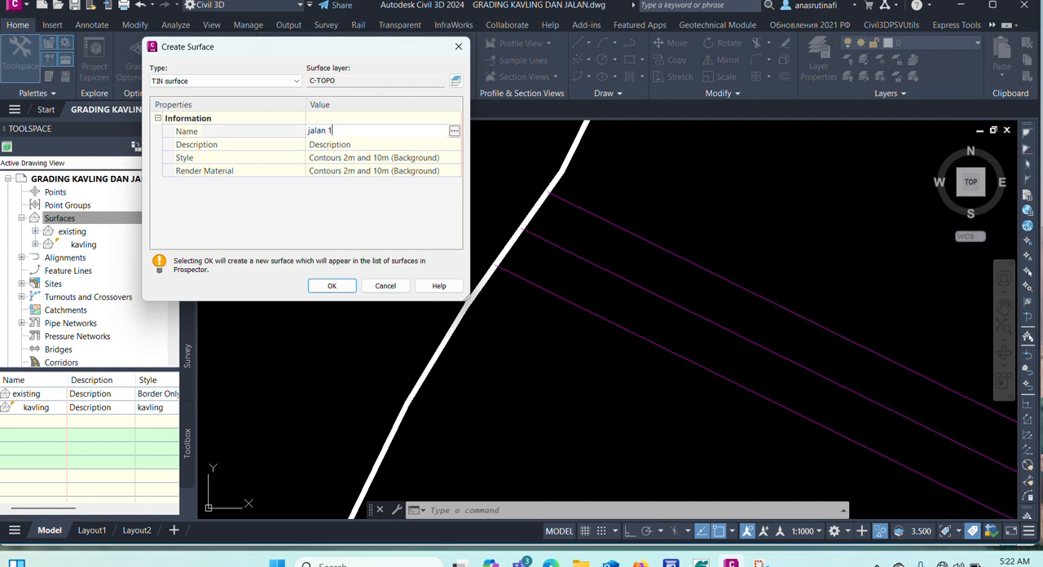
type("jalan 1")
Copy the surface style "Contours 2m and 10m (Background)" for the new surface and name the copy "jalan 1".
left_click(452, 164)
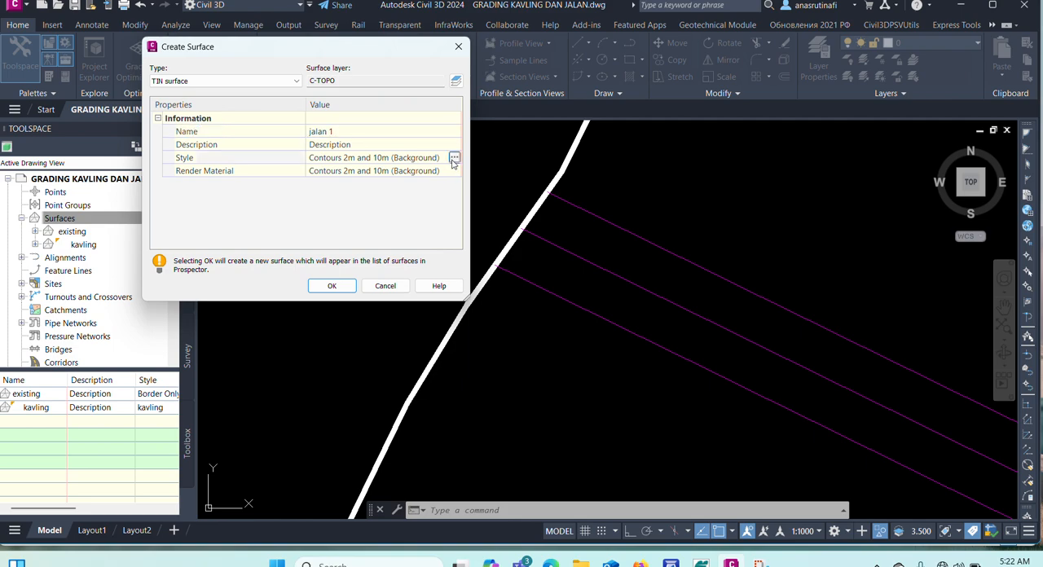
left_click(454, 162)
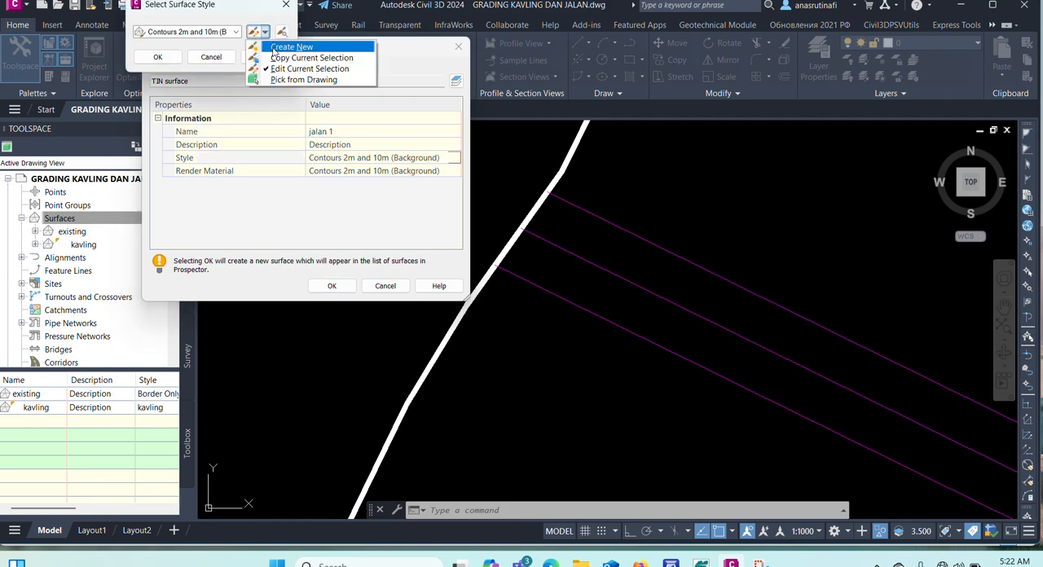
left_click(284, 58)
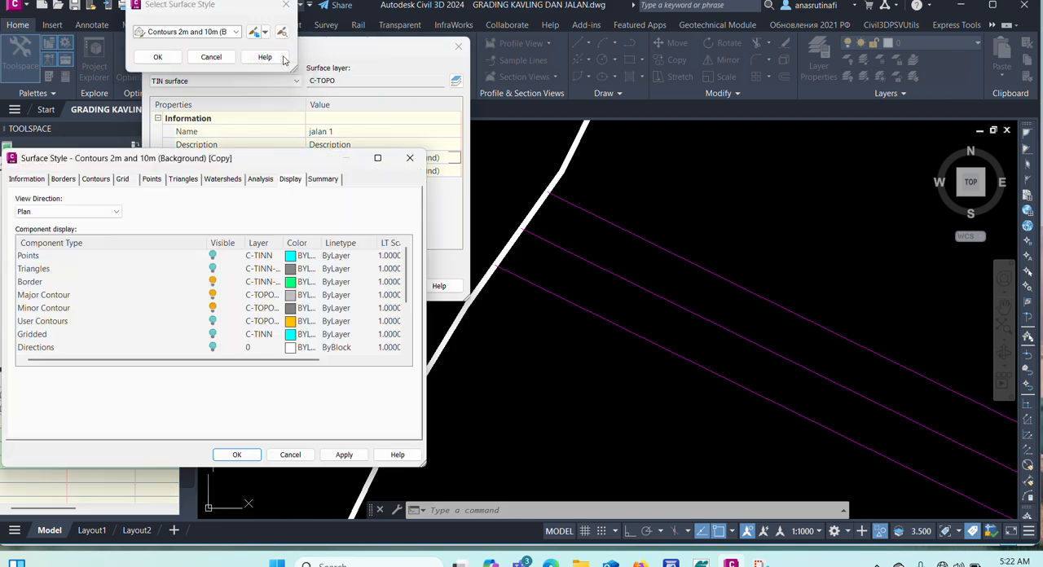
left_click(26, 180)
left_click_drag(166, 213, 14, 227)
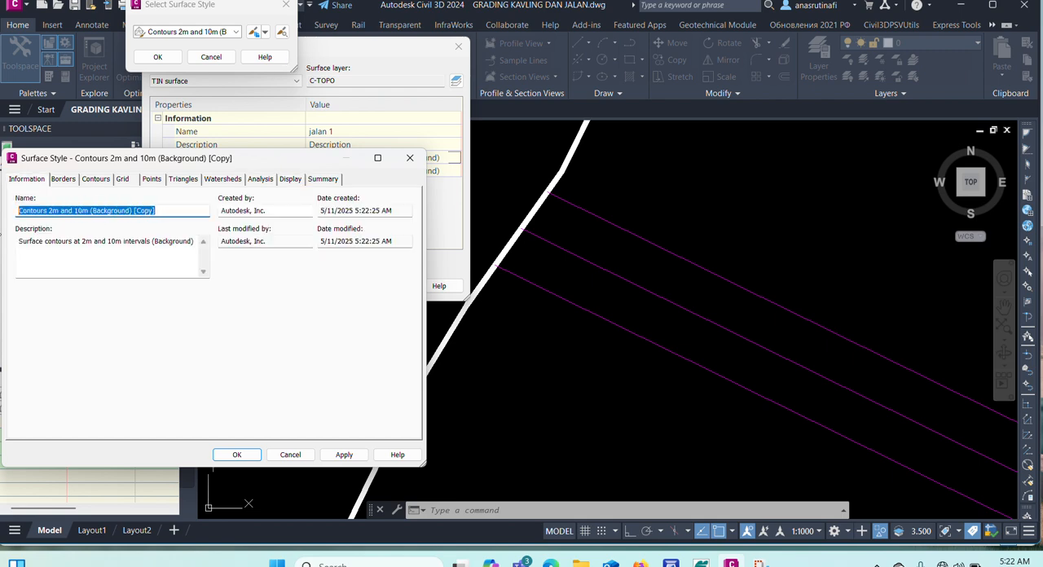
type("jalan 1")
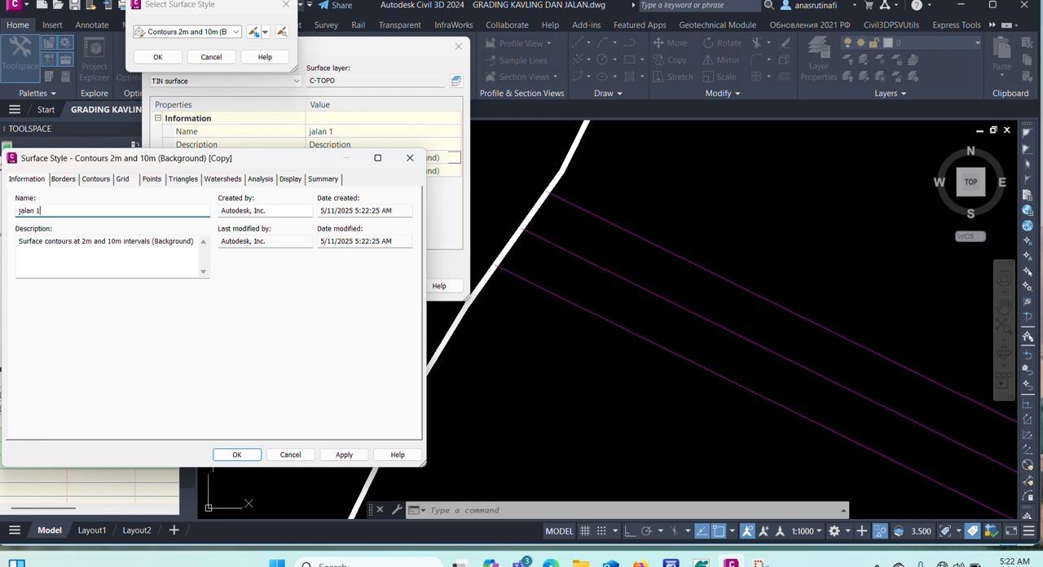
Hide the minor and major contours in the "jalan 1" style's plan display and set the border color to red.
left_click(292, 181)
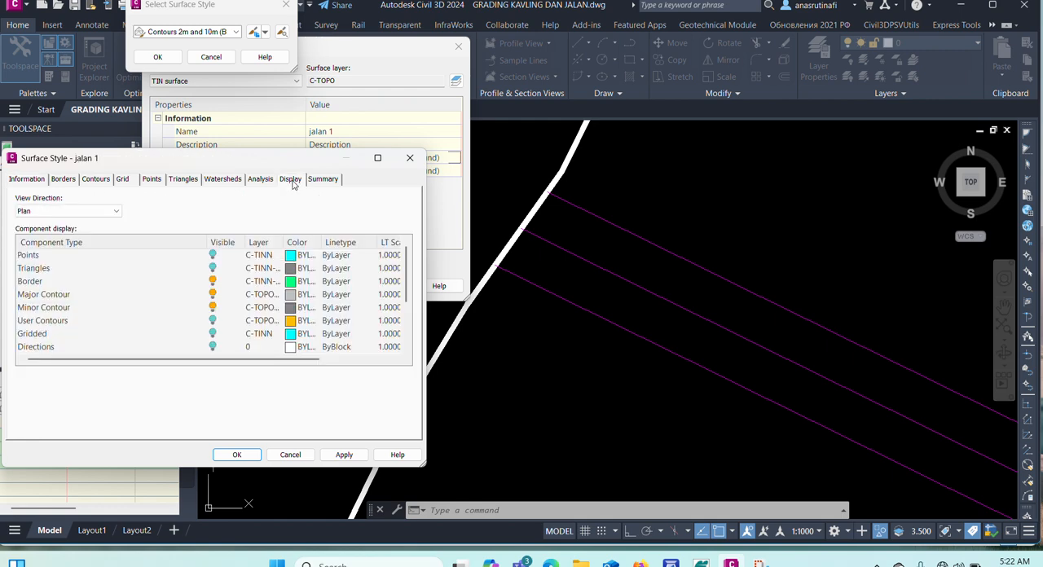
left_click(211, 308)
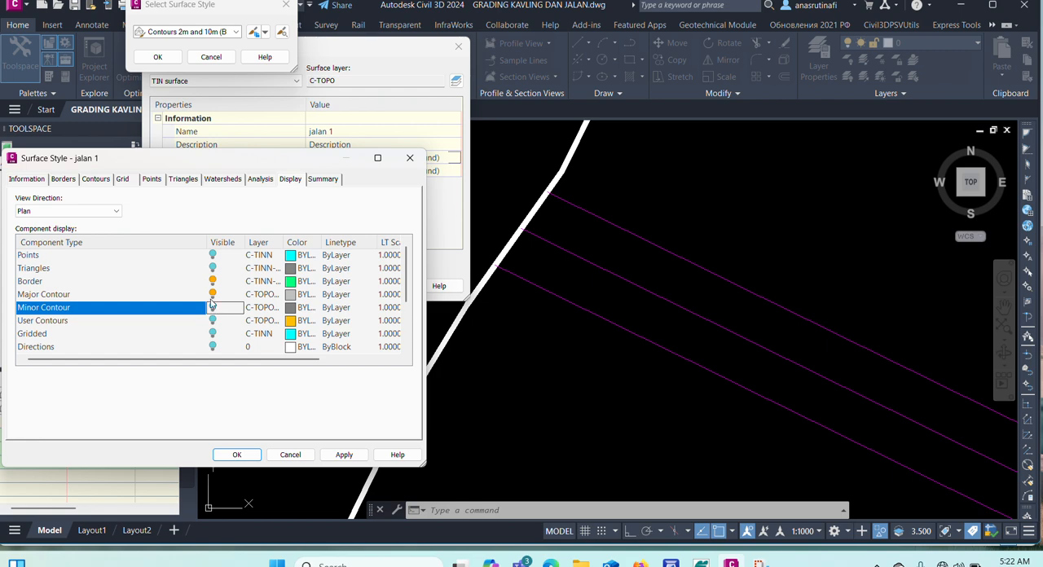
left_click(212, 295)
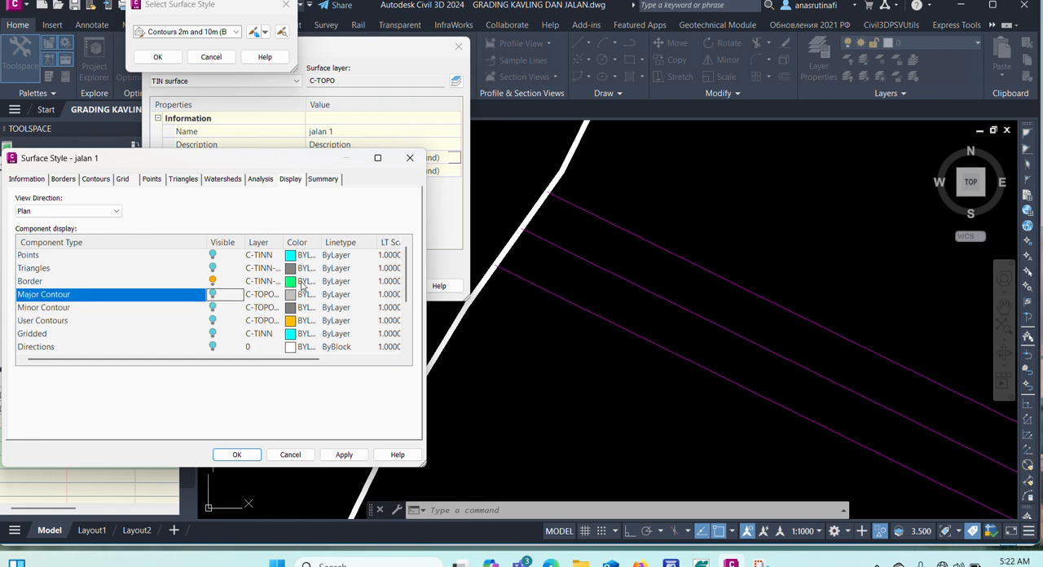
left_click(295, 282)
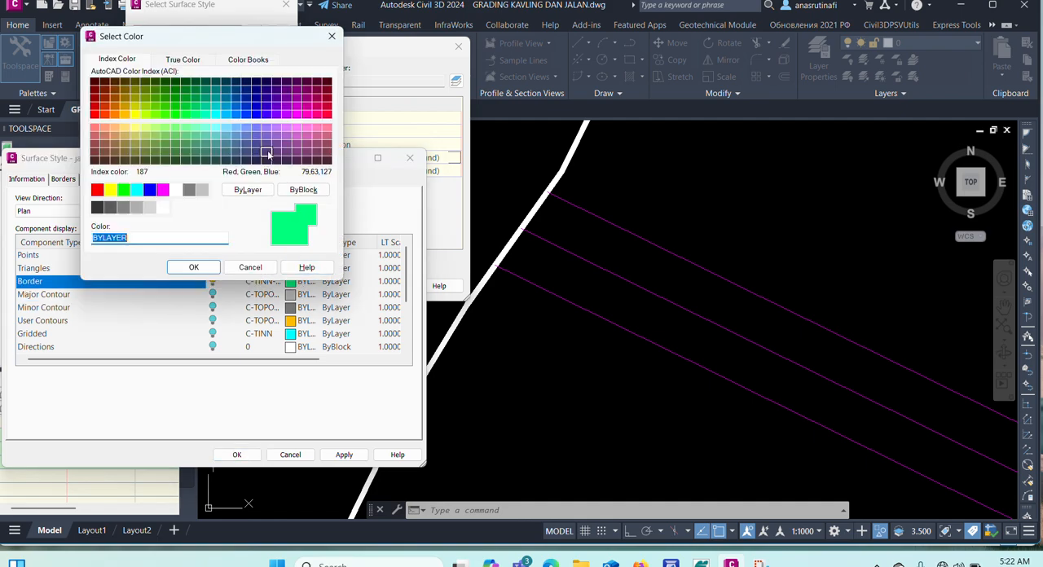
left_click(97, 190)
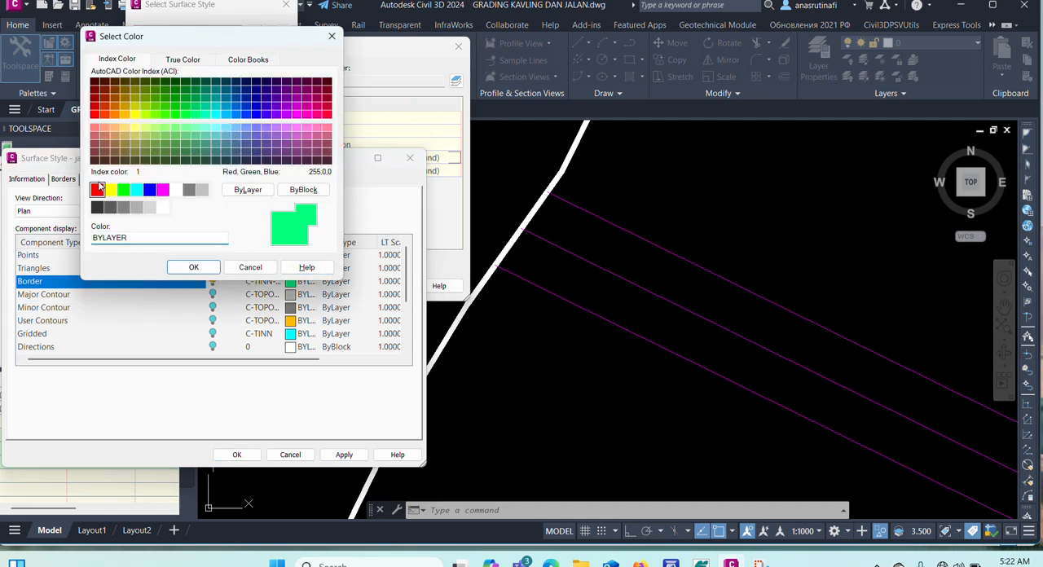
left_click(192, 268)
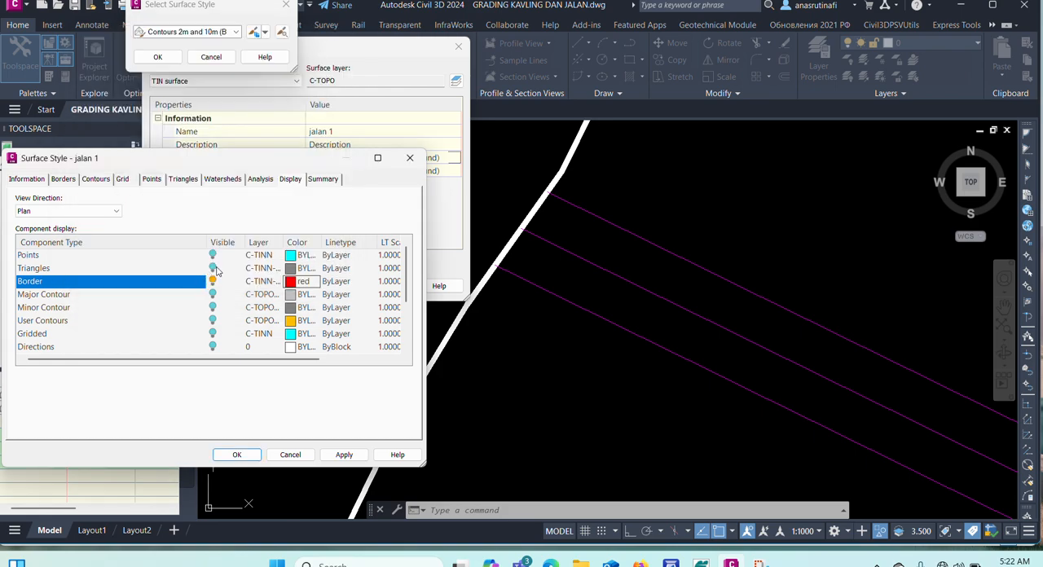
Turn on the triangles in color 102 for the "jalan 1" style and apply the style to the new surface.
left_click(213, 269)
left_click(289, 269)
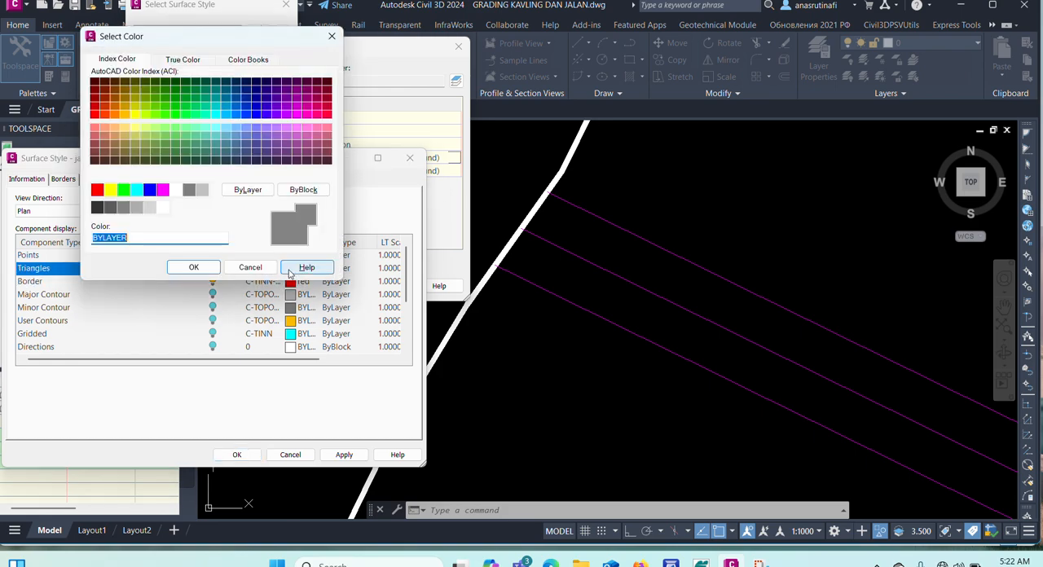
left_click(187, 110)
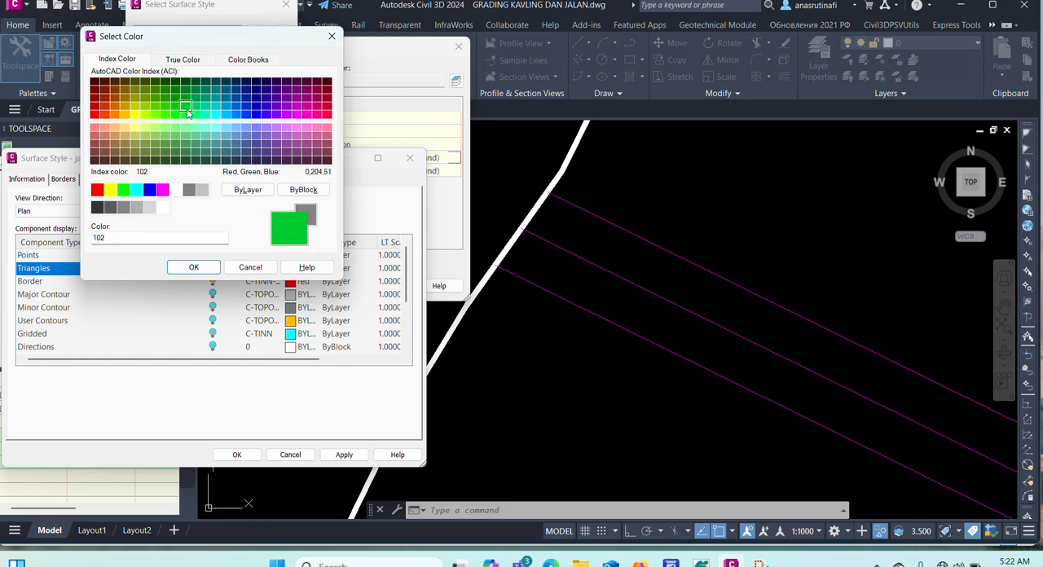
left_click(194, 267)
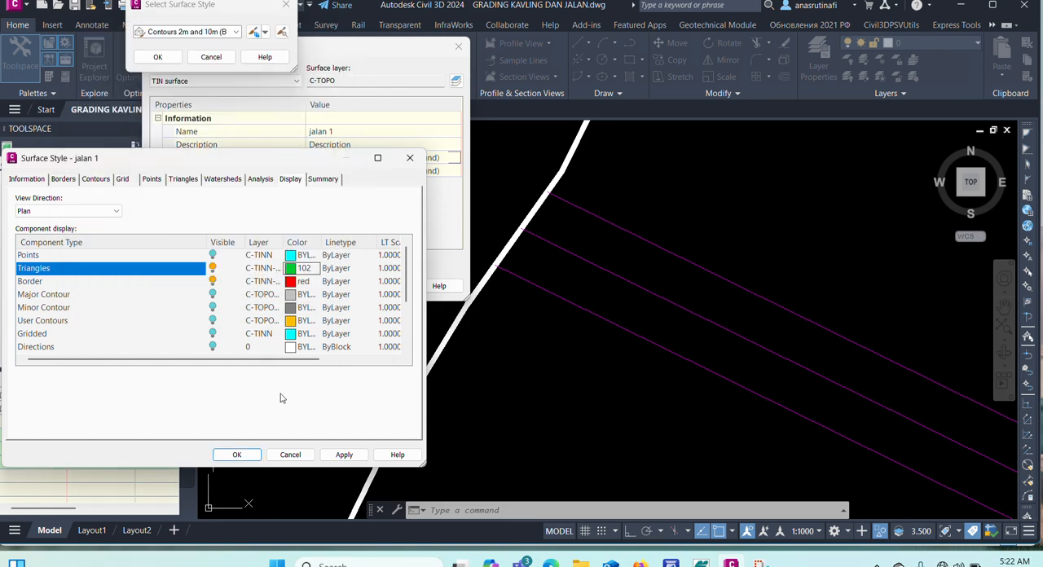
left_click(236, 453)
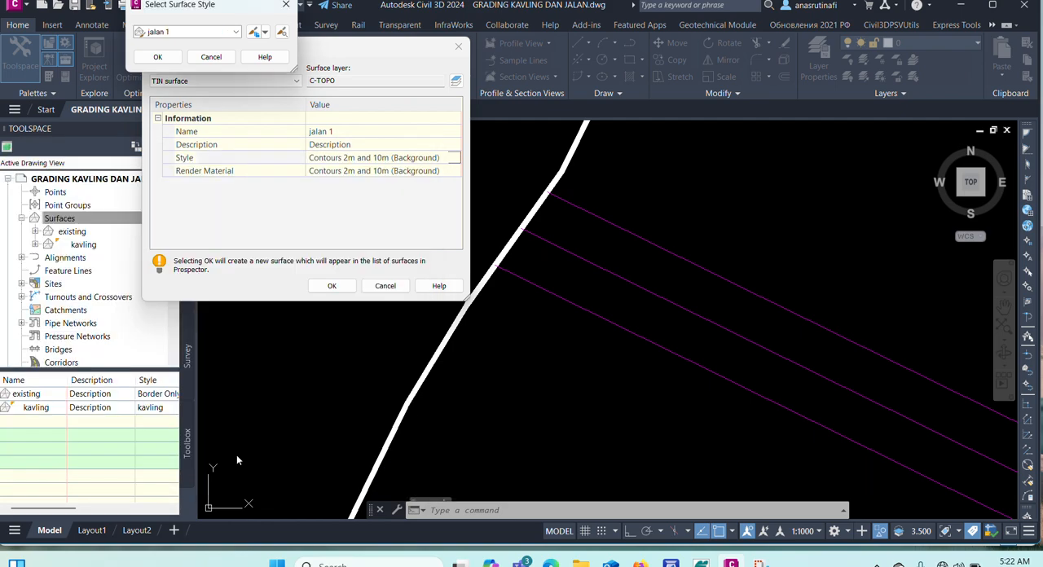
left_click(159, 56)
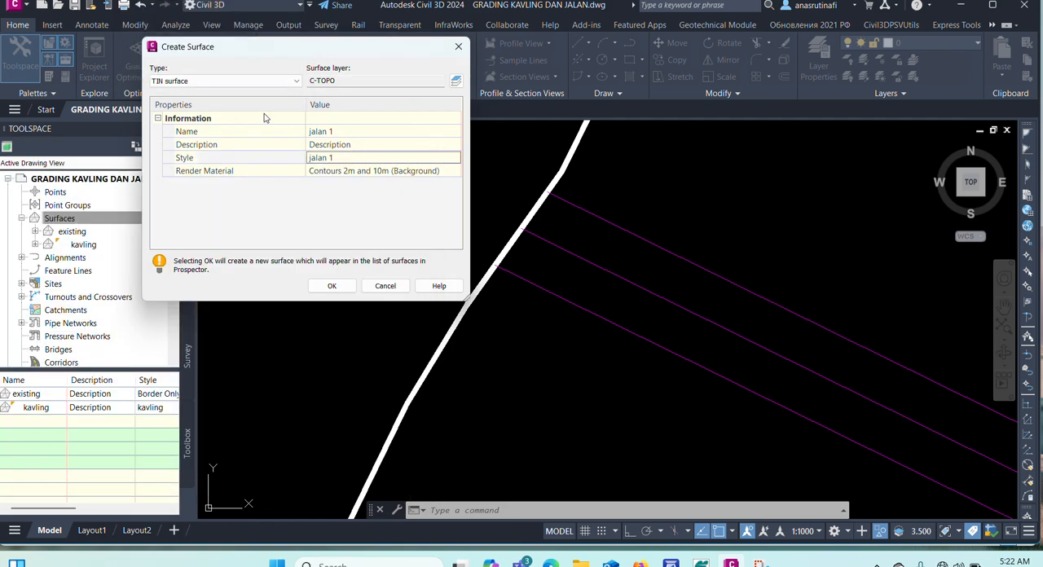
Set the render material to ByLayer and create the "jalan 1" surface.
left_click(444, 174)
left_click(453, 171)
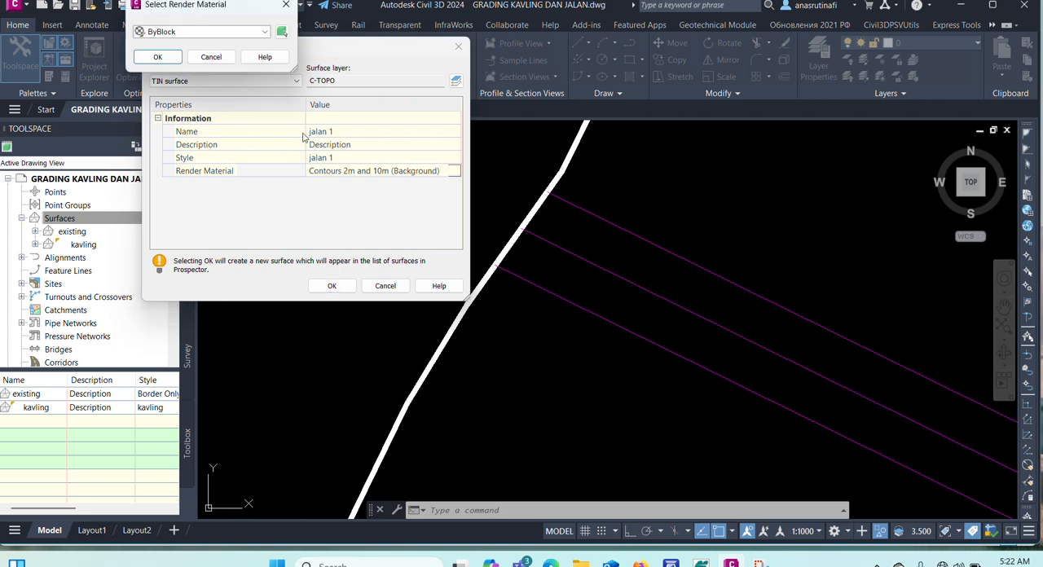
left_click(233, 36)
left_click(212, 45)
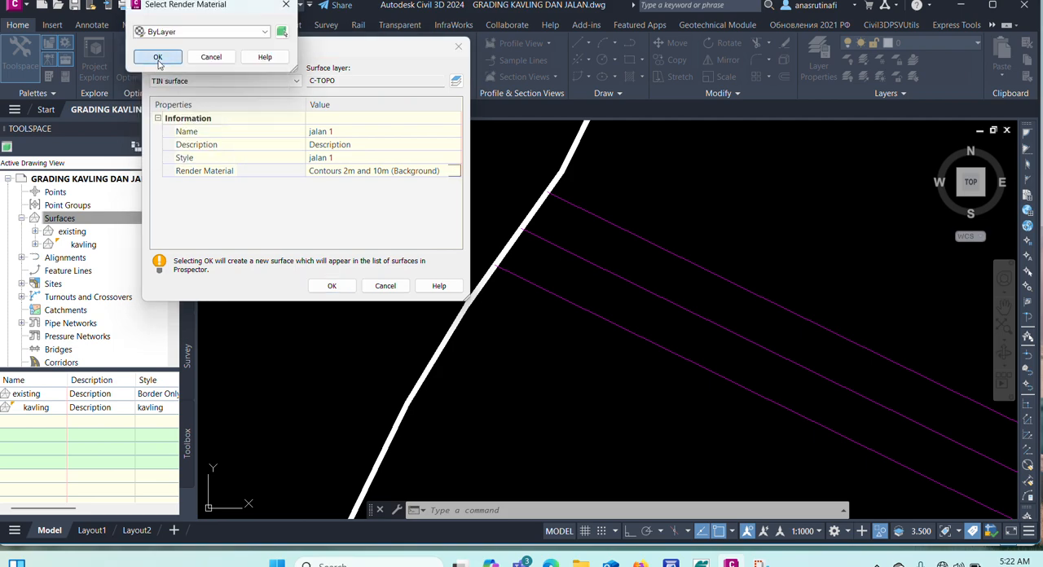
left_click(159, 57)
left_click(332, 285)
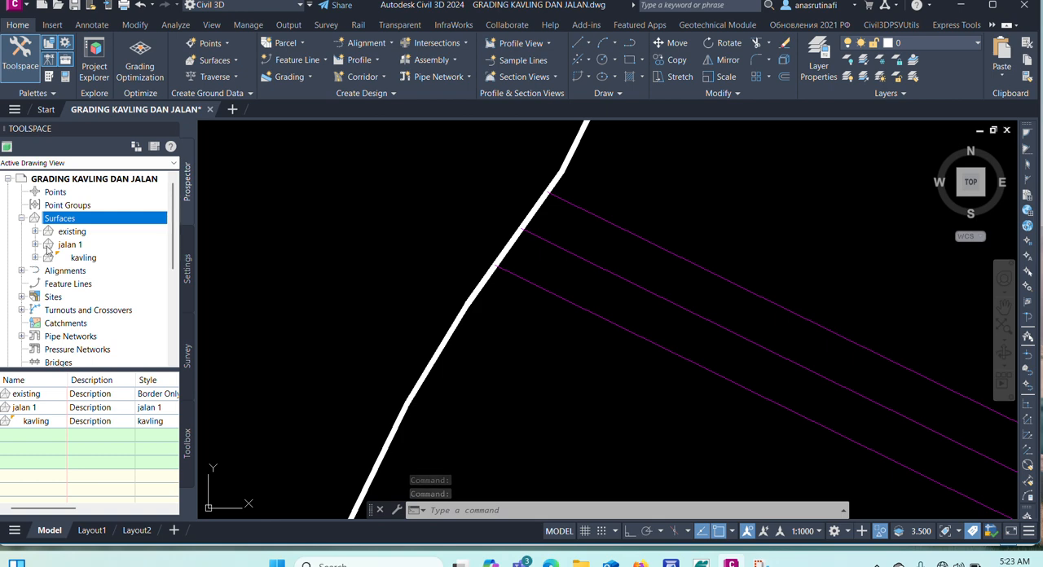
Add the road centerline and both edge feature lines to the "jalan 1" surface definition as standard breaklines.
left_click(47, 247)
left_click(35, 245)
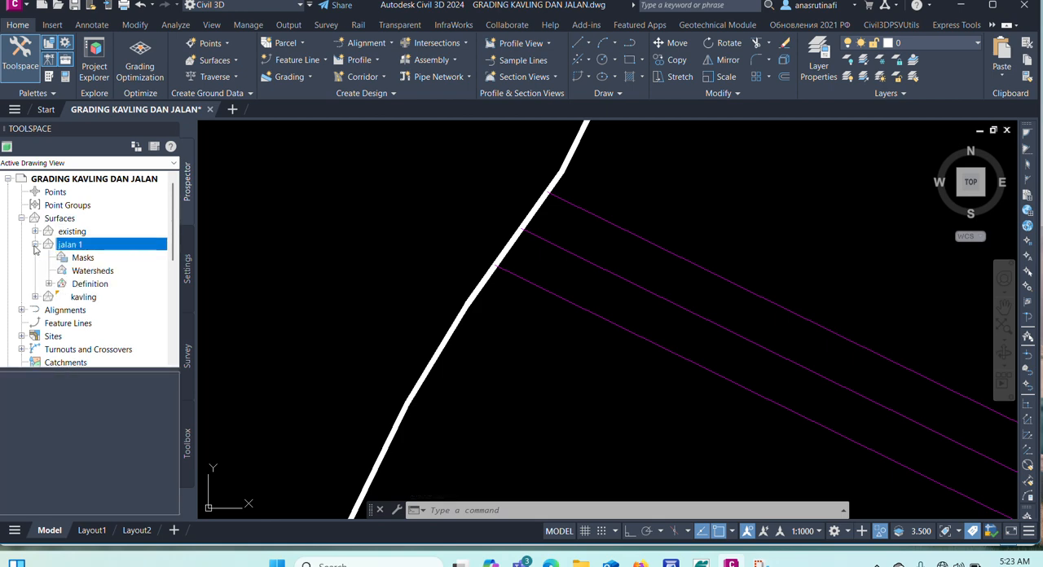
left_click(49, 283)
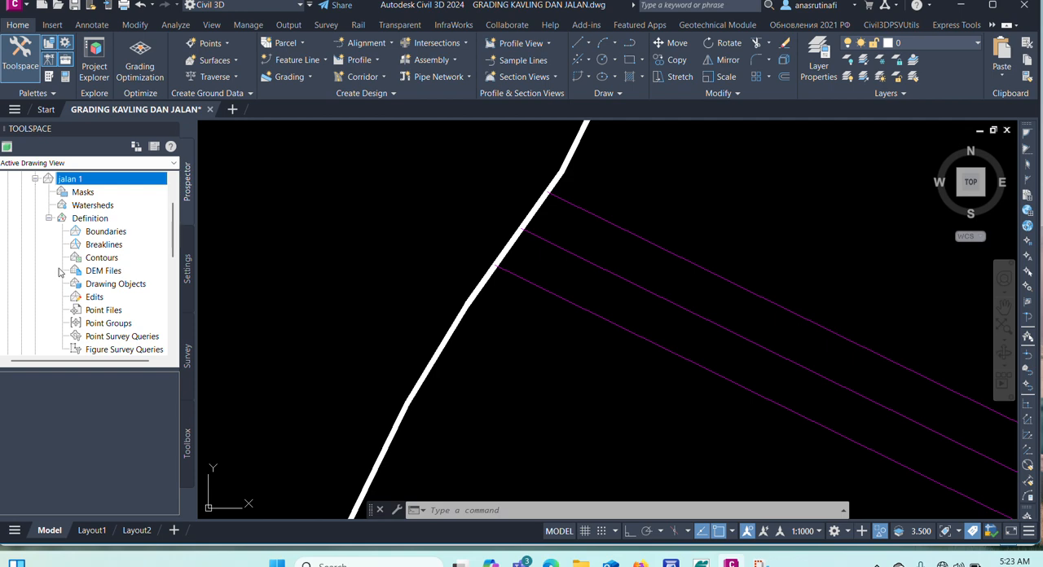
left_click(90, 218)
right_click(97, 219)
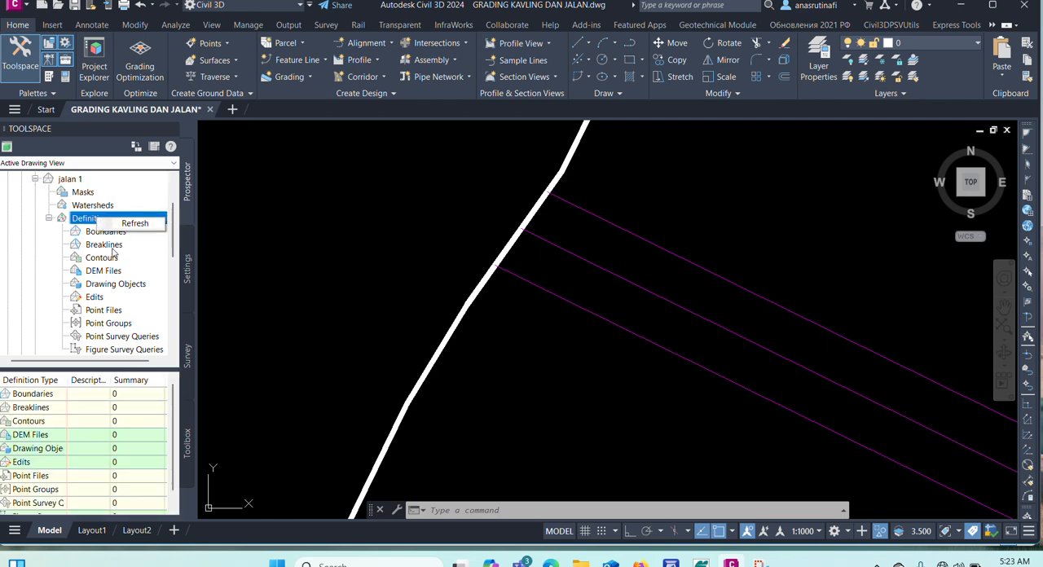
left_click(112, 245)
right_click(122, 245)
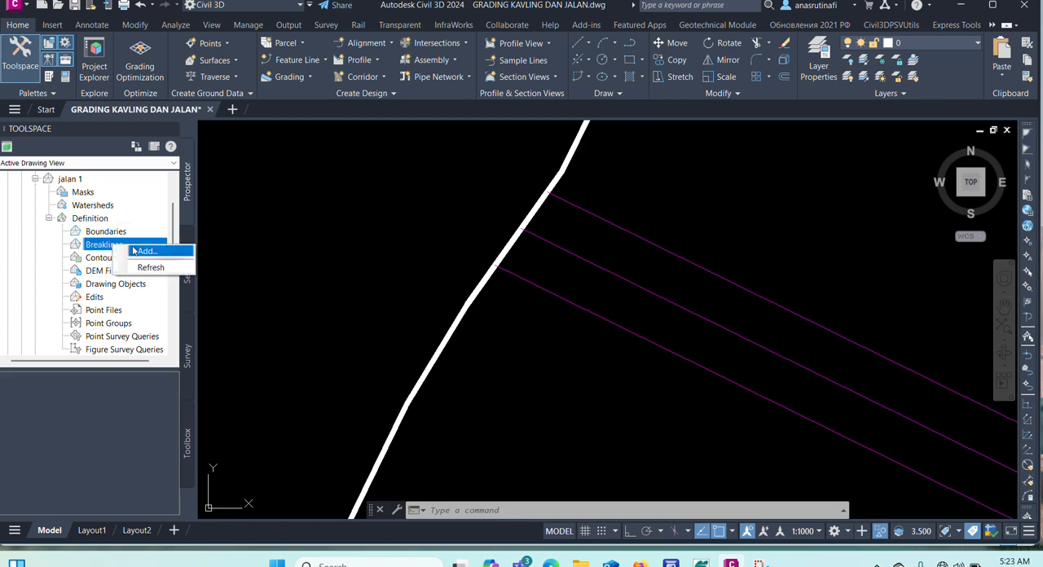
left_click(143, 251)
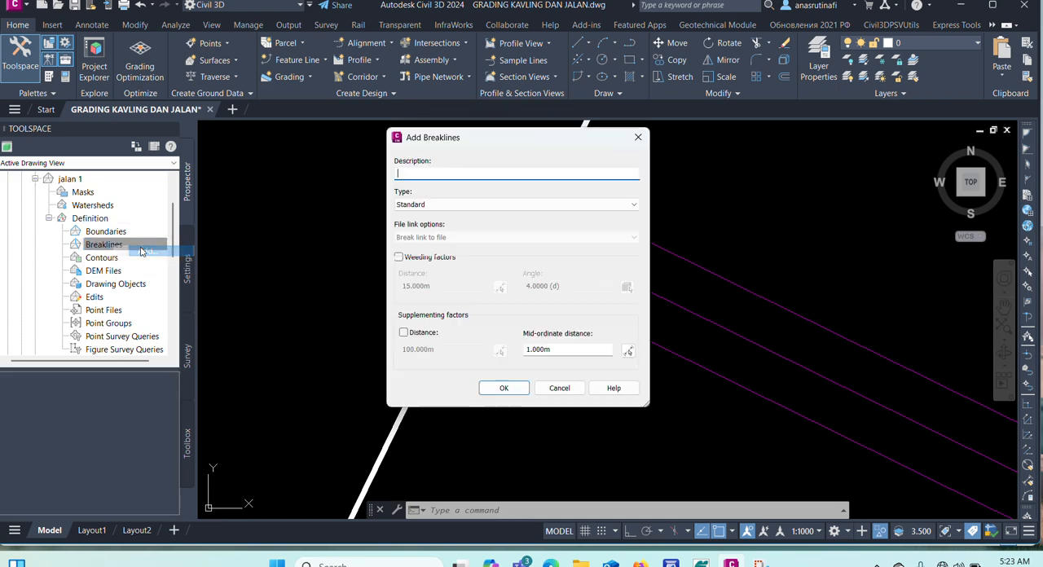
left_click(499, 387)
left_click(552, 300)
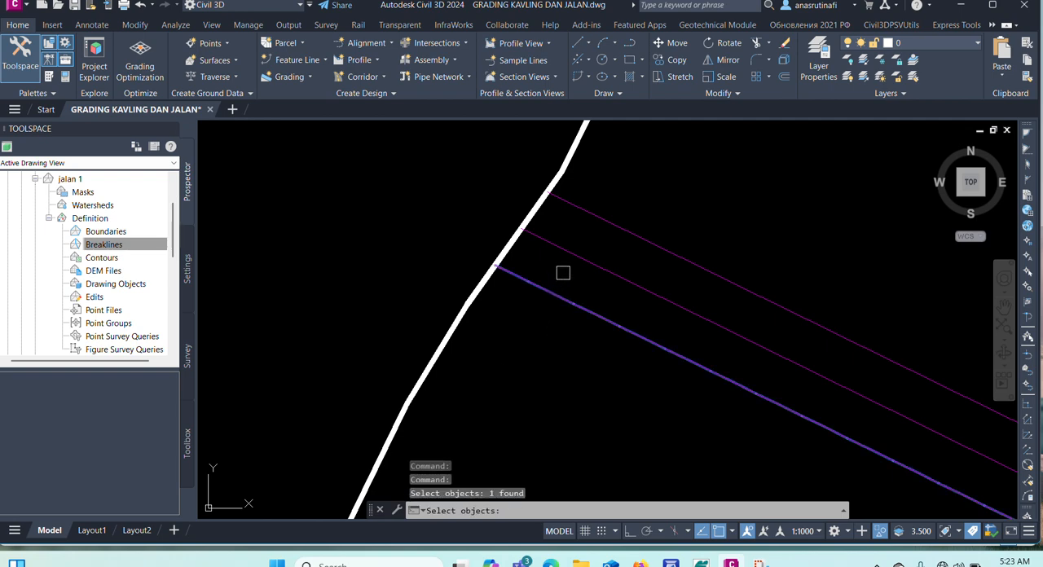
left_click(567, 257)
left_click(579, 217)
key("Return")
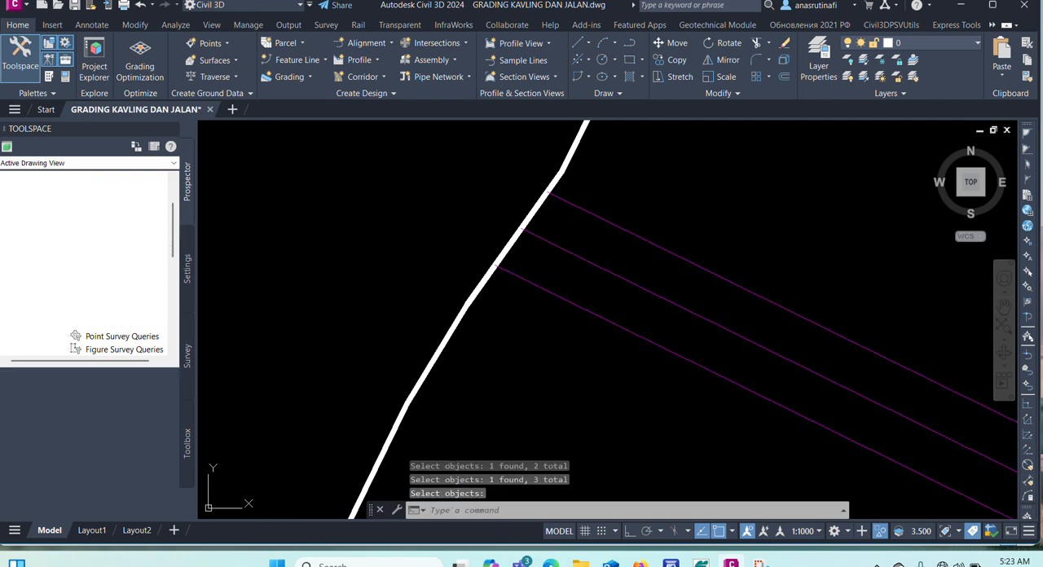
scroll(619, 267, "down", 3)
scroll(694, 275, "up", 3)
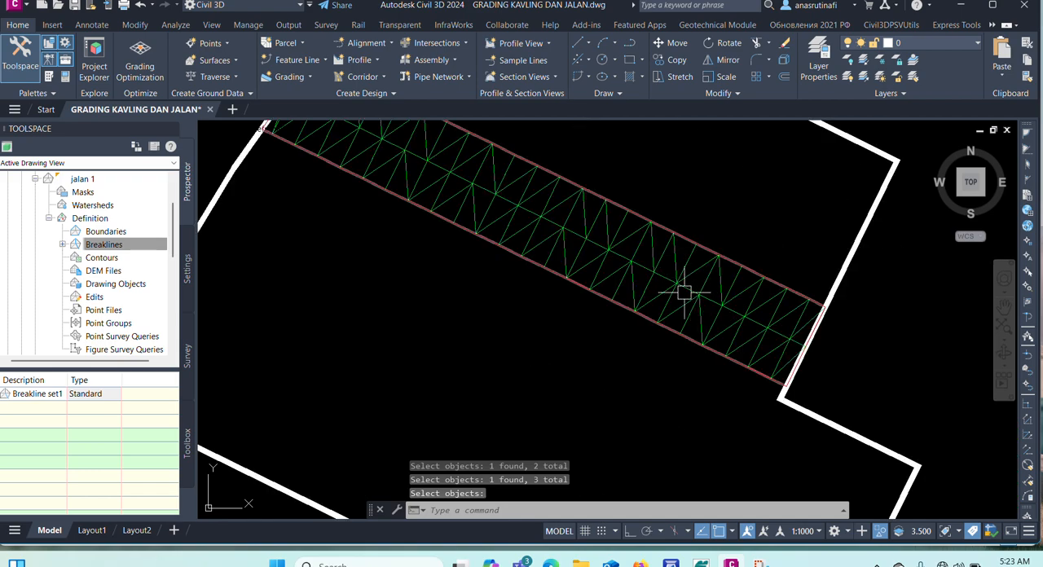
scroll(689, 319, "down", 2)
mouse_move(688, 320)
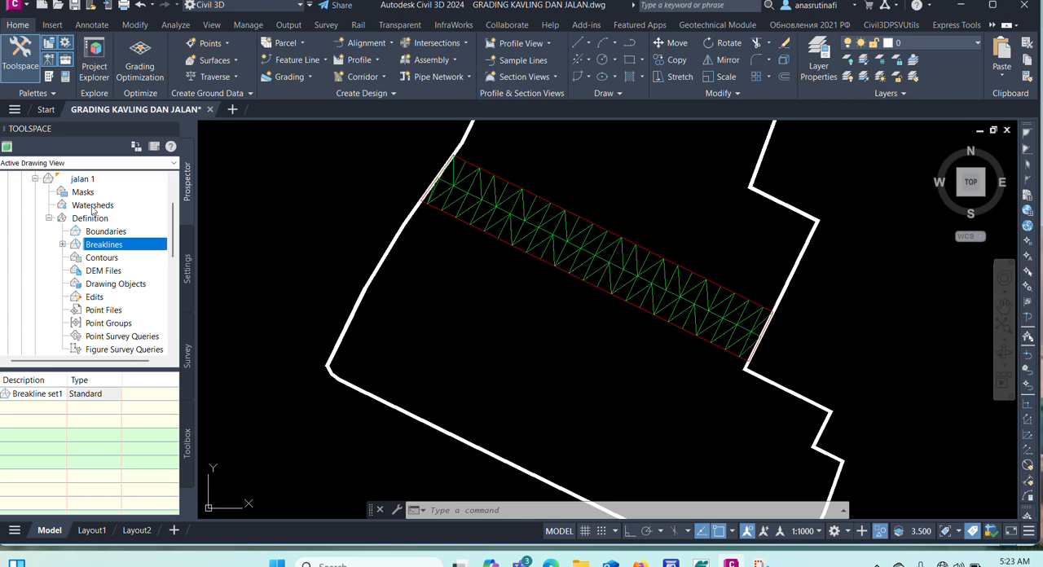
Start creating another TIN surface in the drawing's surface collection and name it "GABUNGAN DESAIN".
left_click(49, 218)
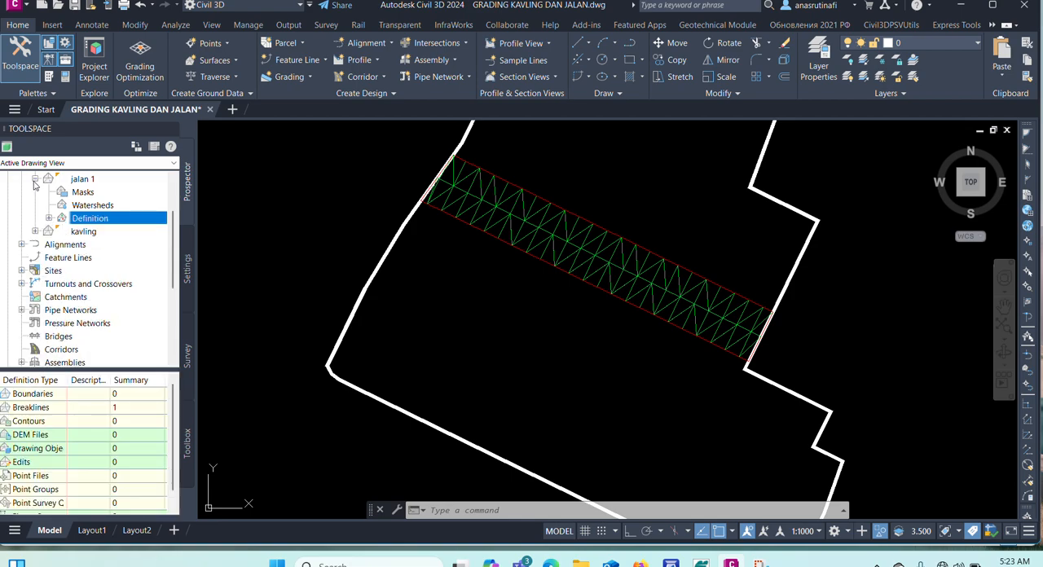
left_click(35, 180)
right_click(70, 196)
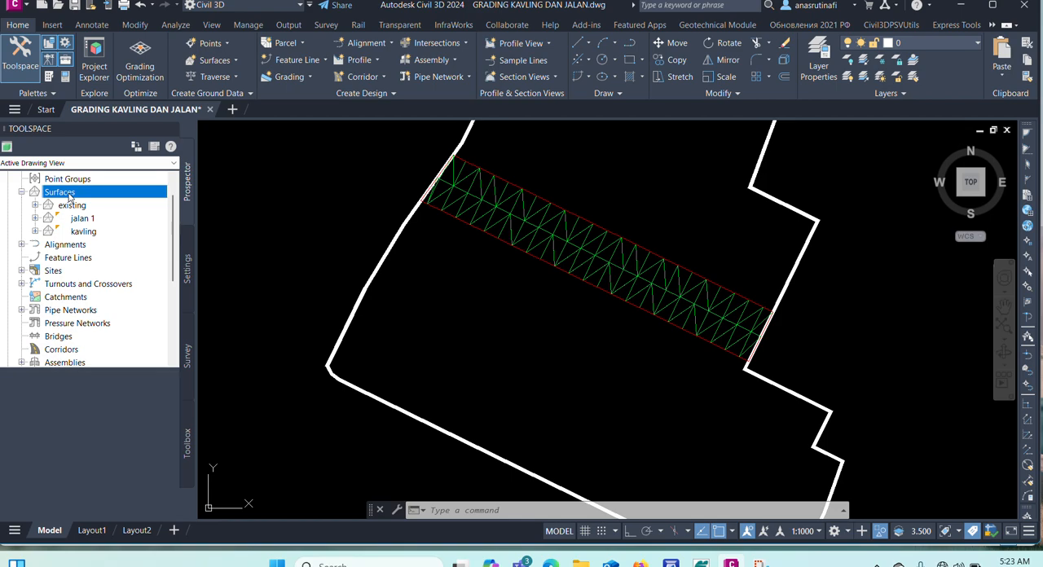
left_click(94, 201)
left_click(368, 135)
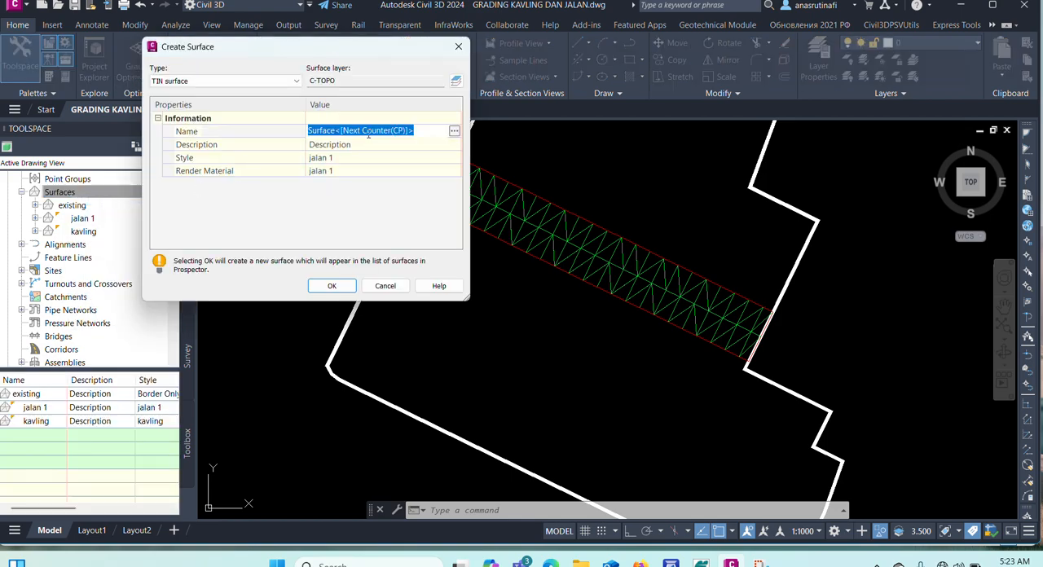
type("GABUNGAN DESAIN")
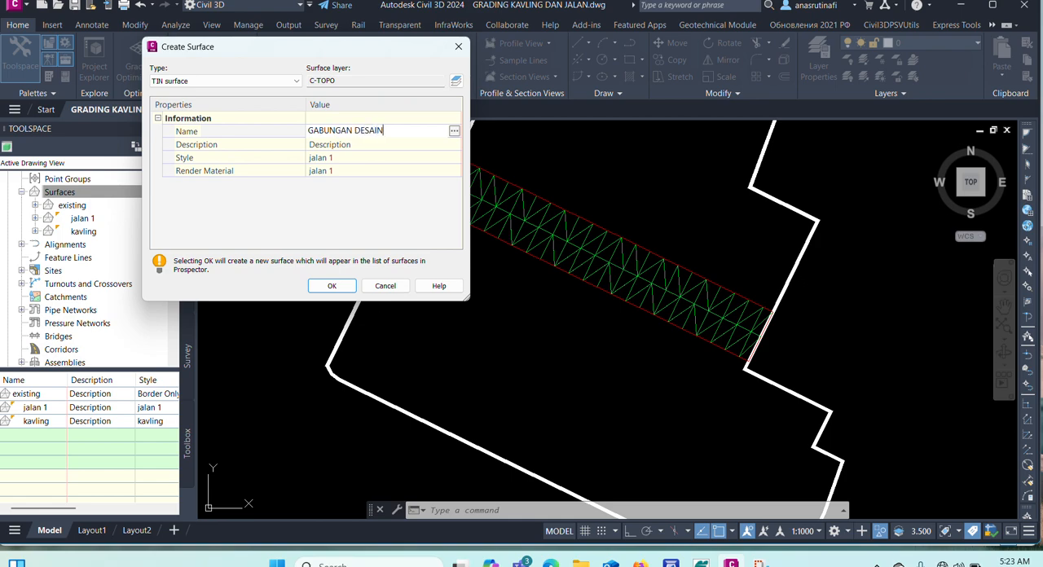
key("Return")
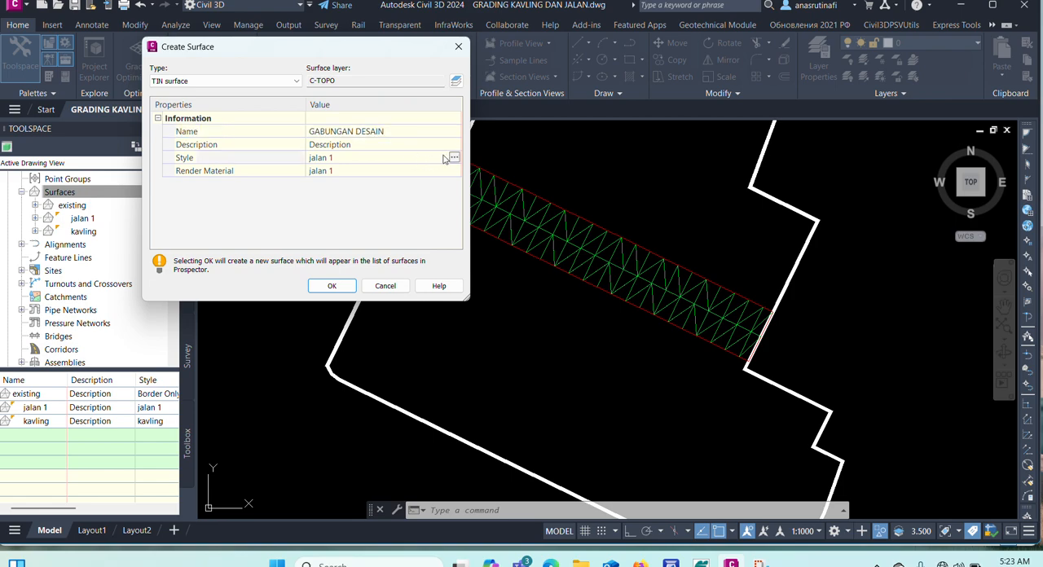
Copy the surface style "jalan 1" for the new surface and replace the copy's name with one starting with "BU".
left_click(453, 157)
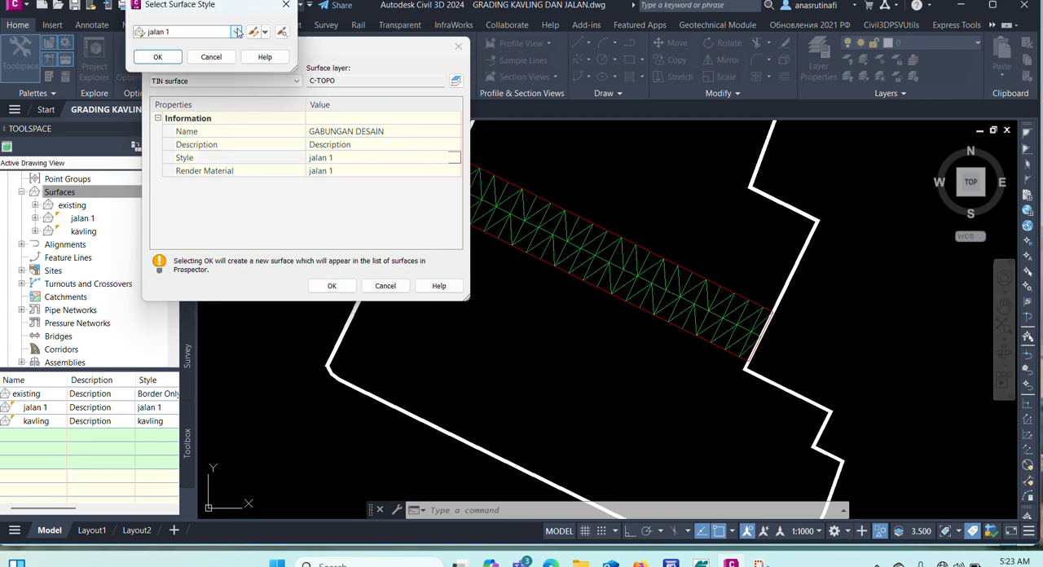
left_click(265, 31)
left_click(279, 59)
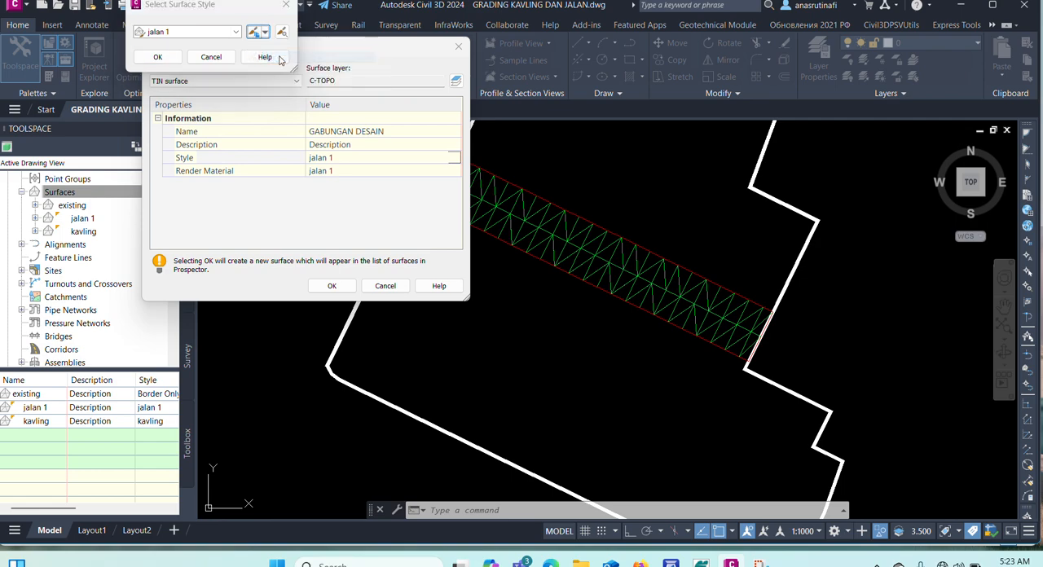
left_click(33, 180)
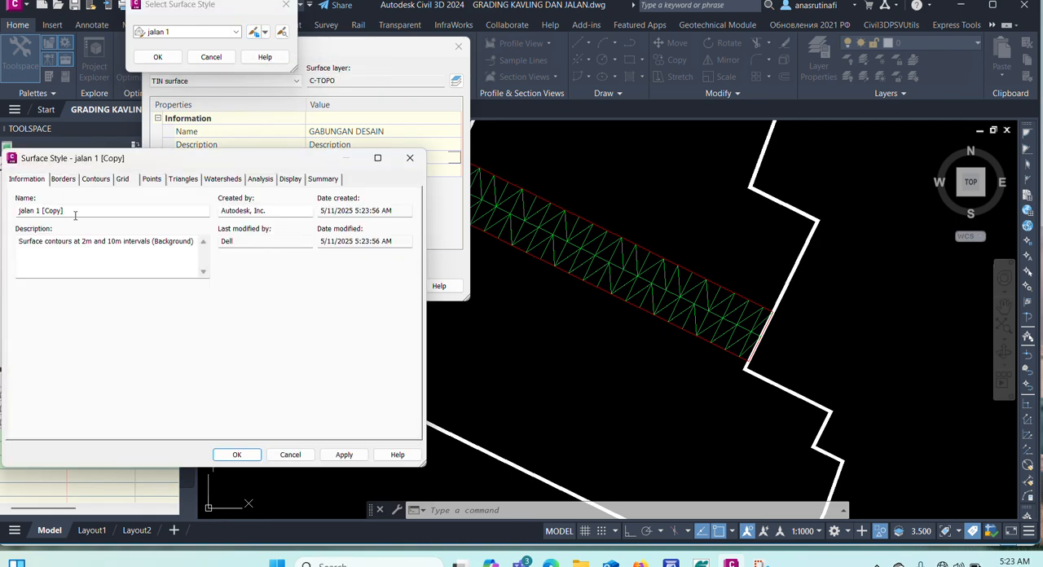
left_click_drag(73, 215, 17, 217)
right_click(16, 218)
key("Escape")
type("BUNGAN DESAIN")
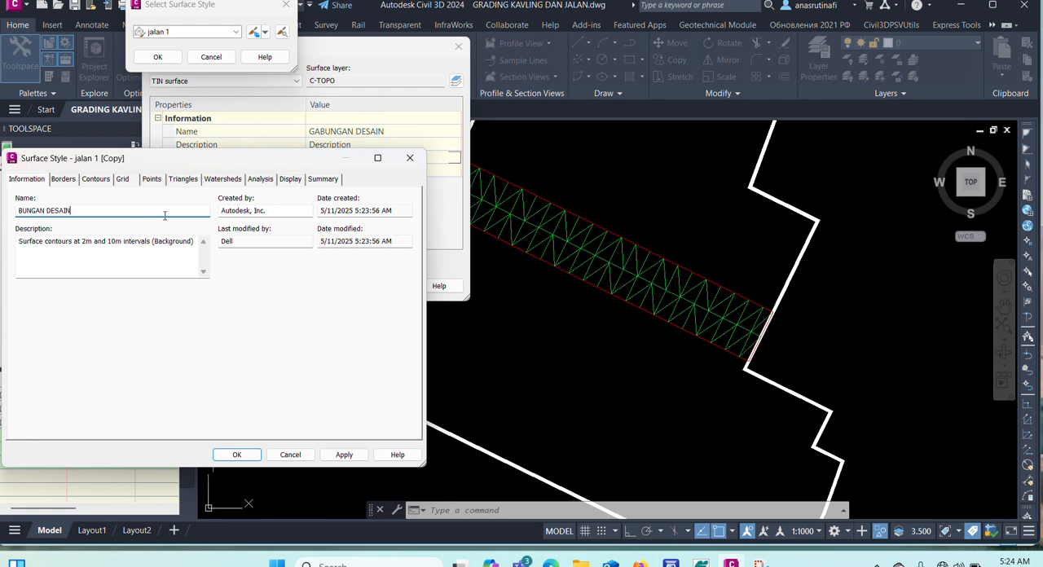
Set the triangle colour to index 50 in the copied style "BUNGAN DESAIN" and assign that style to the new surface.
left_click(291, 179)
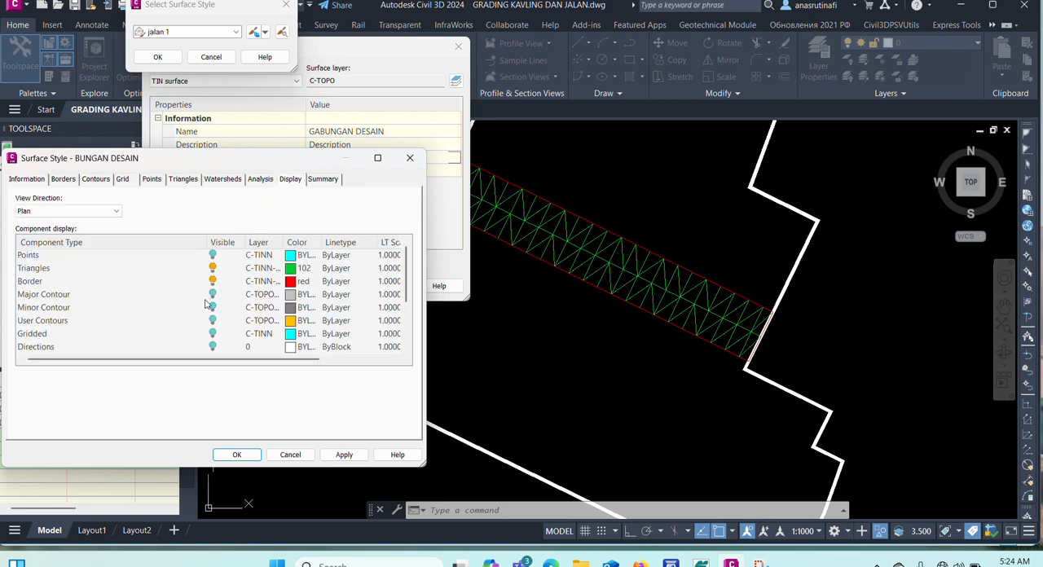
left_click(290, 273)
left_click(291, 277)
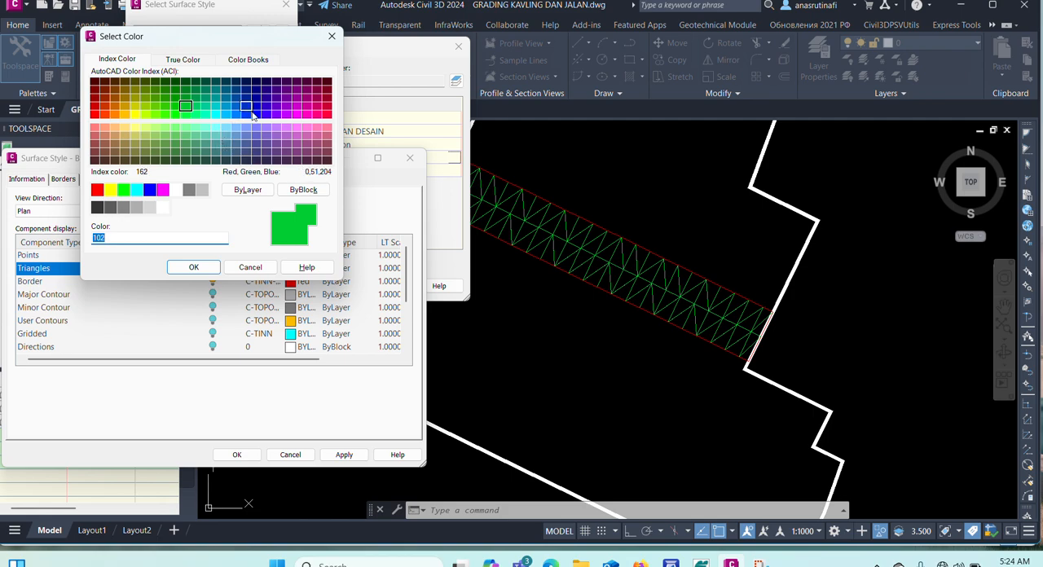
left_click(134, 114)
left_click(193, 266)
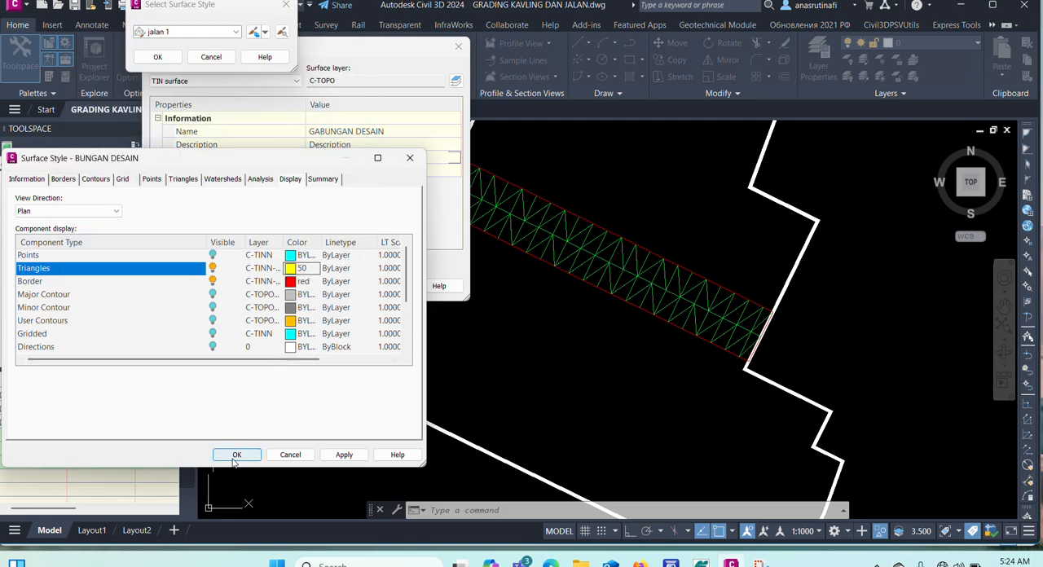
left_click(235, 455)
left_click(159, 57)
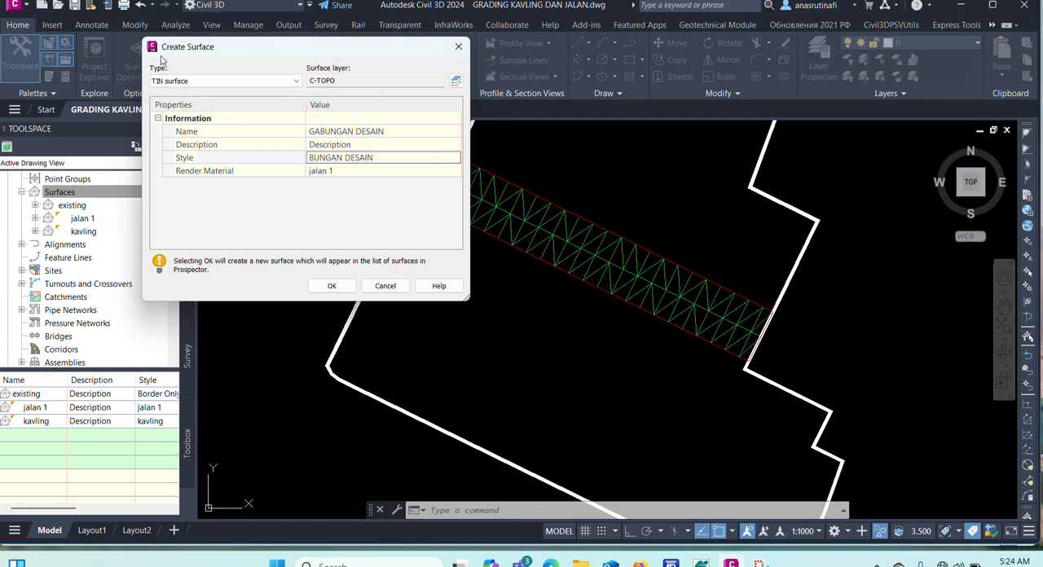
Set the render material to ByLayer and create the "GABUNGAN DESAIN" surface.
left_click(407, 166)
left_click(410, 163)
left_click(451, 171)
left_click(454, 170)
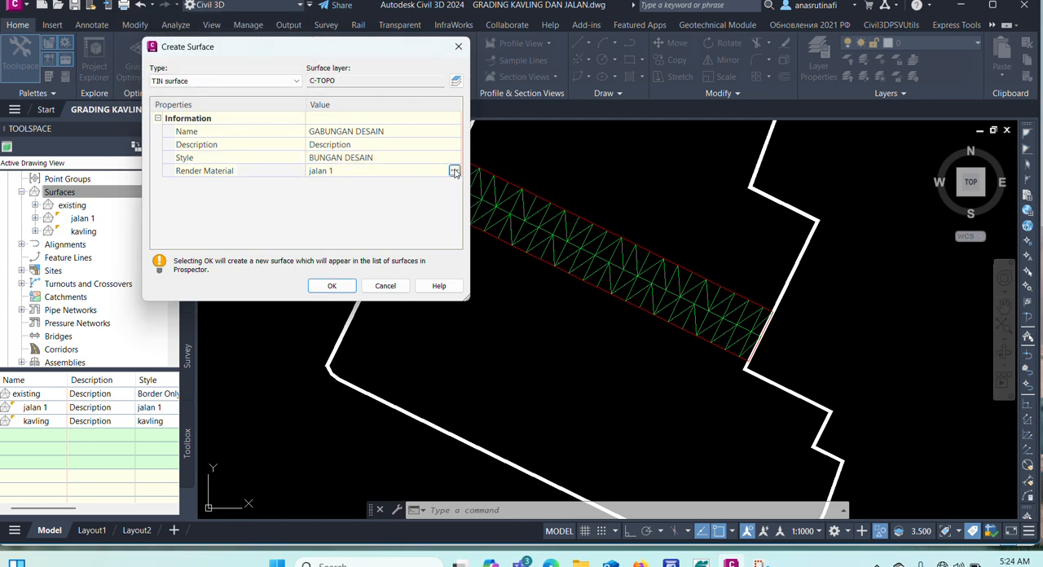
left_click(454, 171)
left_click(252, 33)
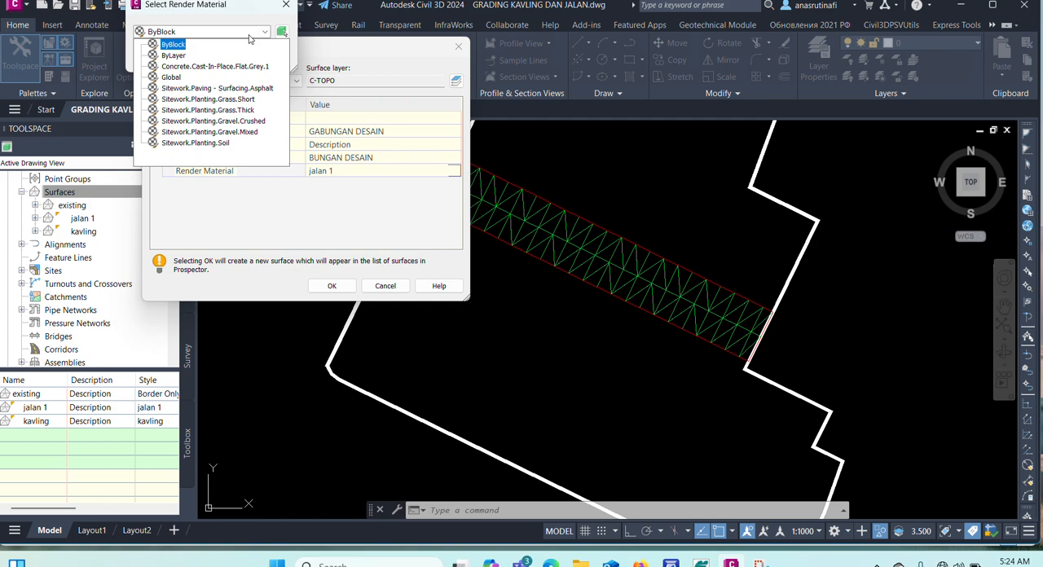
left_click(173, 47)
left_click(158, 57)
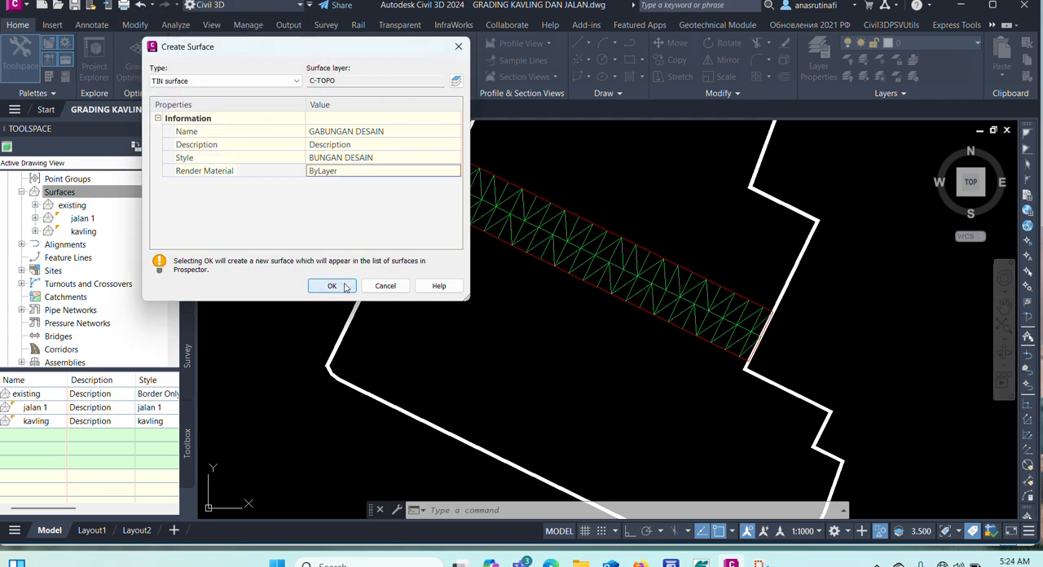
left_click(331, 285)
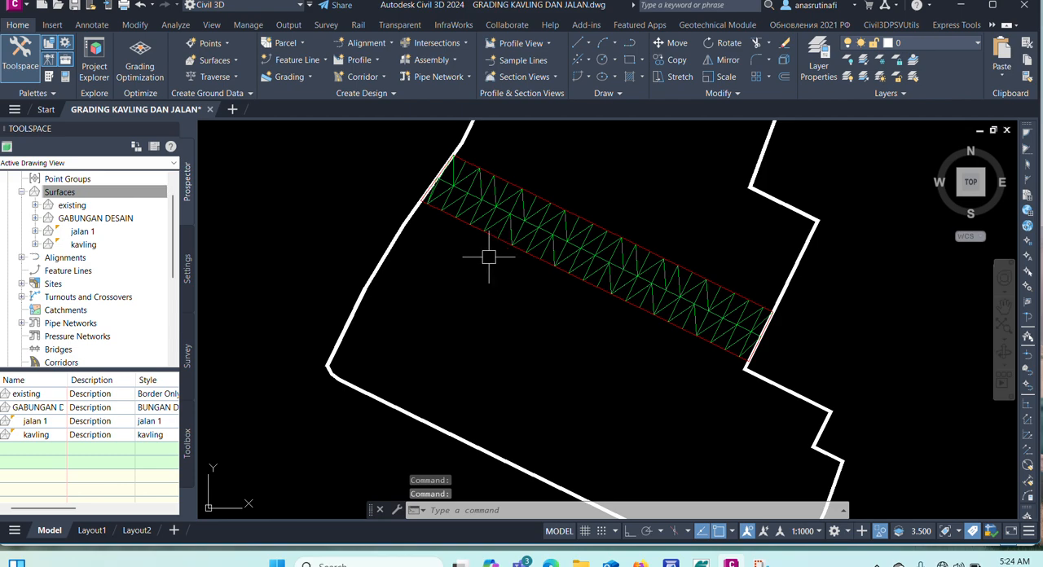
End the object isolation to bring back all hidden drawing objects.
scroll(475, 279, "down", 1)
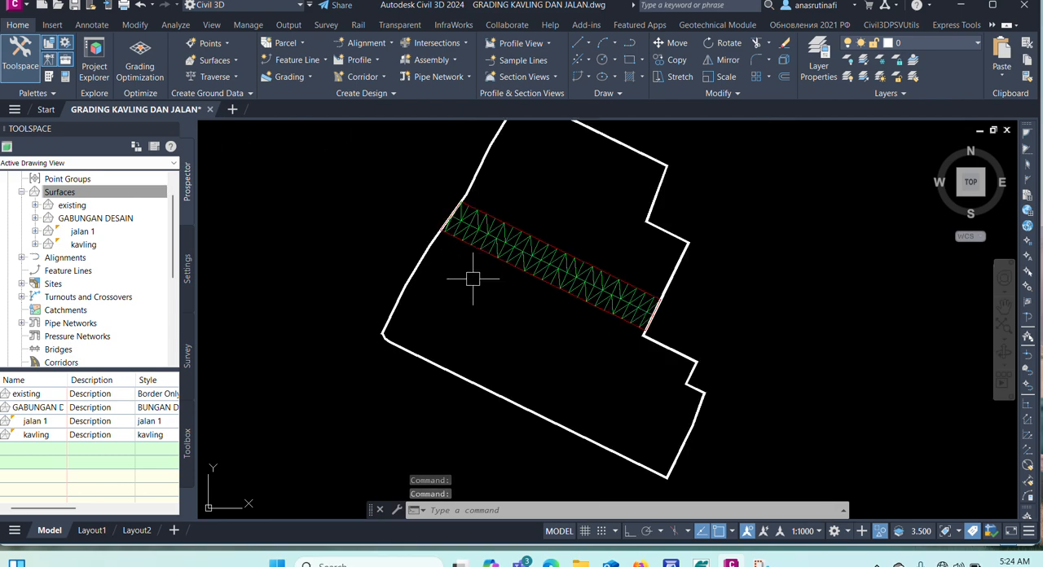
scroll(520, 245, "up", 1)
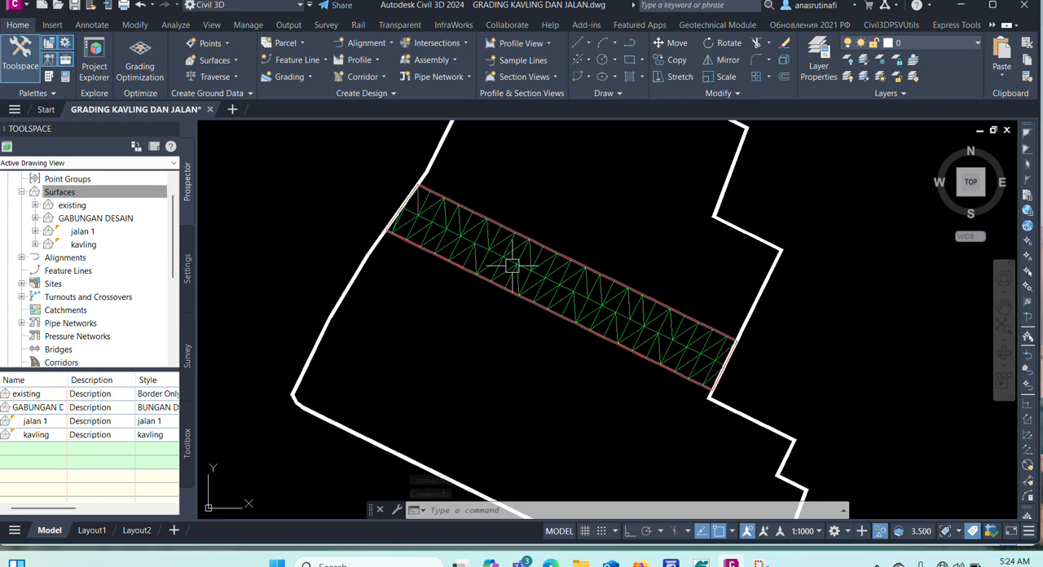
scroll(480, 254, "down", 1)
scroll(379, 208, "up", 1)
right_click(359, 160)
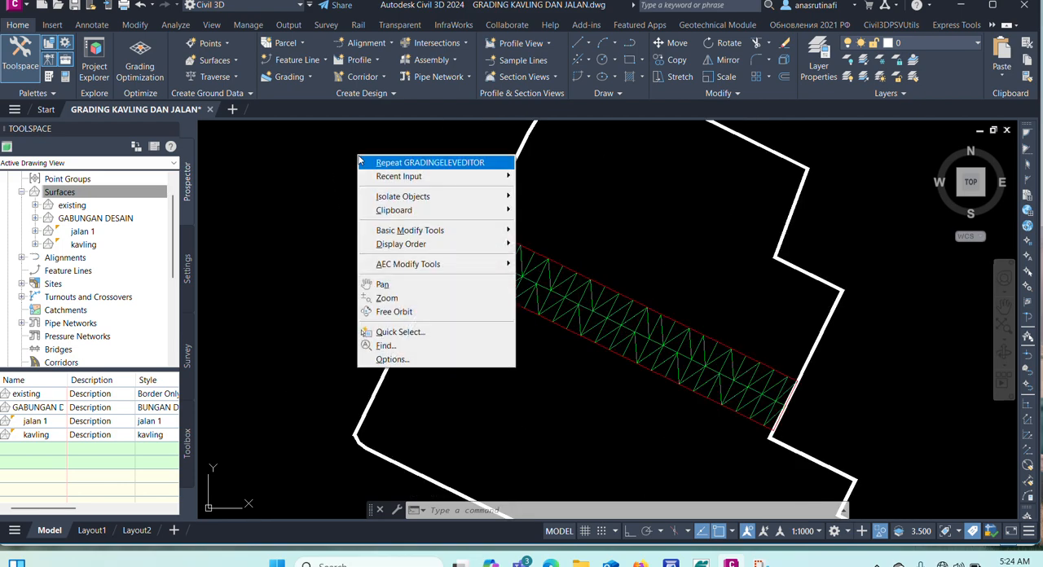
mouse_move(391, 200)
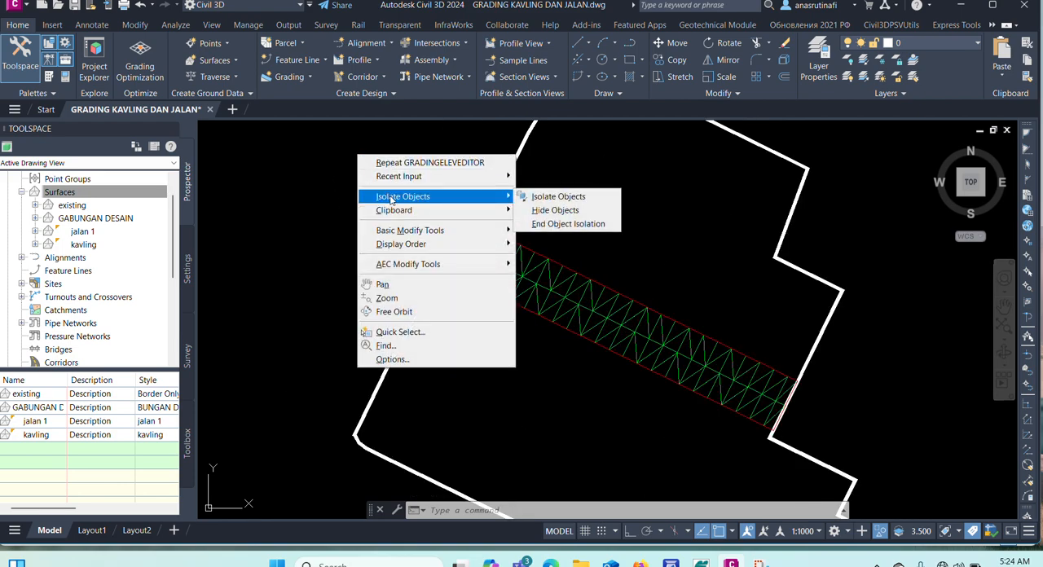
left_click(567, 224)
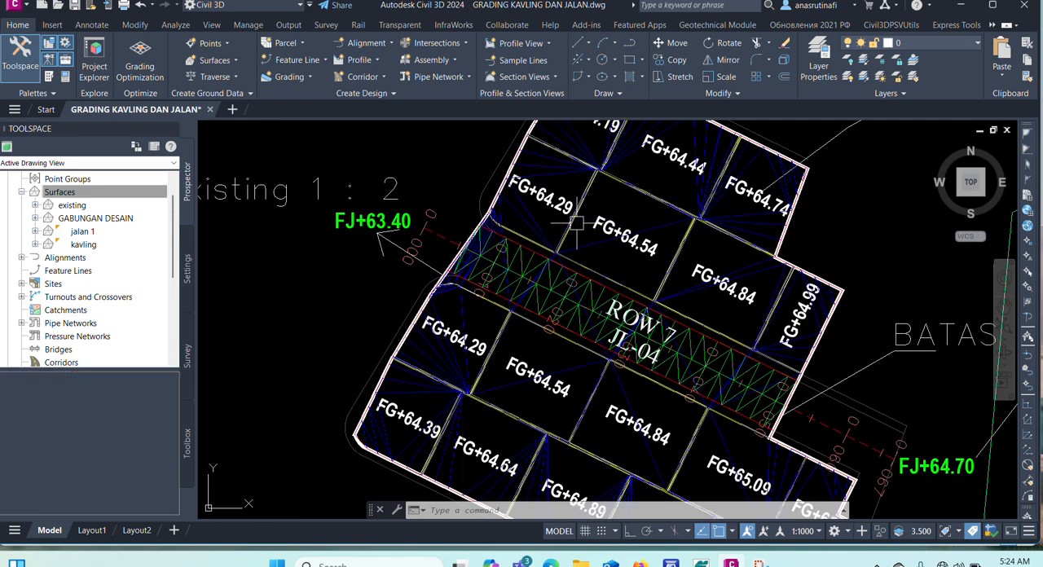
Examine how the kavling surface's triangles cross the JL-04 road, and clear the selection.
scroll(565, 234, "up", 2)
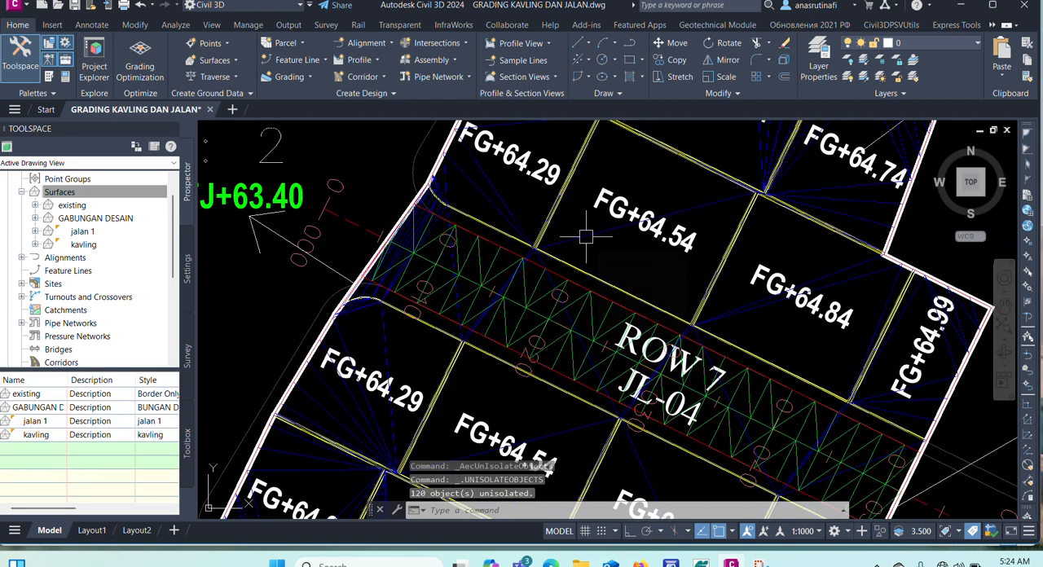
left_click(585, 236)
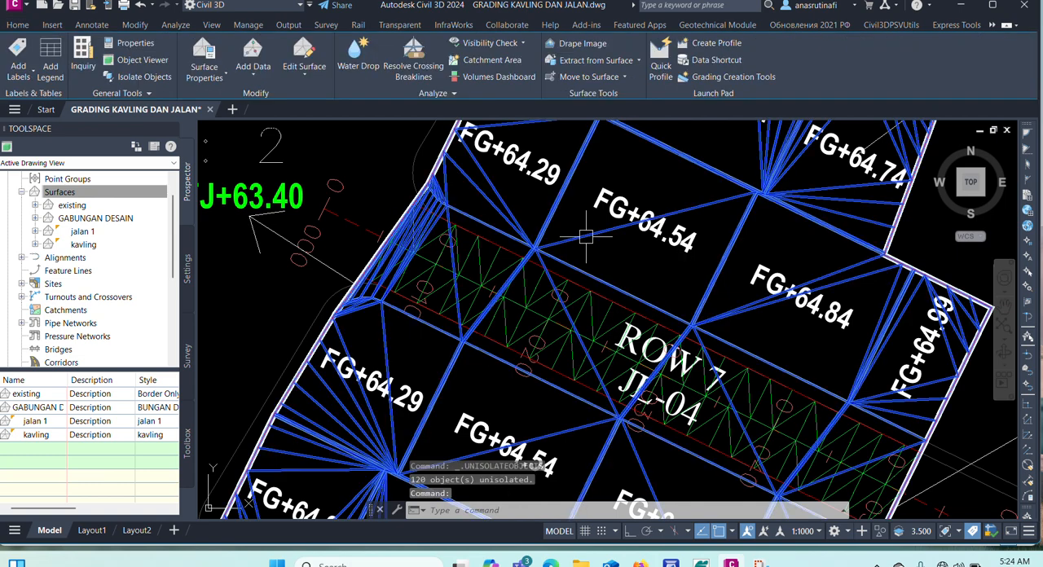
scroll(521, 309, "up", 3)
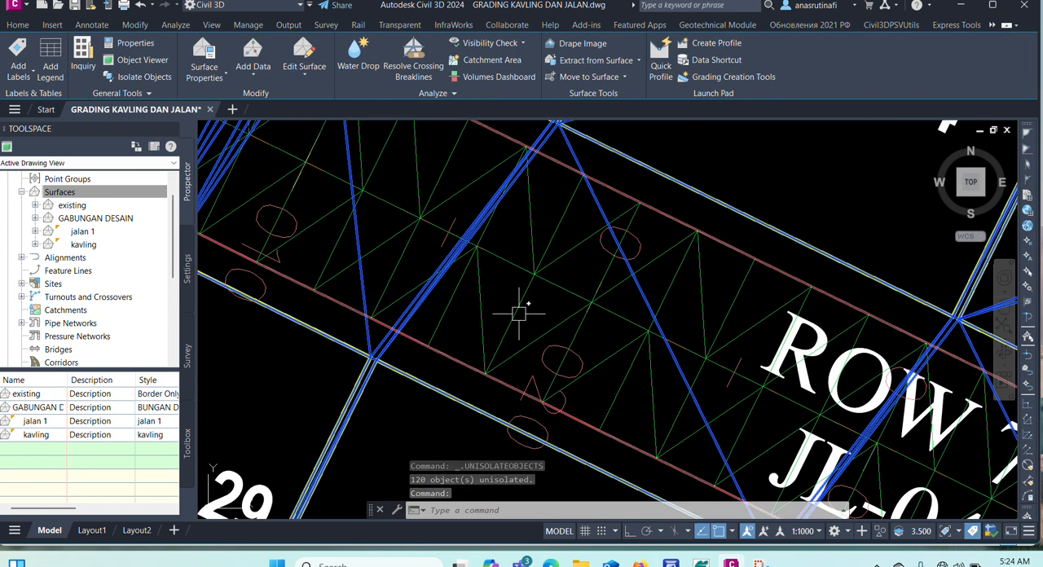
scroll(609, 275, "down", 1)
key("Escape")
key("Escape")
key("Escape")
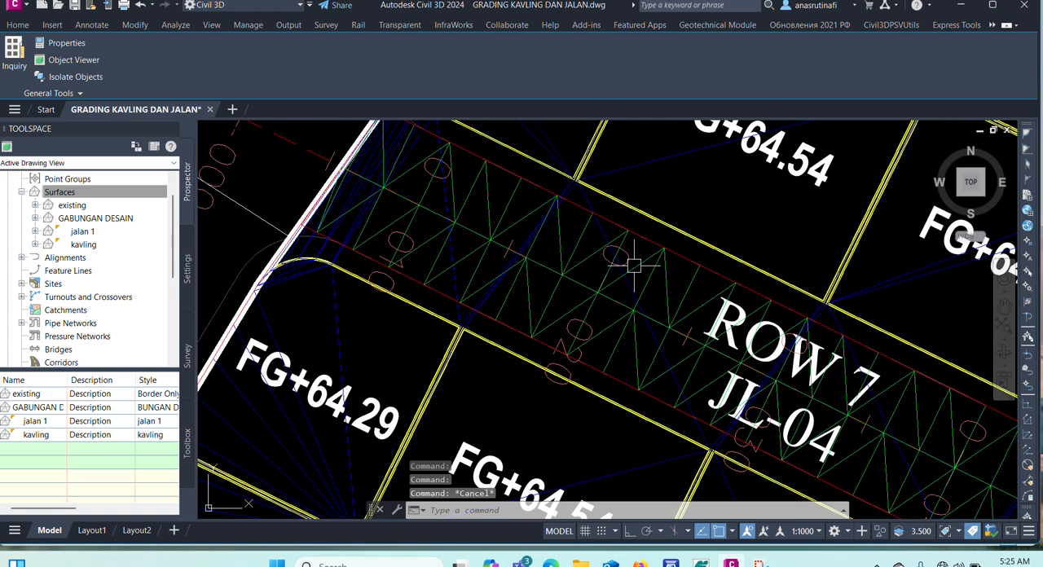
Paste the "jalan 1" and "kavling" surfaces together into the edits of the "GABUNGAN DESAIN" surface definition.
left_click(68, 218)
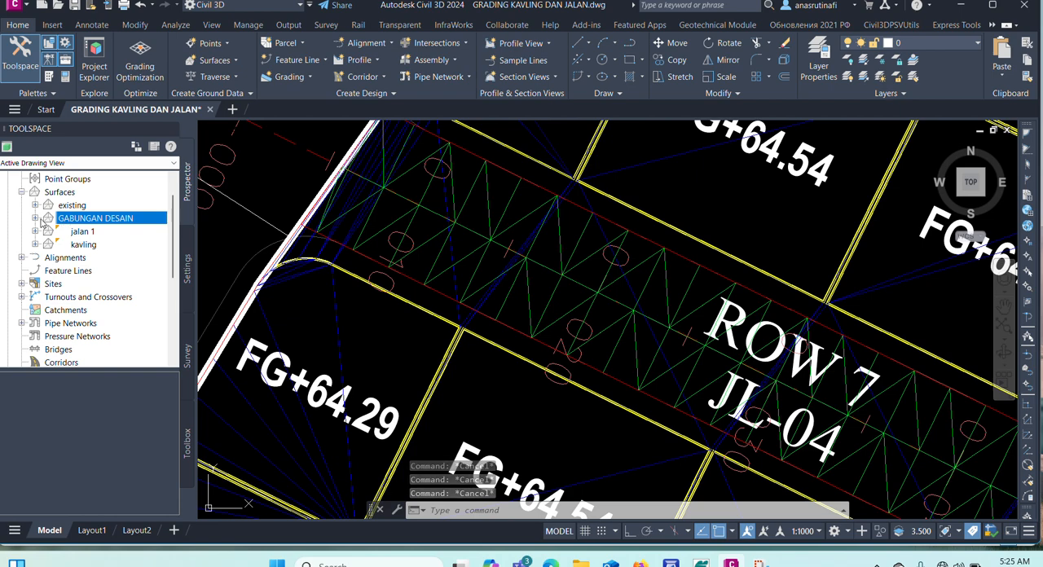
double_click(65, 218)
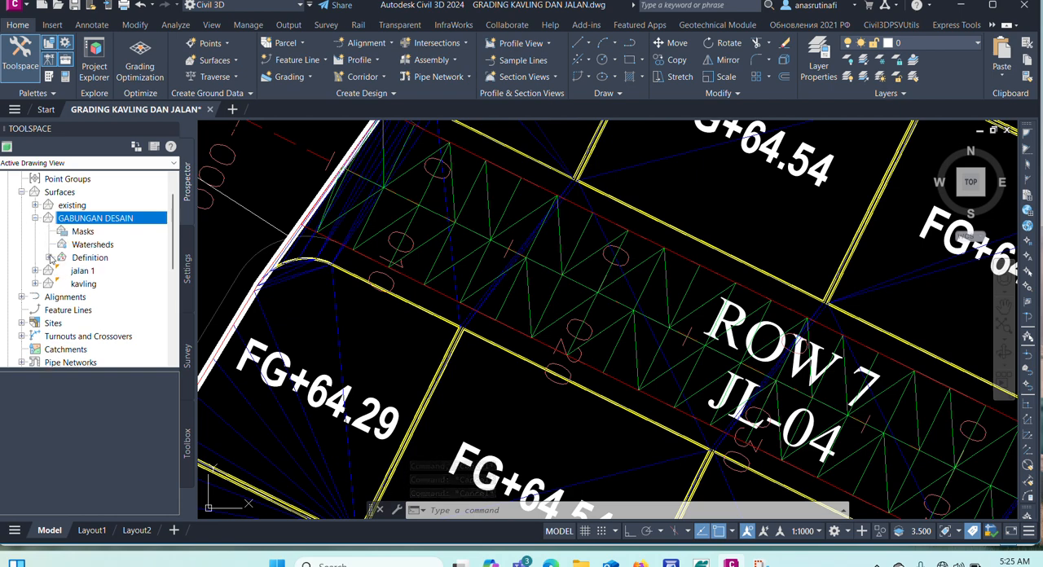
left_click(48, 258)
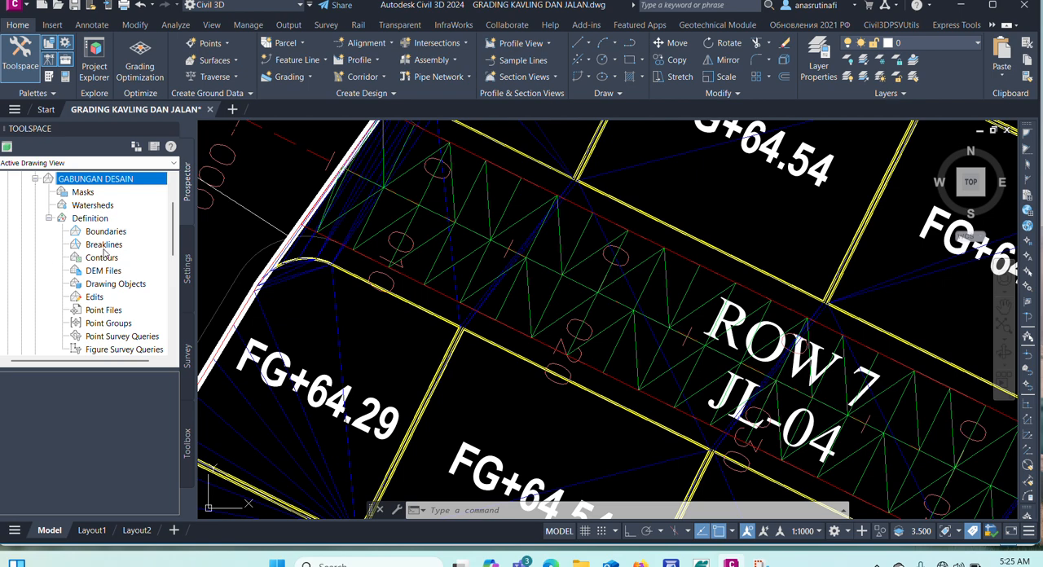
right_click(101, 299)
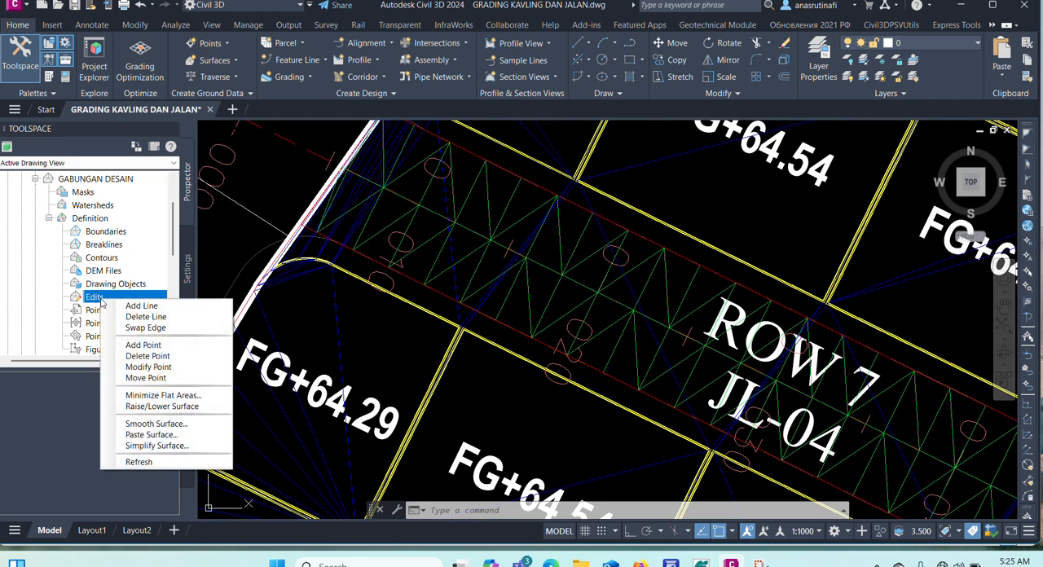
left_click(170, 437)
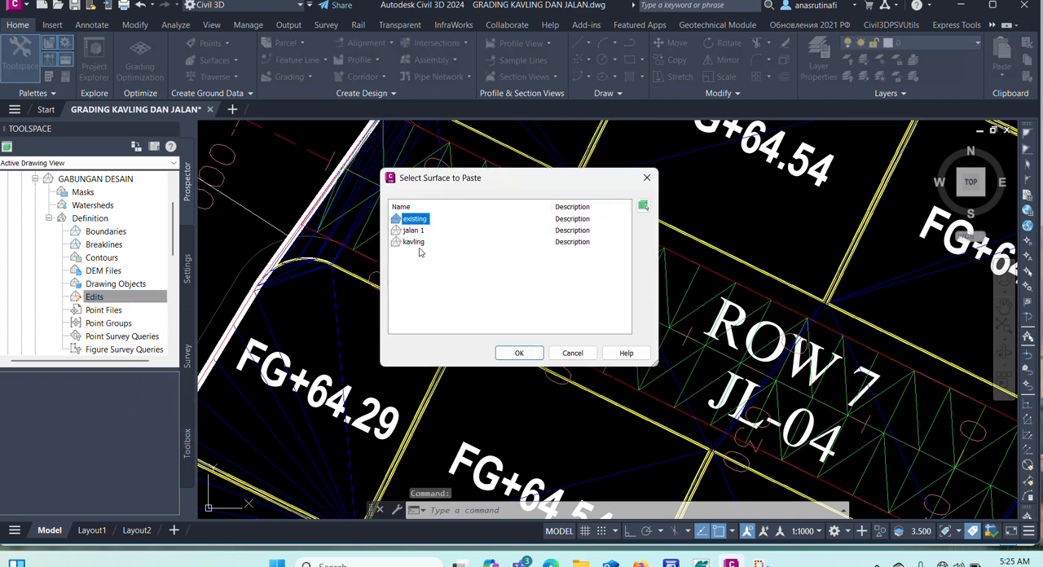
left_click(415, 243)
left_click(416, 229, "ctrl")
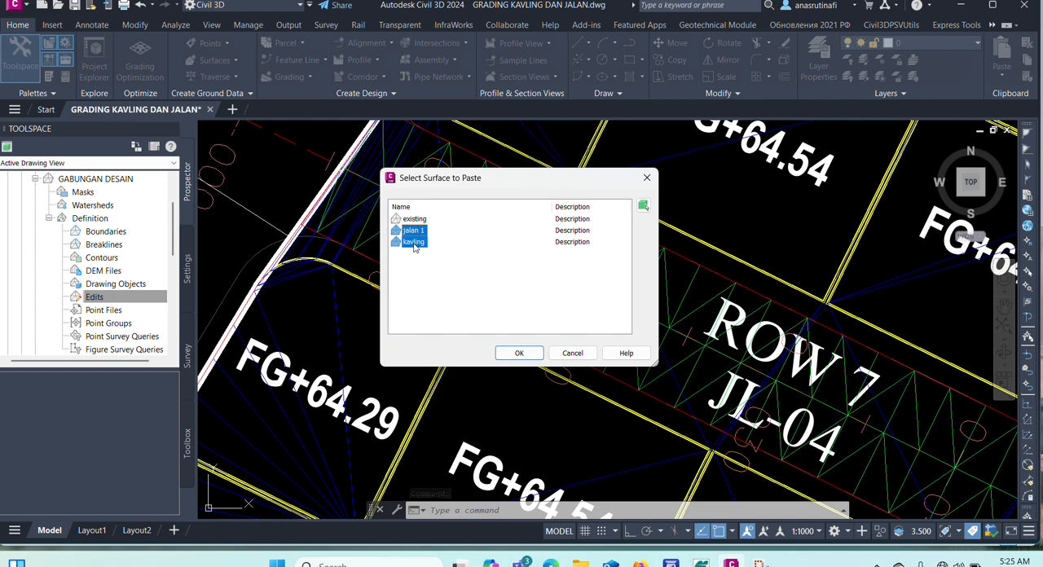
left_click(415, 243)
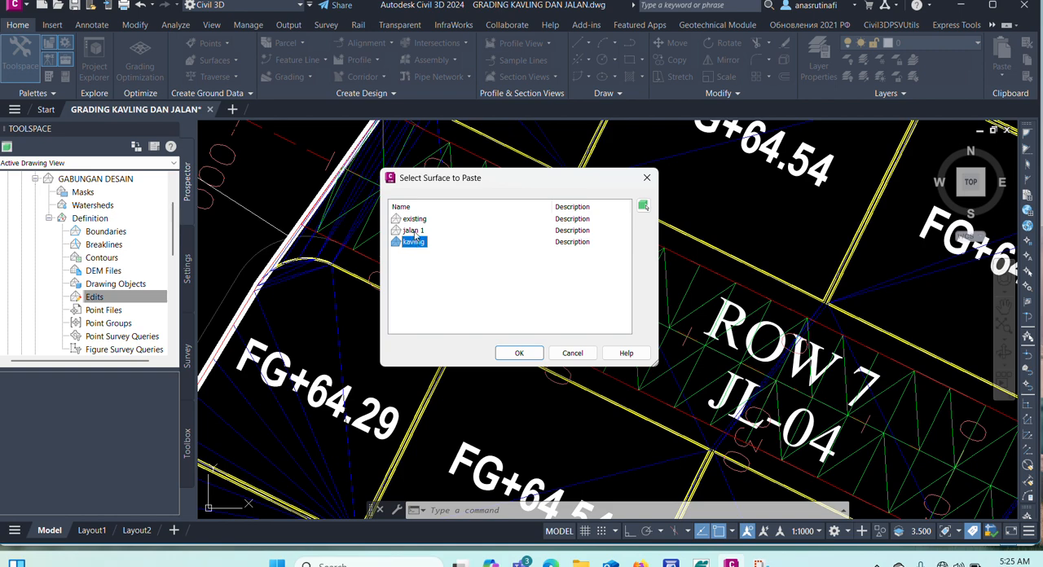
left_click(414, 231, "ctrl")
left_click(519, 353)
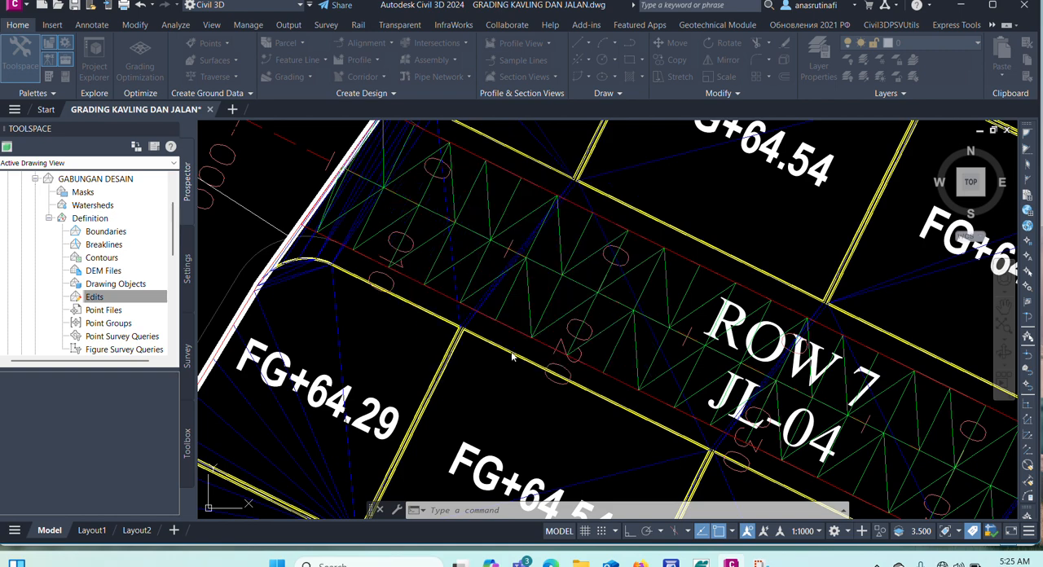
Paste the "jalan 1" surface once more into "GABUNGAN DESAIN" so the road follows the kavling paste.
left_click(650, 162)
scroll(538, 229, "down", 2)
scroll(538, 229, "down", 1)
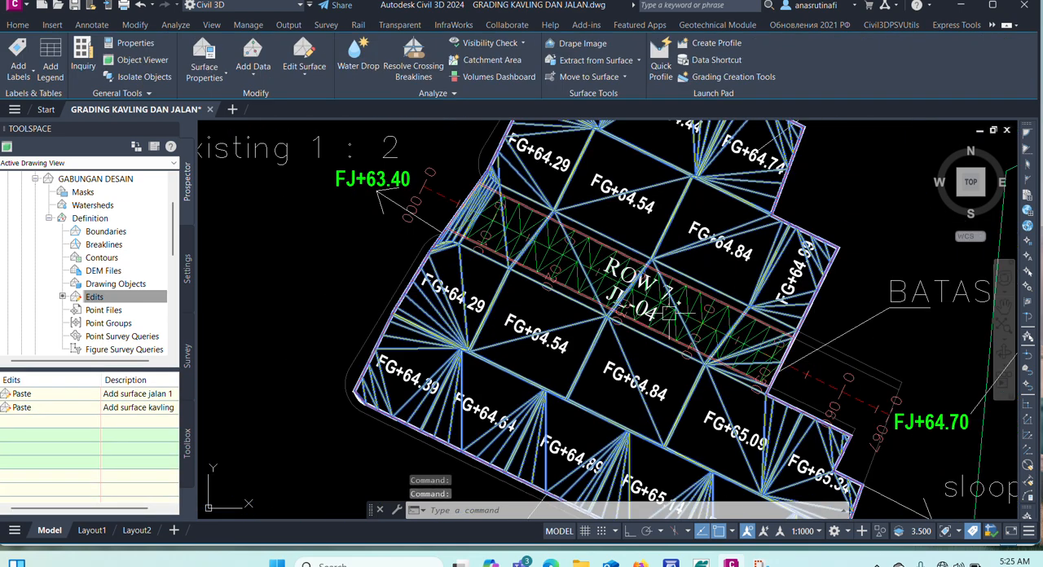
left_click(114, 296)
right_click(104, 300)
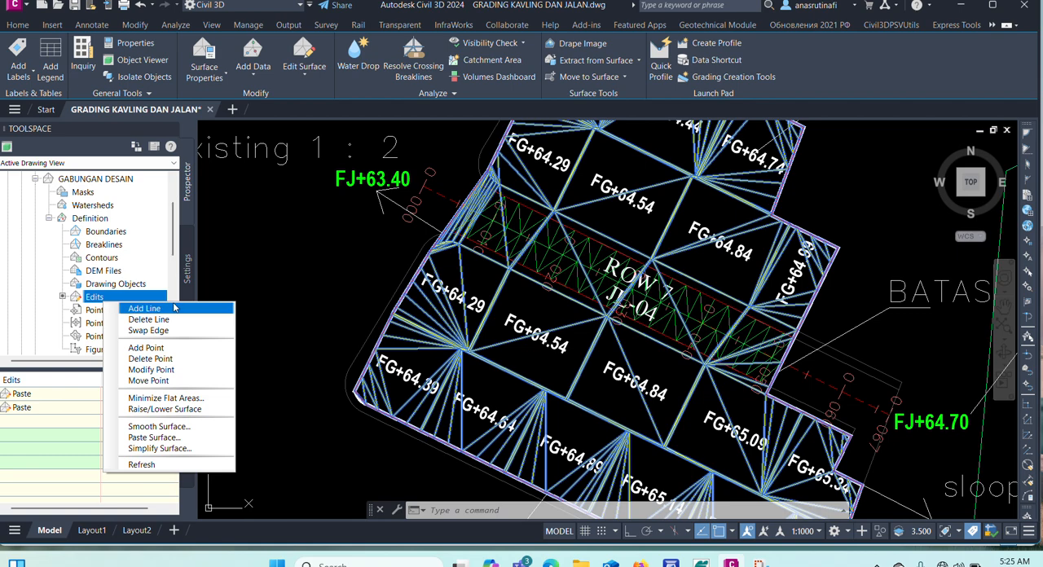
left_click(175, 438)
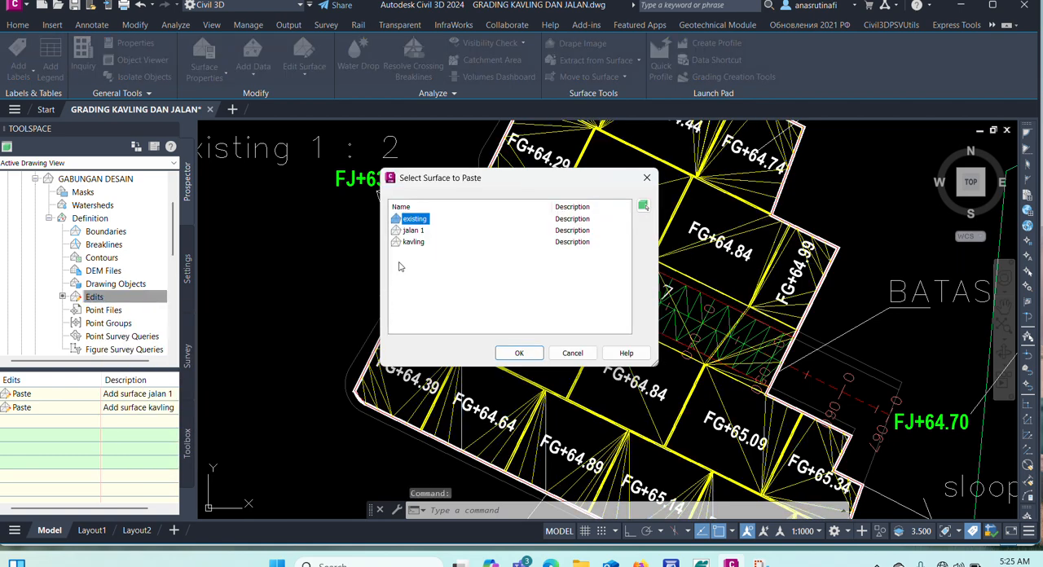
left_click(411, 231)
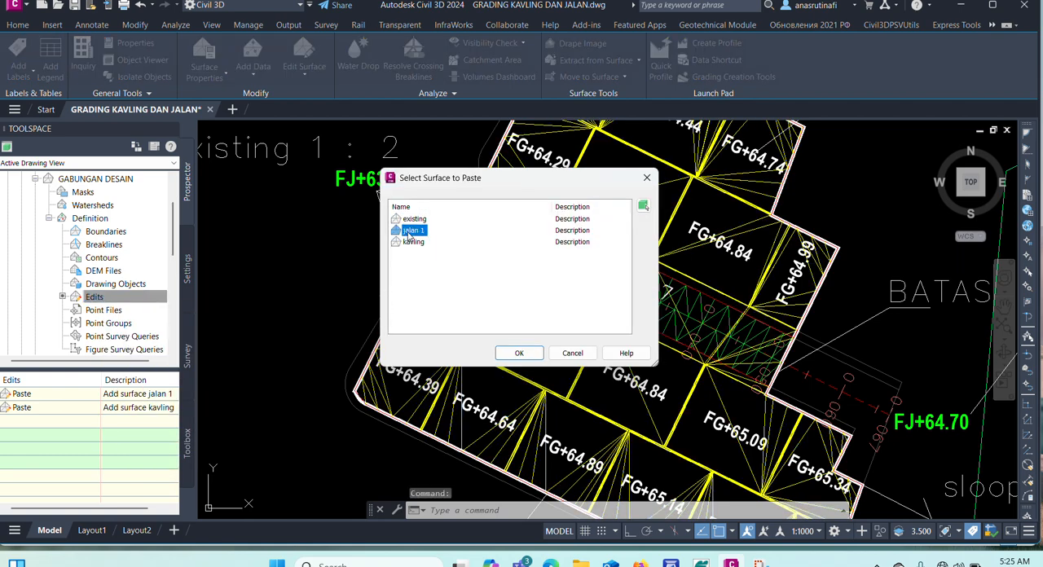
left_click(515, 353)
Inspect the combined surface's triangulation along the JL-04 road between the lots, and clear the selection.
scroll(559, 229, "up", 2)
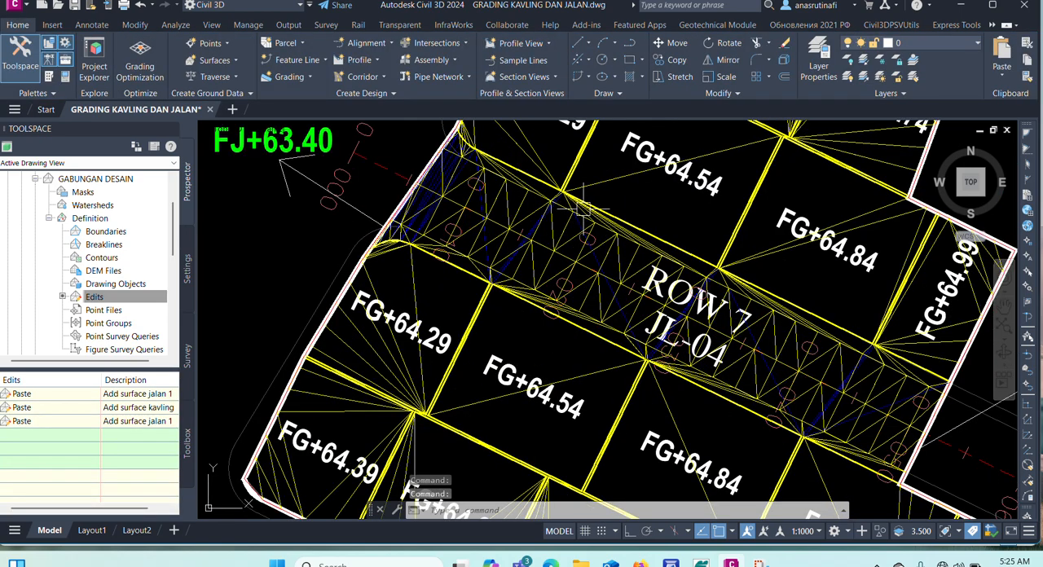
scroll(585, 214, "up", 2)
key("Escape")
key("Escape")
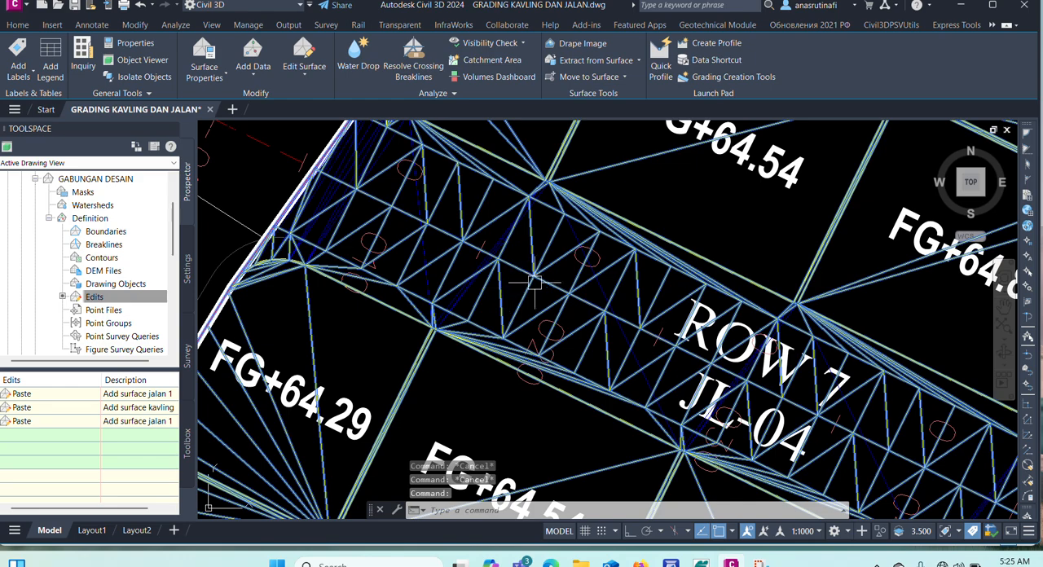
key("Escape")
key("Escape")
Open the "GABUNGAN DESAIN" surface in the Object Viewer and orbit it to examine the road and lots in 3D.
scroll(677, 236, "down", 4)
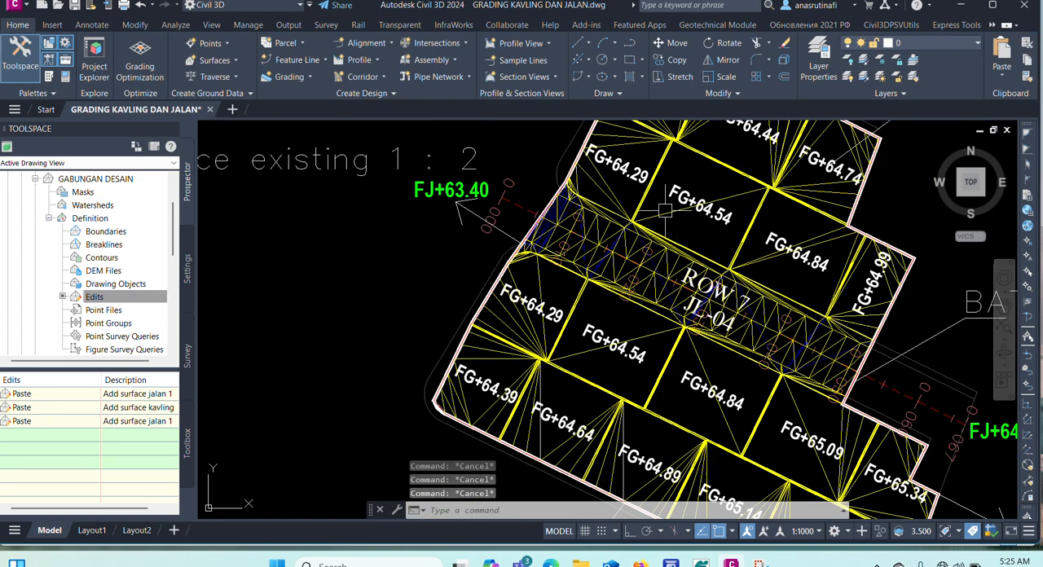
left_click(676, 236)
right_click(690, 238)
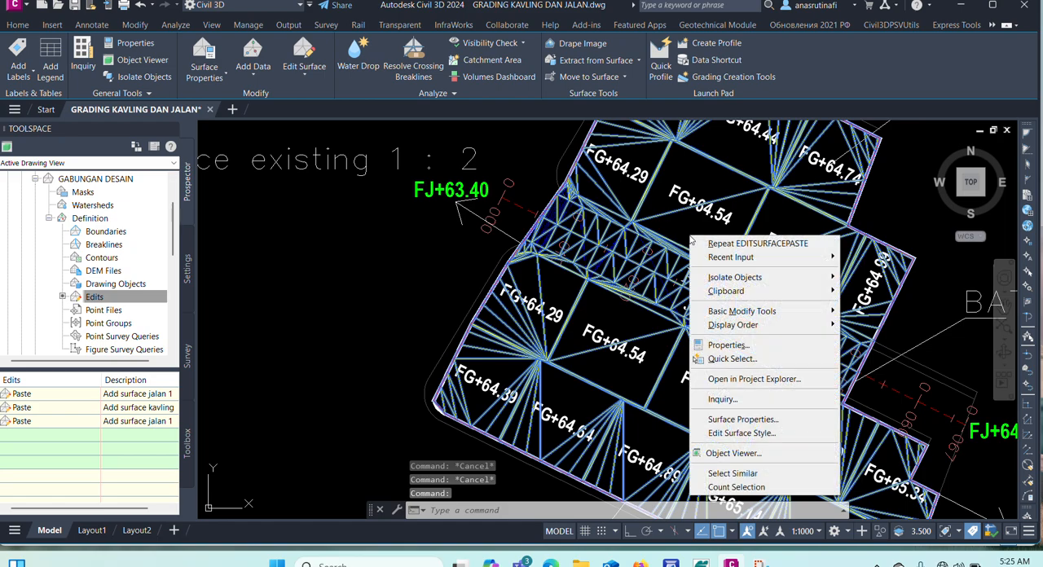
left_click(733, 453)
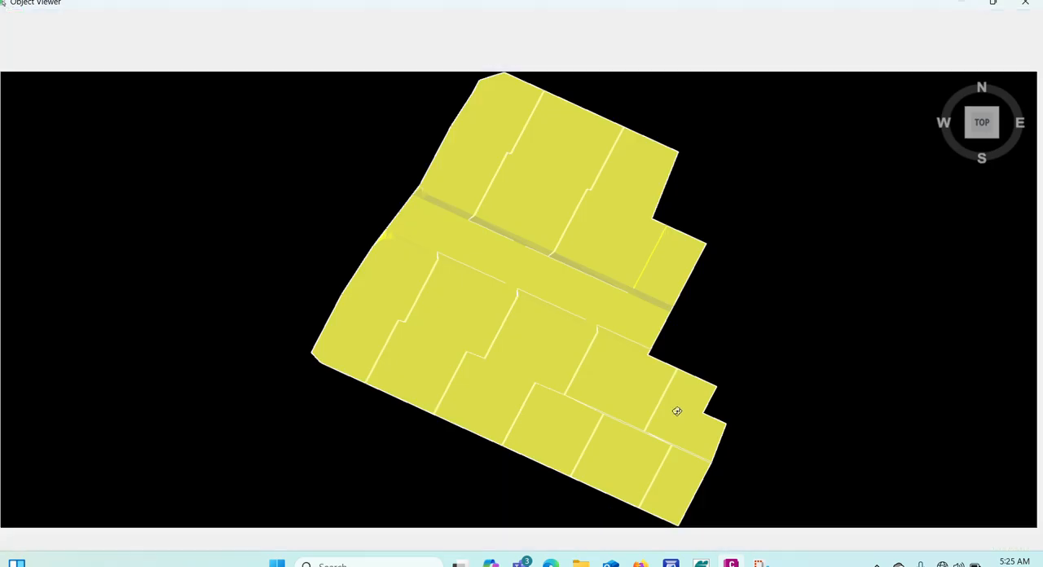
scroll(395, 266, "up", 2)
left_click_drag(395, 267, 324, 283)
scroll(410, 251, "up", 4)
scroll(431, 295, "down", 4)
mouse_move(430, 295)
left_mouse_down()
mouse_move(400, 324)
mouse_move(418, 332)
left_mouse_up()
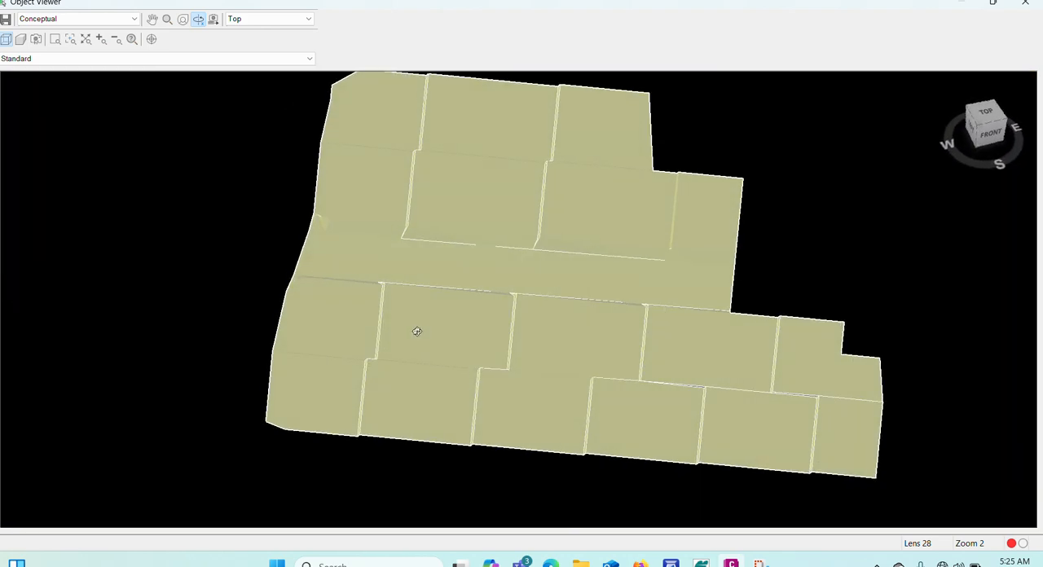
Close the Object Viewer and examine the plan triangulation along the JL-04 road and the adjoining lots.
key("Escape")
key("Escape")
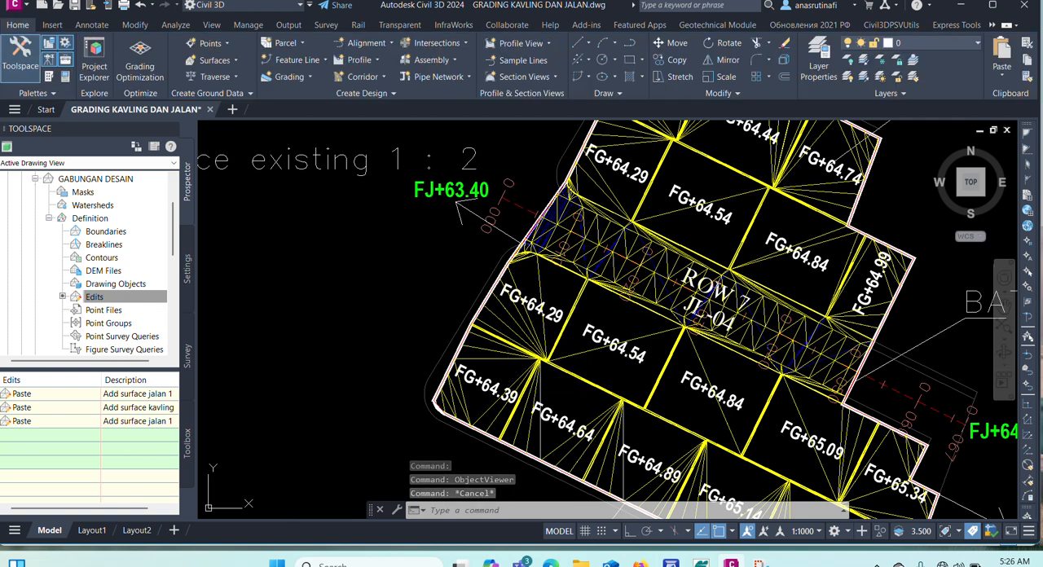
scroll(567, 221, "up", 4)
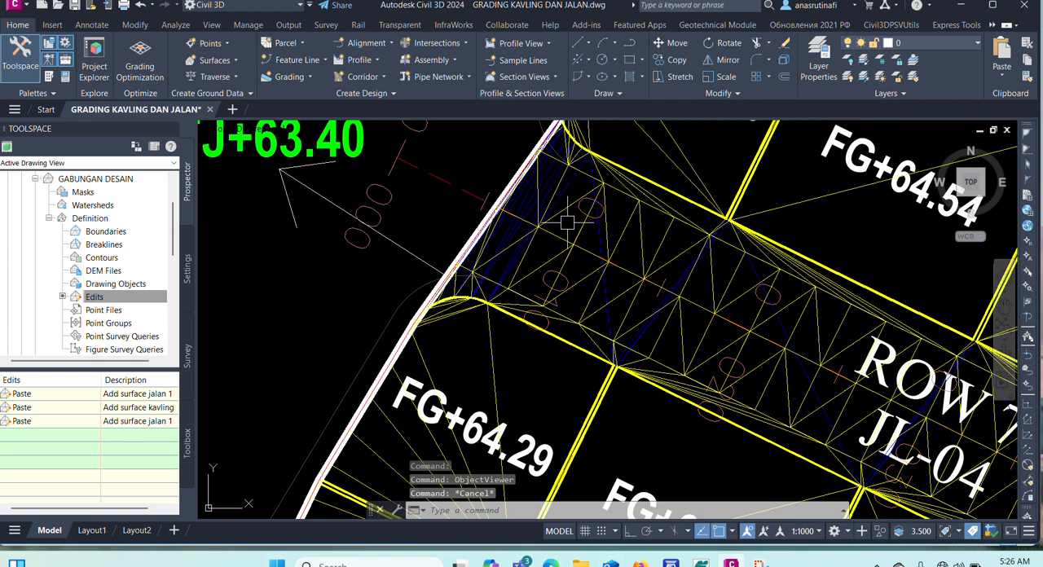
scroll(506, 332, "down", 2)
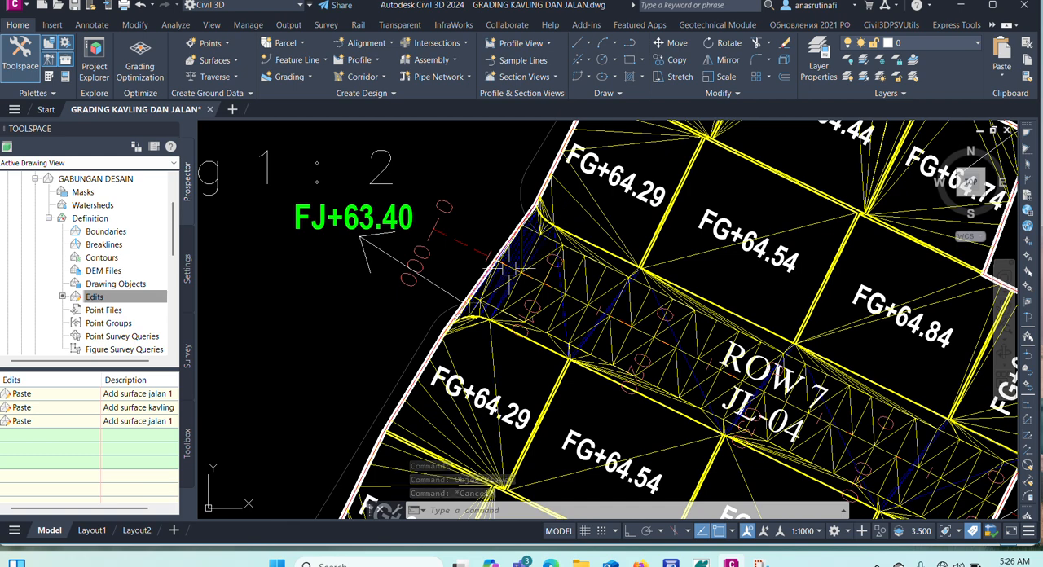
scroll(554, 253, "down", 2)
scroll(650, 246, "up", 4)
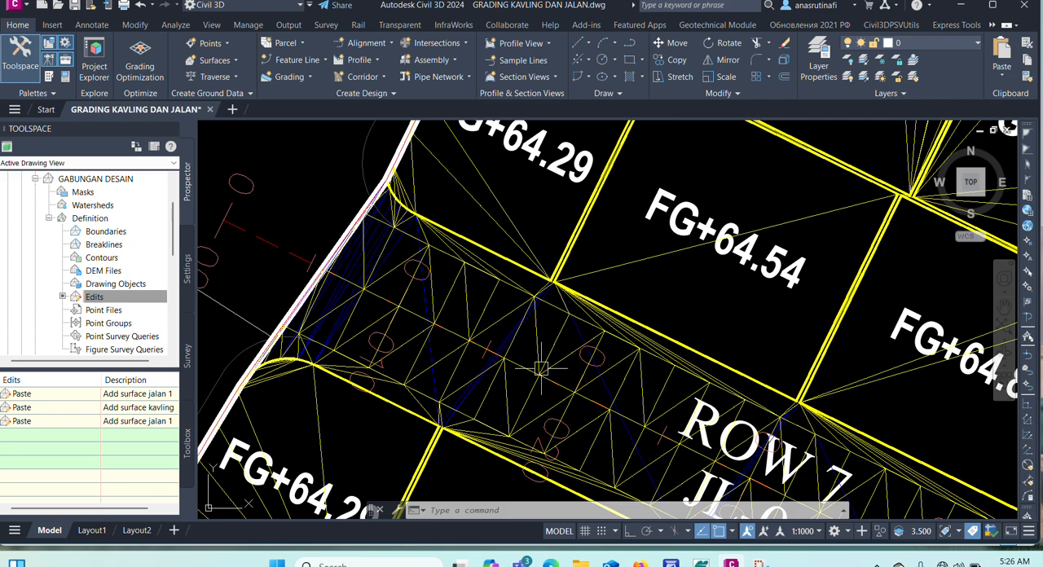
scroll(537, 359, "down", 5)
scroll(540, 386, "up", 3)
scroll(619, 387, "down", 3)
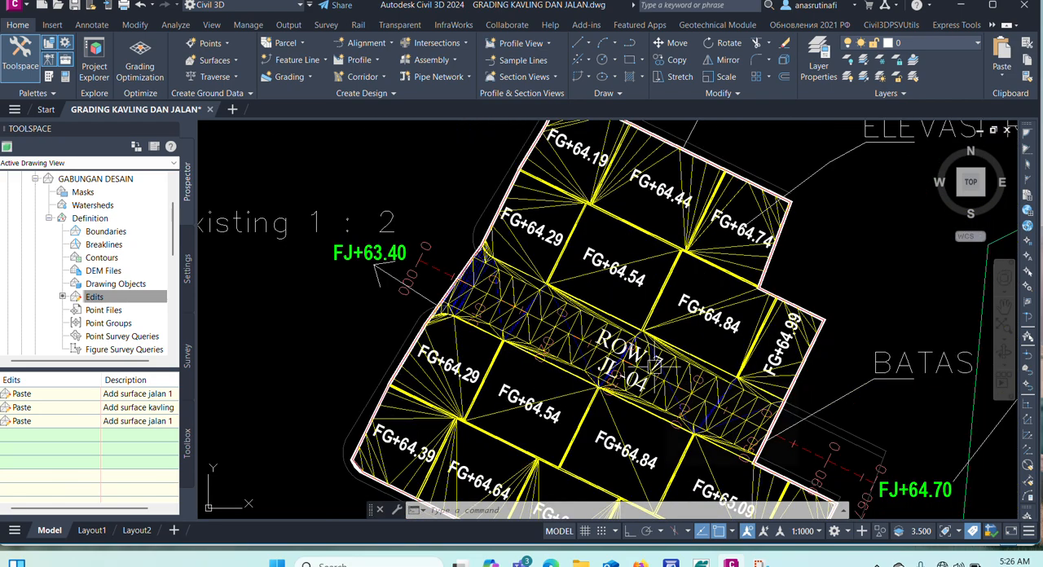
mouse_move(660, 376)
scroll(672, 202, "up", 4)
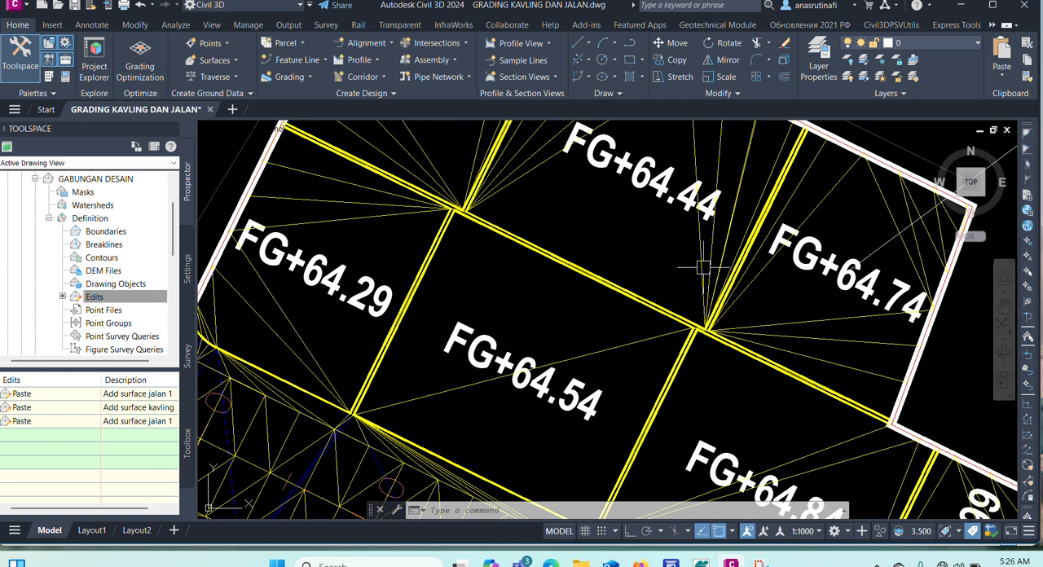
Highlight the "GABUNGAN DESAIN" surface, examine its outer edge around the lots and road, and clear the selection.
left_click(702, 269)
scroll(702, 269, "down", 4)
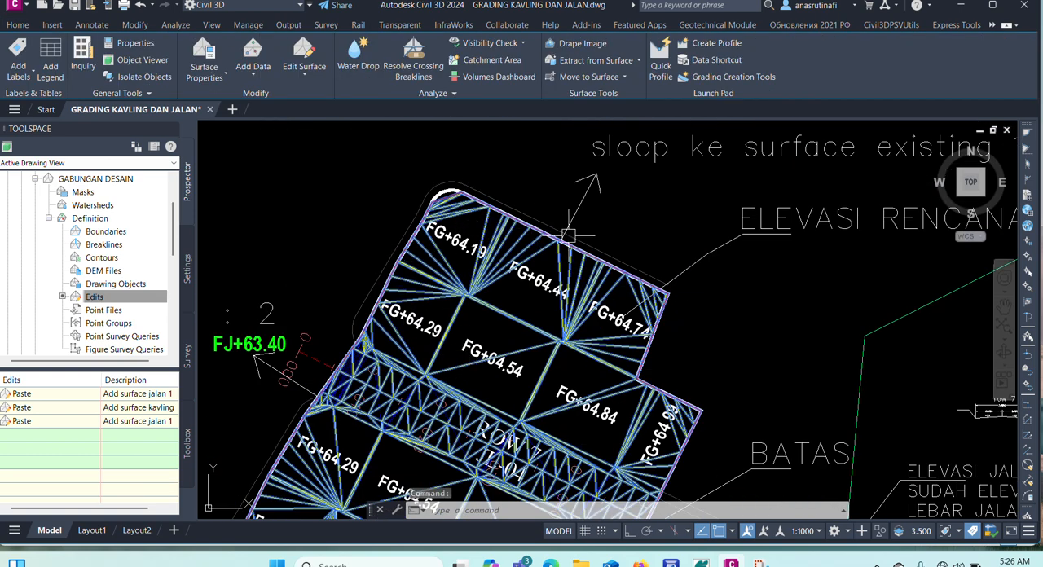
scroll(568, 236, "down", 3)
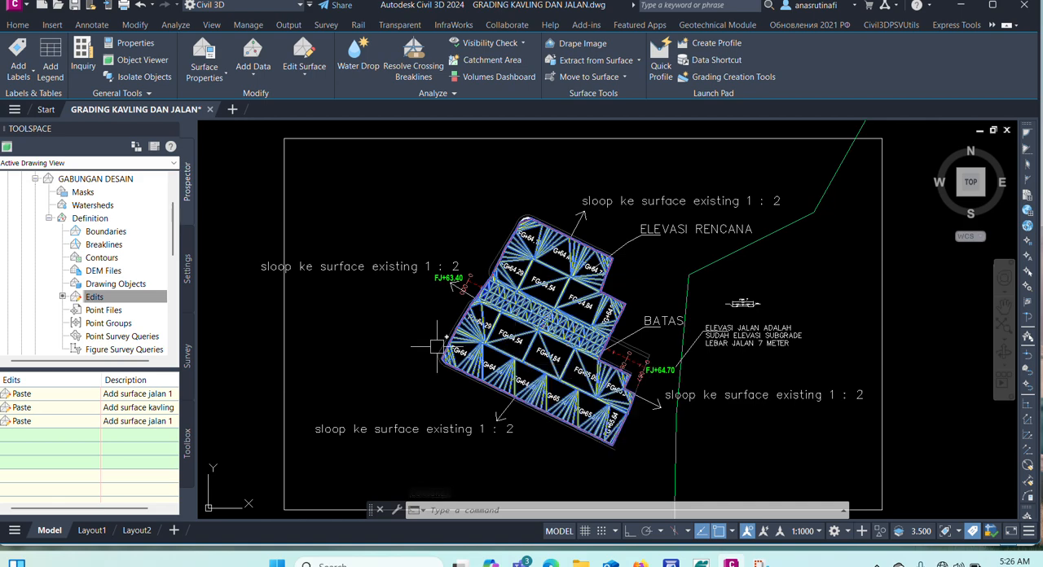
scroll(403, 376, "up", 3)
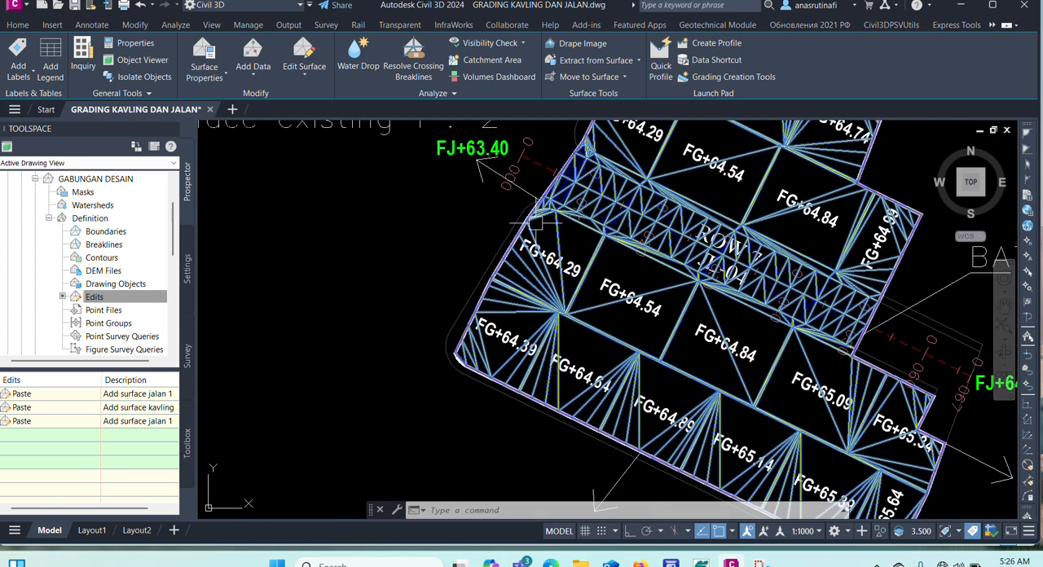
scroll(508, 389, "down", 2)
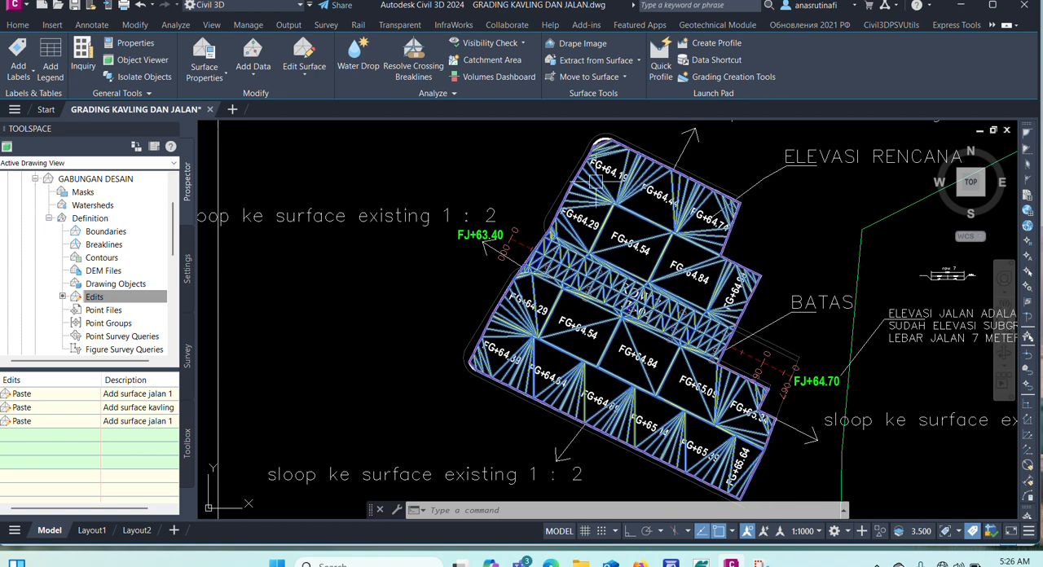
scroll(469, 368, "up", 4)
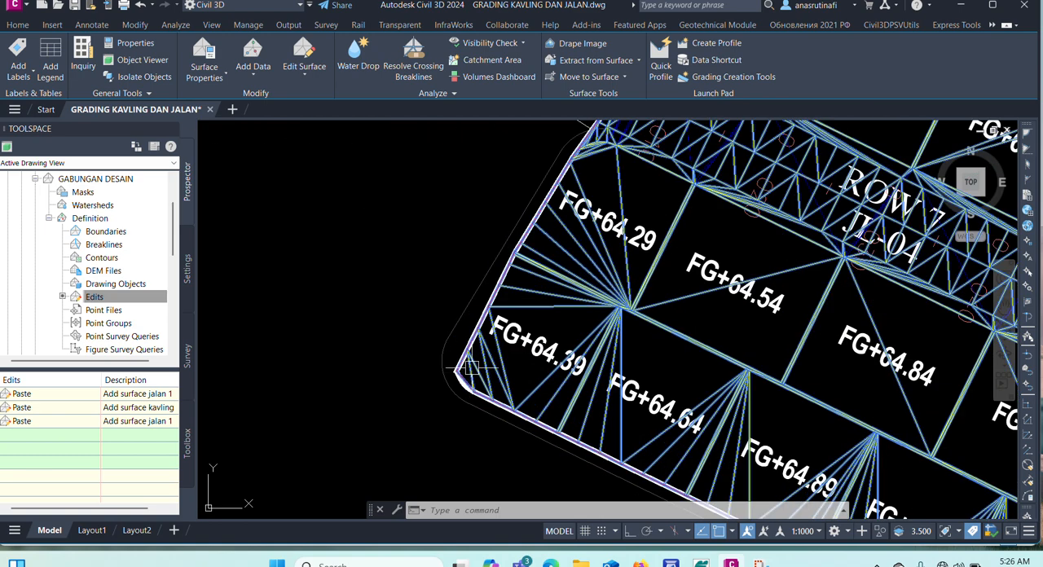
scroll(501, 275, "down", 4)
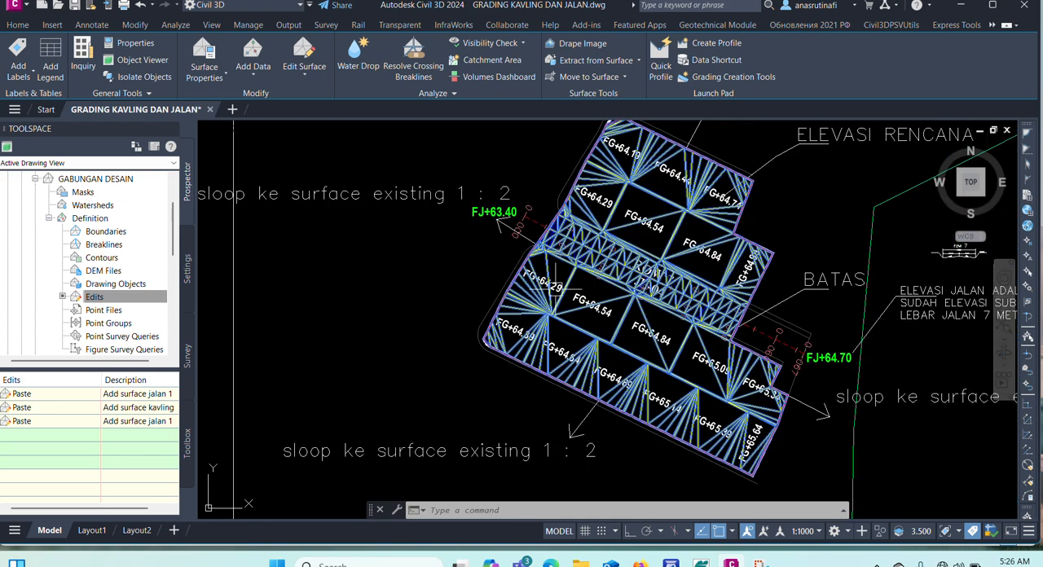
scroll(616, 208, "up", 3)
key("Escape")
key("Escape")
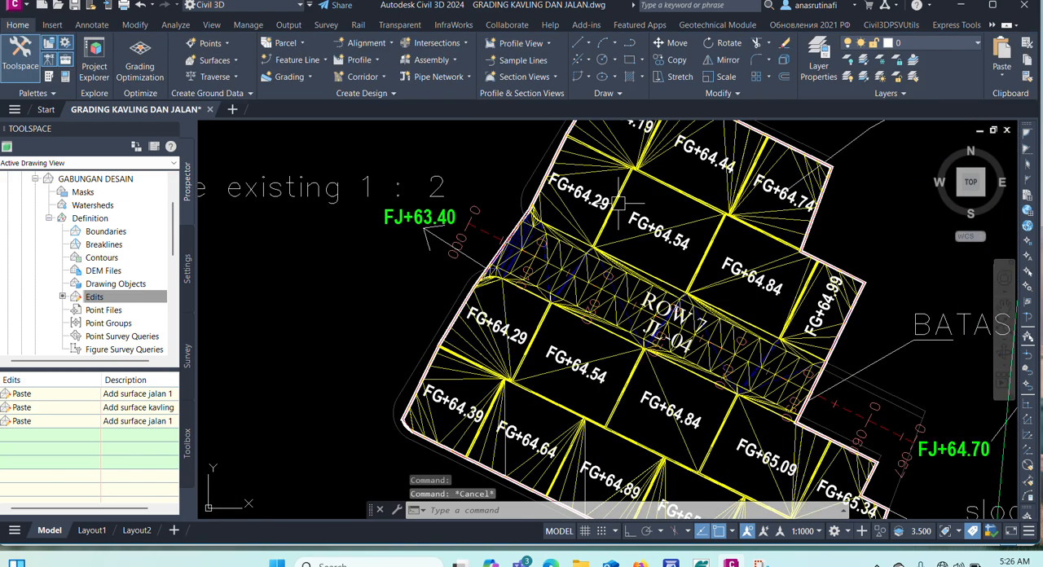
Extract only the border, without the triangles, from the "GABUNGAN DESAIN" surface as a drawing object.
scroll(613, 213, "down", 2)
scroll(613, 213, "up", 5)
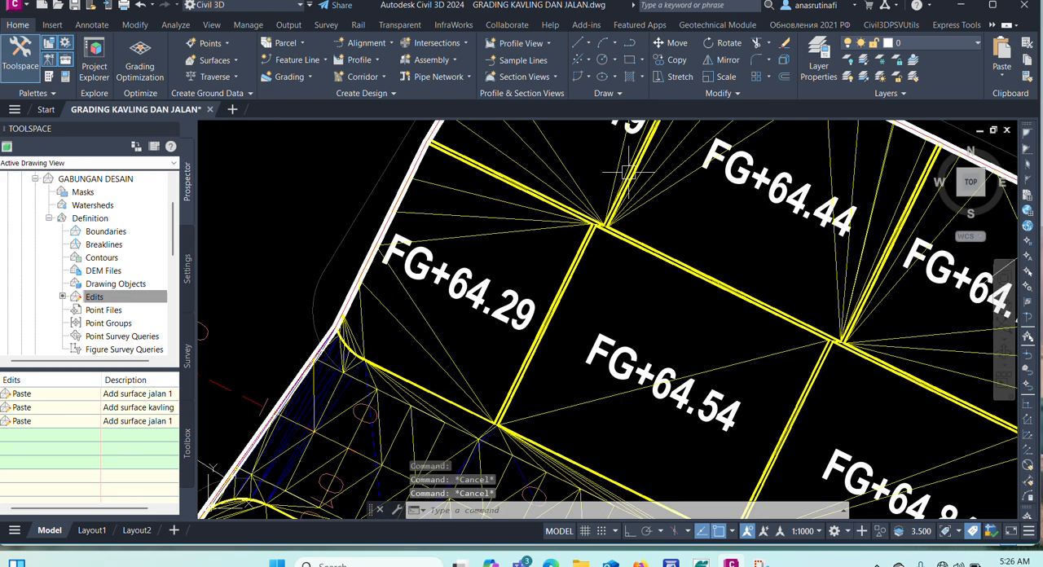
left_click(510, 232)
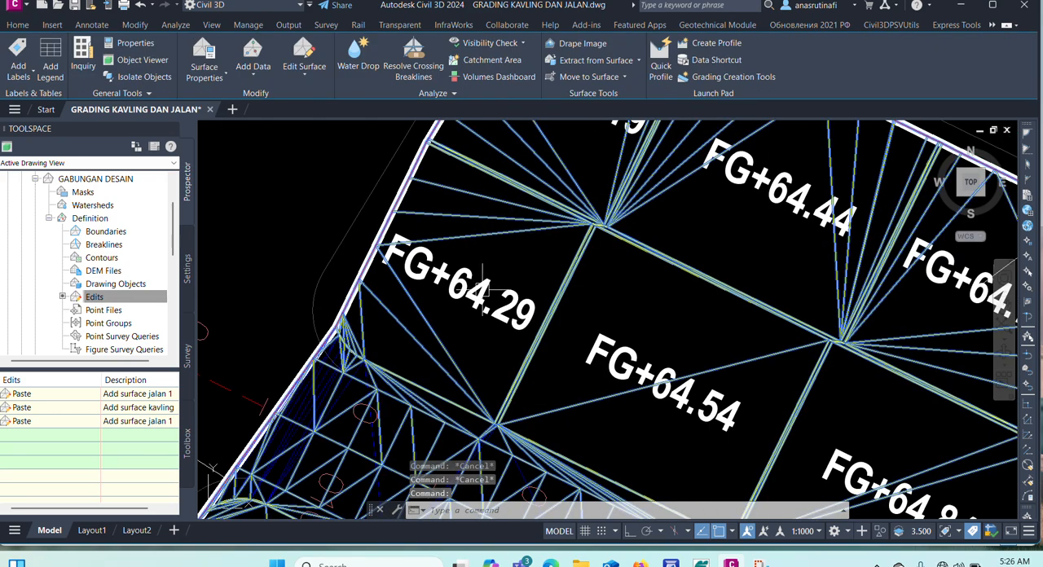
scroll(487, 322, "down", 3)
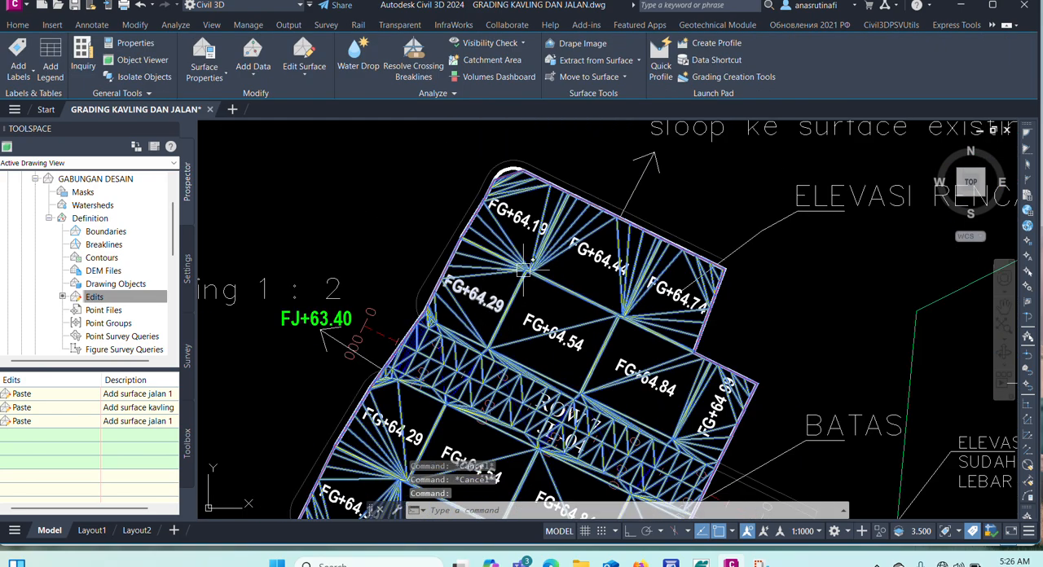
left_click(574, 61)
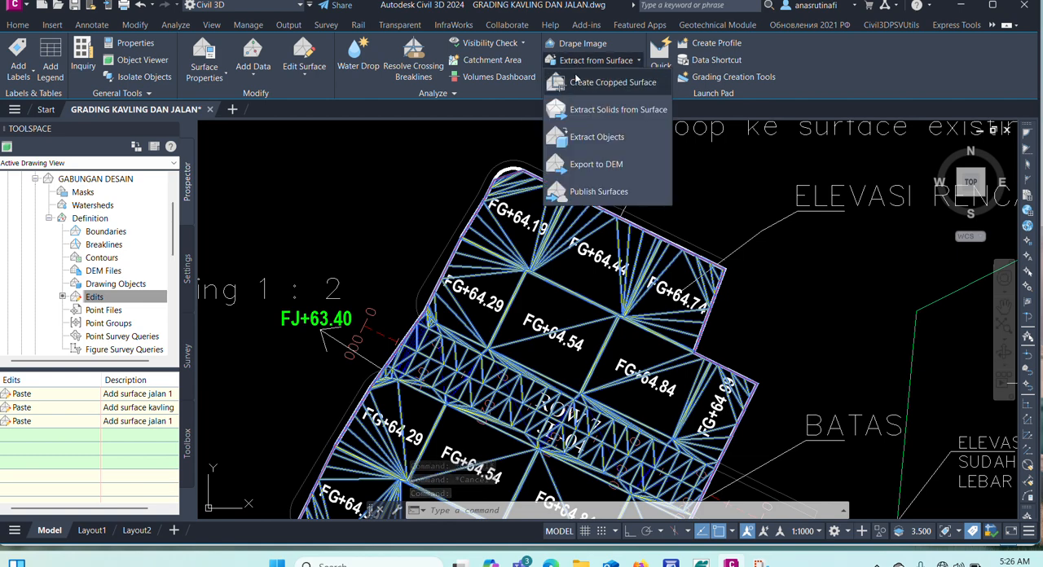
left_click(583, 138)
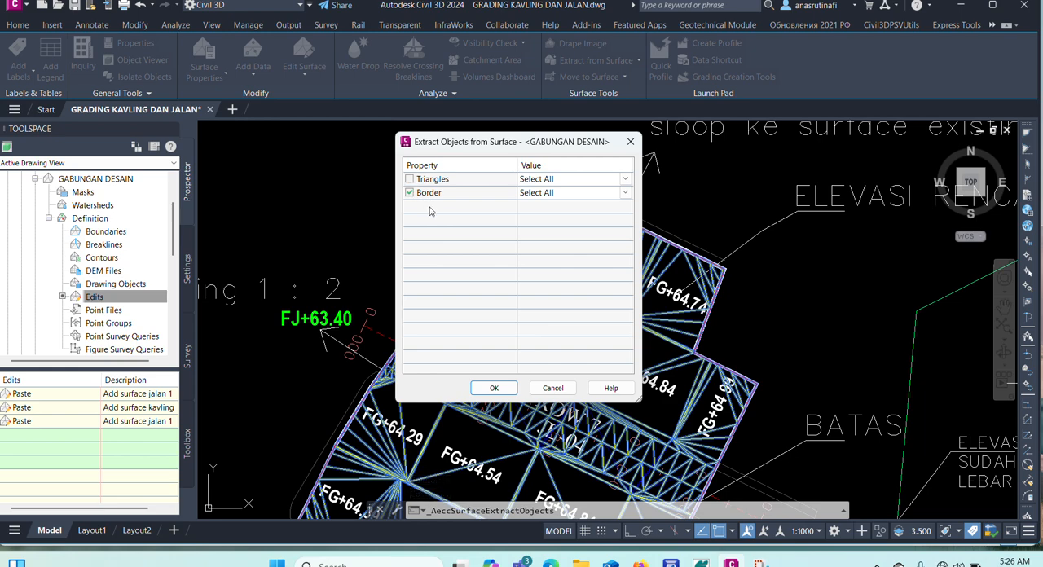
left_click(494, 390)
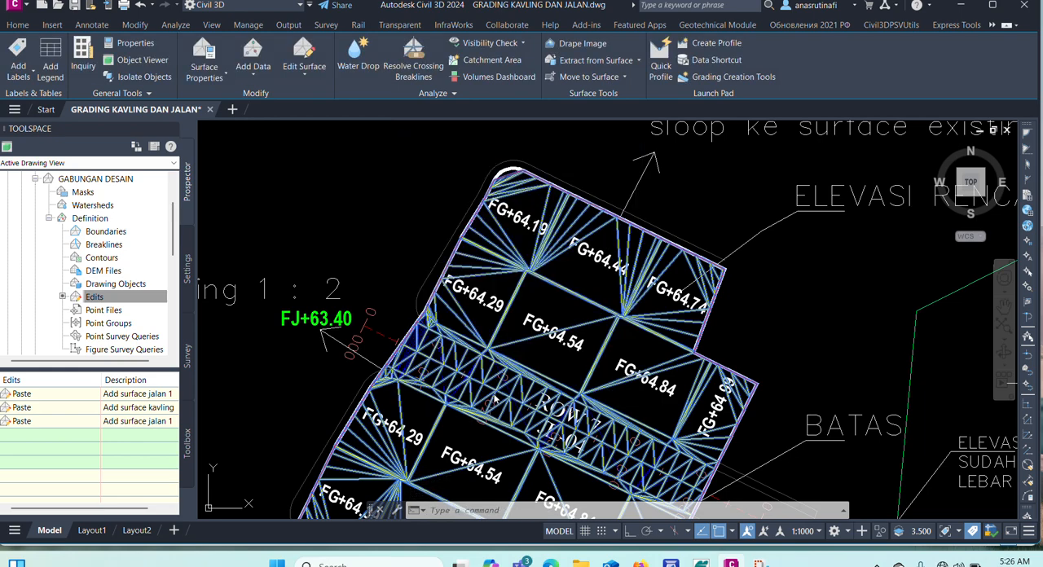
scroll(397, 375, "up", 10)
key("Escape")
key("Escape")
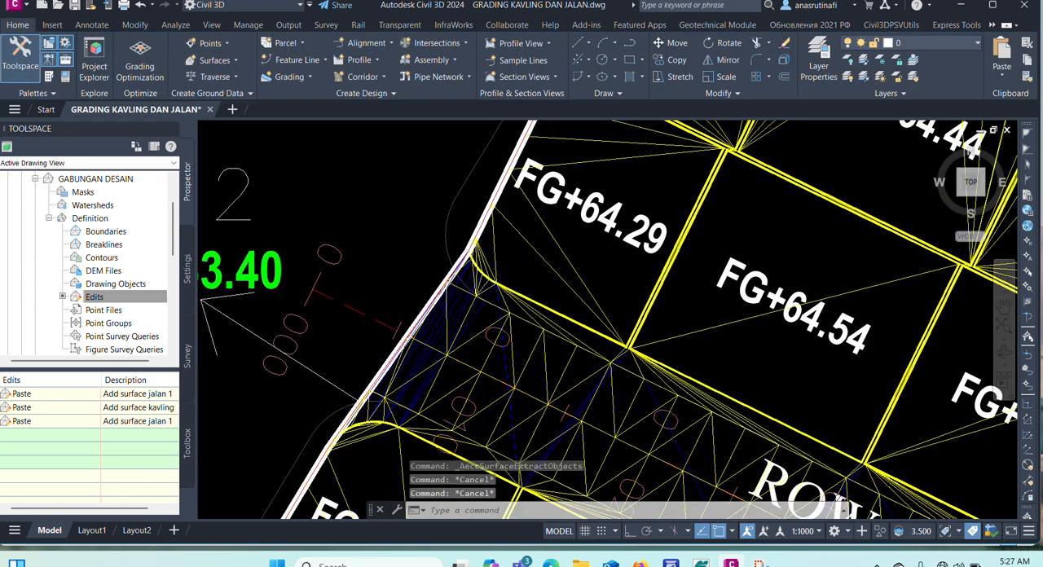
Check the extent of the extracted border polyline around the lots and road, and clear the selection.
scroll(646, 189, "down", 6)
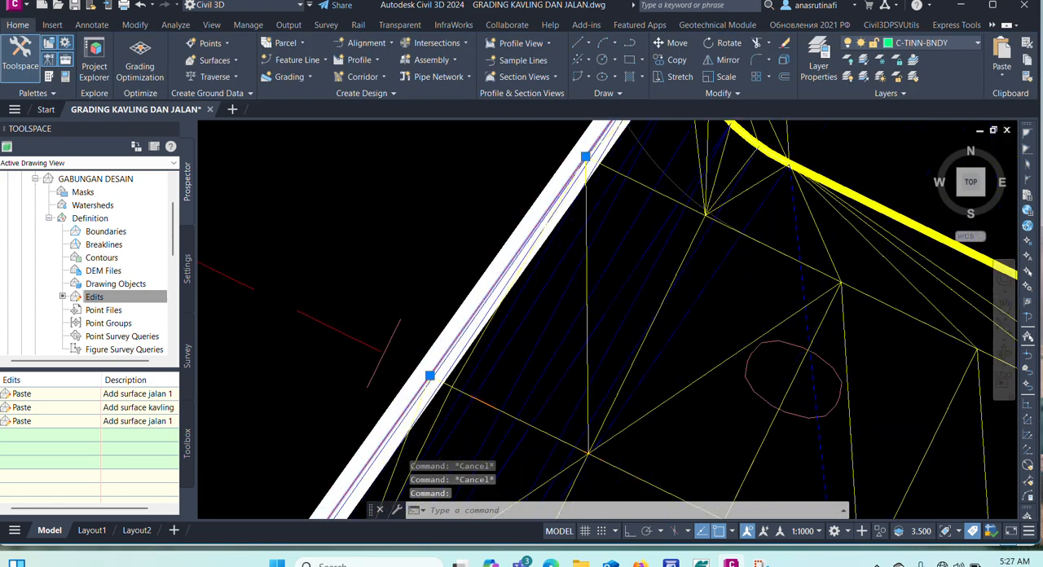
scroll(646, 189, "down", 5)
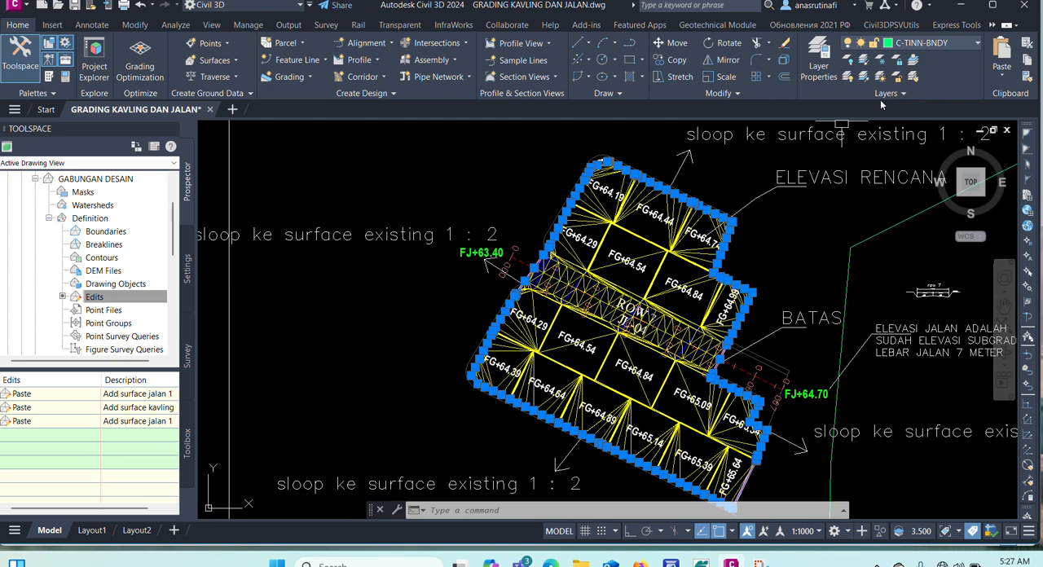
key("Escape")
key("Escape")
scroll(432, 343, "up", 10)
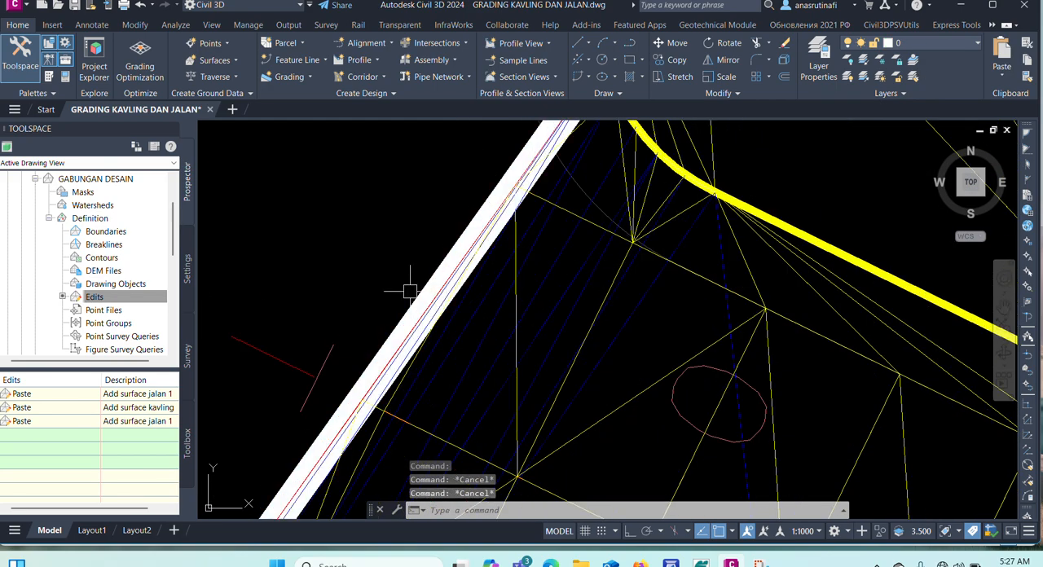
scroll(410, 291, "up", 5)
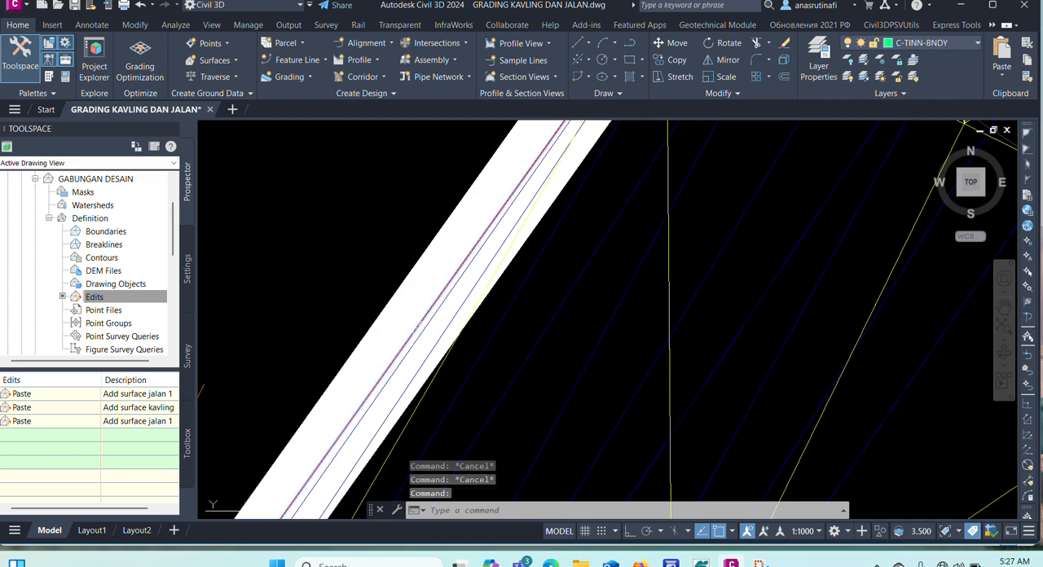
right_click(339, 158)
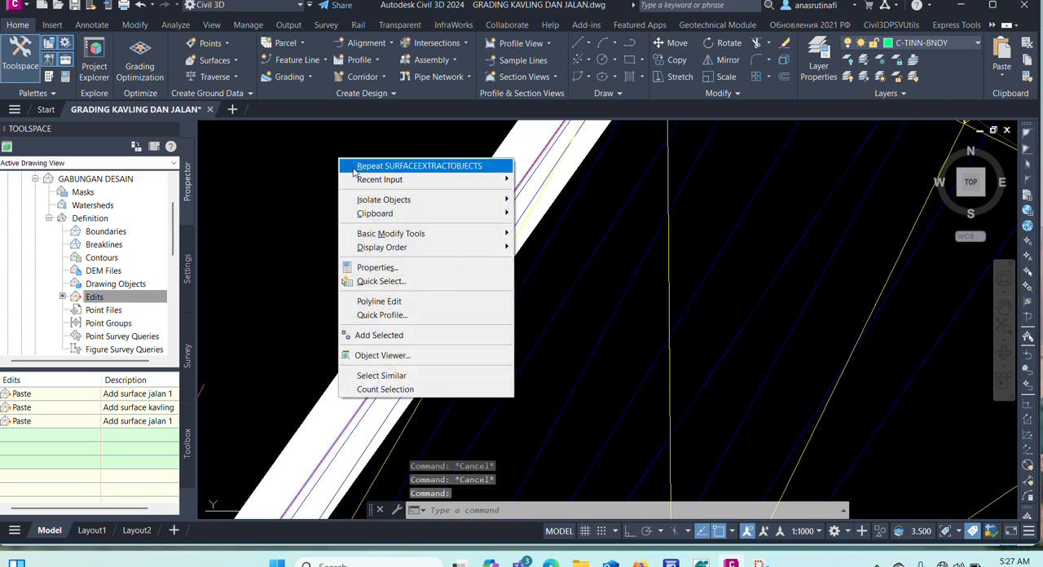
mouse_move(407, 202)
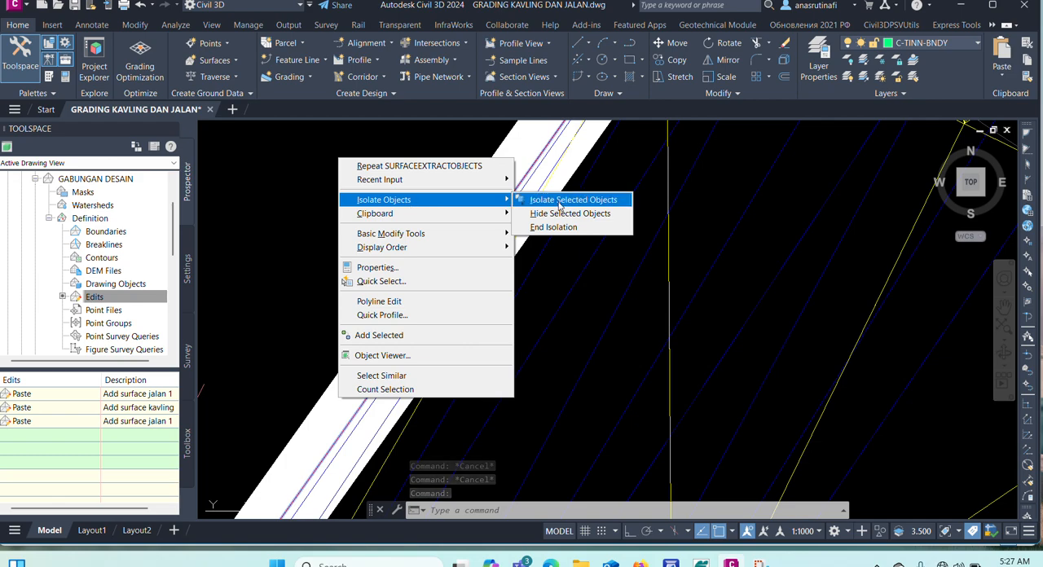
left_click(554, 227)
Isolate the extracted border polyline at the west end of the JL-04 road.
scroll(477, 256, "up", 4)
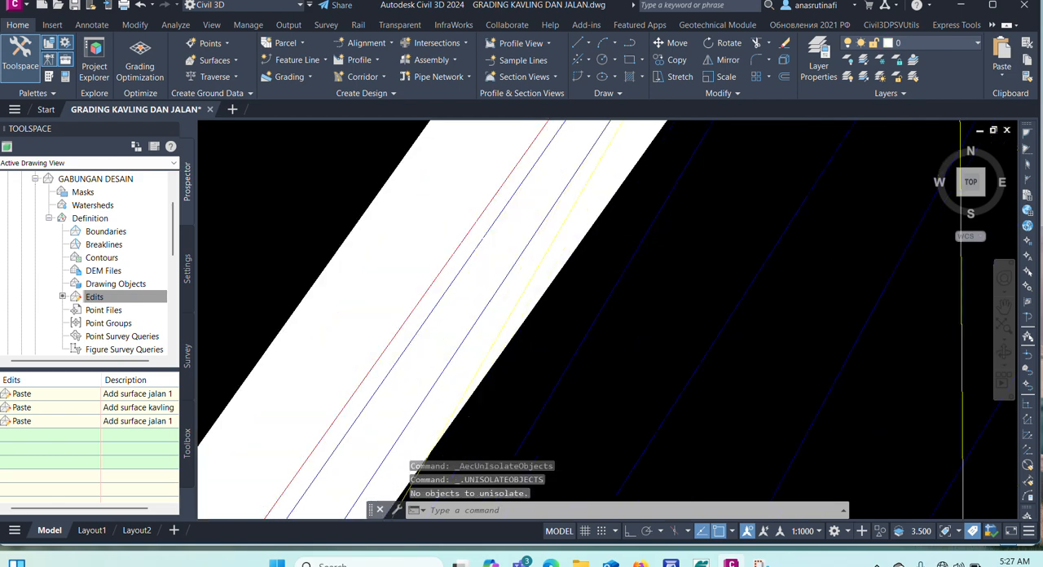
left_click(473, 254)
key("Escape")
left_click(488, 254)
left_click(460, 229)
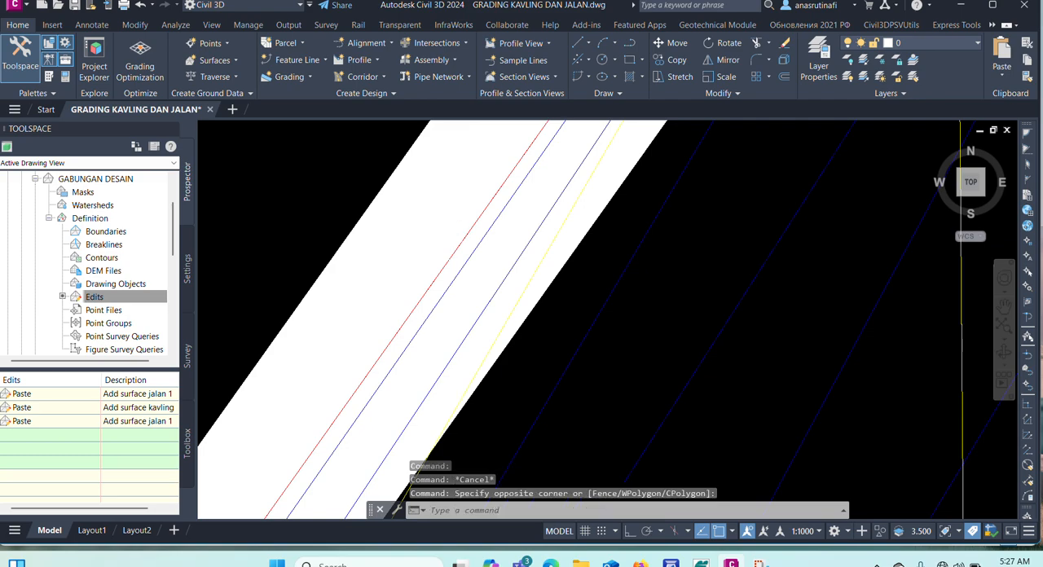
scroll(429, 230, "down", 3)
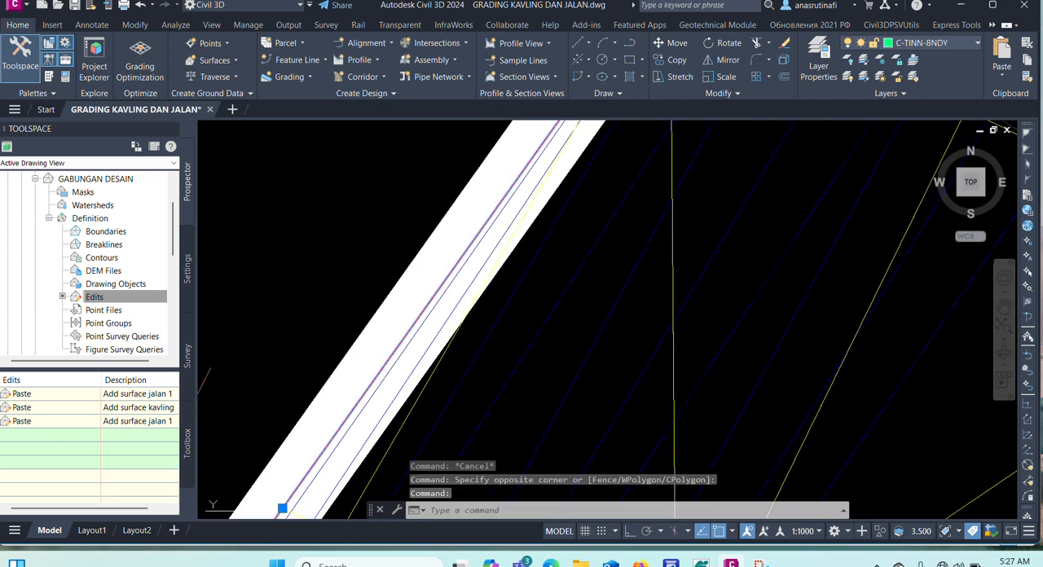
right_click(389, 182)
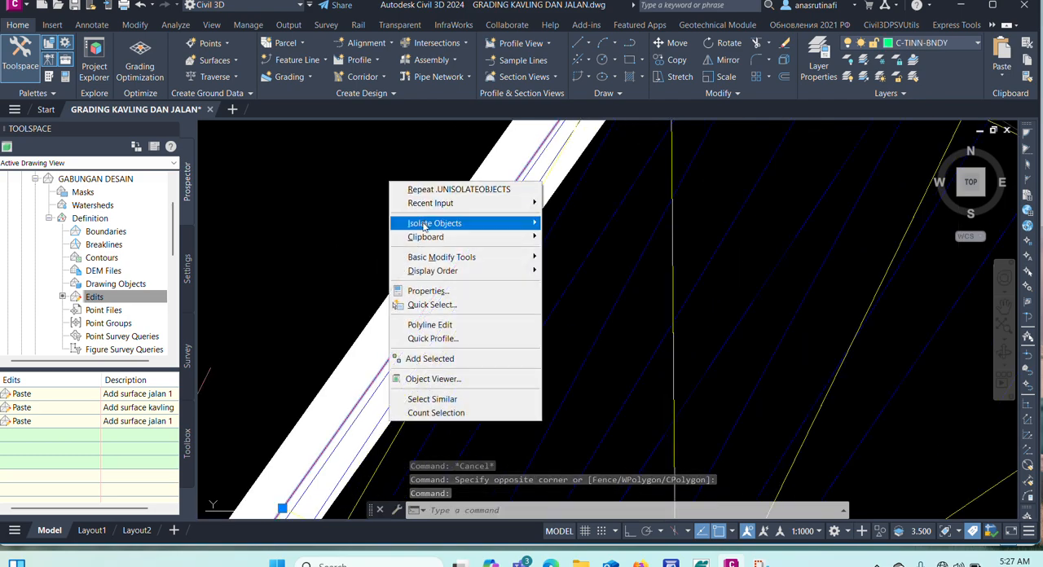
mouse_move(423, 227)
left_click(587, 223)
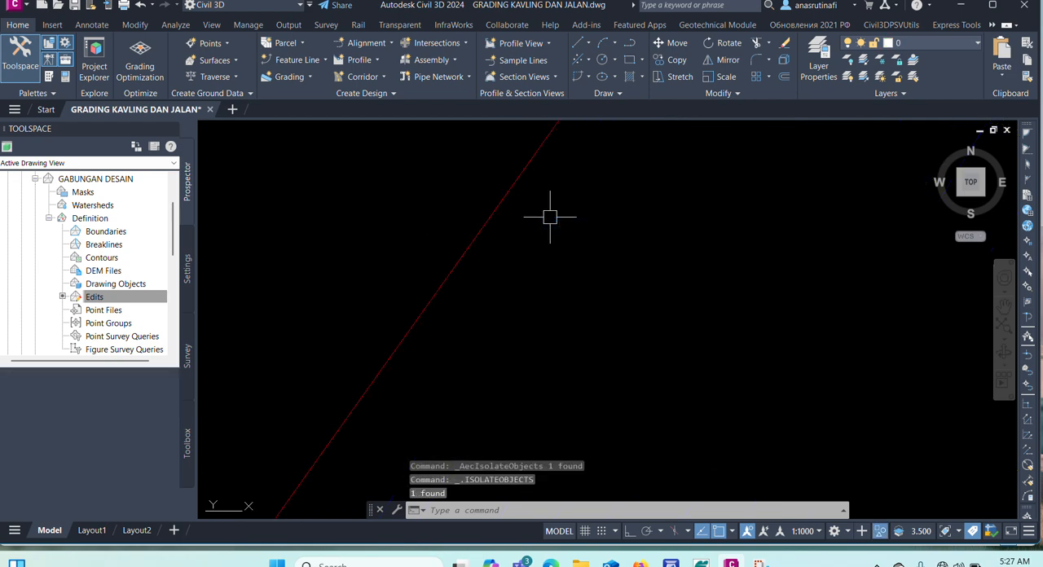
Highlight the isolated border polyline to check its full outline, and clear the selection.
left_click(471, 229)
scroll(536, 204, "down", 3)
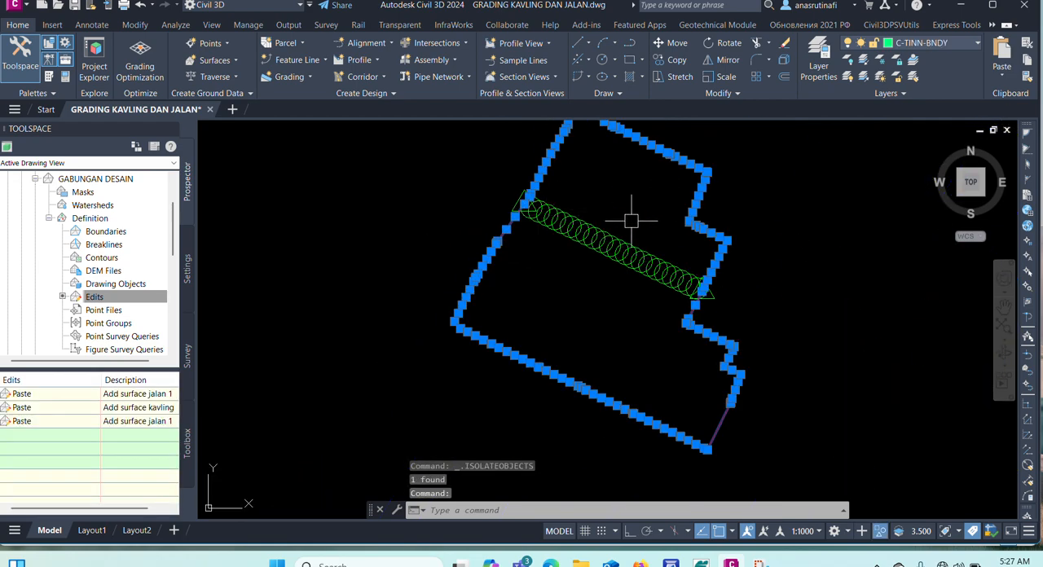
key("Escape")
key("Escape")
key("Escape")
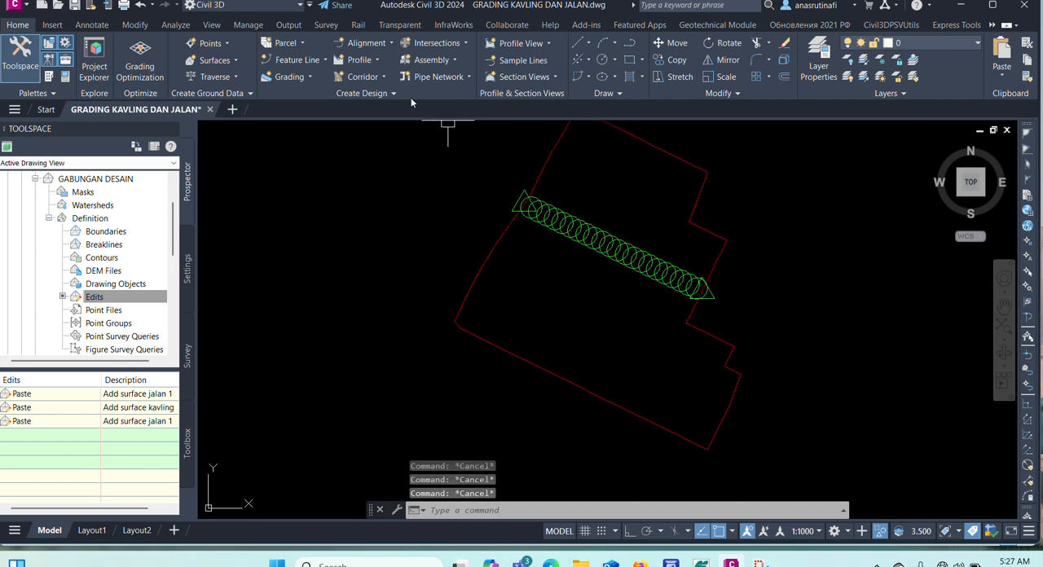
Convert the border polyline to a feature line in site jalan with the Basic Feature Line style, erasing the existing entity.
left_click(311, 62)
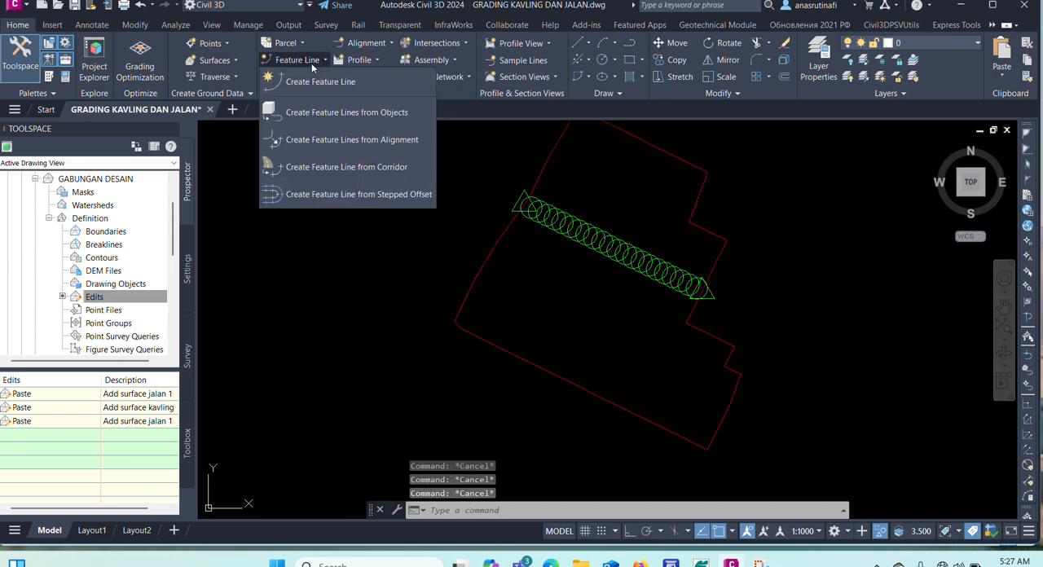
left_click(326, 112)
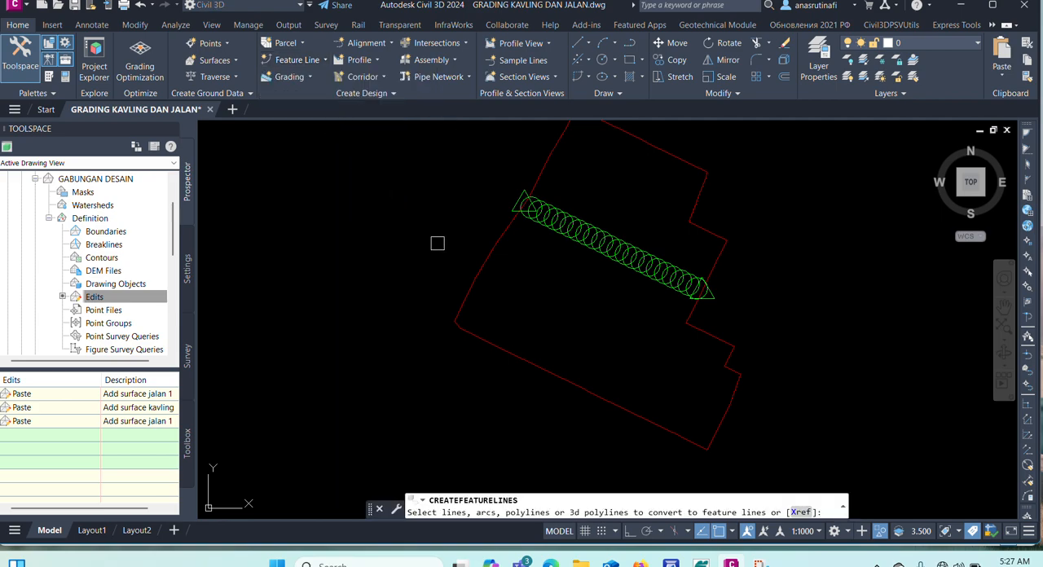
left_click(483, 259)
key("Return")
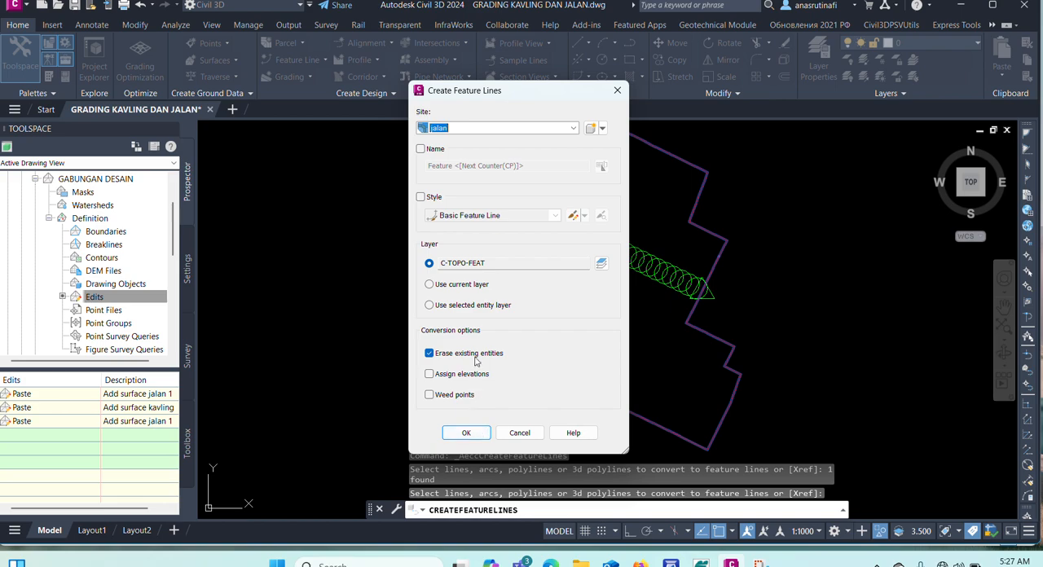
left_click(431, 198)
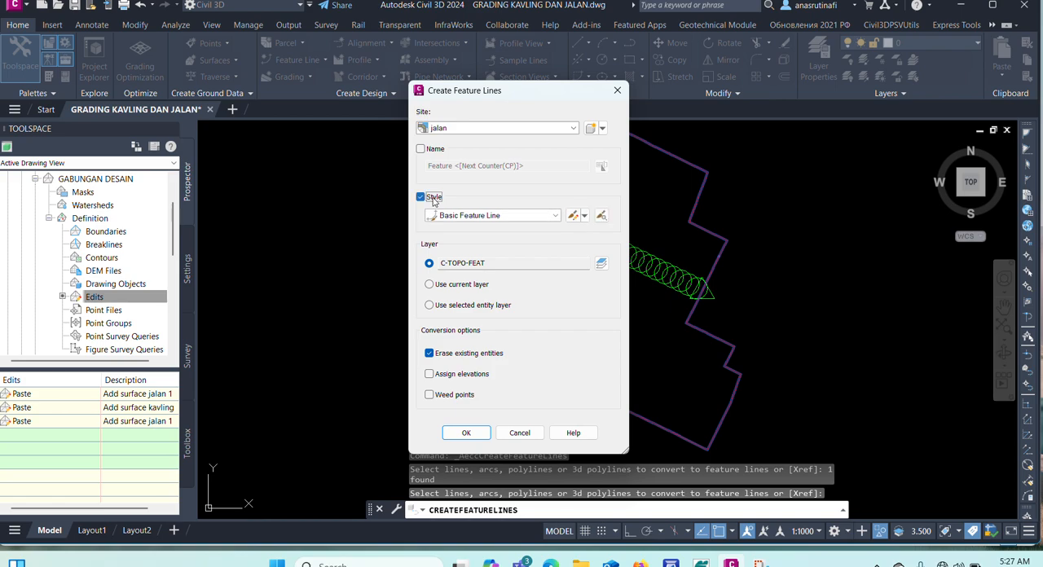
left_click(584, 216)
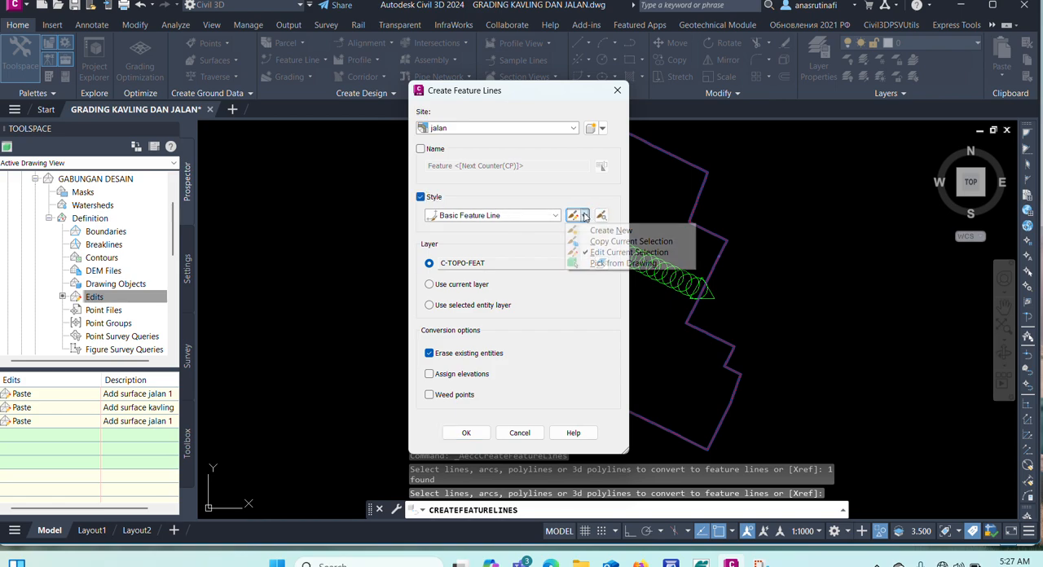
left_click(584, 216)
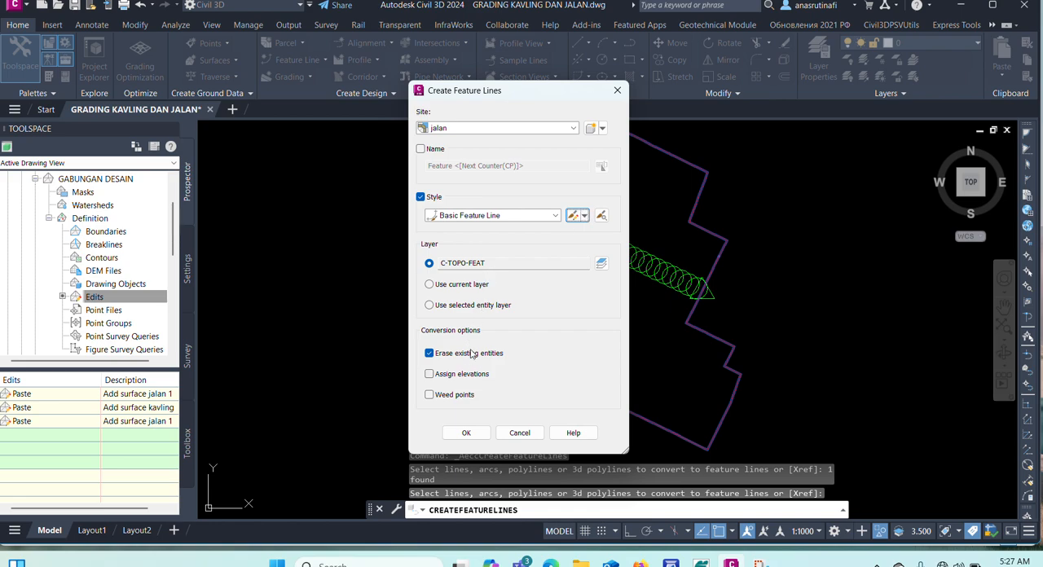
left_click(466, 433)
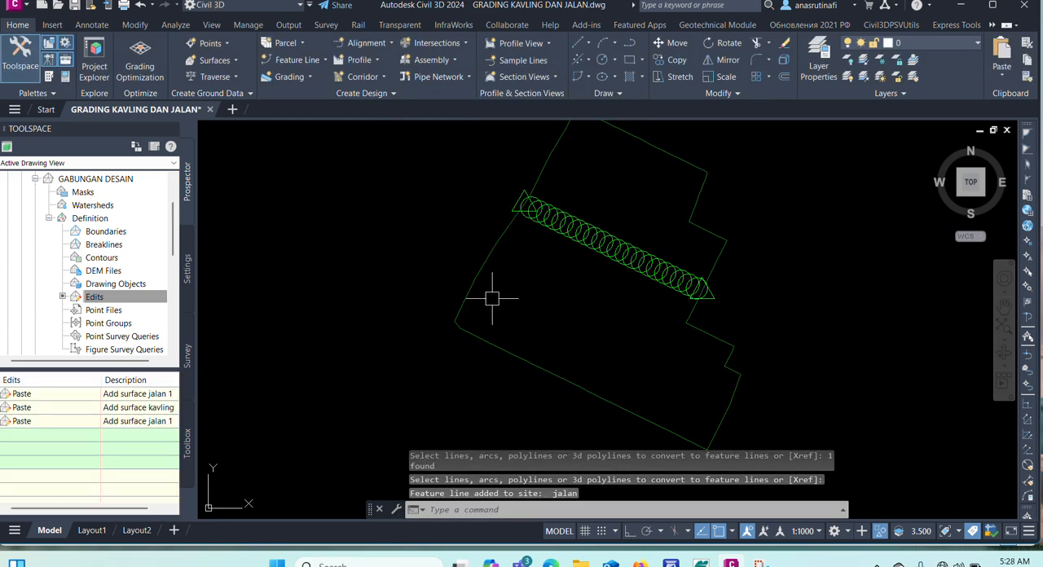
key("Escape")
Review the new feature line's station elevations in the Elevation Editor, close it, and clear the selection.
left_click(483, 266)
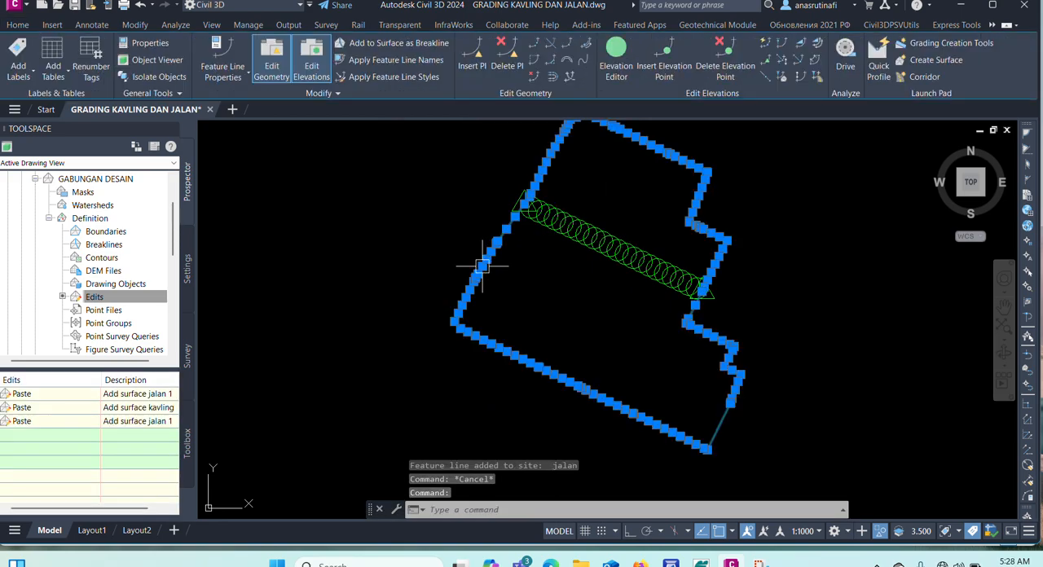
left_click(616, 65)
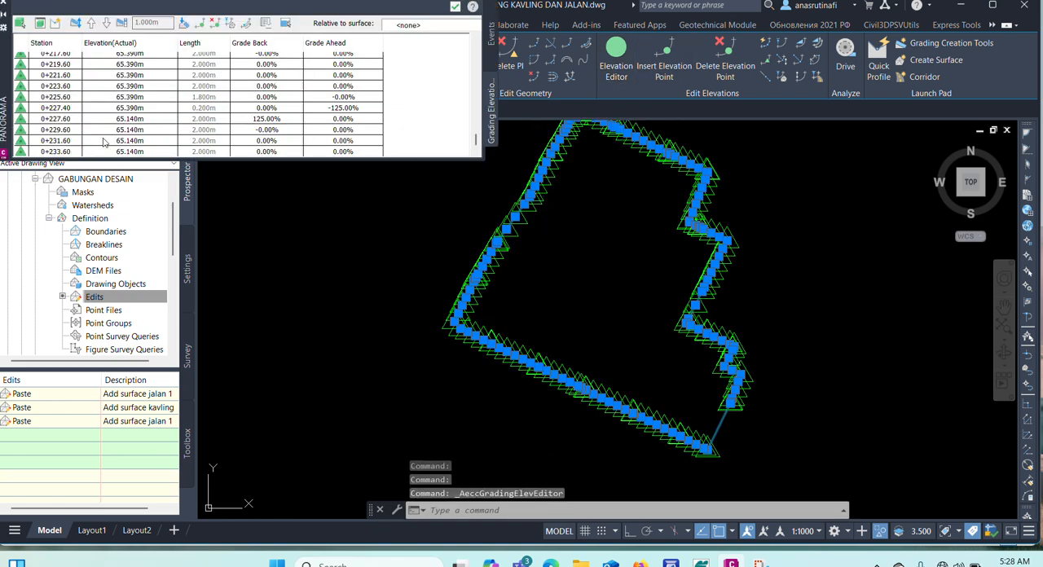
scroll(143, 101, "down", 1)
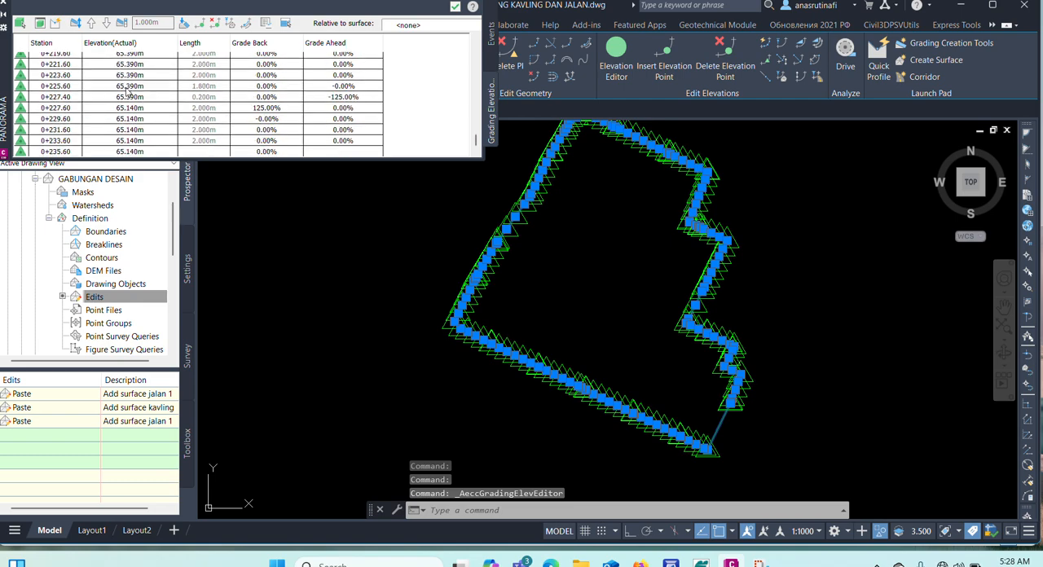
scroll(130, 101, "up", 10)
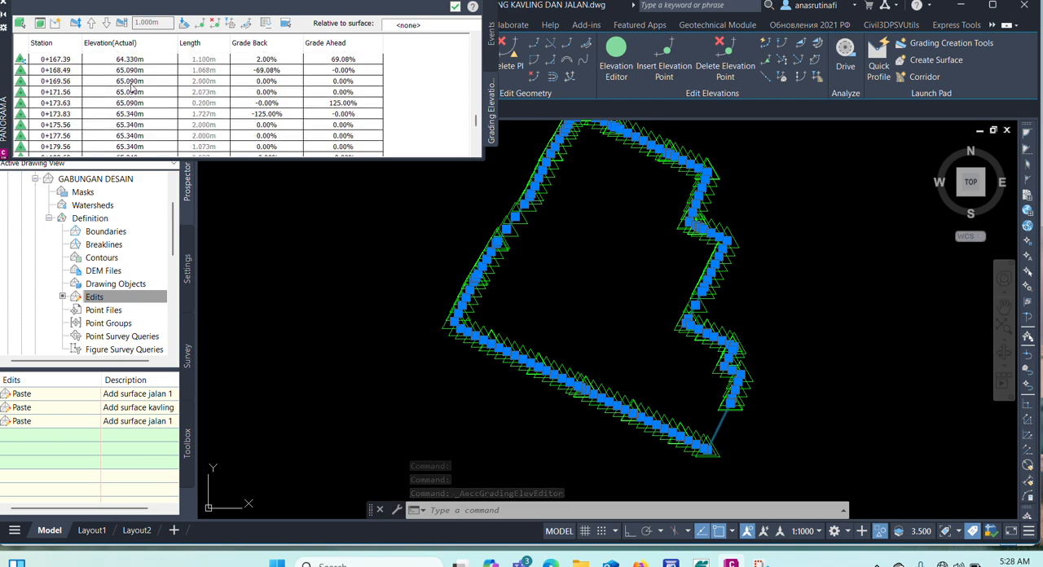
scroll(122, 59, "up", 3)
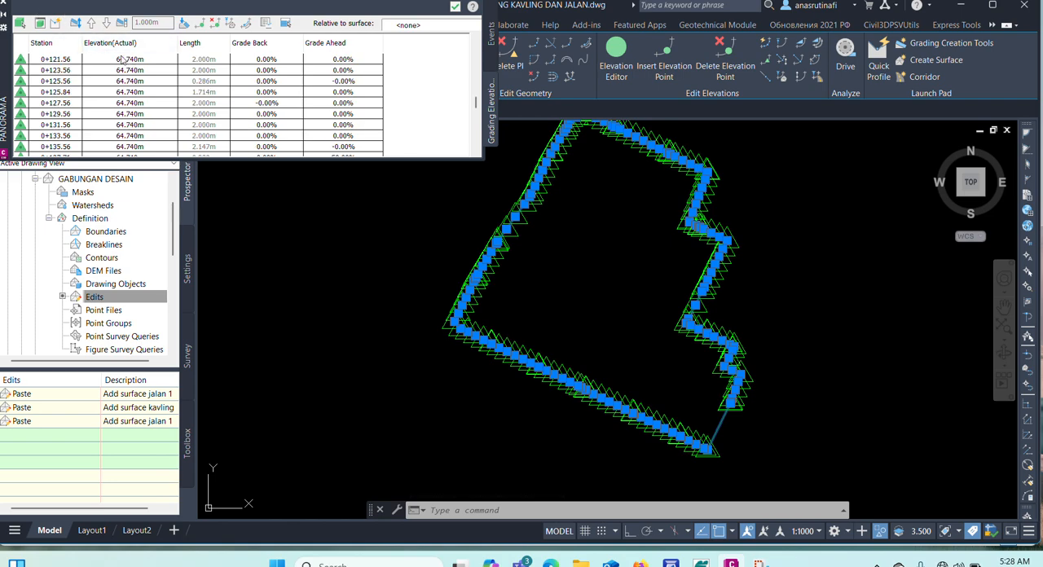
left_click(5, 6)
key("Escape")
key("Escape")
End the object isolation to show the lots, road and labels around the feature line again.
scroll(443, 196, "up", 5)
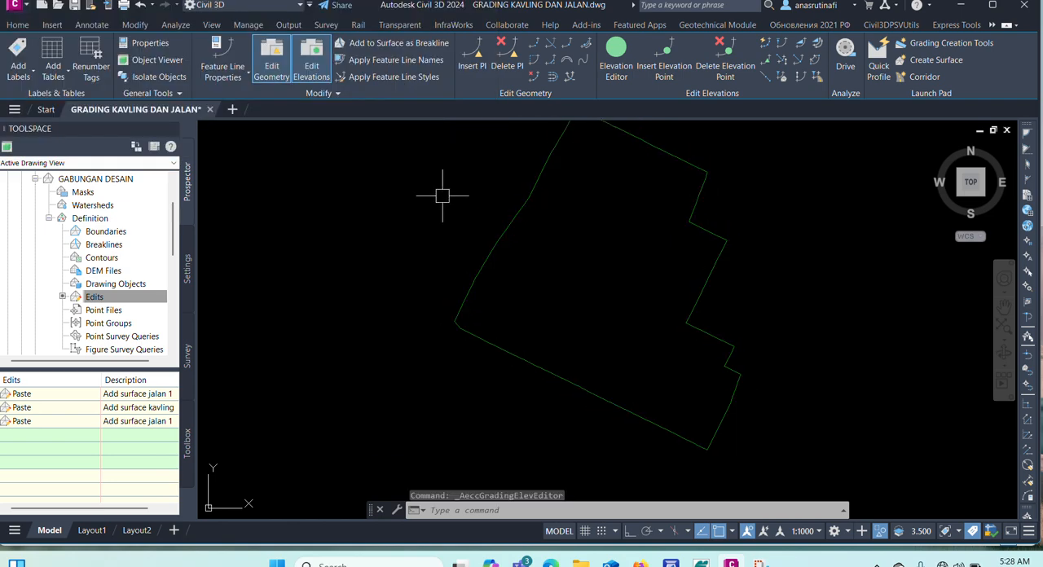
right_click(459, 186)
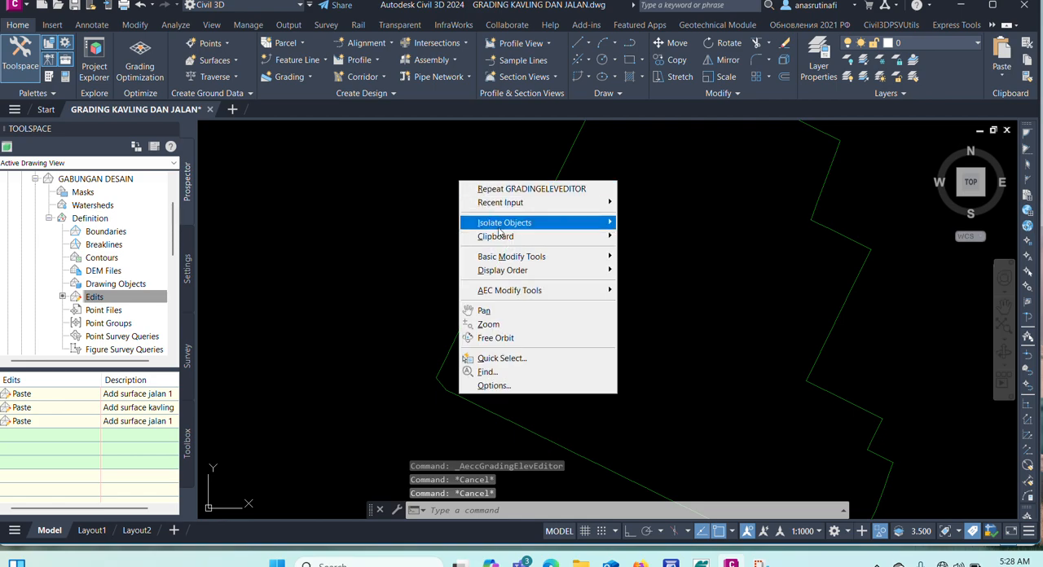
mouse_move(503, 225)
left_click(658, 249)
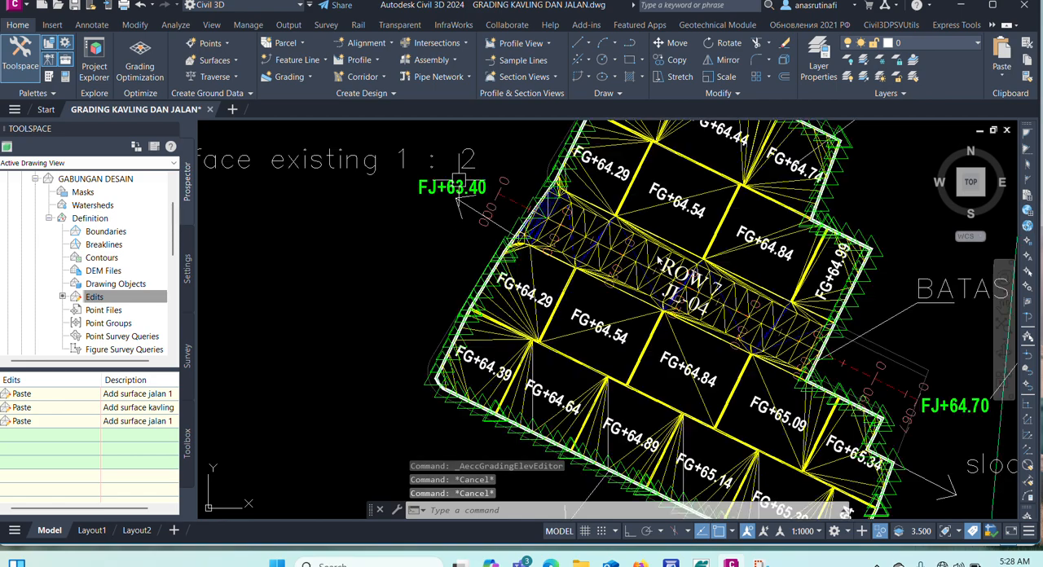
scroll(565, 266, "down", 4)
key("Escape")
key("Escape")
Compare the border feature line's elevation at station 0+223.60 with the FG+65.39 lot label using the Elevation Editor.
scroll(617, 190, "up", 10)
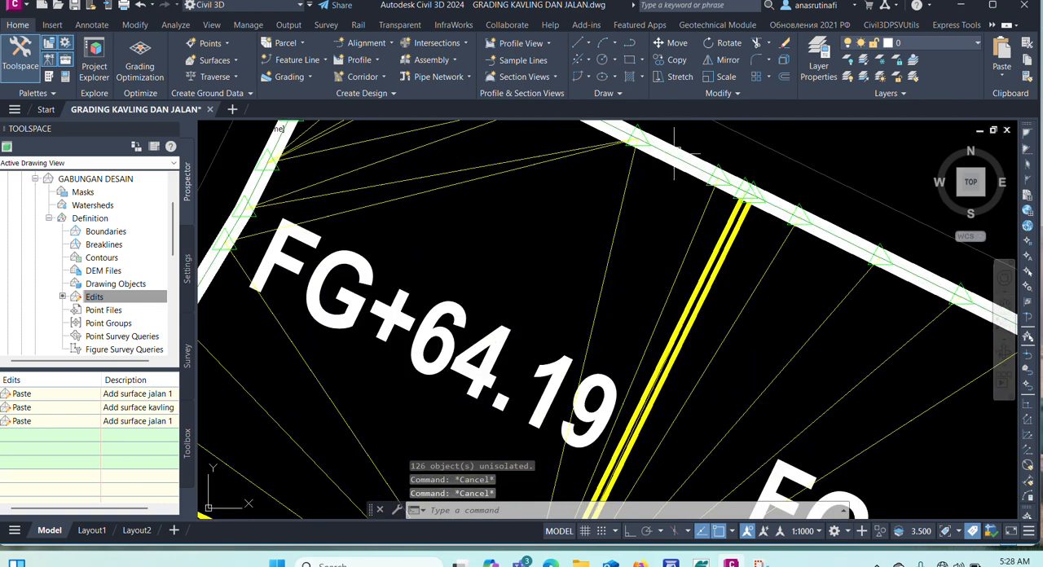
left_click(678, 163)
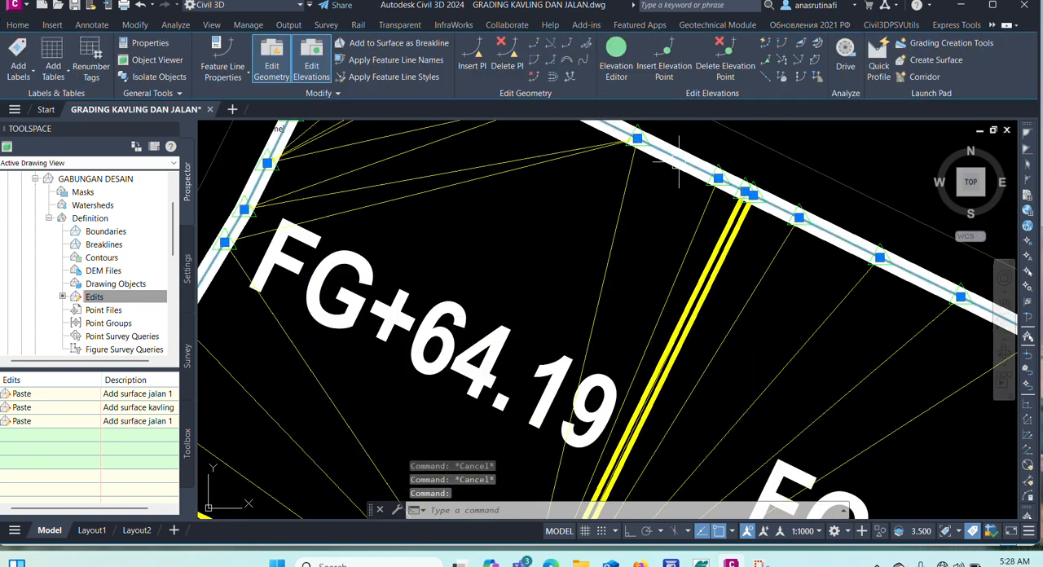
left_click(616, 70)
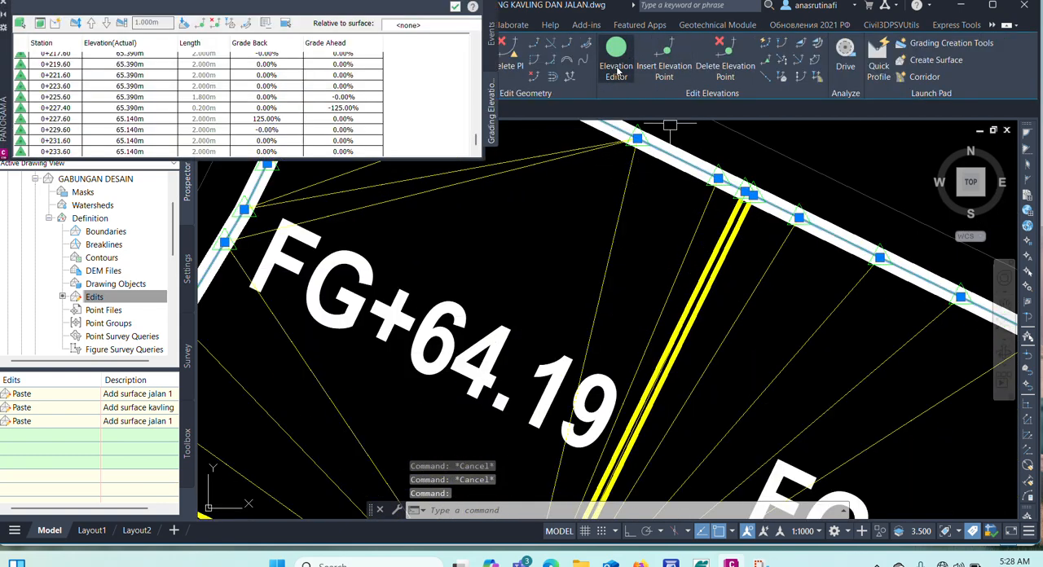
left_click(136, 88)
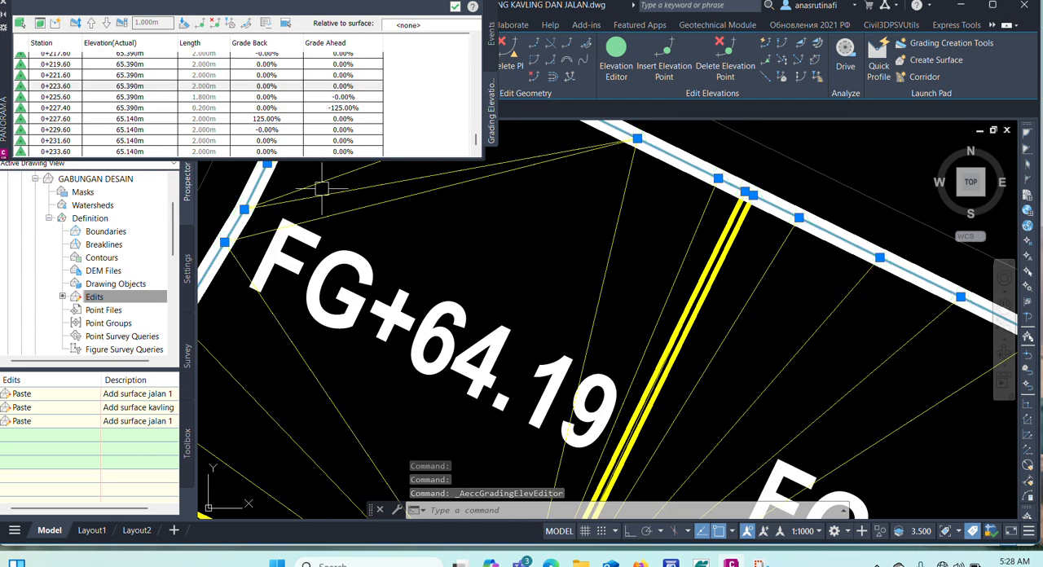
scroll(587, 440, "down", 6)
scroll(589, 440, "up", 10)
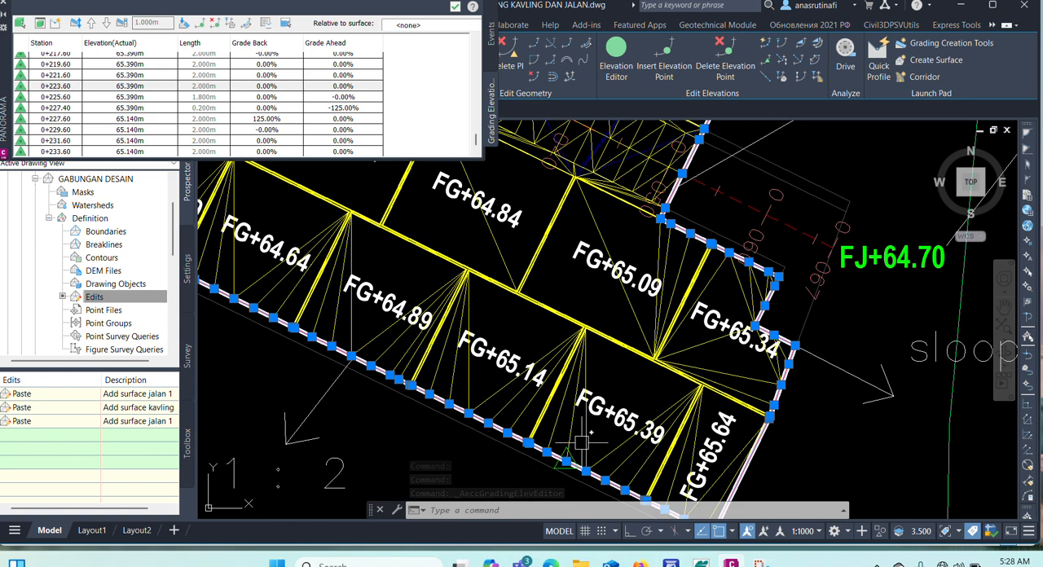
scroll(525, 342, "down", 3)
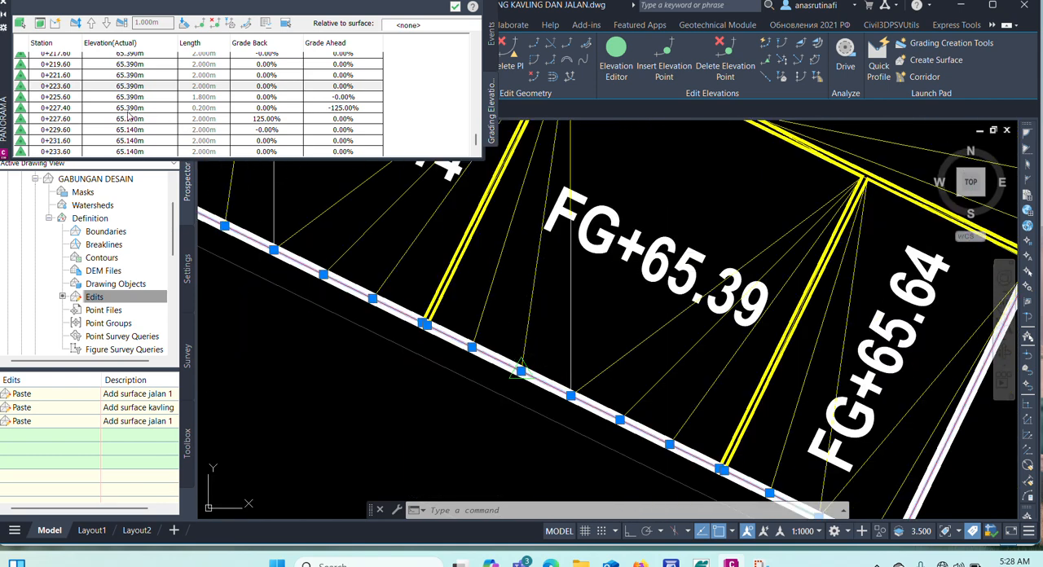
left_click(134, 86)
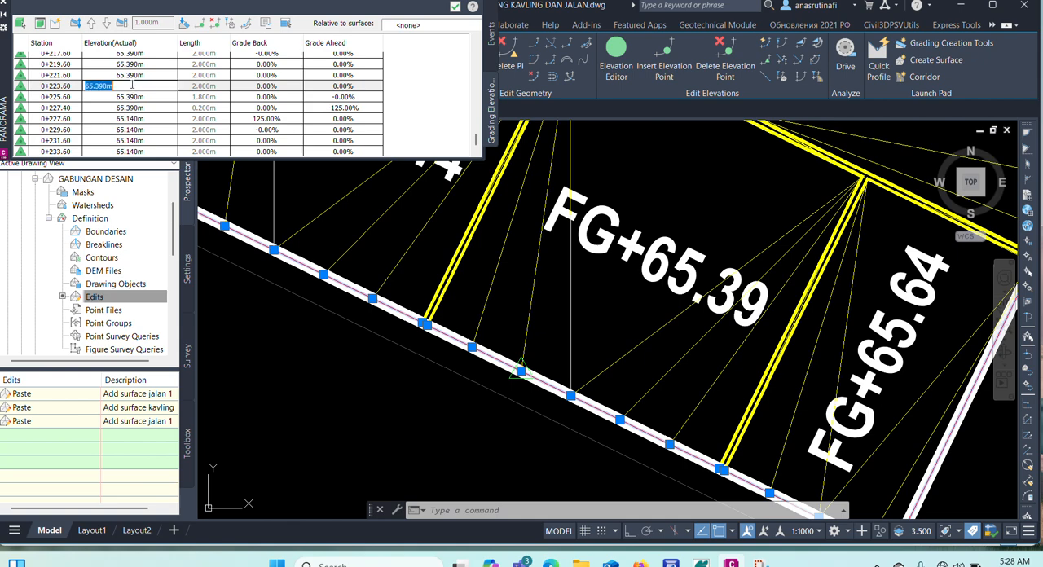
scroll(136, 121, "down", 1)
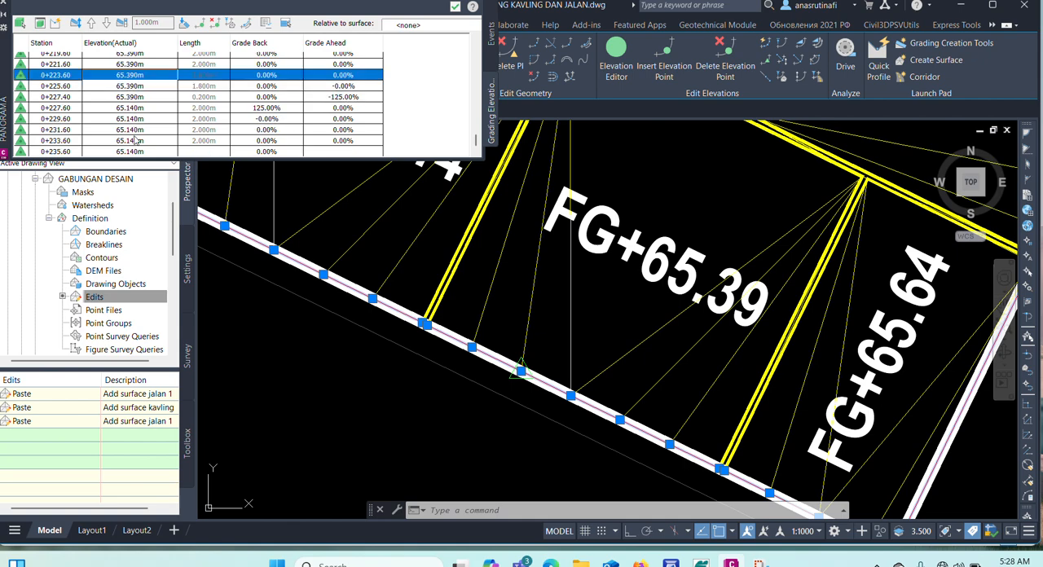
Compare the feature line's elevation at station 0+233.60 with the FG+65.14 lot label, close the Elevation Editor, and clear the selection.
left_click(136, 141)
scroll(554, 330, "down", 3)
scroll(466, 293, "up", 3)
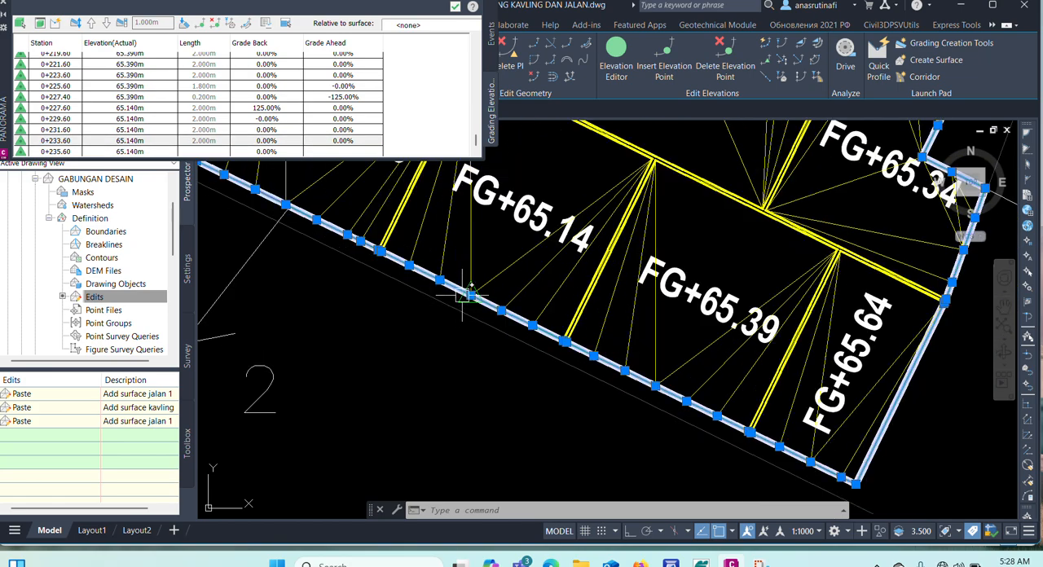
scroll(466, 293, "up", 2)
scroll(472, 297, "down", 4)
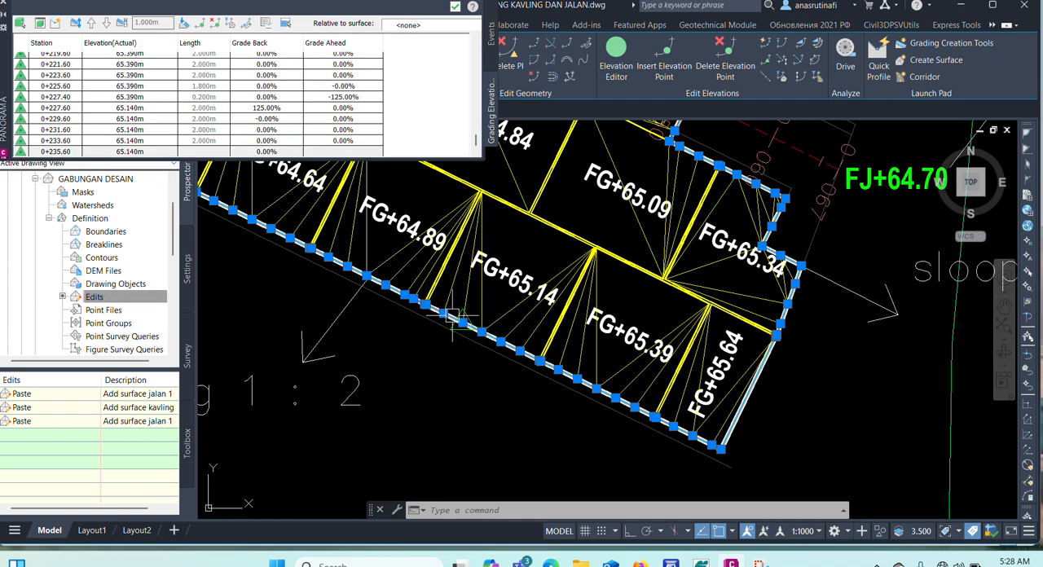
scroll(129, 83, "up", 3)
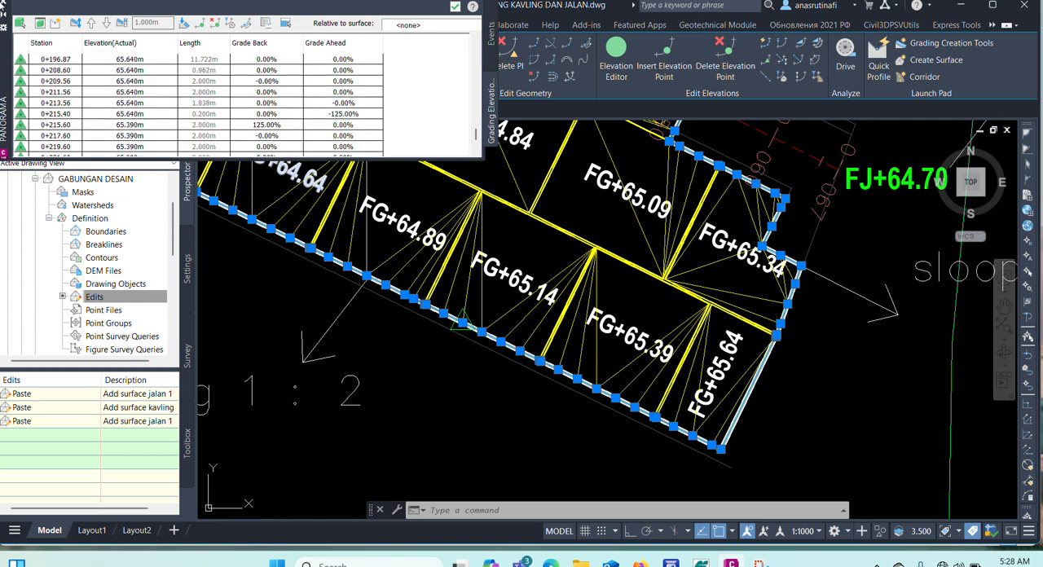
left_click(4, 5)
key("Escape")
key("Escape")
key("Escape")
Isolate the border feature line at the west end of the JL-04 road and clear the selection.
scroll(456, 367, "down", 5)
scroll(395, 258, "up", 7)
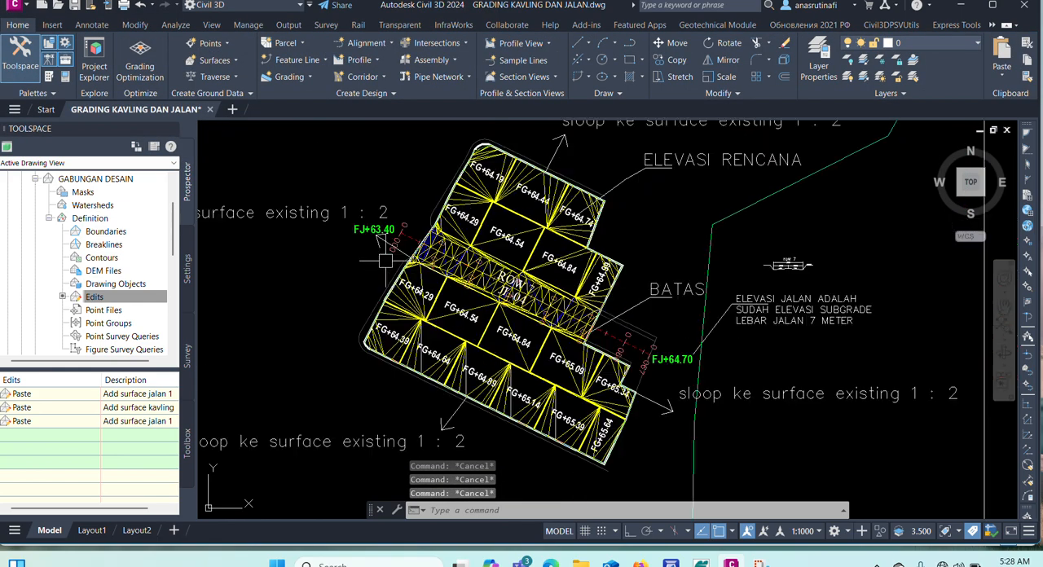
scroll(445, 300, "up", 9)
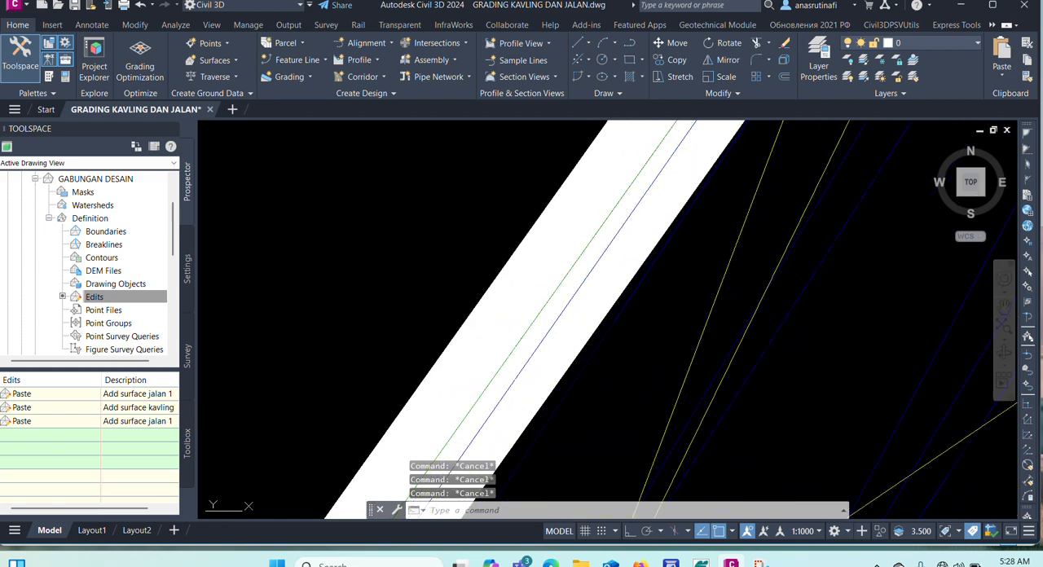
left_click(517, 345)
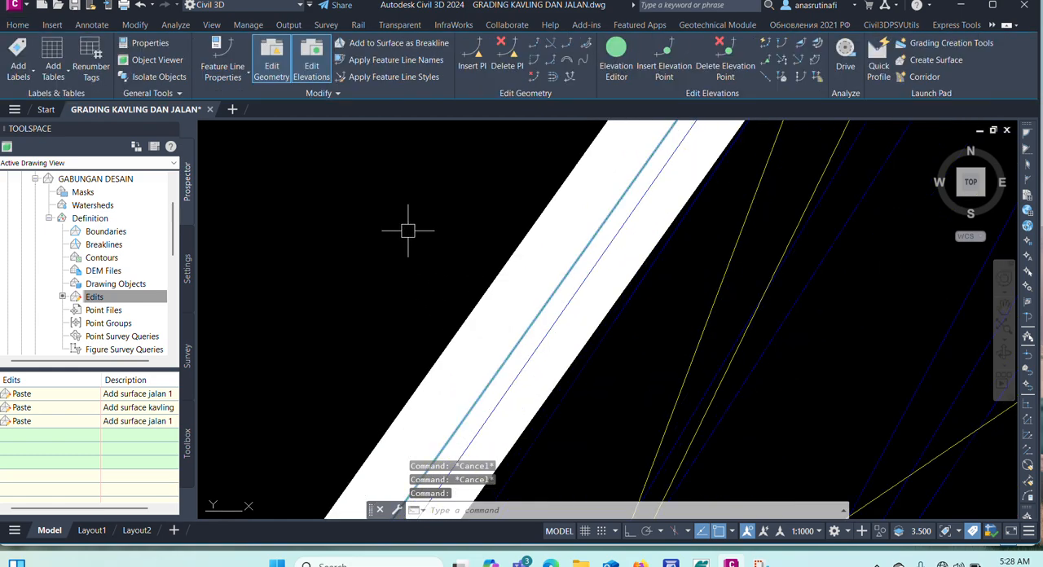
scroll(416, 226, "down", 4)
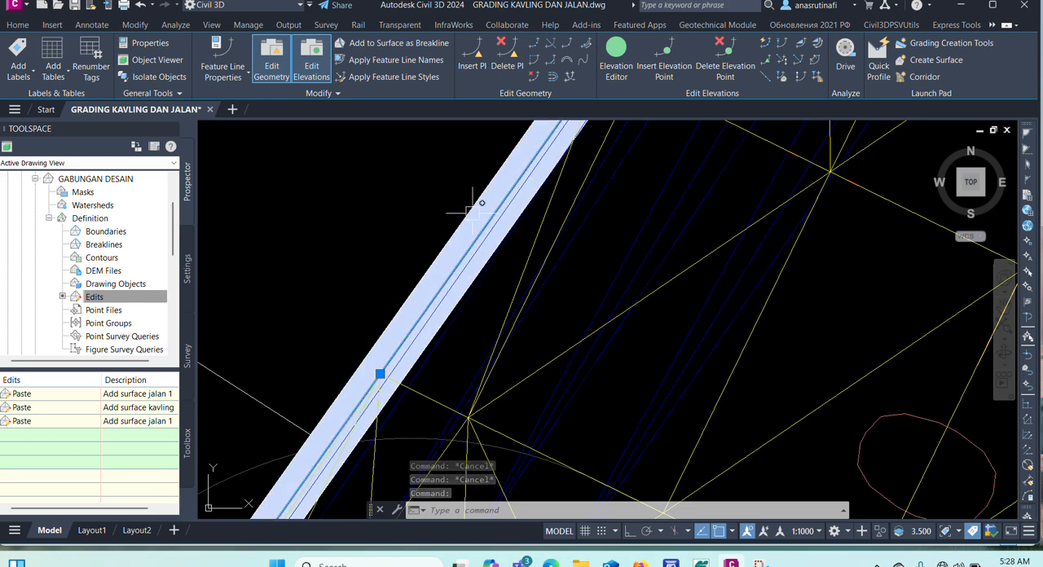
right_click(328, 188)
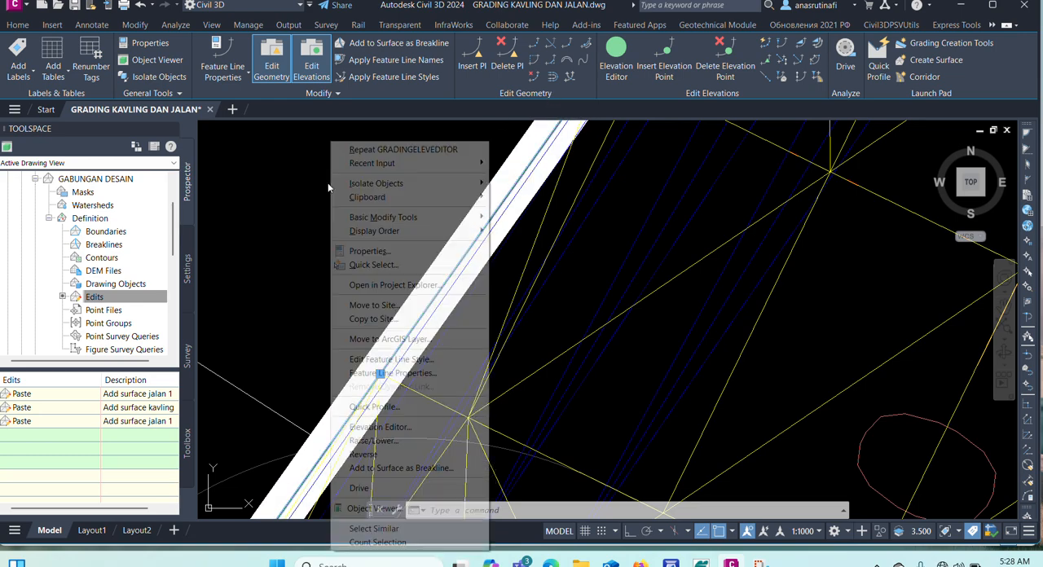
mouse_move(356, 189)
left_click(547, 184)
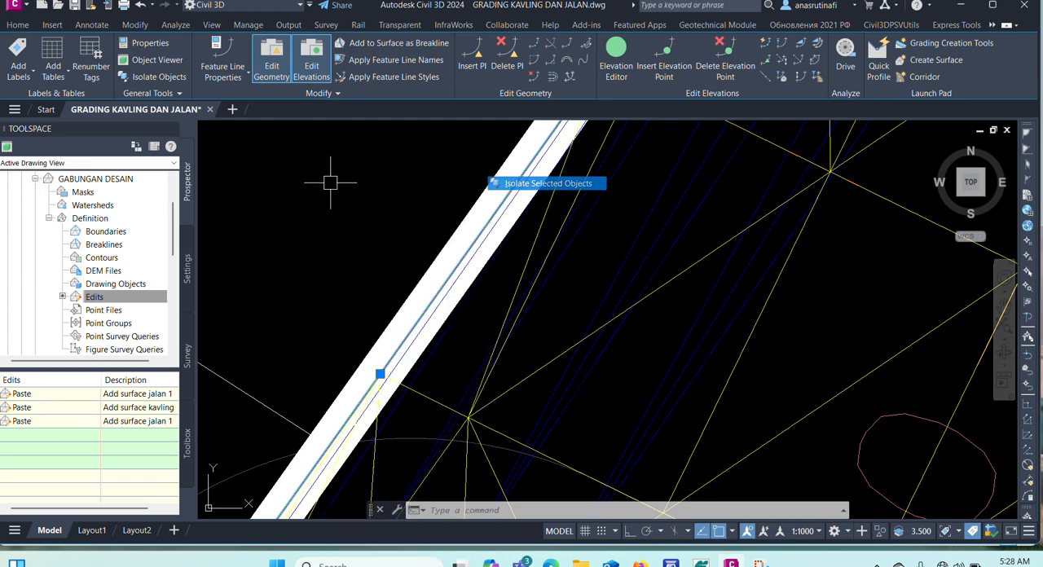
left_click(476, 269)
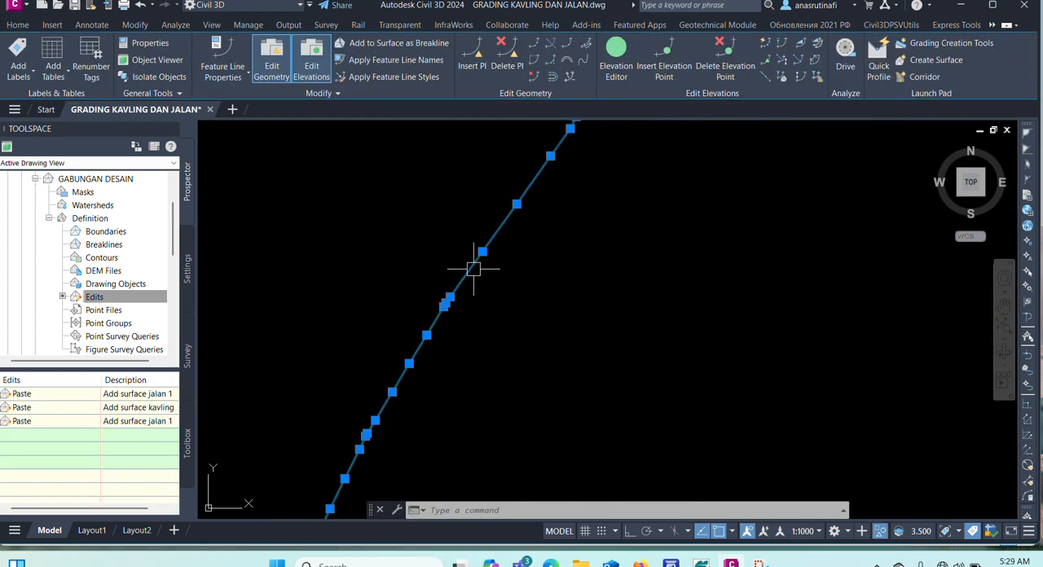
key("Escape")
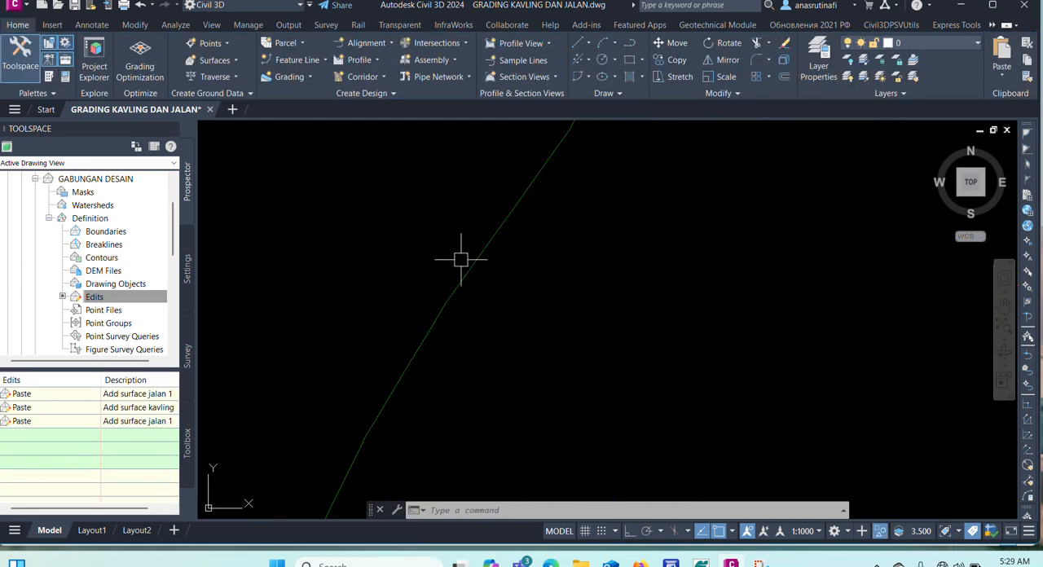
Set up a new grading group named SLOOP in the jalan site, with automatic surface creation using the group name.
left_click(278, 78)
left_click(298, 99)
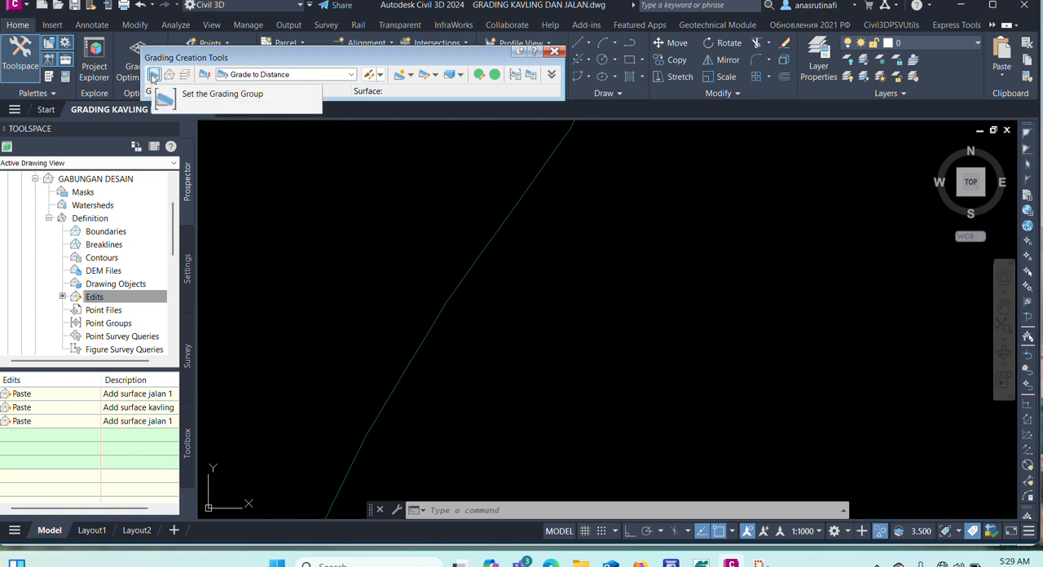
left_click(153, 75)
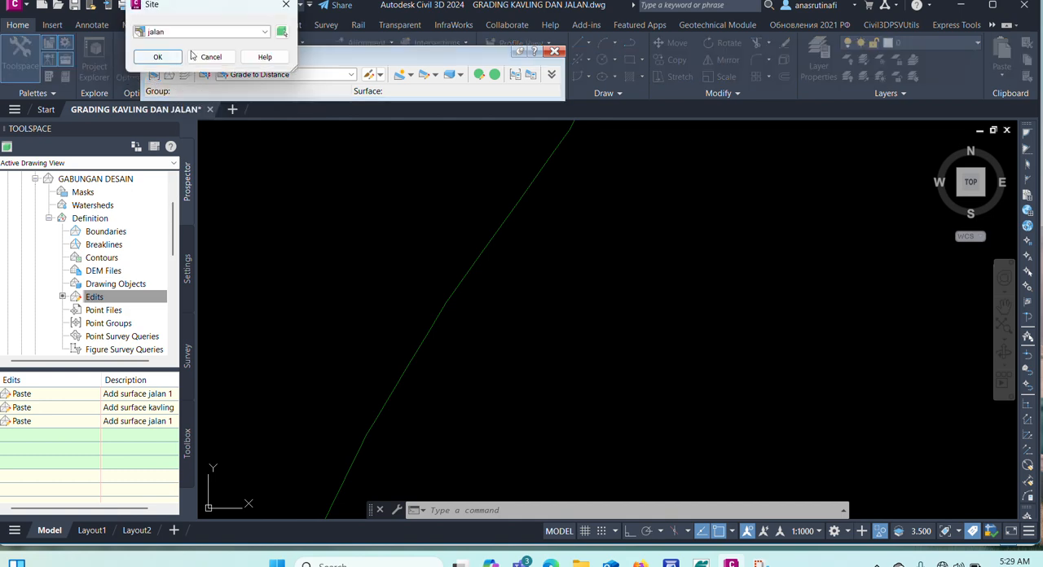
left_click(266, 33)
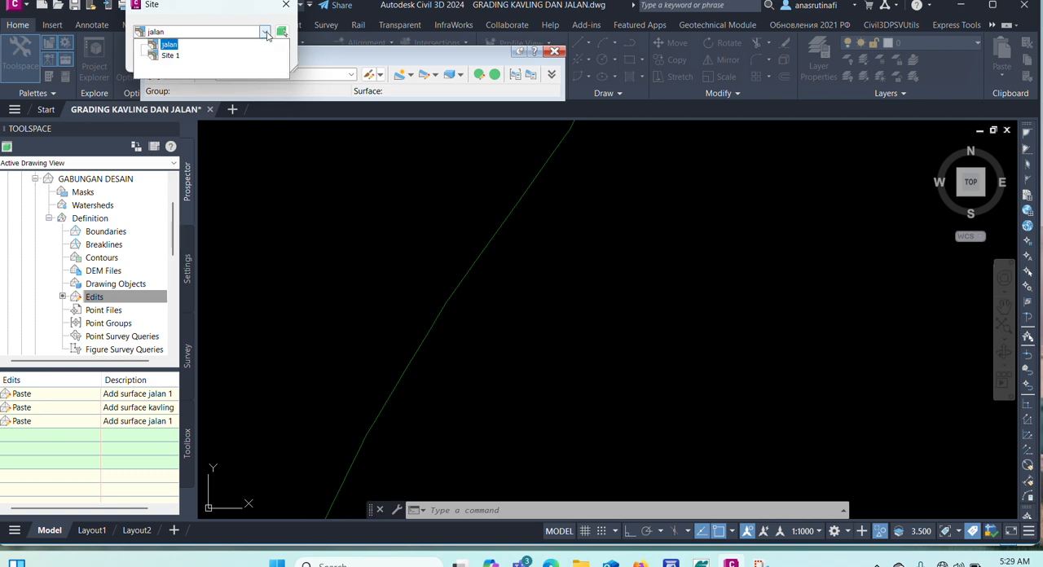
left_click(171, 45)
left_click(159, 56)
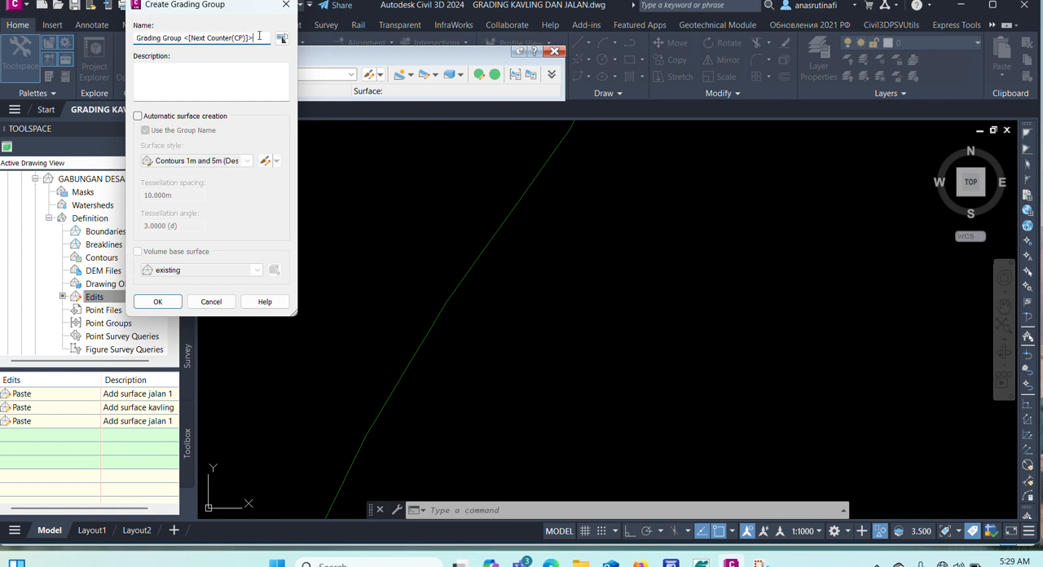
type("SLOOP")
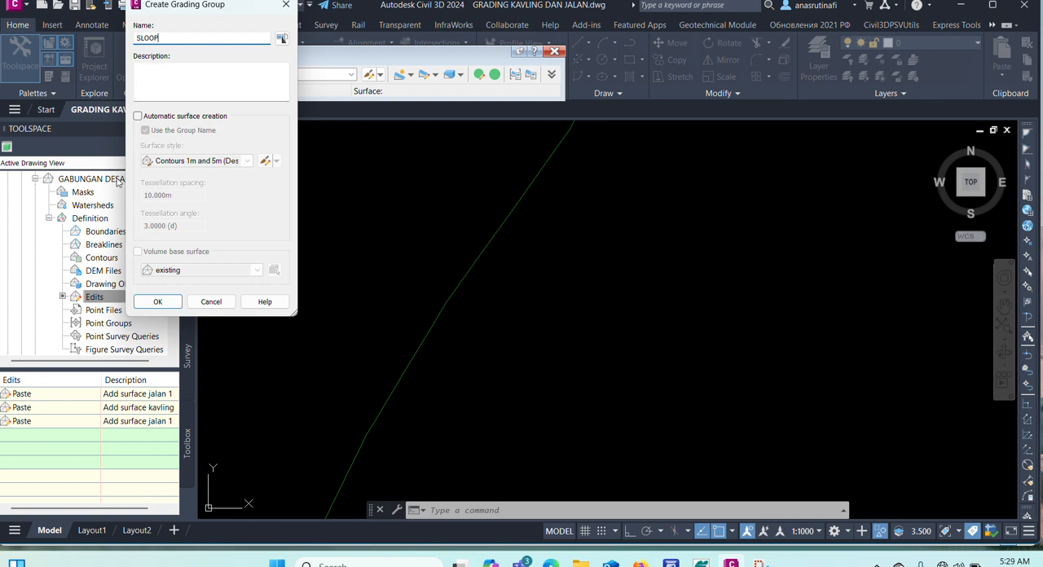
left_click(162, 118)
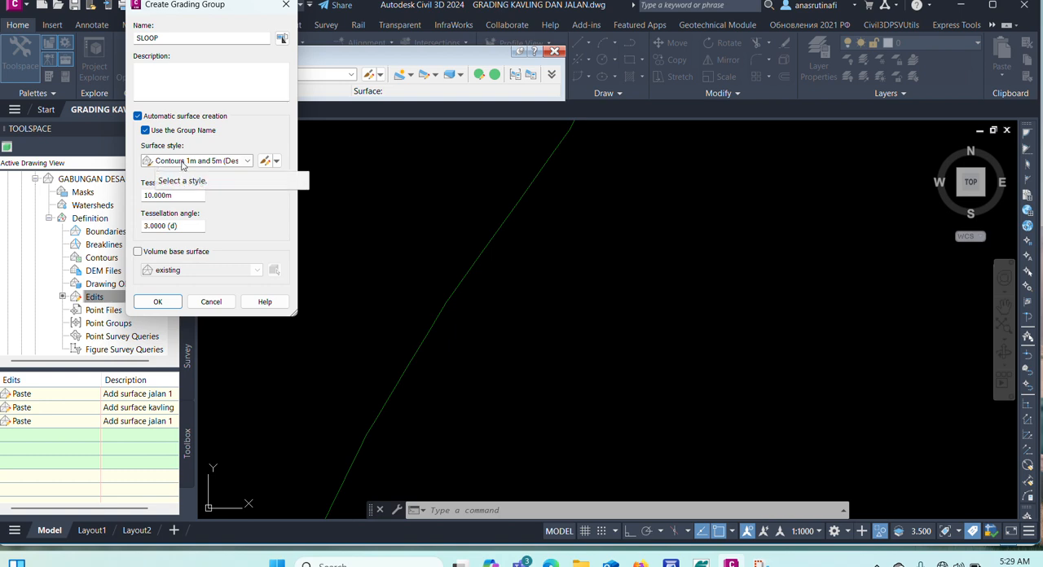
Copy the Contours 1m and 5m (Design) surface style and make its Triangles component visible in plan view.
left_click(276, 161)
left_click(295, 188)
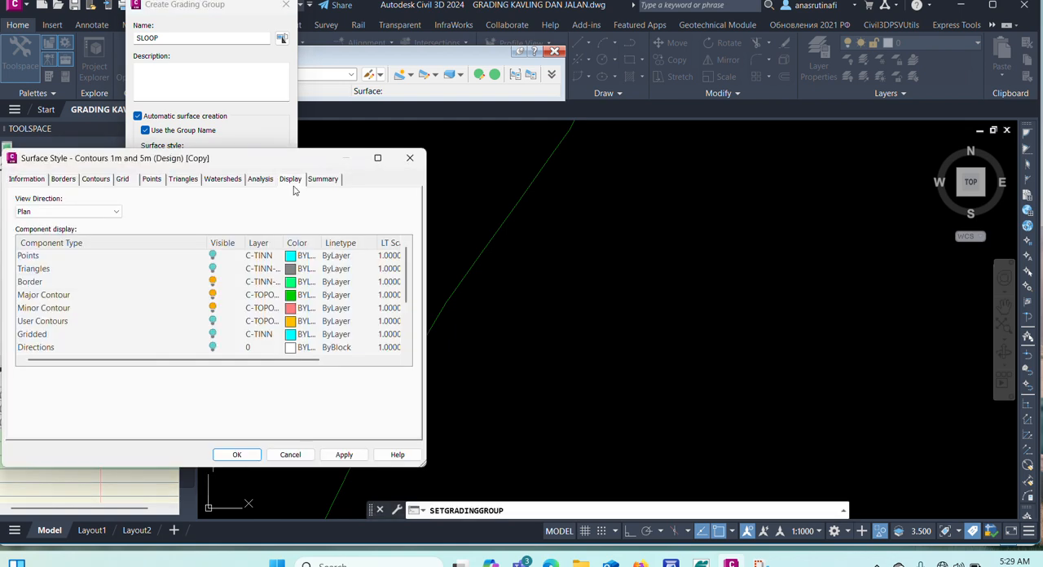
left_click(212, 271)
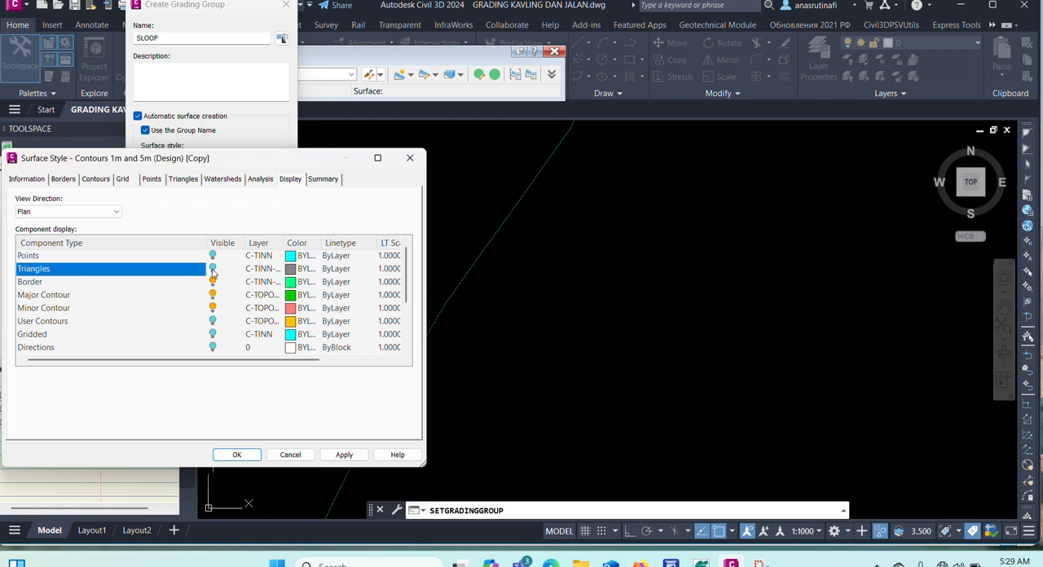
left_click(213, 269)
left_click(235, 453)
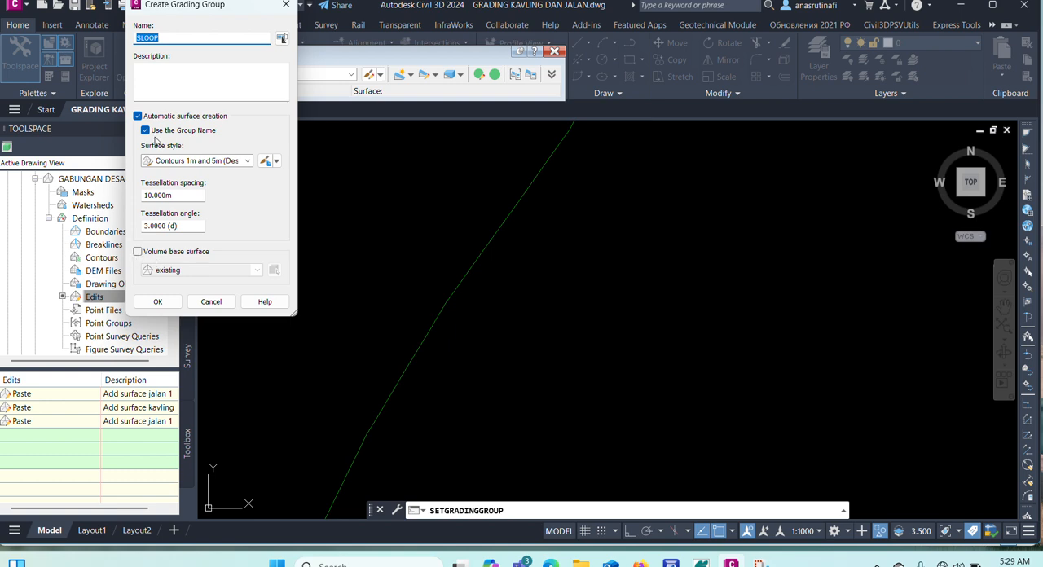
Use the existing surface as the grading group's volume base surface and accept the group settings.
left_click(138, 252)
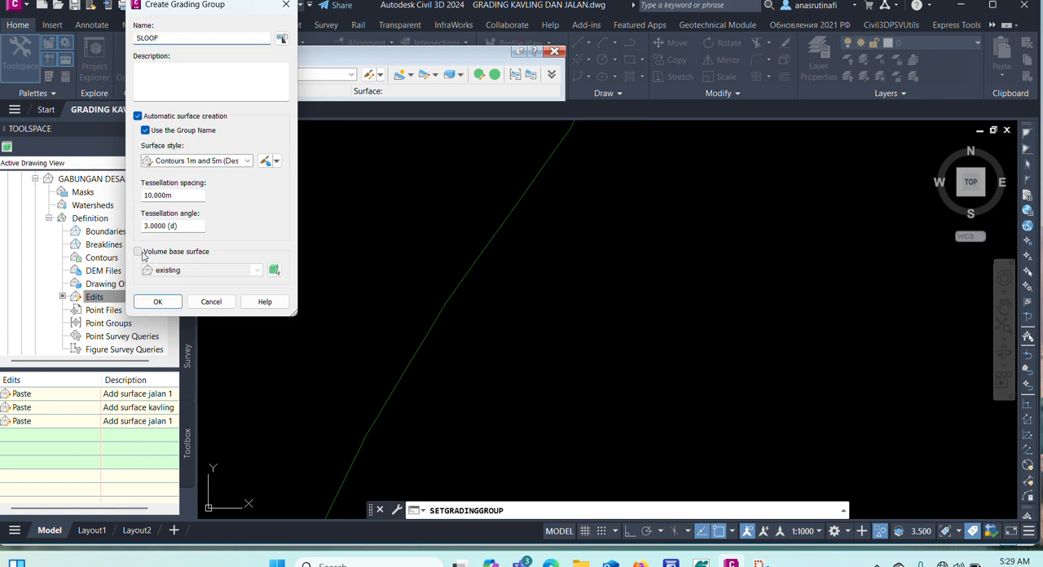
left_click(167, 270)
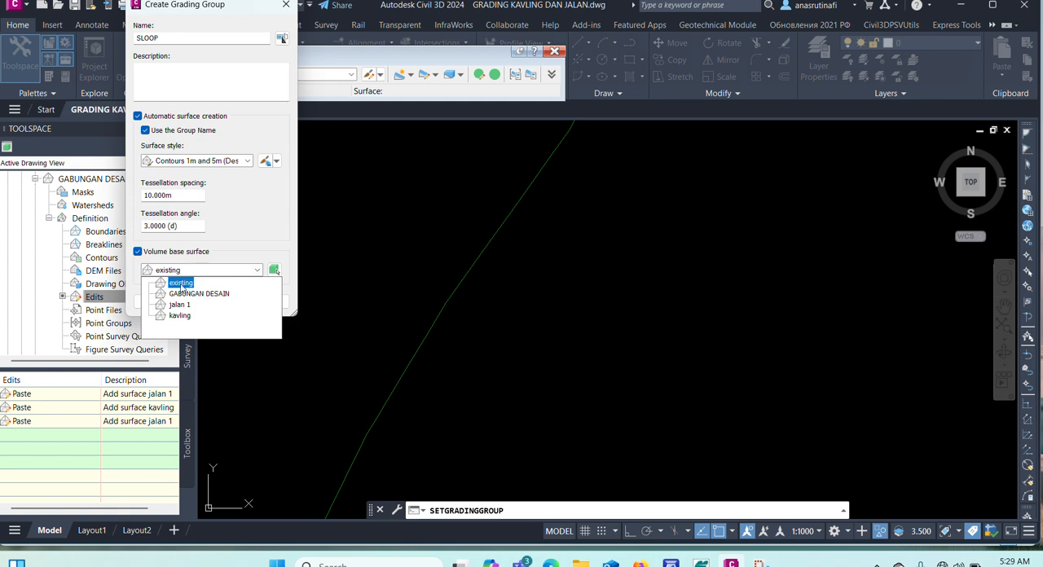
left_click(181, 284)
left_click(167, 301)
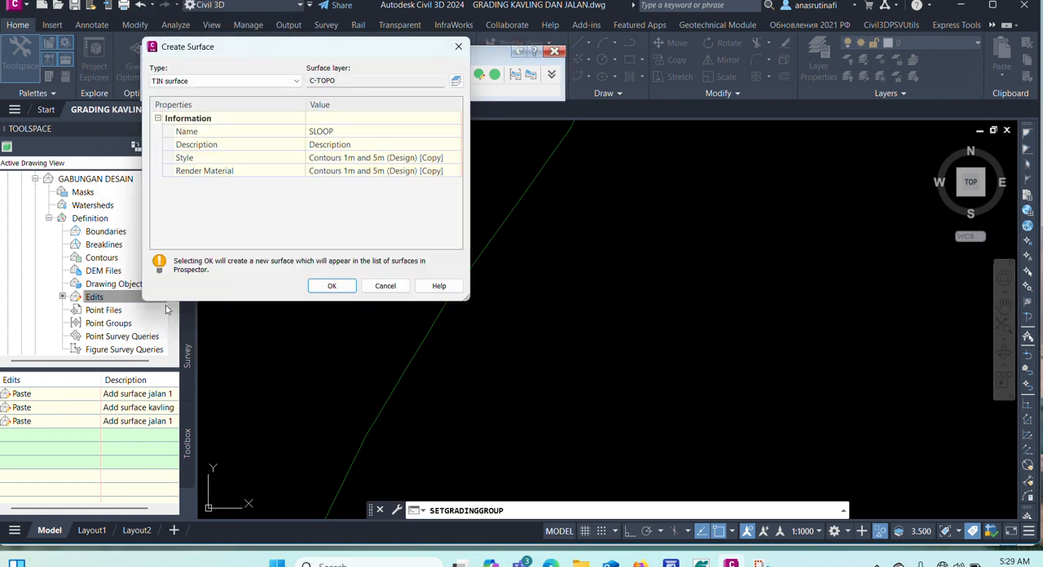
Set the SLOOP TIN surface's render material to ByLayer and create the surface.
left_click(422, 147)
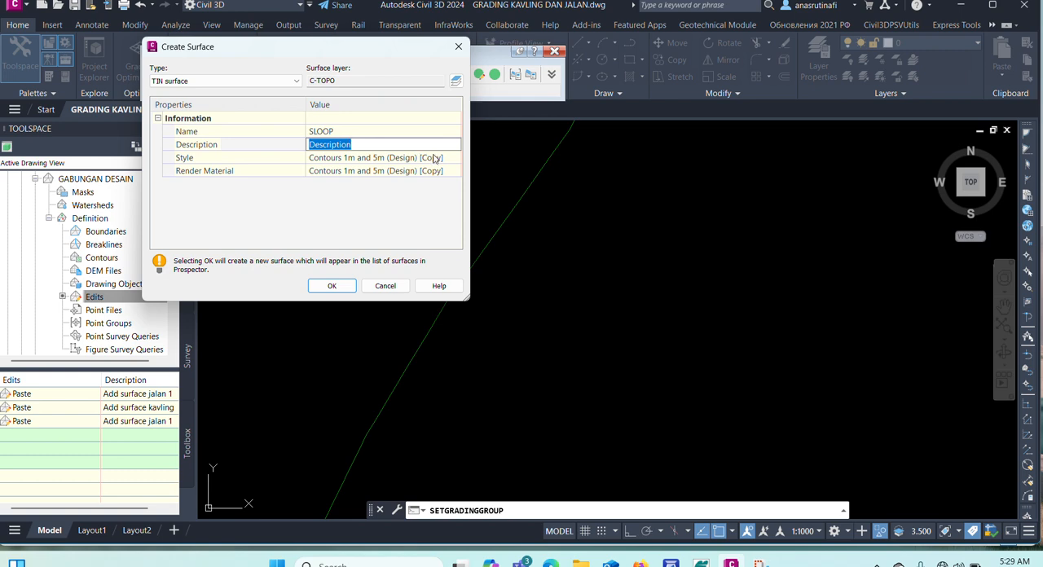
left_click(453, 170)
left_click(456, 171)
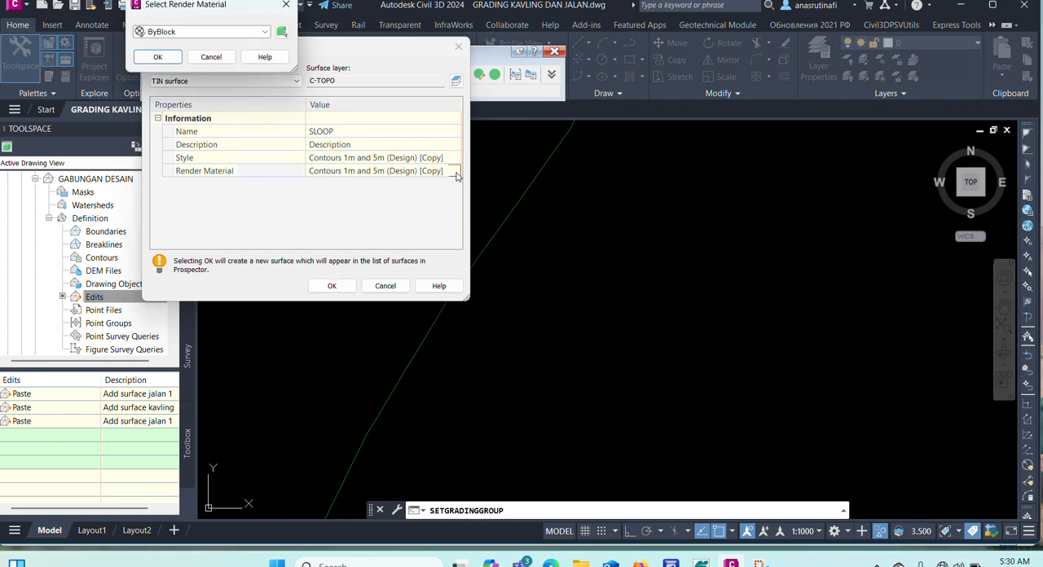
left_click(236, 32)
left_click(165, 42)
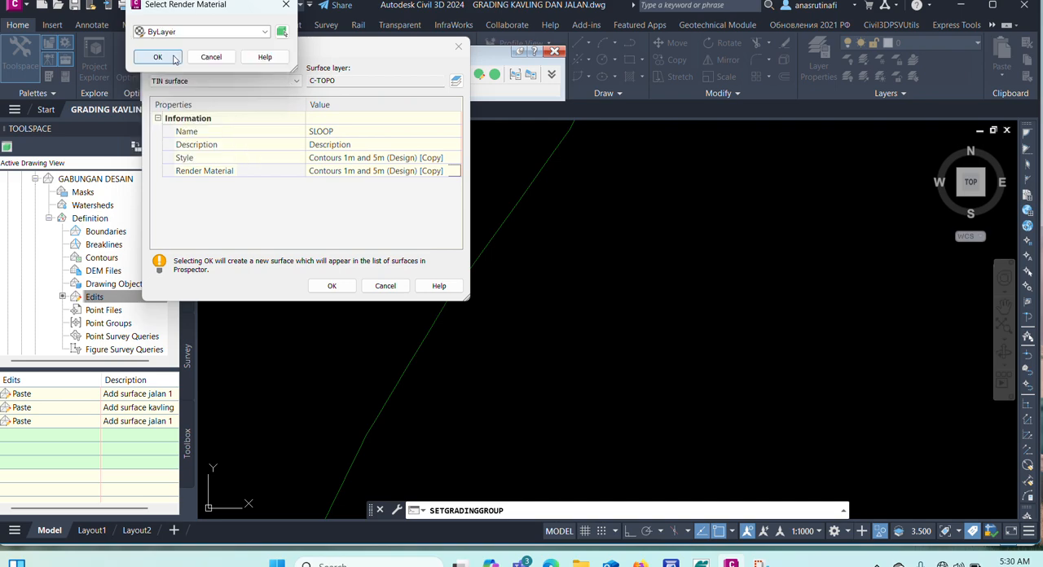
left_click(157, 56)
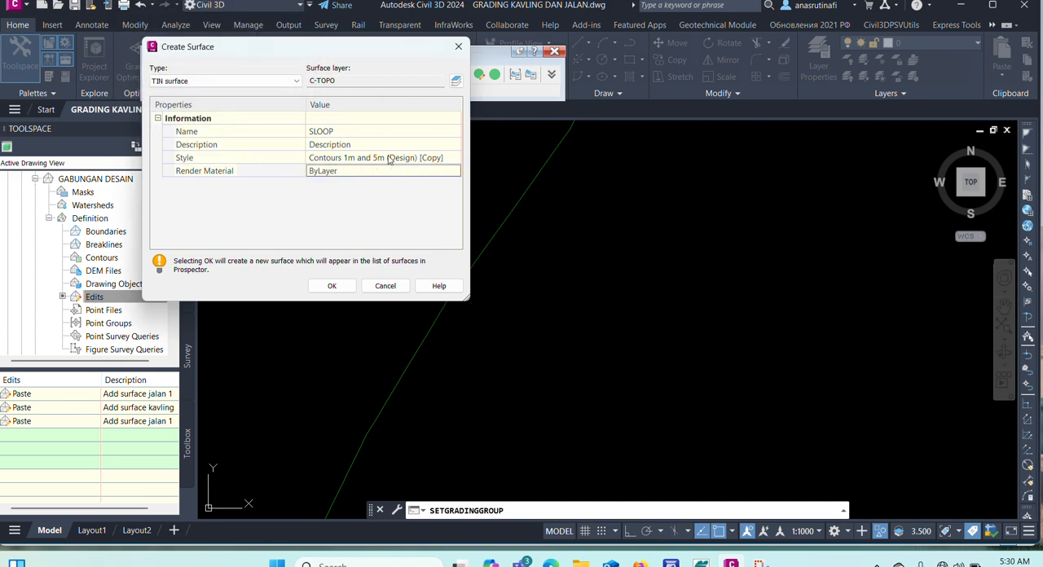
left_click(327, 285)
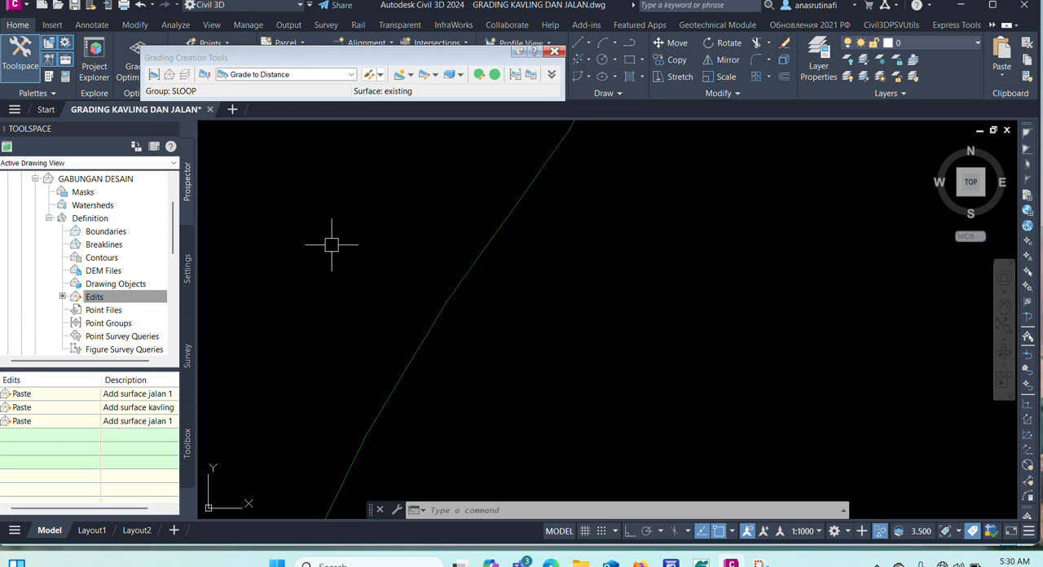
Start a Grade to Surface grading from the border feature line without weeding it, toward the outside of the boundary.
left_click(351, 75)
left_click(270, 119)
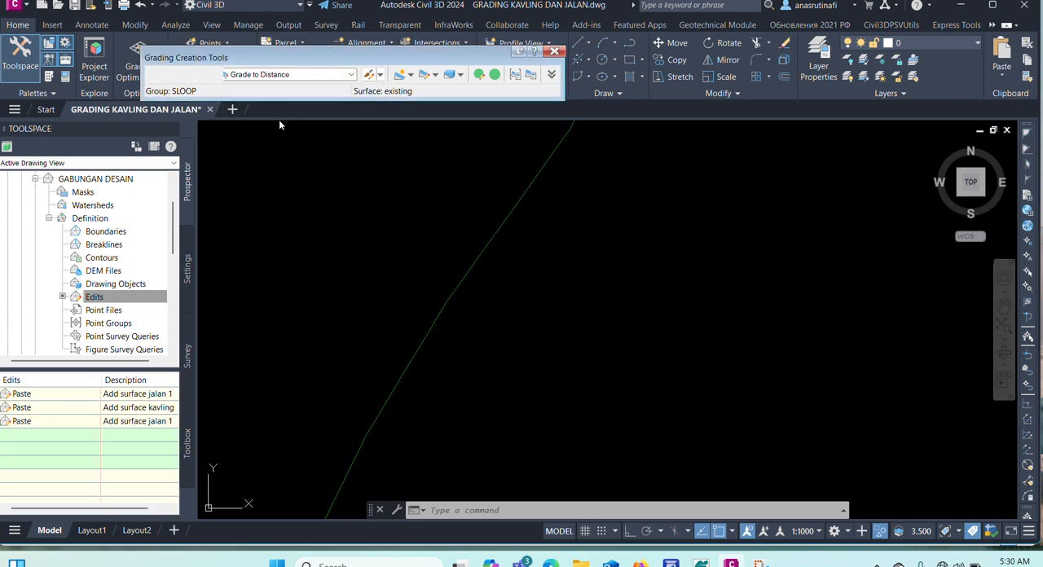
left_click(410, 75)
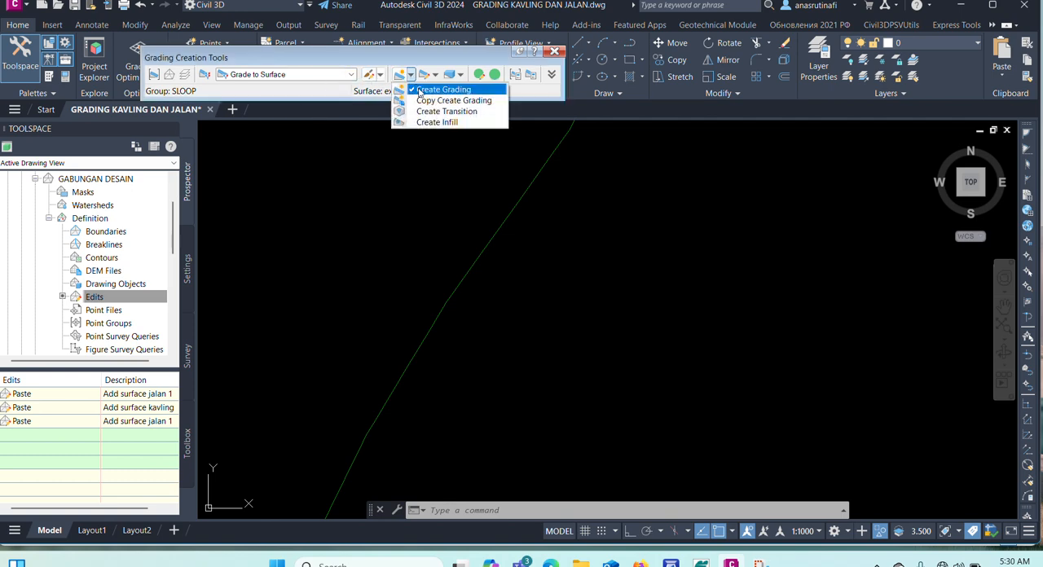
left_click(419, 88)
scroll(512, 263, "down", 3)
scroll(512, 263, "up", 1)
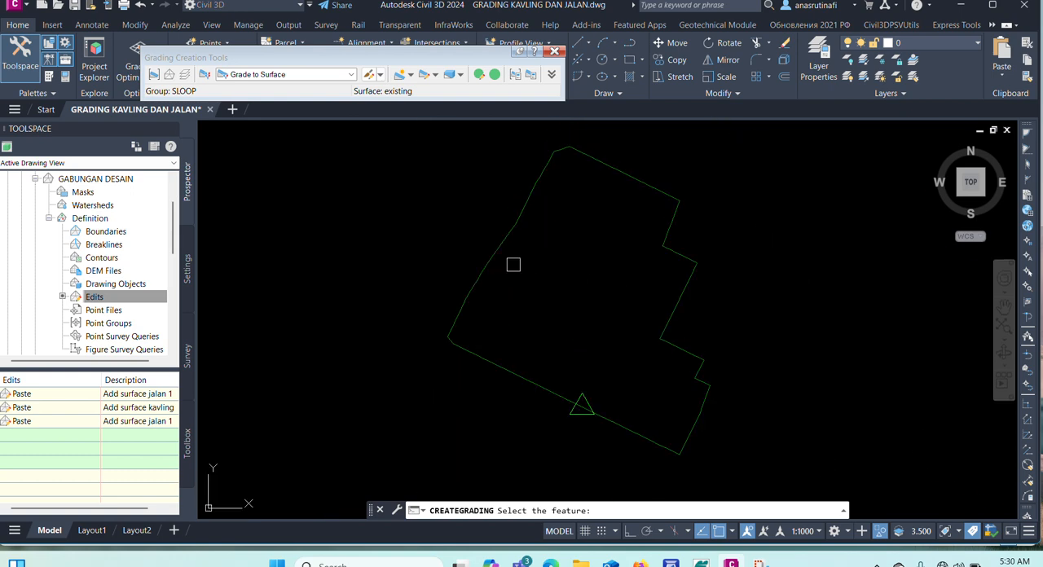
left_click(496, 250)
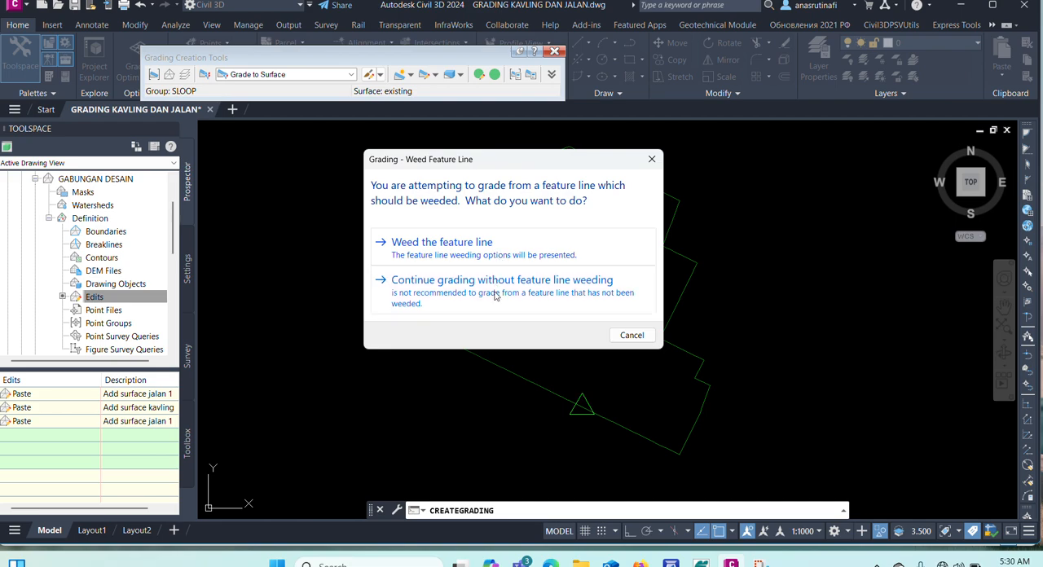
left_click(496, 272)
left_click(380, 220)
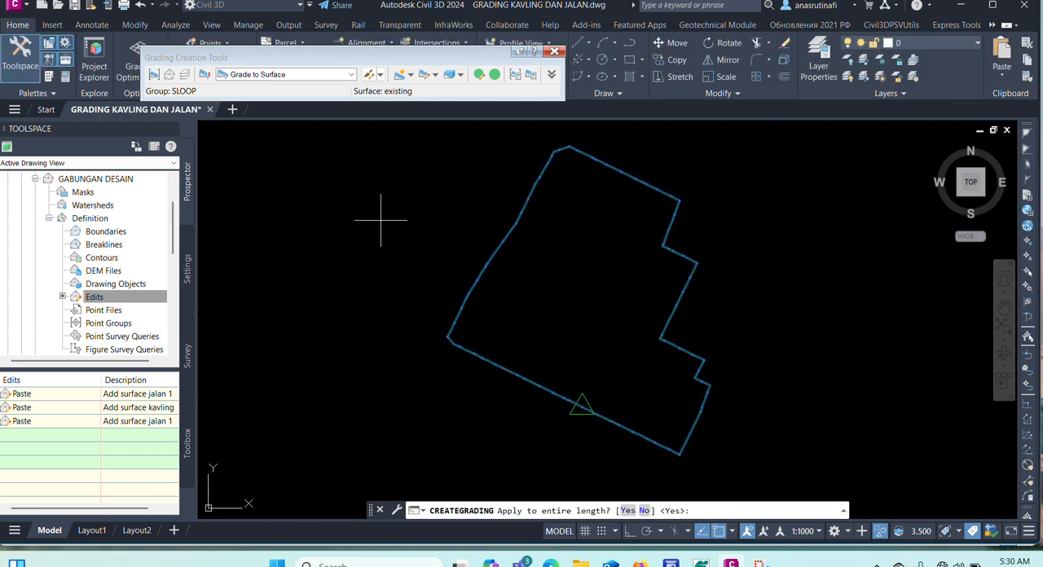
Apply the grading to the entire length with 2.00:1 cut and fill slopes, and end the command.
key("Return")
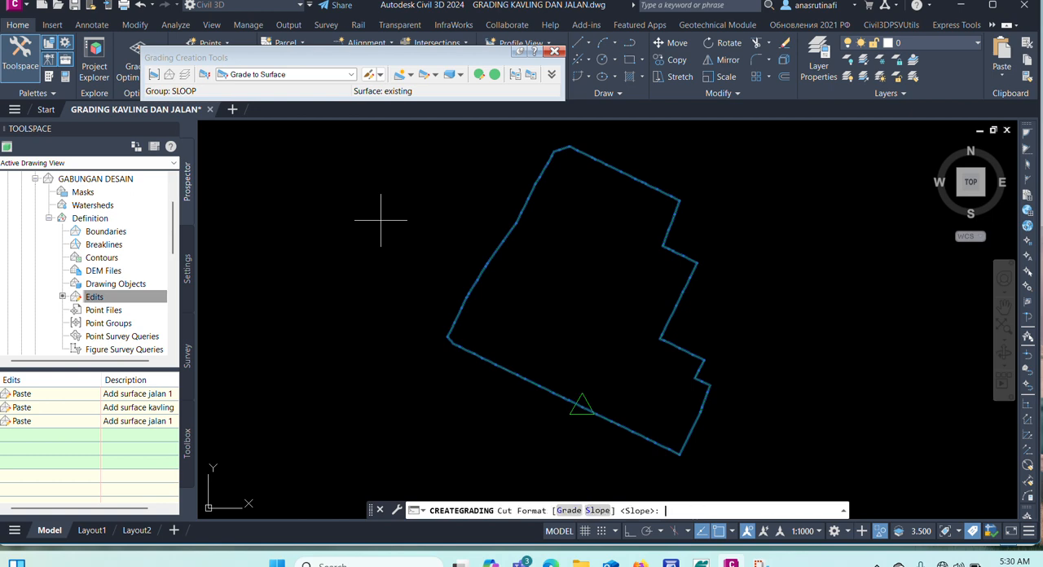
key("Return")
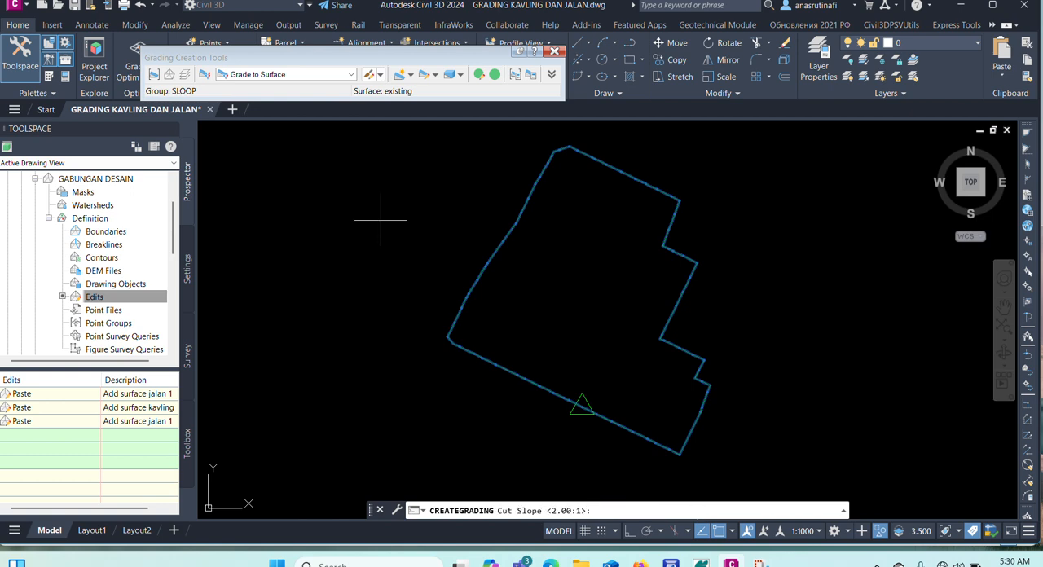
key("Return")
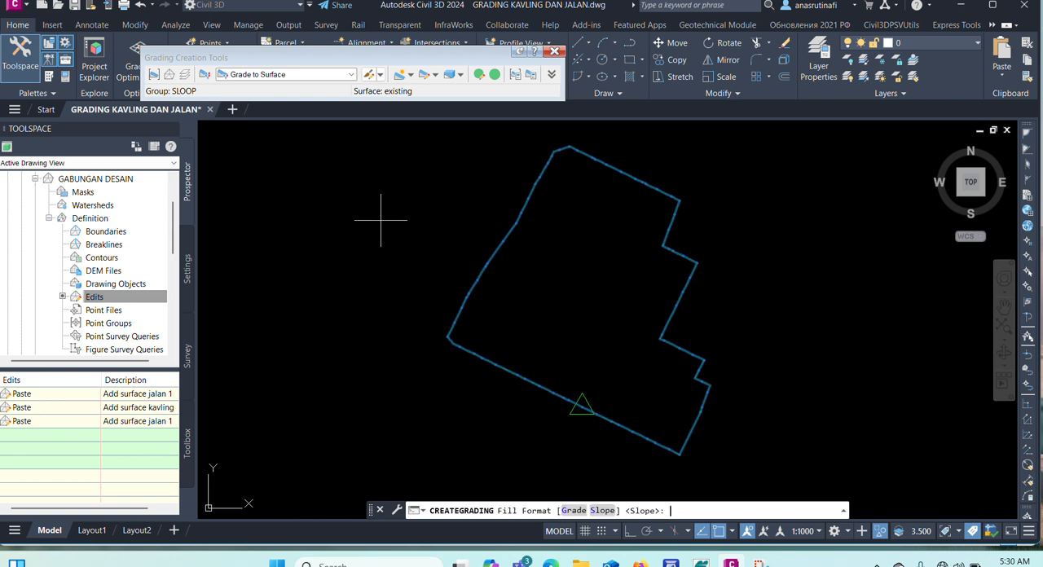
type("S")
key("Return")
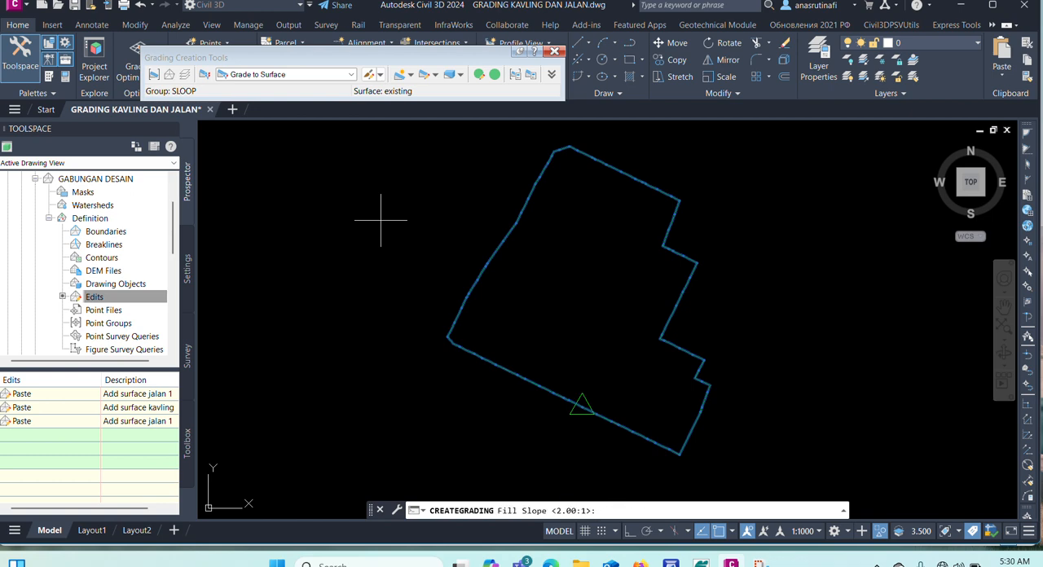
key("Return")
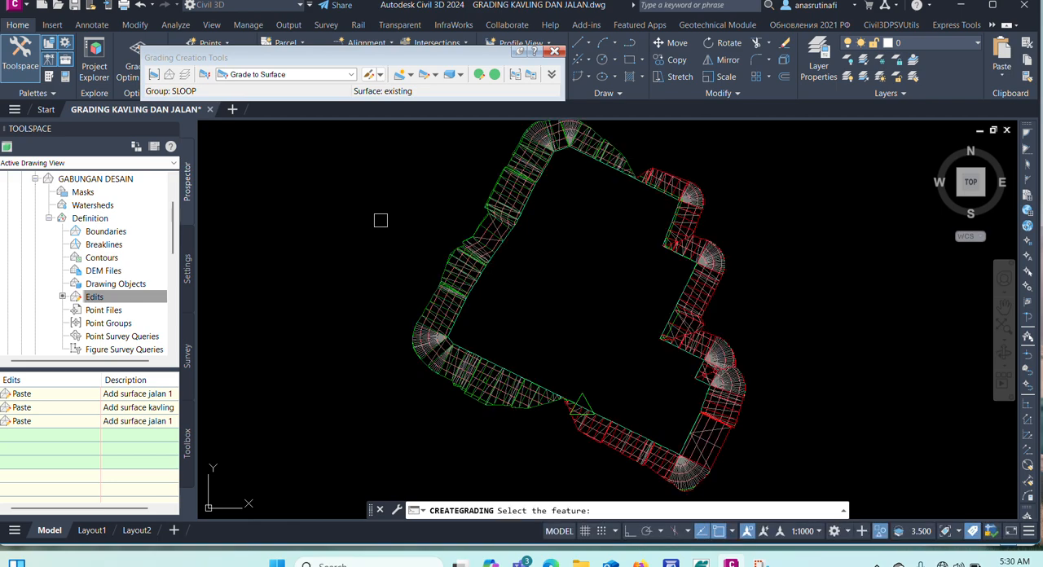
key("Escape")
Inspect the SLOOP grading surface in 3D in the Object Viewer, orbiting around its side slopes.
scroll(430, 336, "up", 5)
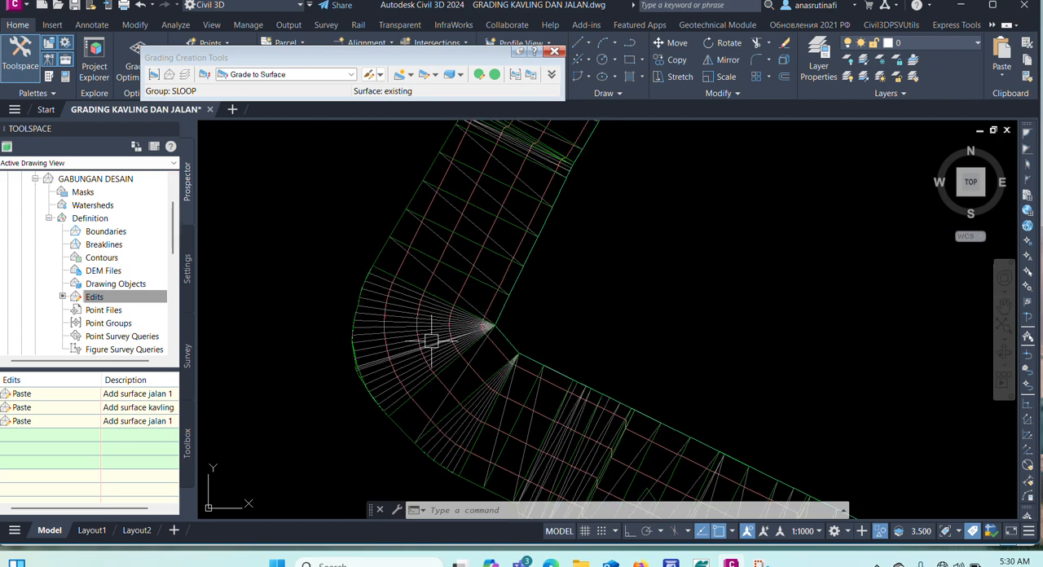
left_click(430, 326)
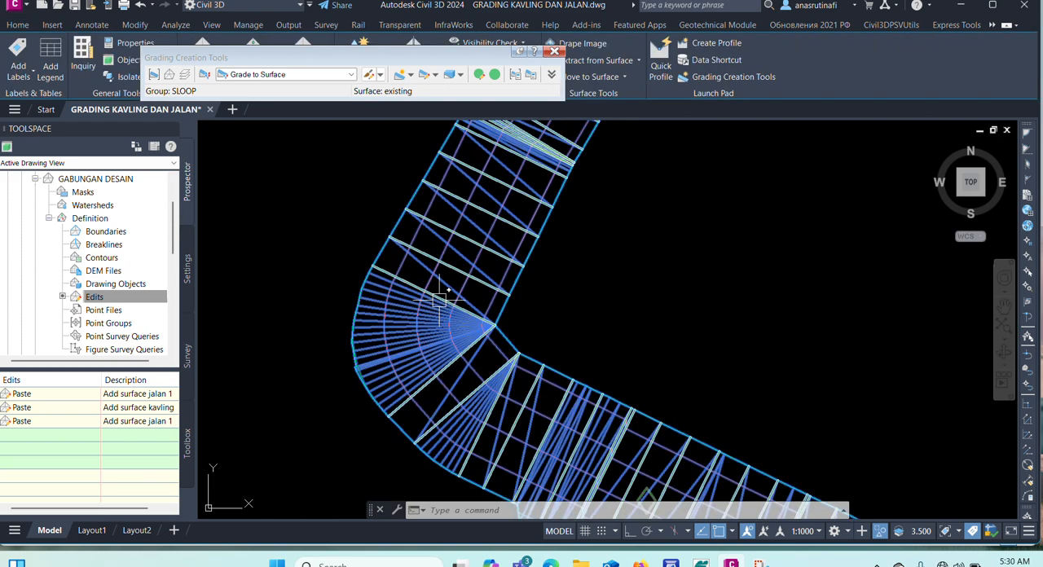
right_click(600, 242)
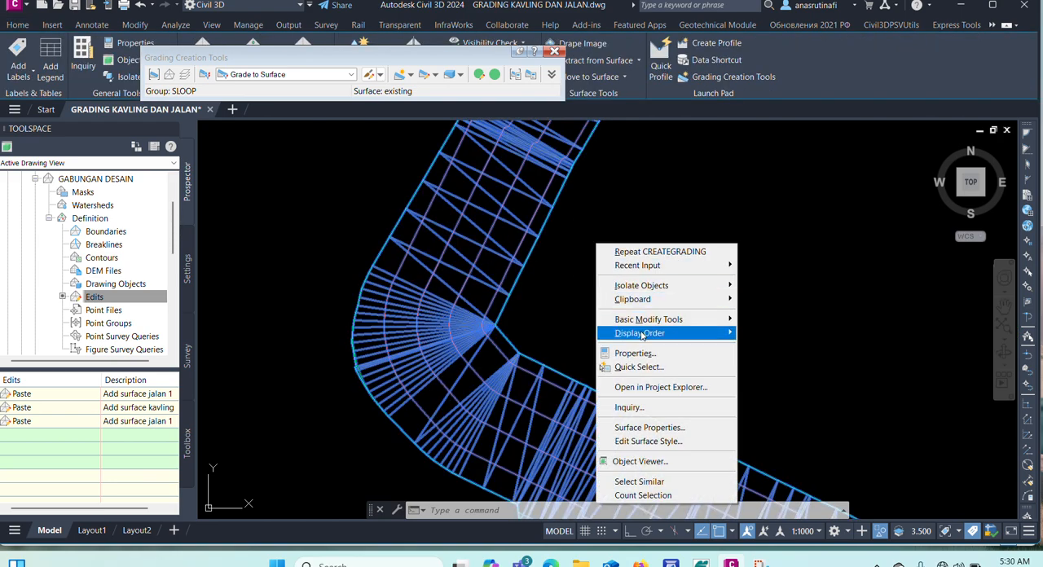
left_click(640, 461)
left_click_drag(617, 438, 391, 320)
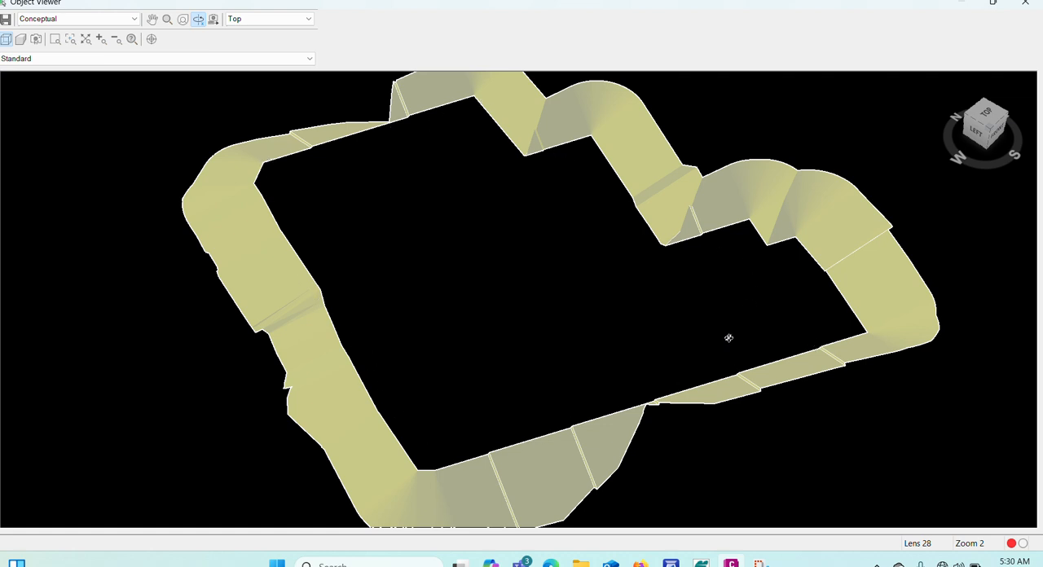
mouse_move(397, 374)
left_mouse_down()
mouse_move(392, 362)
mouse_move(461, 298)
mouse_move(454, 366)
mouse_move(384, 378)
mouse_move(399, 379)
left_mouse_up()
scroll(400, 379, "up", 5)
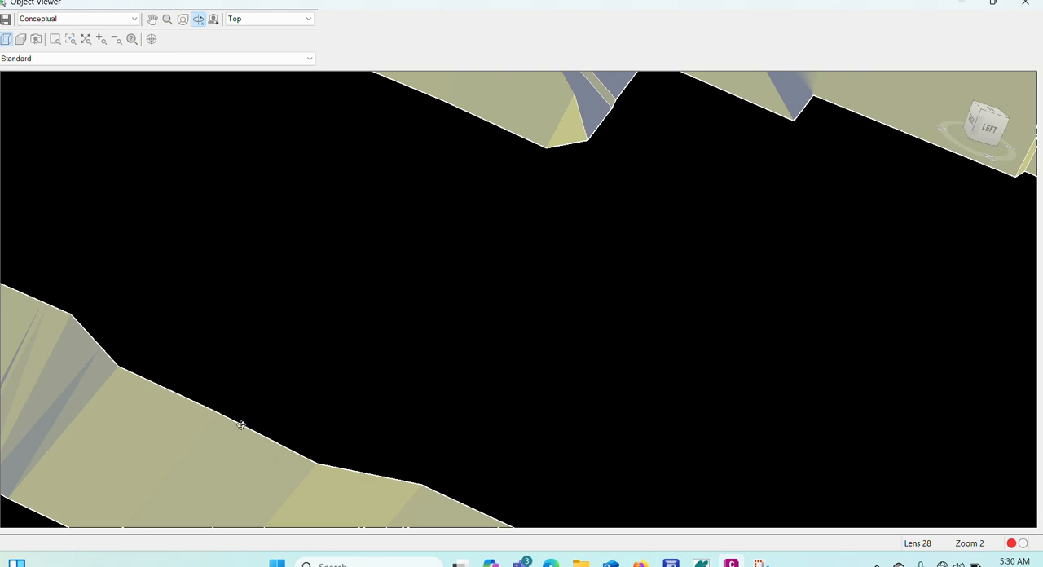
key("Escape")
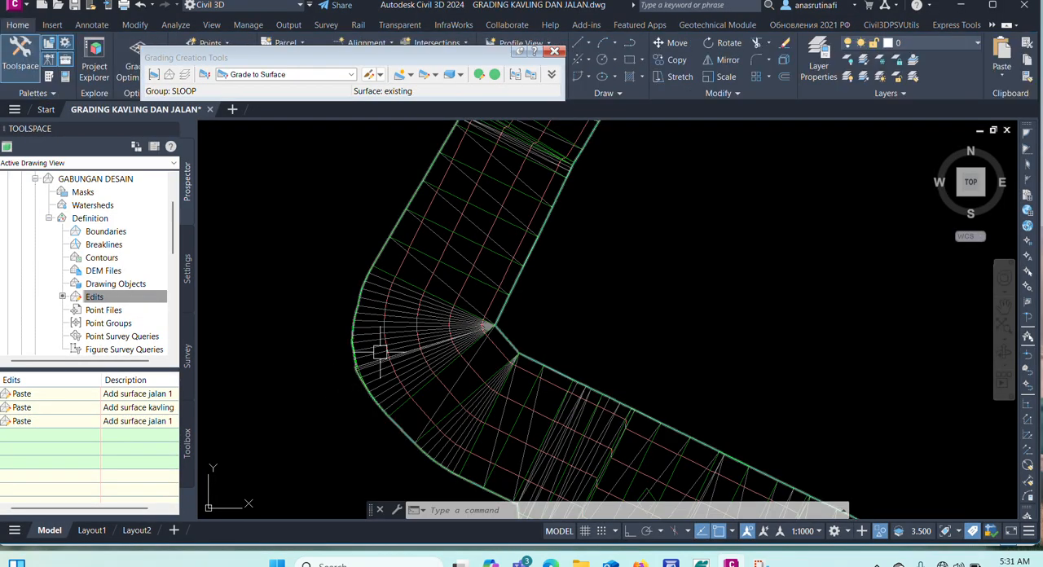
Close the Grading Creation Tools and collapse the GABUNGAN DESAIN surface's Definition branch.
scroll(375, 354, "down", 3)
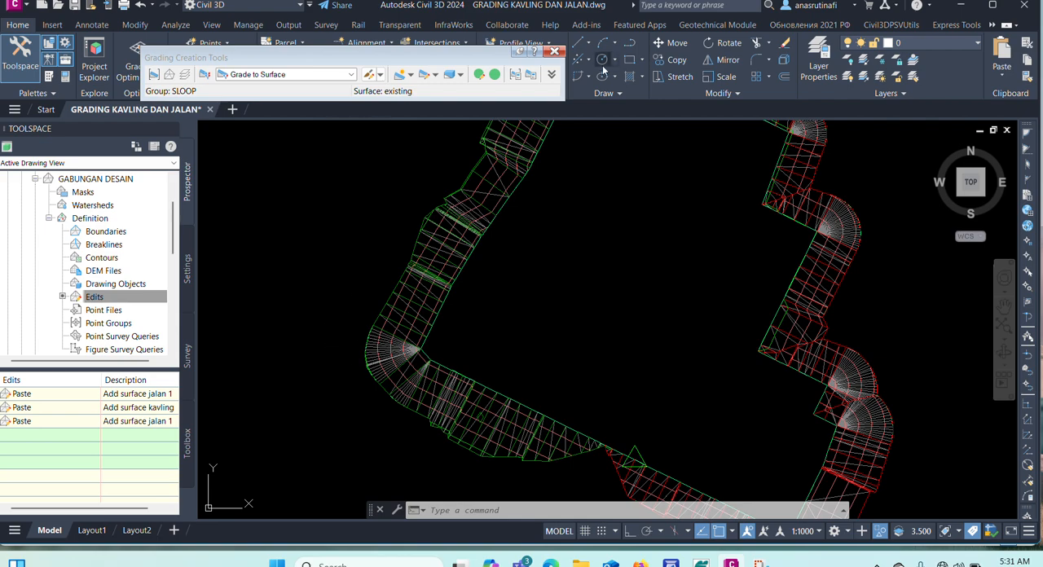
left_click(553, 53)
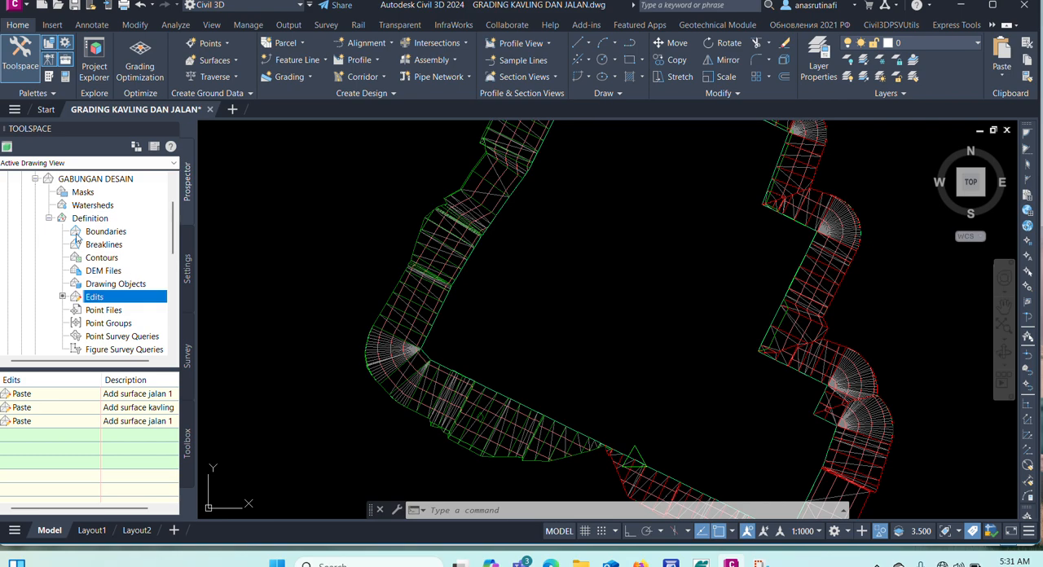
left_click(48, 219)
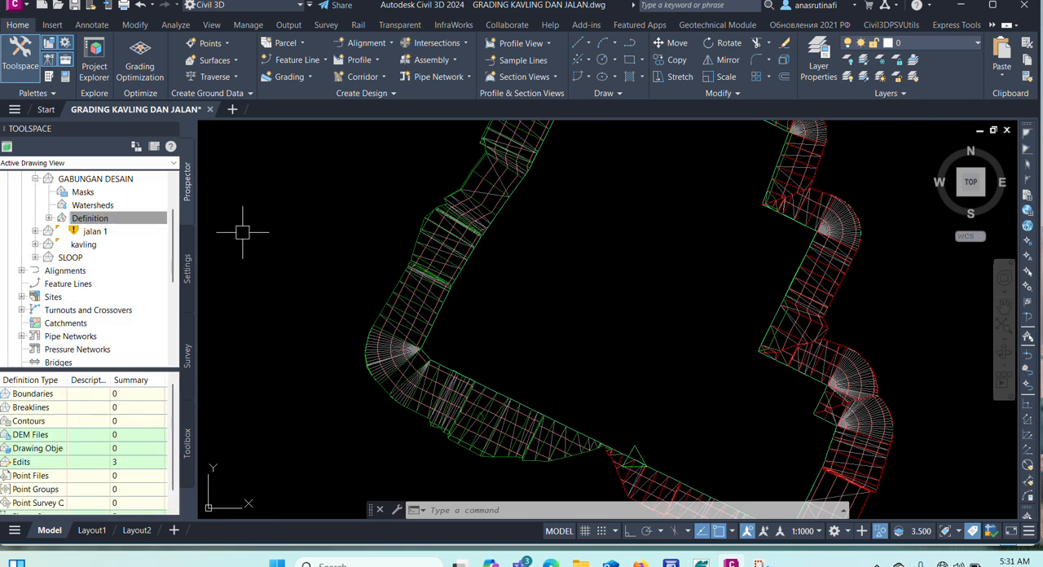
End the object isolation to bring the full drawing back, and check the surface around the FG+64.54 lot by selecting it.
scroll(395, 284, "down", 5)
right_click(385, 230)
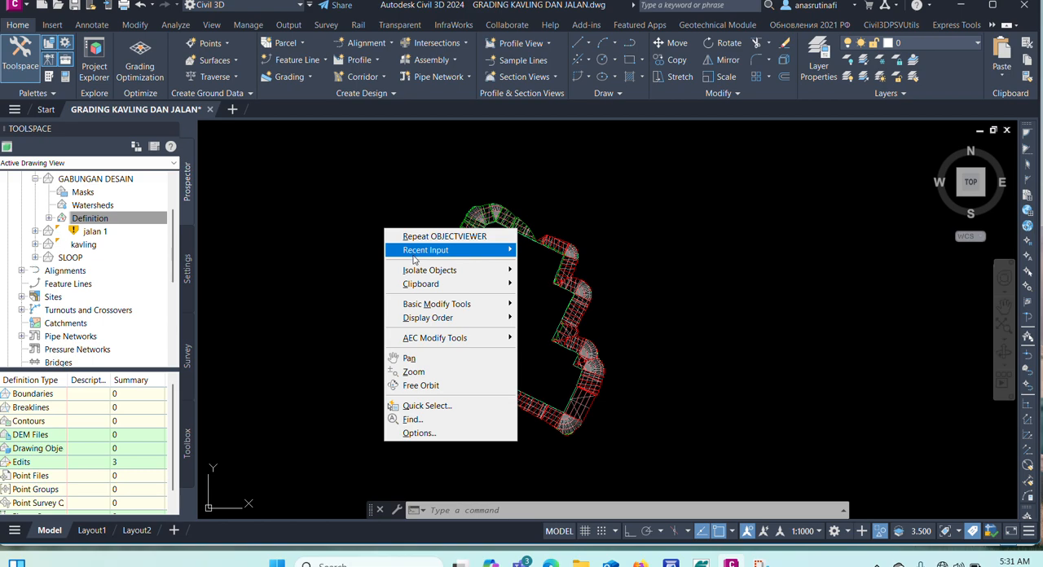
mouse_move(417, 273)
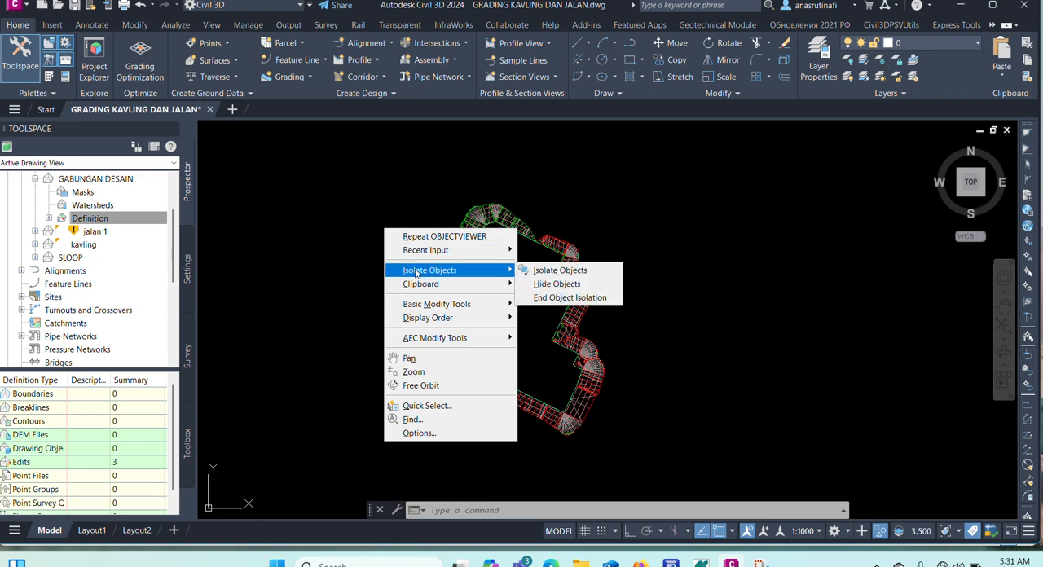
left_click(554, 298)
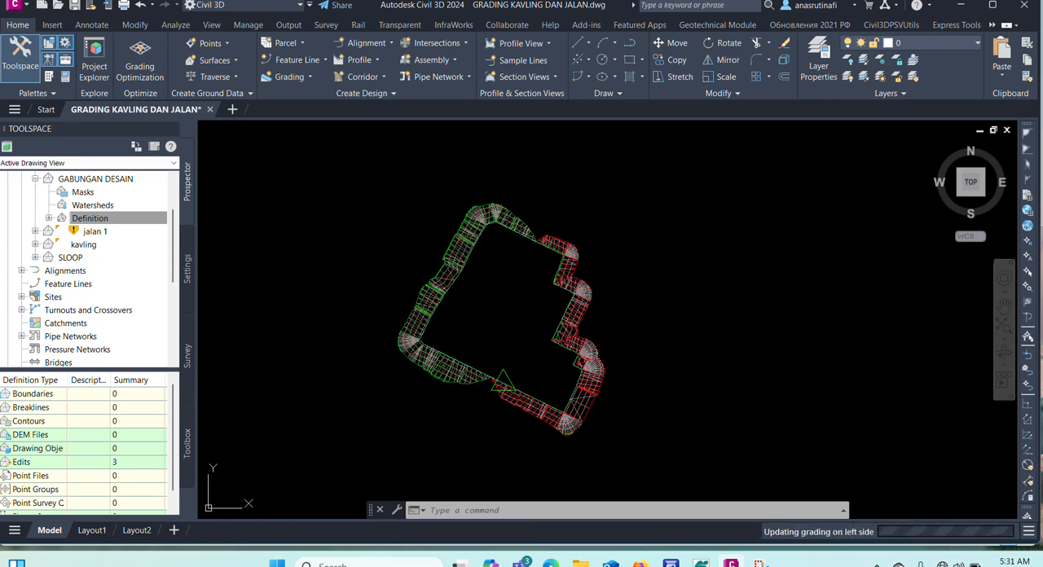
scroll(532, 295, "up", 5)
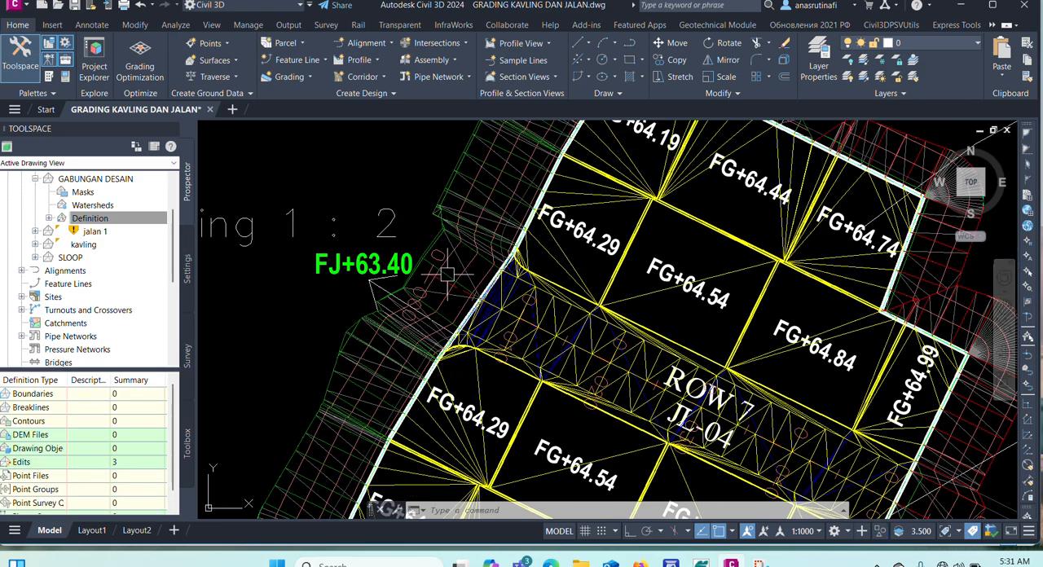
left_click(638, 309)
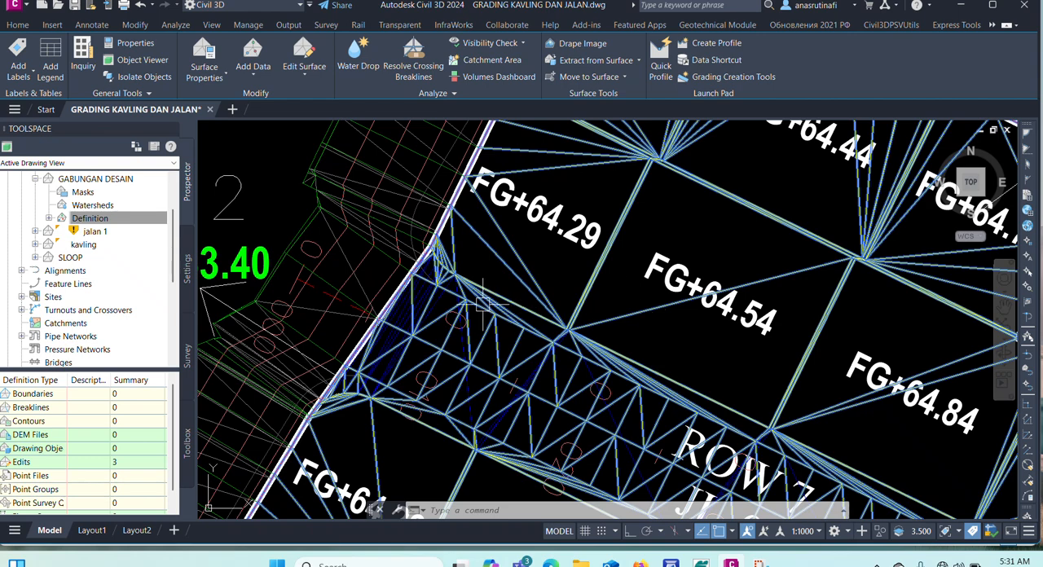
left_click(364, 261)
key("Escape")
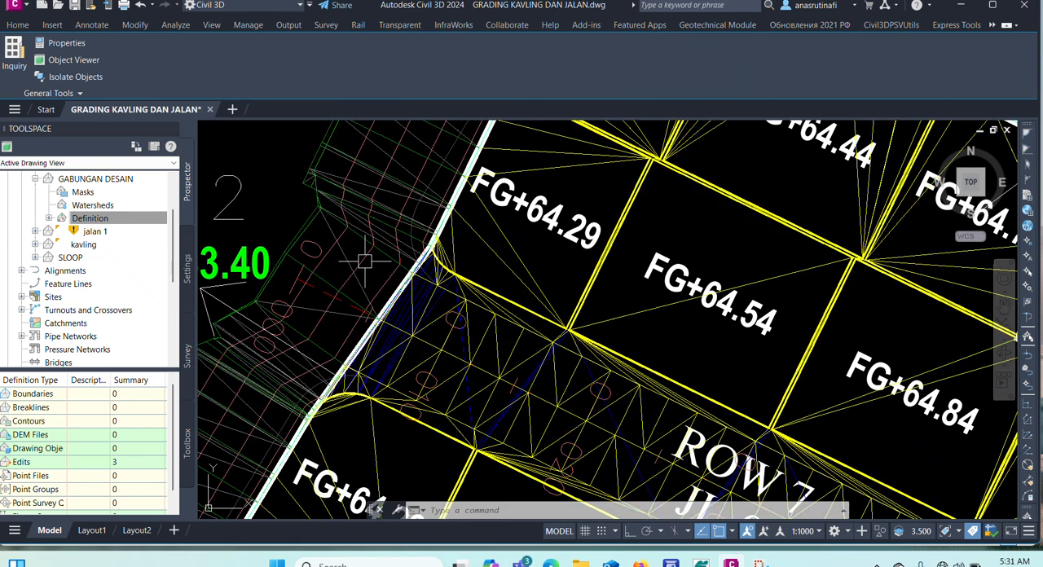
Paste the jalan 1, kavling and SLOOP surfaces together into the GABUNGAN DESAIN surface as a definition edit.
scroll(108, 246, "up", 1)
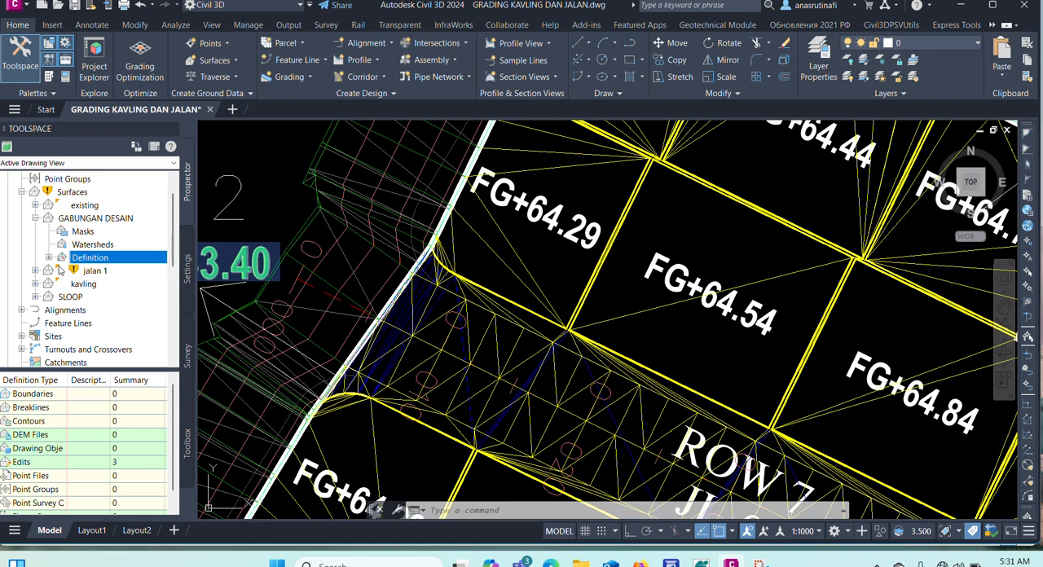
left_click(98, 220)
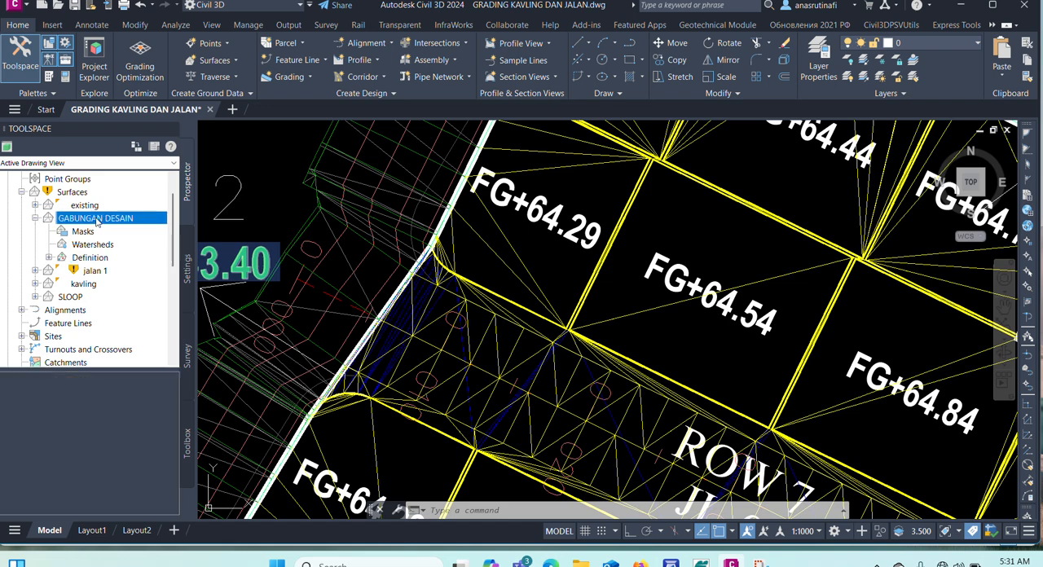
left_click(49, 259)
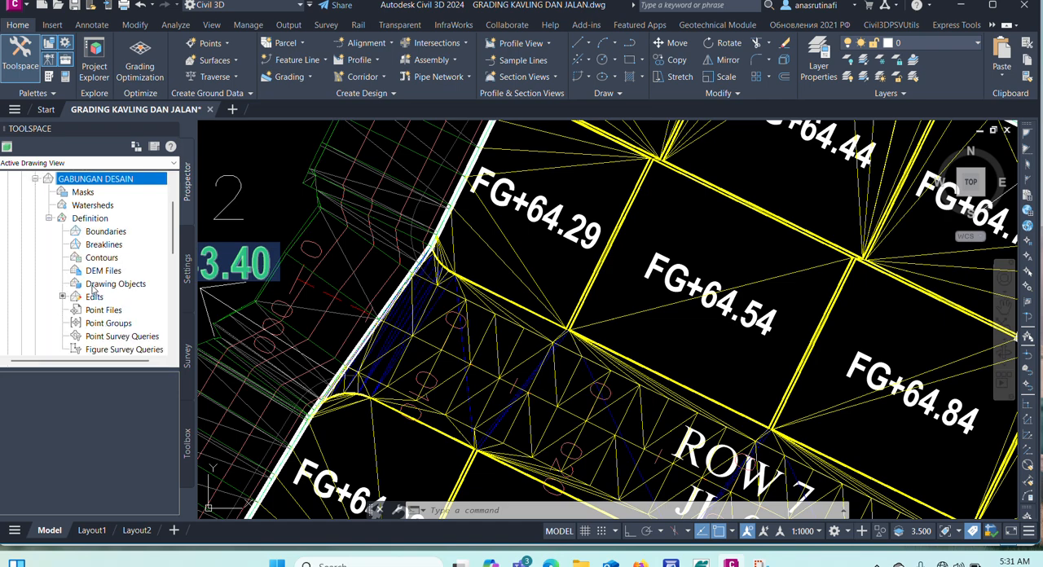
scroll(115, 284, "down", 1)
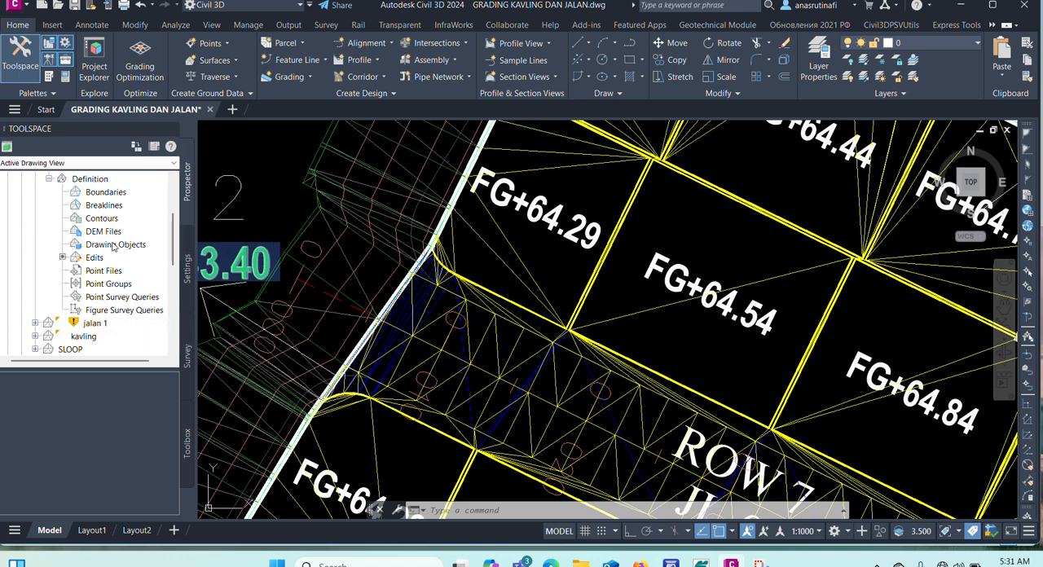
left_click(90, 259)
right_click(92, 258)
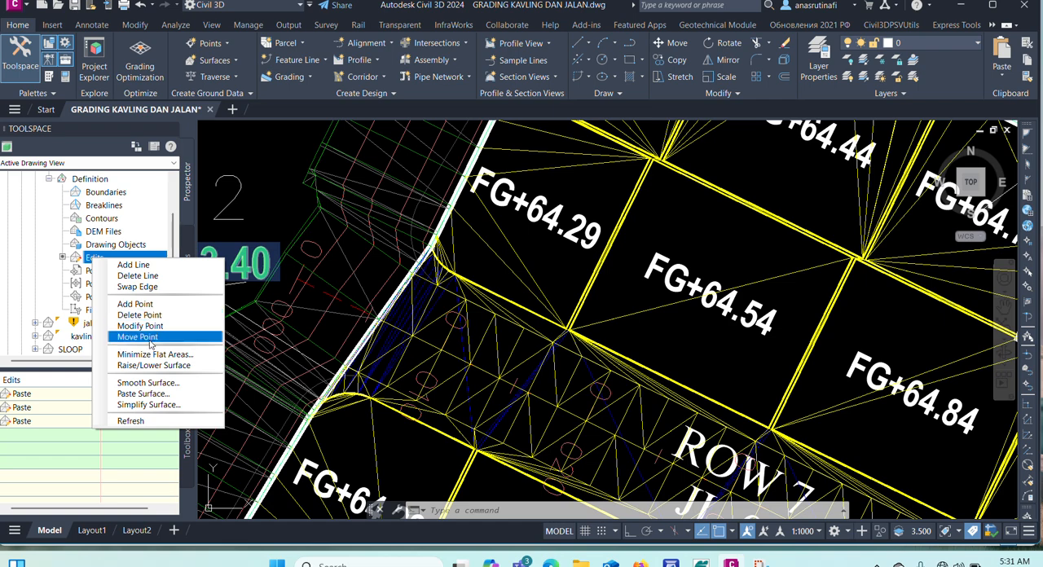
left_click(142, 393)
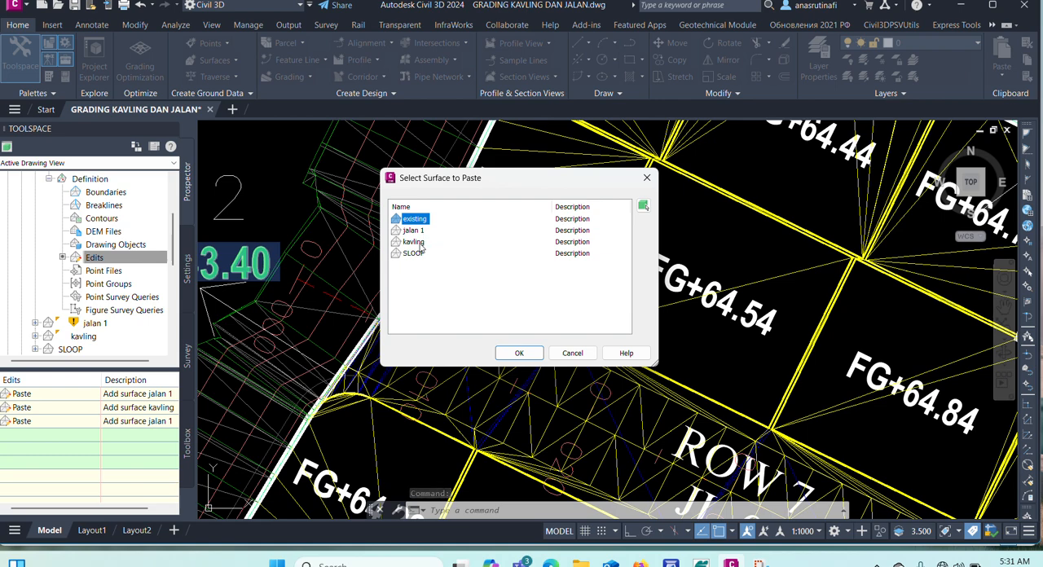
left_click(414, 242)
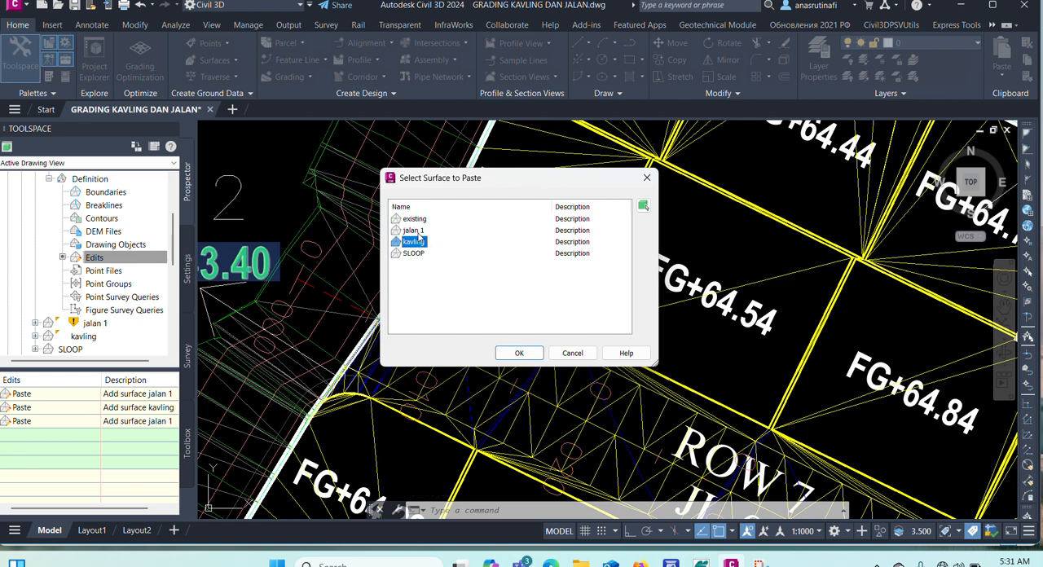
left_click(414, 231, "ctrl")
left_click(413, 254, "ctrl")
left_click(506, 352)
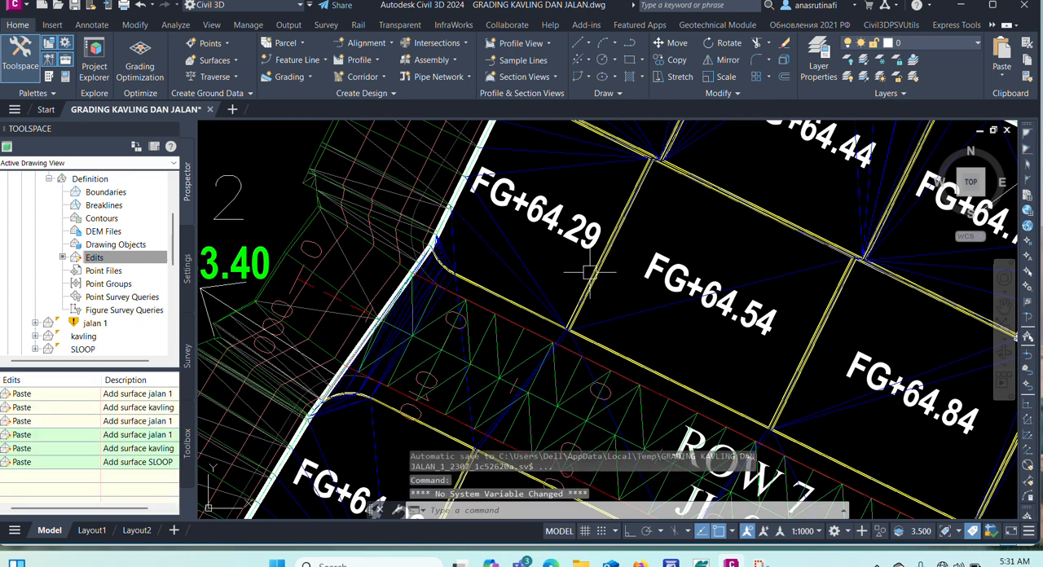
Paste the kavling surface once more into GABUNGAN DESAIN so it follows the SLOOP paste.
left_click(534, 277)
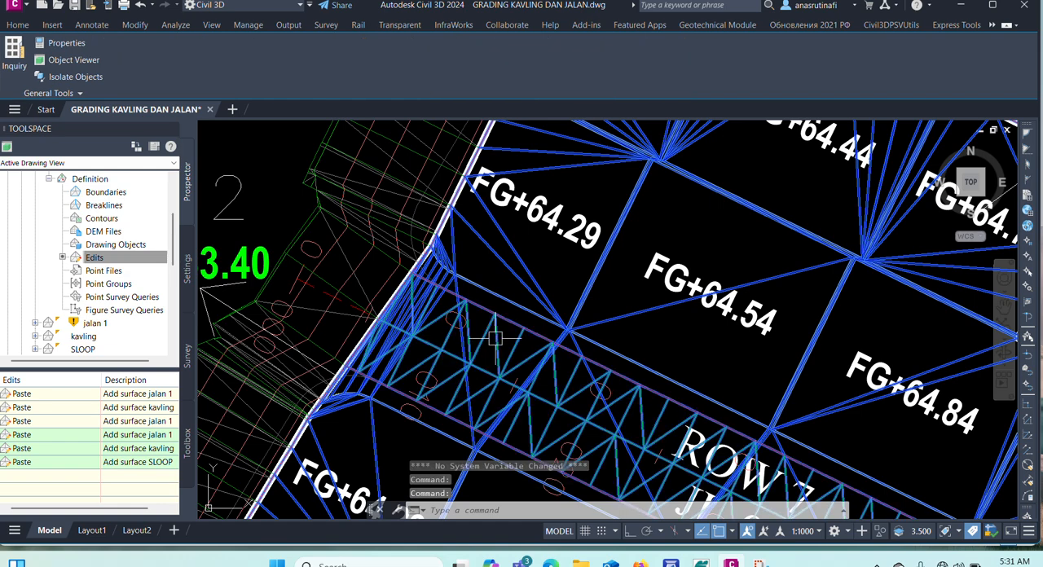
key("Escape")
left_click(530, 273)
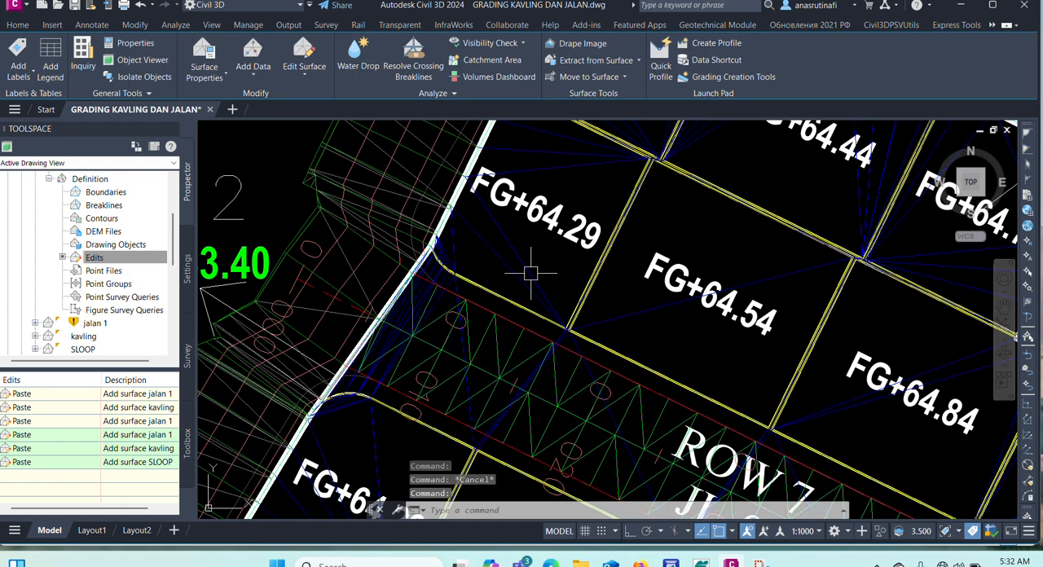
key("Escape")
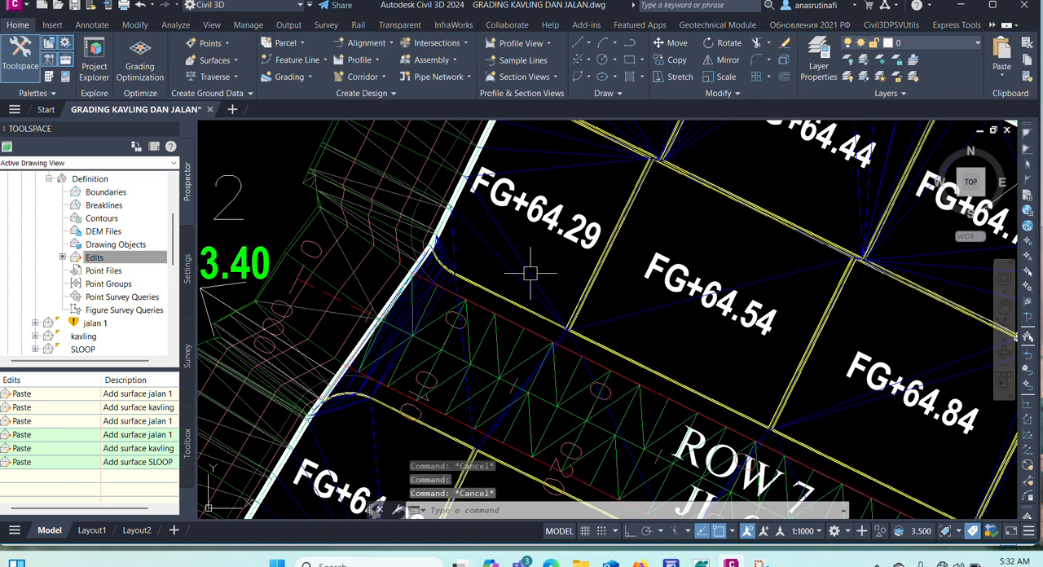
right_click(113, 261)
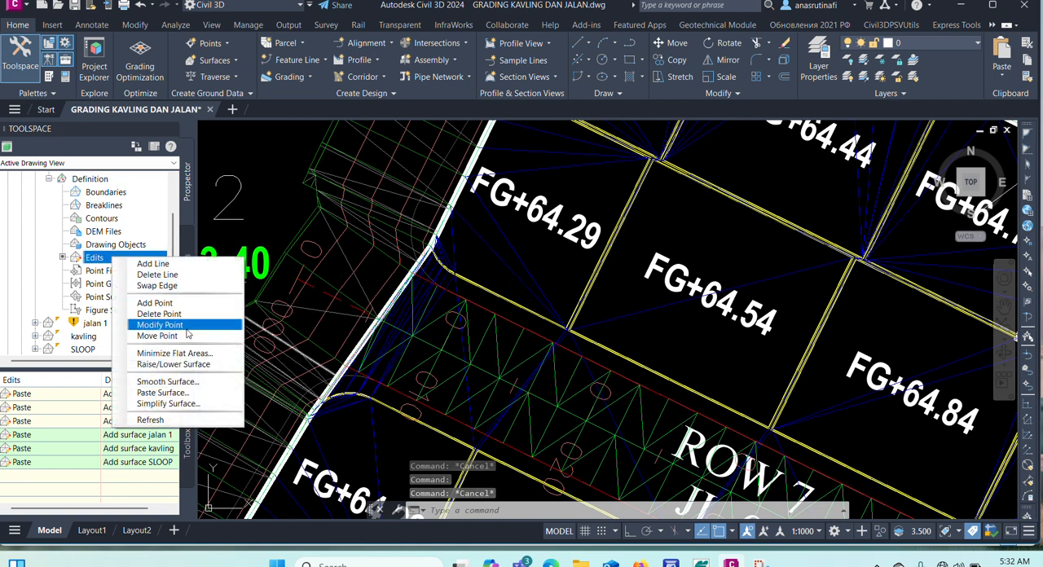
left_click(163, 392)
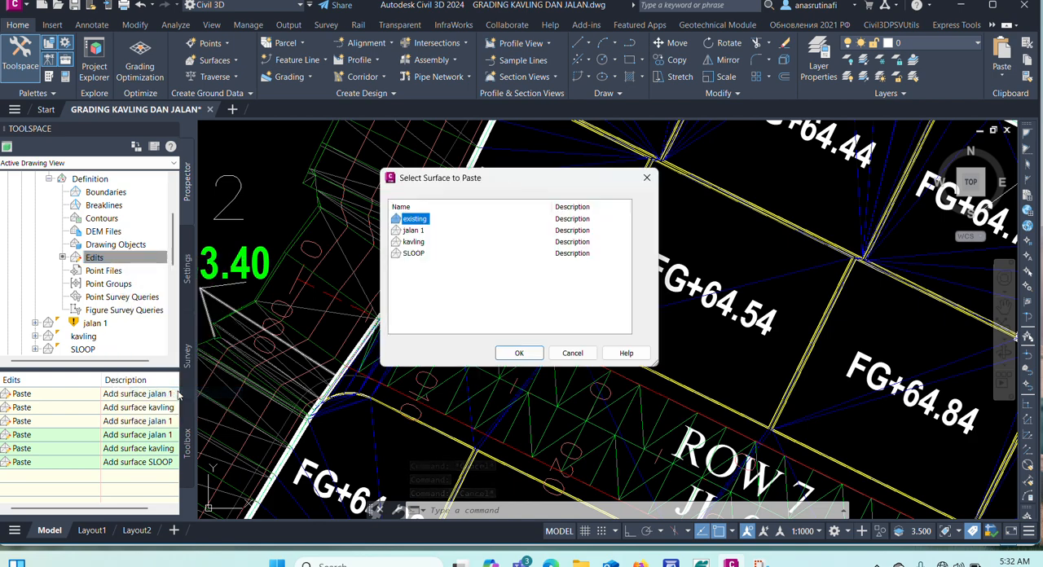
left_click(414, 242)
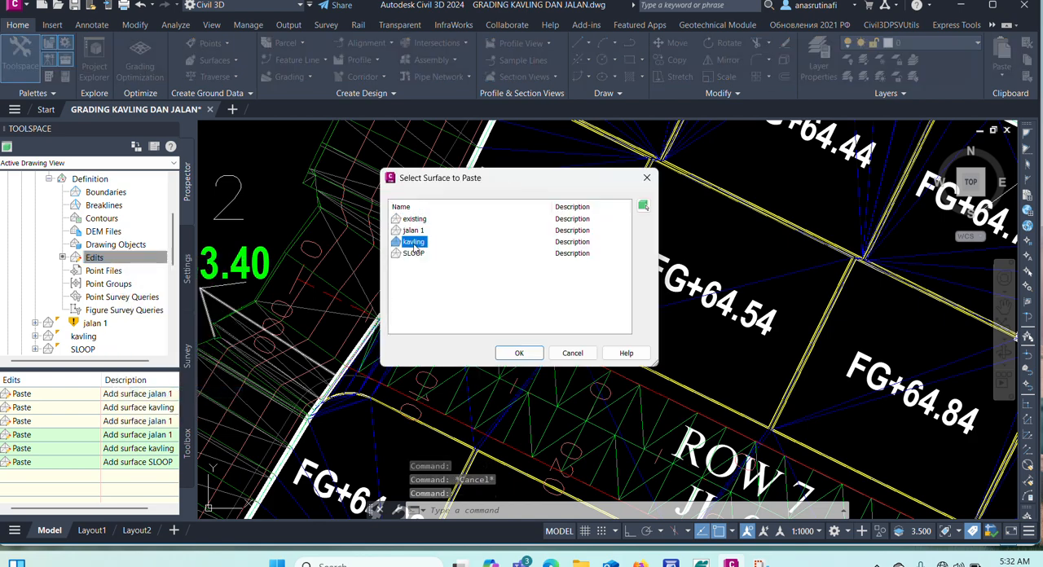
left_click(518, 353)
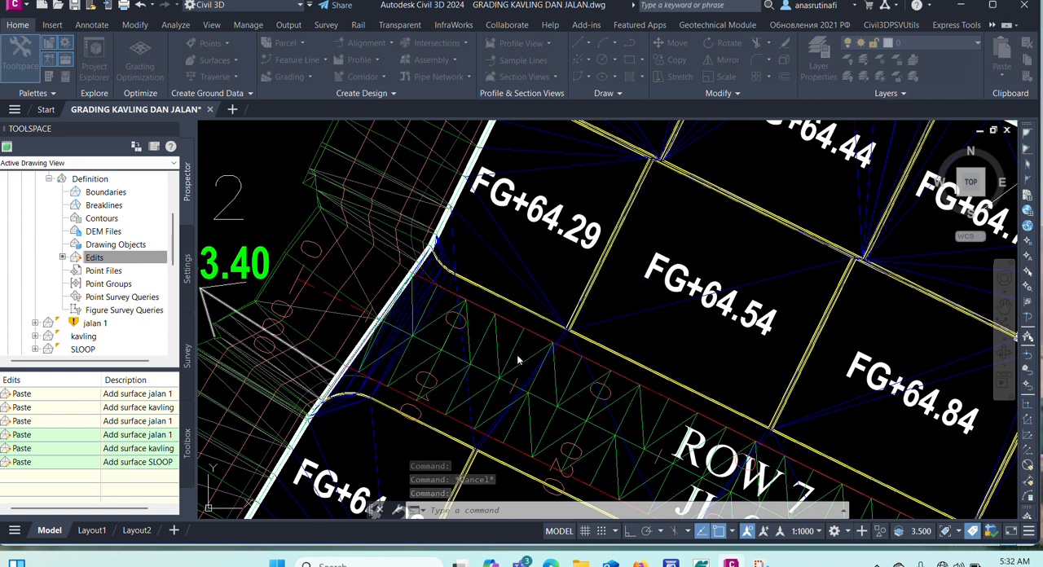
Paste the jalan 1 surface into GABUNGAN DESAIN again, after the kavling paste, and clear any selection.
right_click(113, 259)
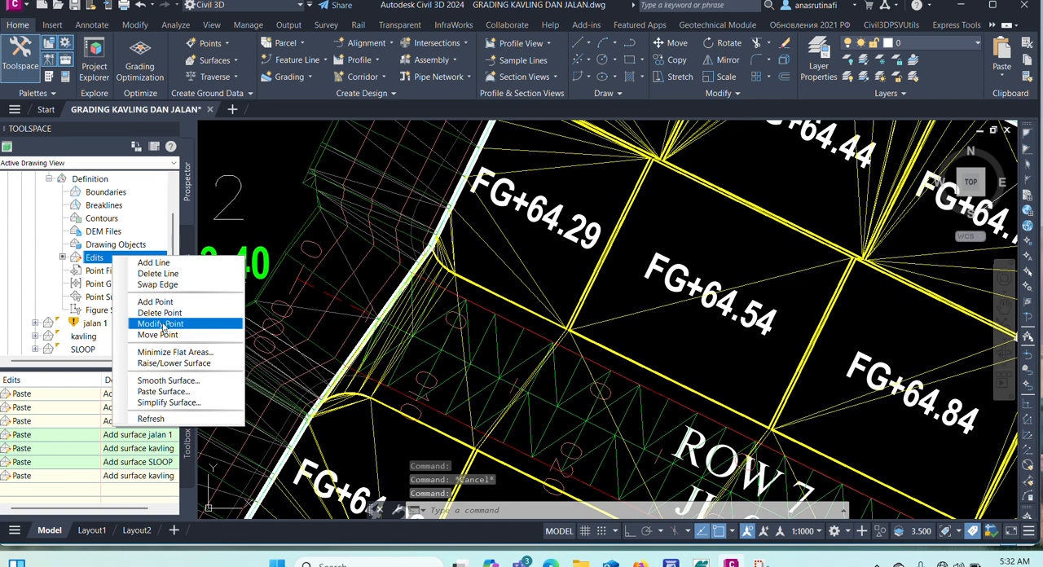
left_click(171, 392)
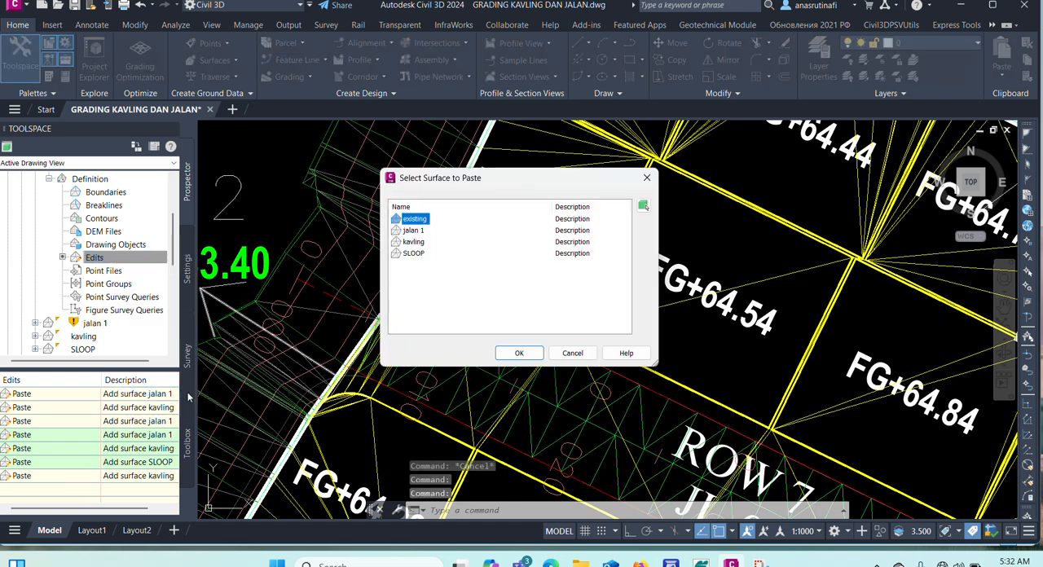
left_click(413, 231)
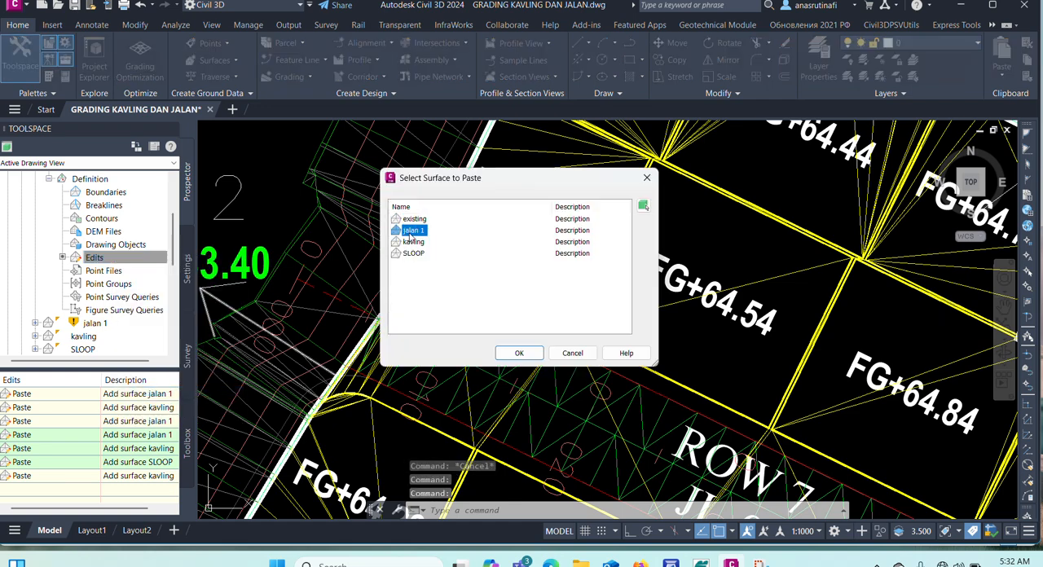
left_click(517, 354)
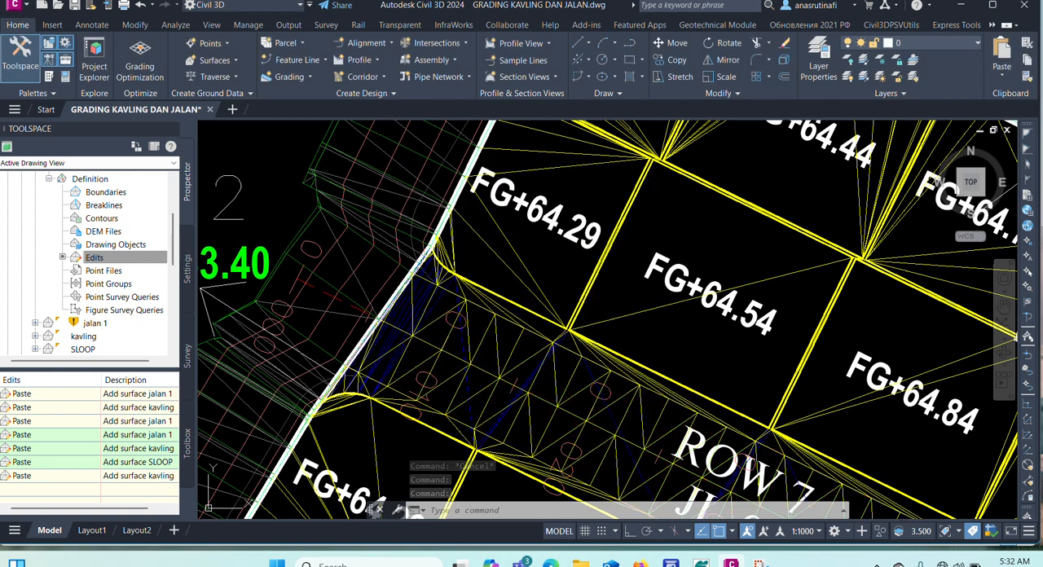
left_click(524, 270)
left_click(456, 241)
key("Escape")
key("Escape")
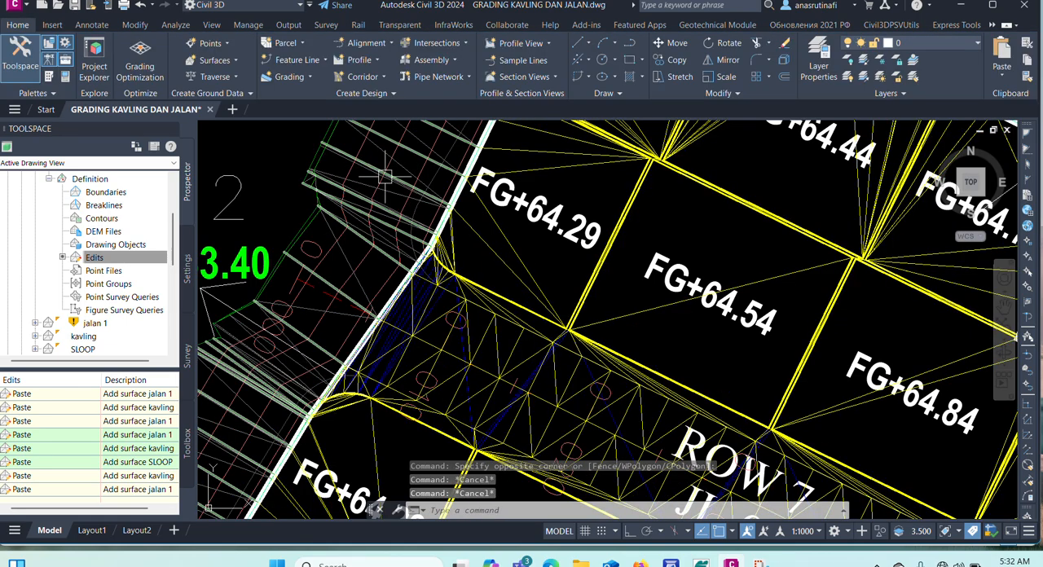
Set the SLOOP surface's style to _No Display and deselect it.
scroll(387, 179, "up", 3)
scroll(481, 244, "down", 3)
scroll(454, 226, "up", 2)
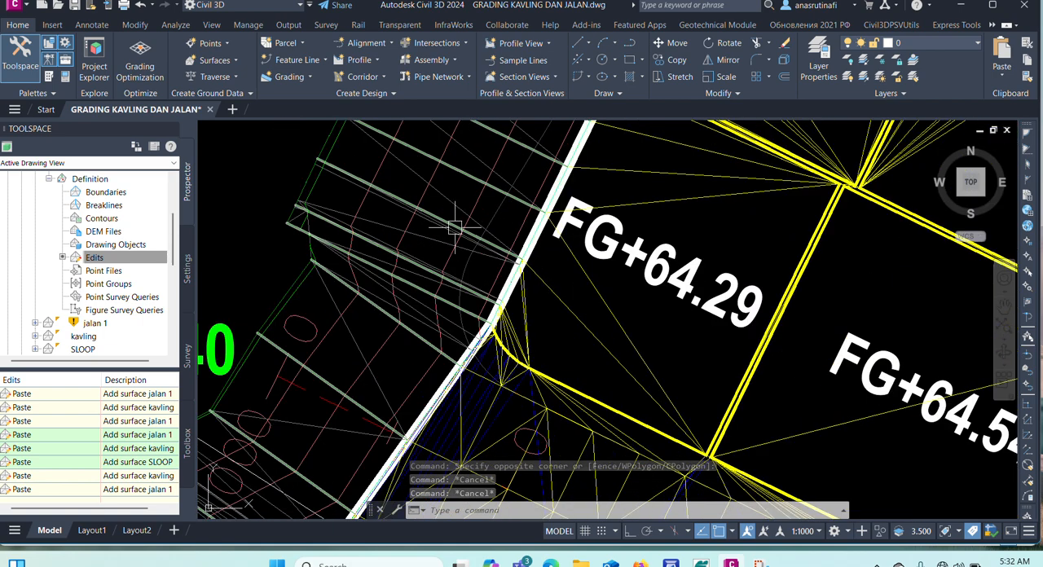
left_click(419, 196)
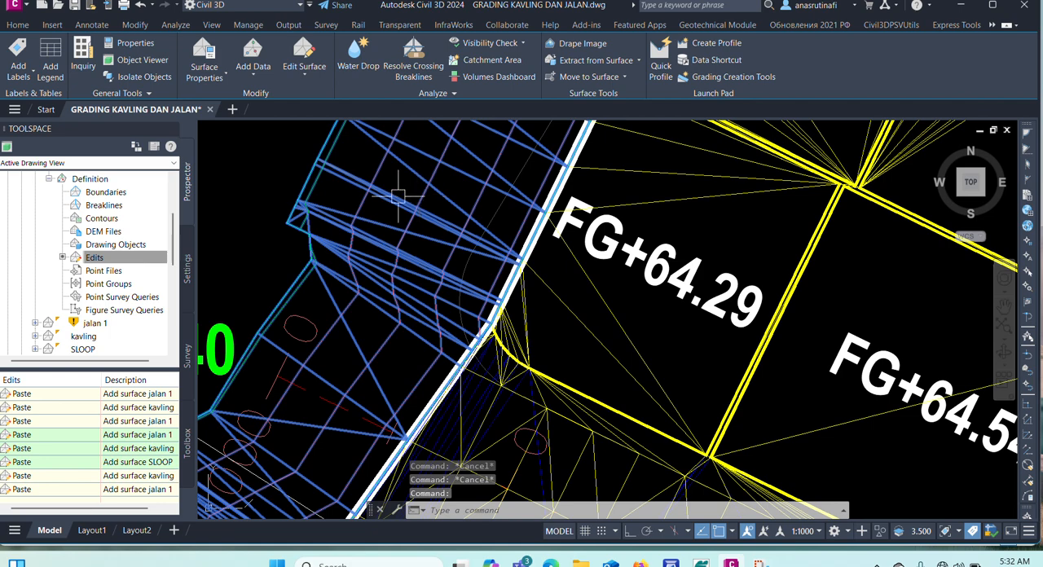
right_click(270, 173)
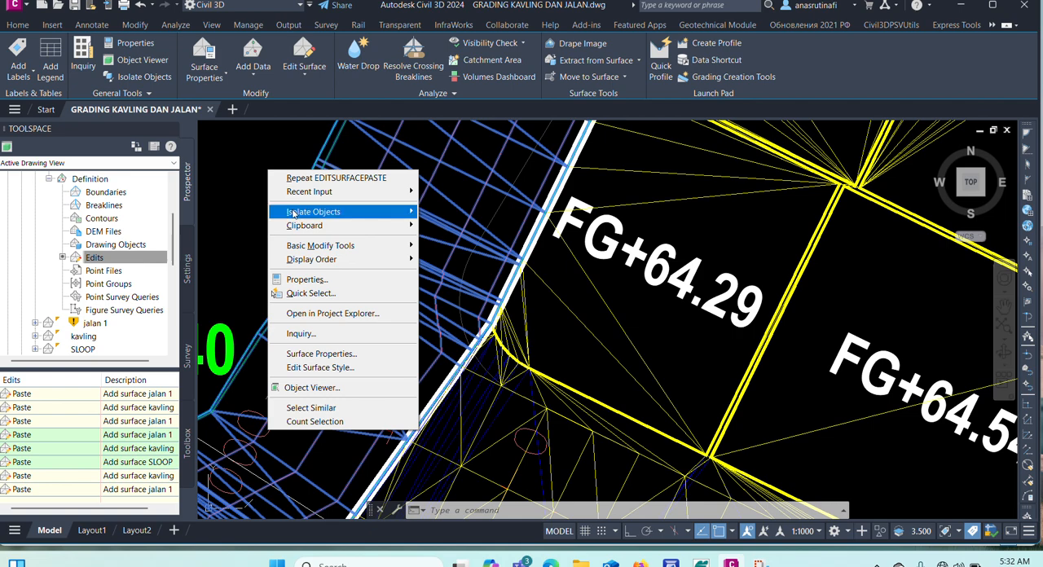
left_click(321, 353)
left_click(413, 277)
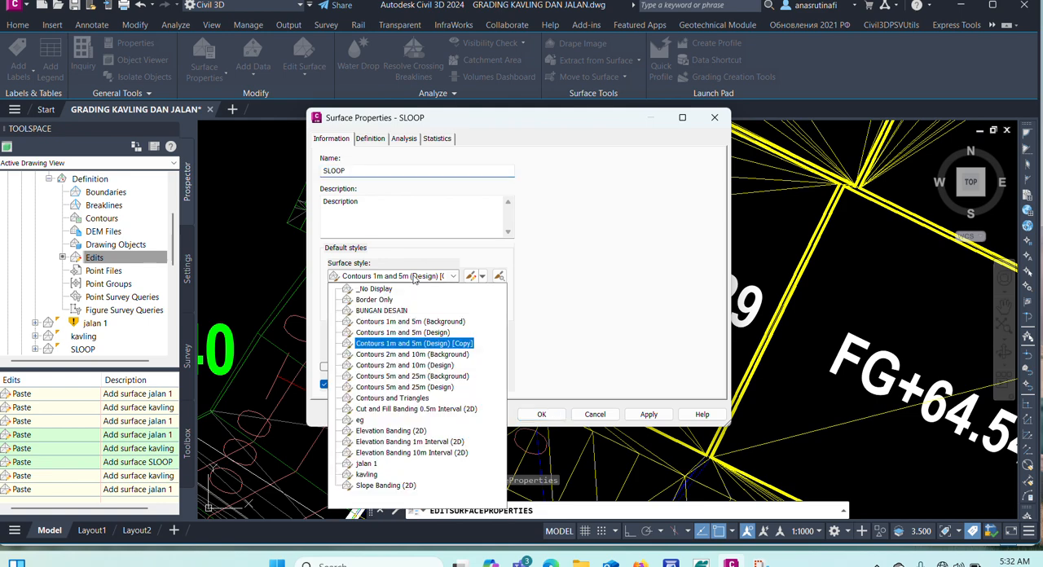
left_click(372, 295)
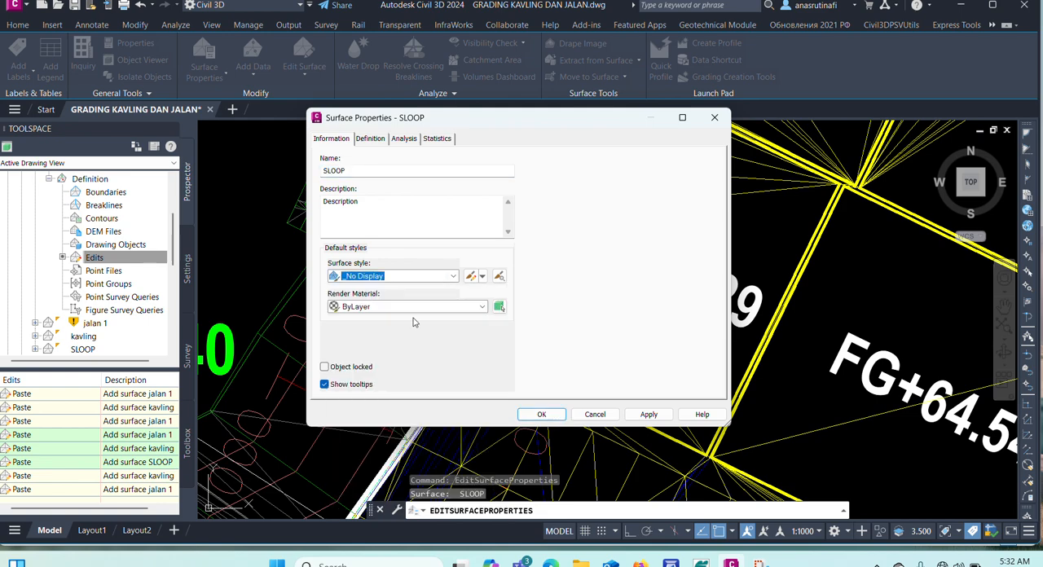
left_click(540, 414)
key("Escape")
Select the combined GABUNGAN DESAIN surface to check its extent across the lots, road and side slopes.
scroll(422, 241, "down", 2)
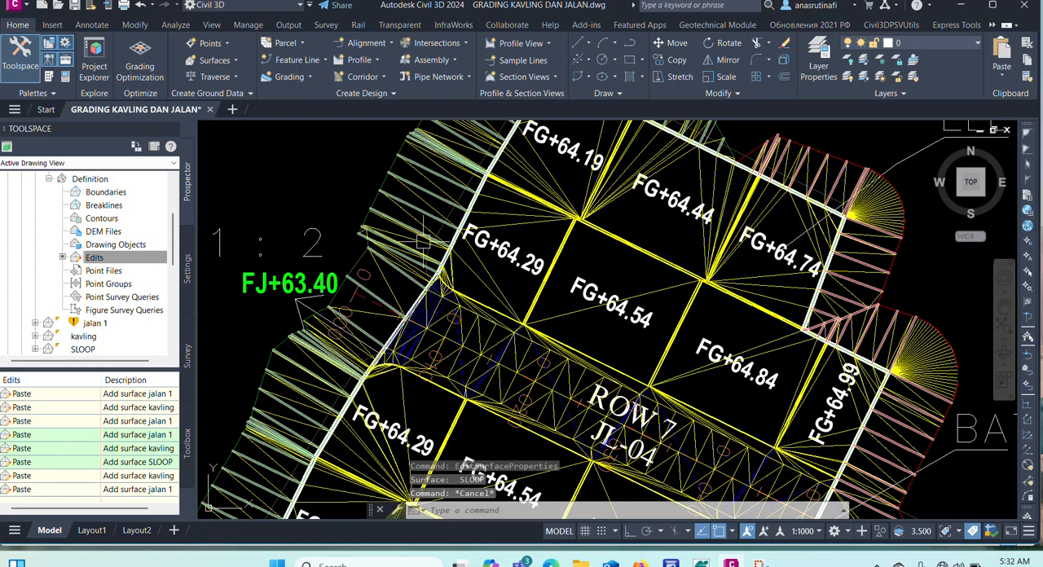
left_click(423, 241)
key("Escape")
left_click(484, 206)
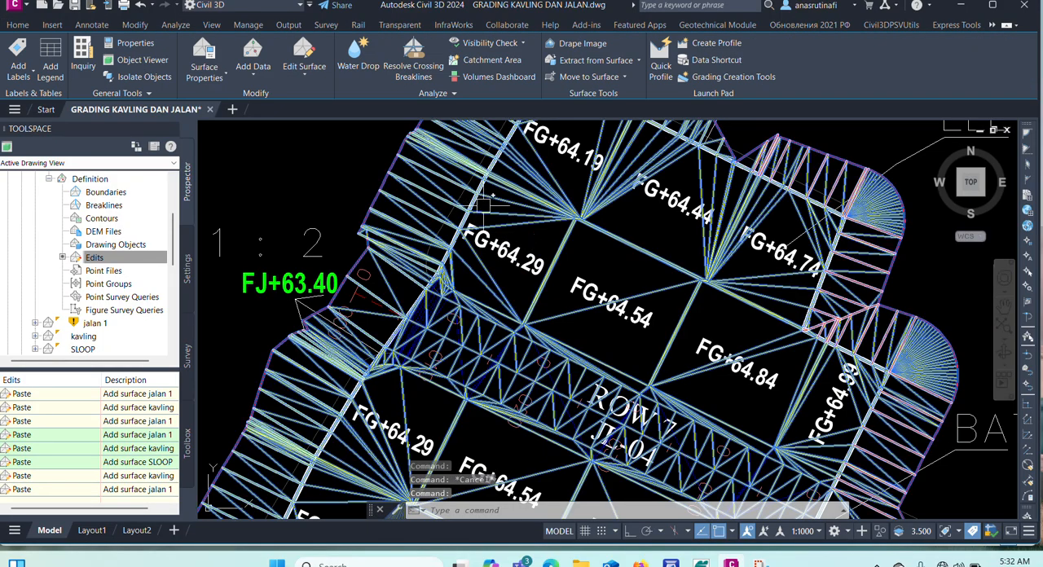
scroll(484, 205, "down", 4)
scroll(514, 255, "up", 5)
key("Escape")
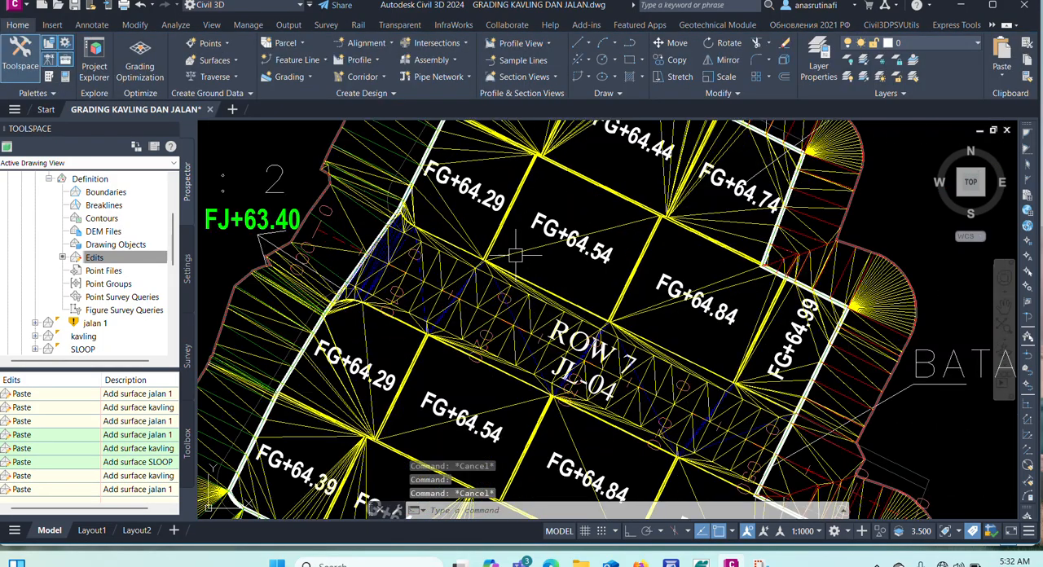
left_click(515, 255)
scroll(510, 232, "down", 2)
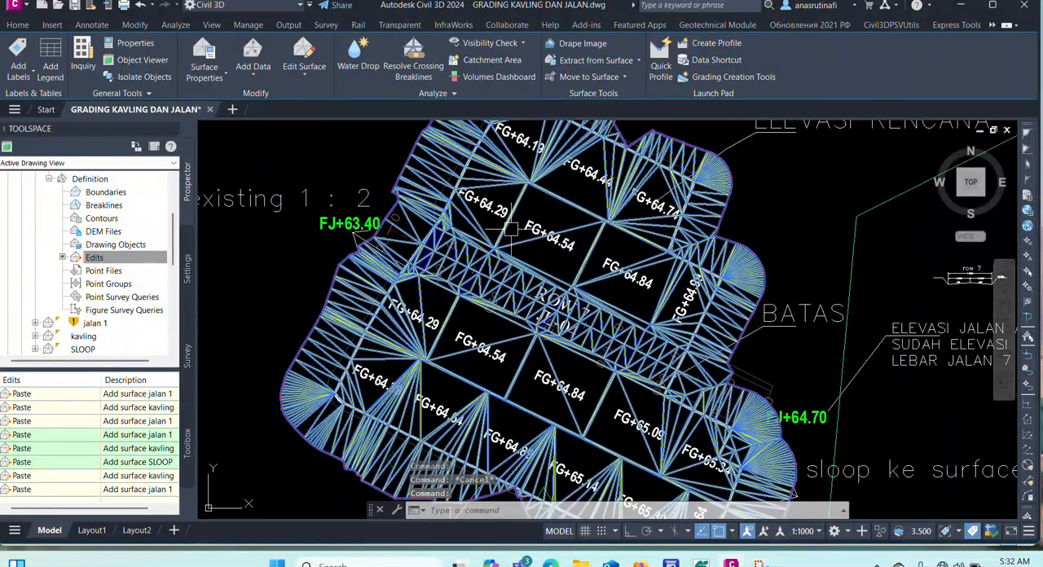
Open the combined GABUNGAN DESAIN surface in the Object Viewer and examine its lots, road and side slopes in 3D.
right_click(458, 254)
left_click(512, 478)
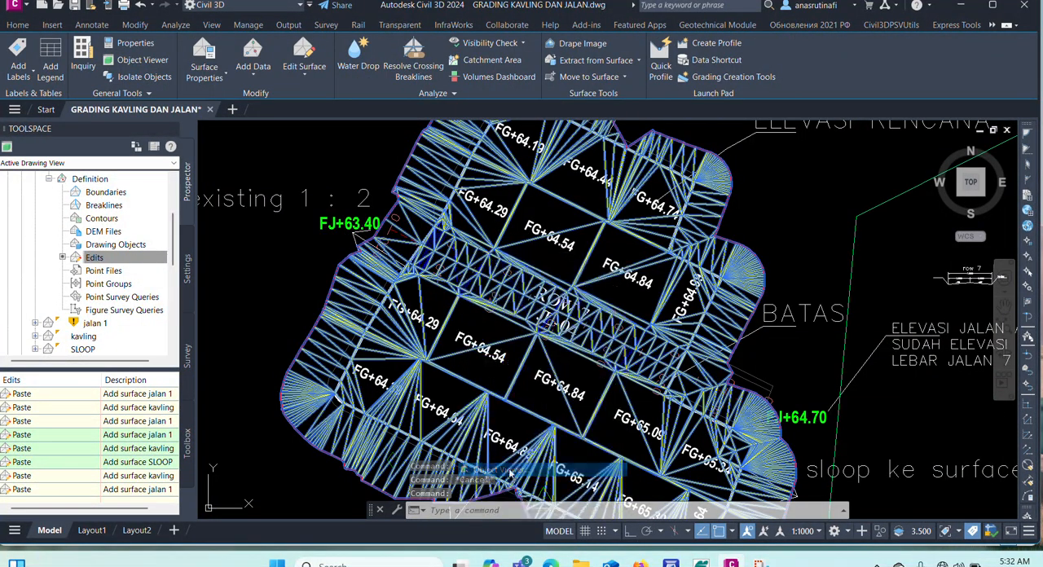
left_click_drag(505, 416, 476, 330)
scroll(476, 330, "up", 3)
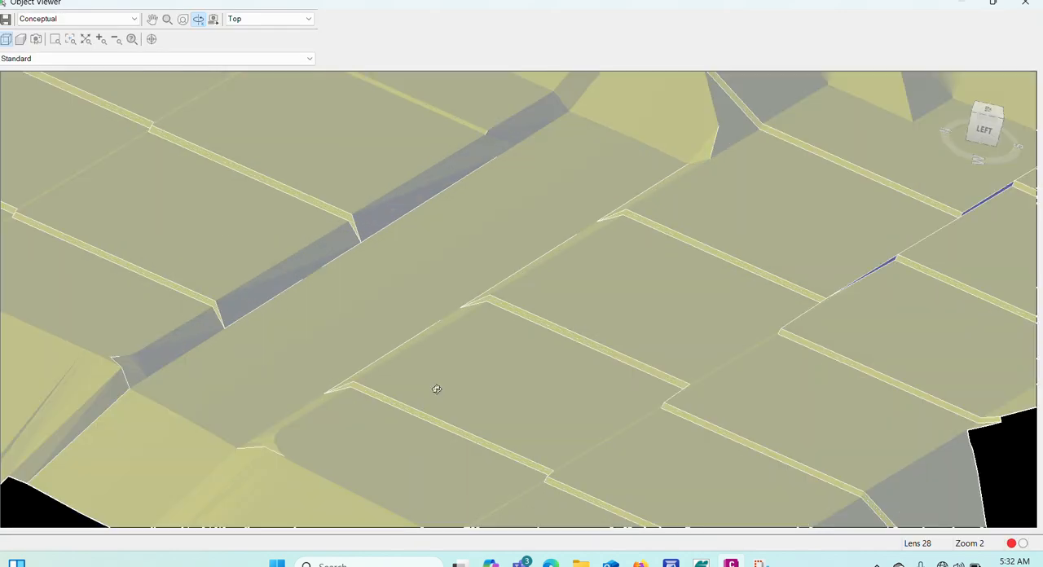
scroll(424, 390, "up", 2)
scroll(464, 370, "down", 6)
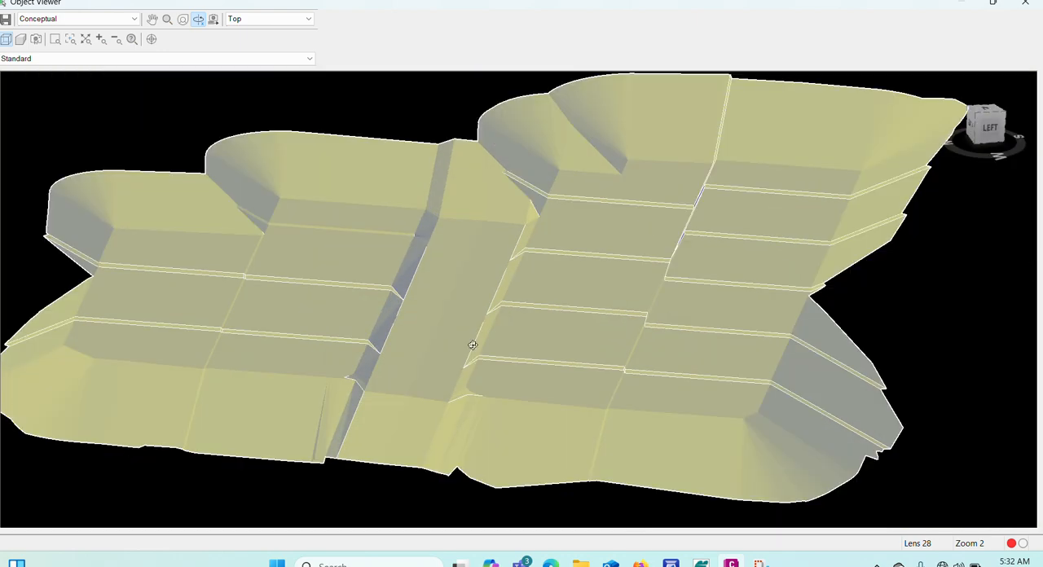
left_click_drag(416, 385, 379, 375)
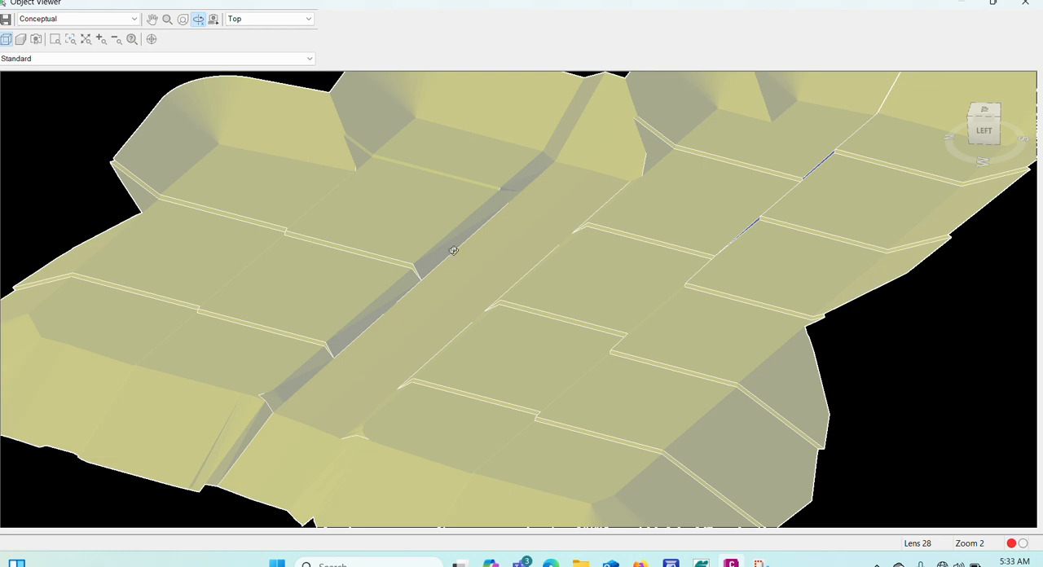
scroll(444, 248, "down", 2)
scroll(391, 373, "up", 2)
Orbit the 3D surface to its opposite side, examine where the road meets the lots and slopes, and close the viewer.
left_click_drag(407, 374, 607, 343)
left_click_drag(734, 332, 688, 321)
left_click_drag(615, 318, 575, 296)
scroll(461, 389, "up", 4)
scroll(421, 380, "down", 3)
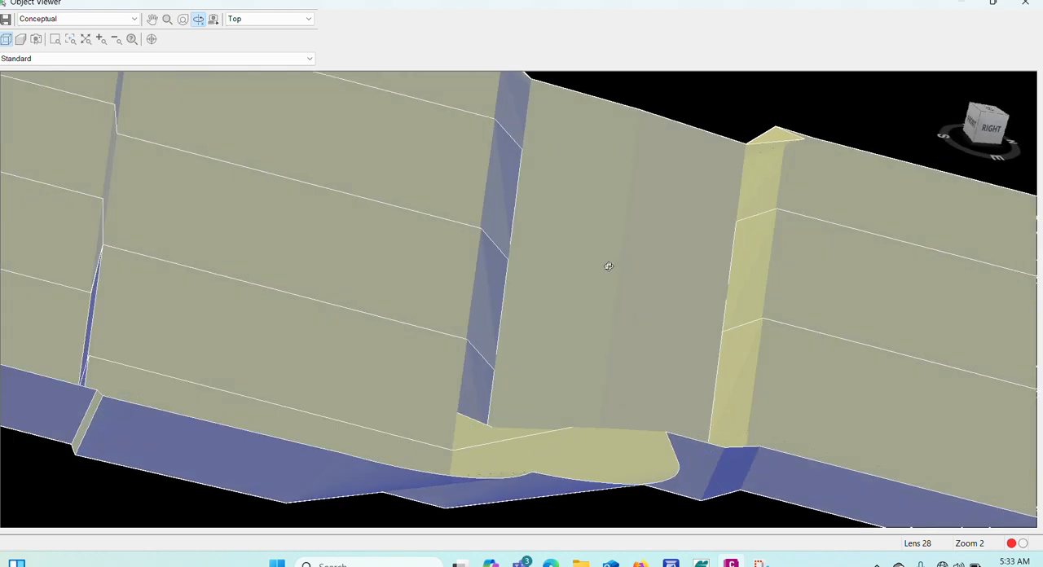
left_click_drag(662, 308, 636, 262)
key("Escape")
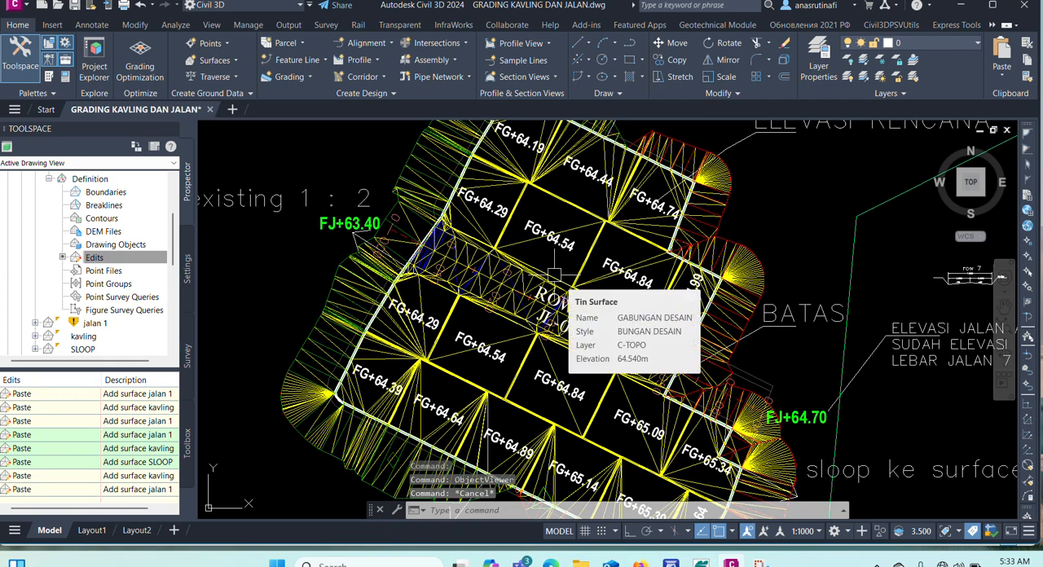
Examine the GABUNGAN DESAIN surface in plan, from the whole framed layout to the elevation along the ROW 7 road.
scroll(482, 386, "down", 4)
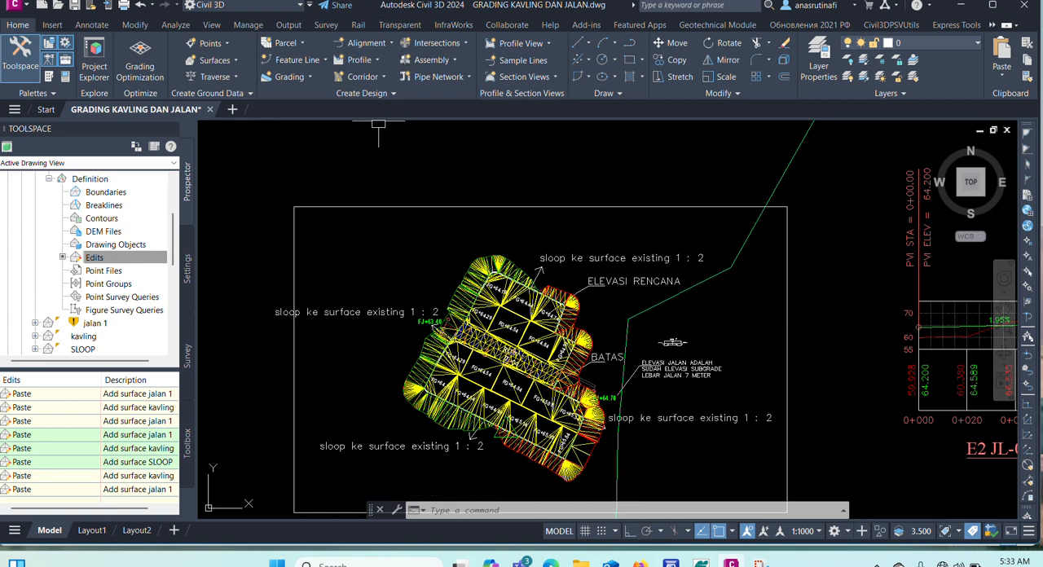
scroll(362, 174, "down", 2)
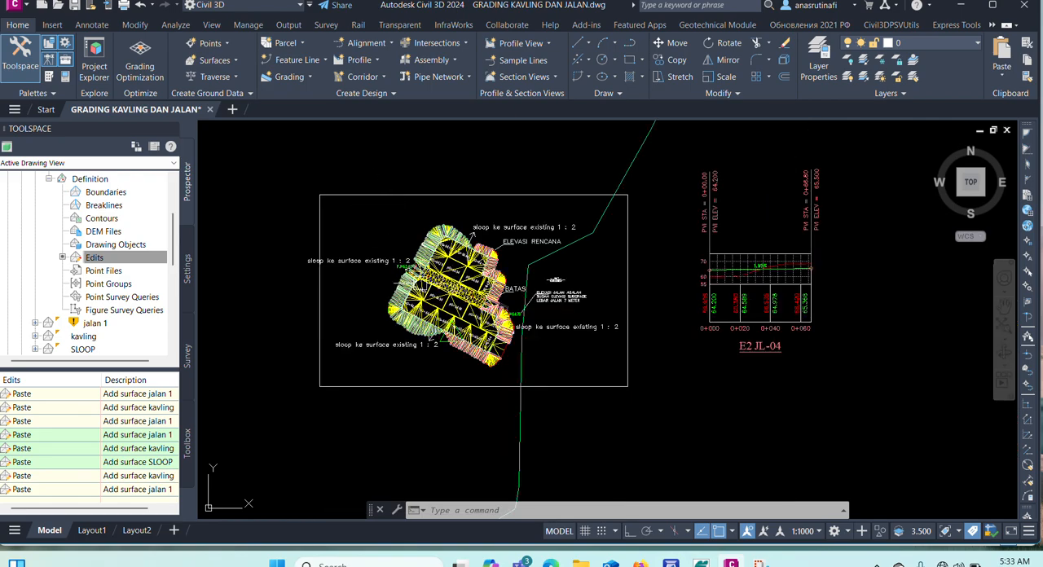
scroll(420, 280, "up", 2)
scroll(456, 277, "up", 2)
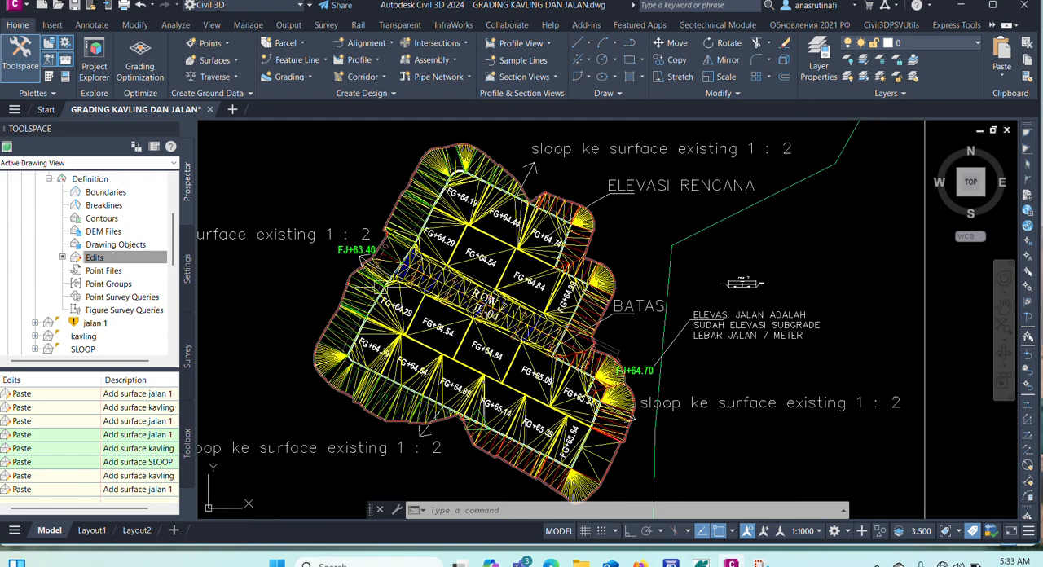
scroll(373, 281, "up", 3)
scroll(484, 280, "down", 5)
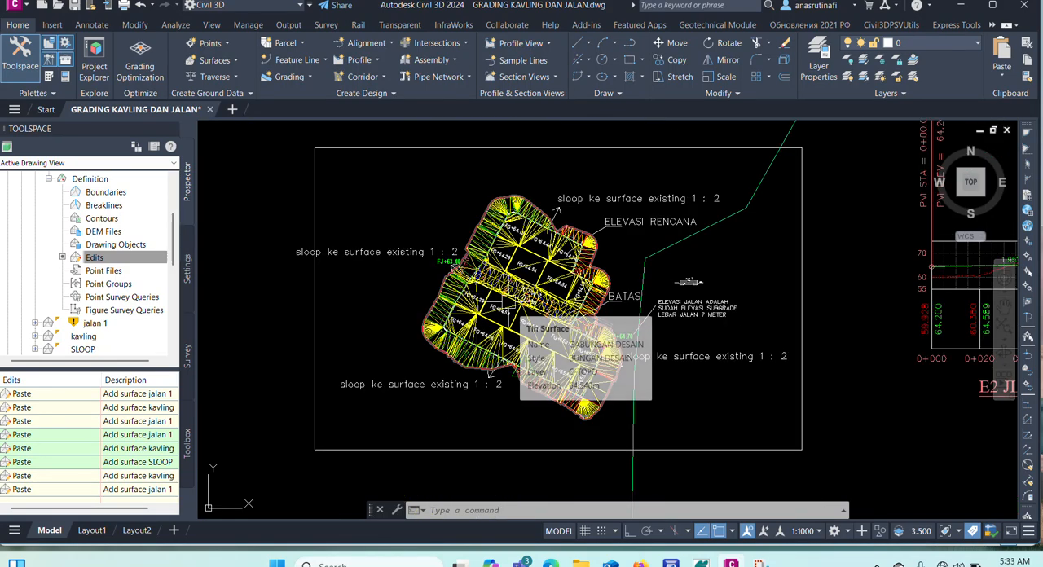
scroll(546, 311, "up", 3)
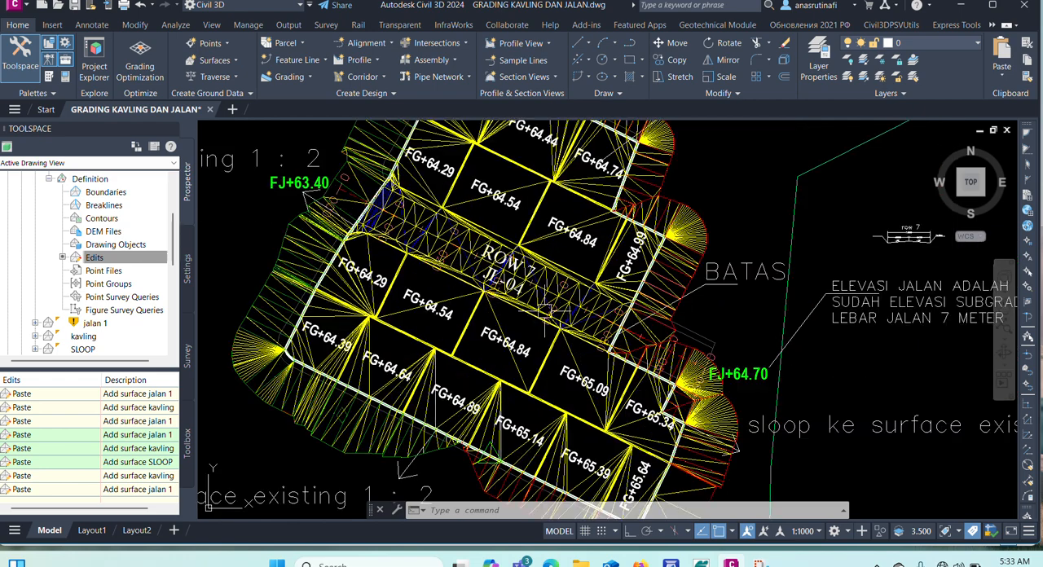
mouse_move(547, 312)
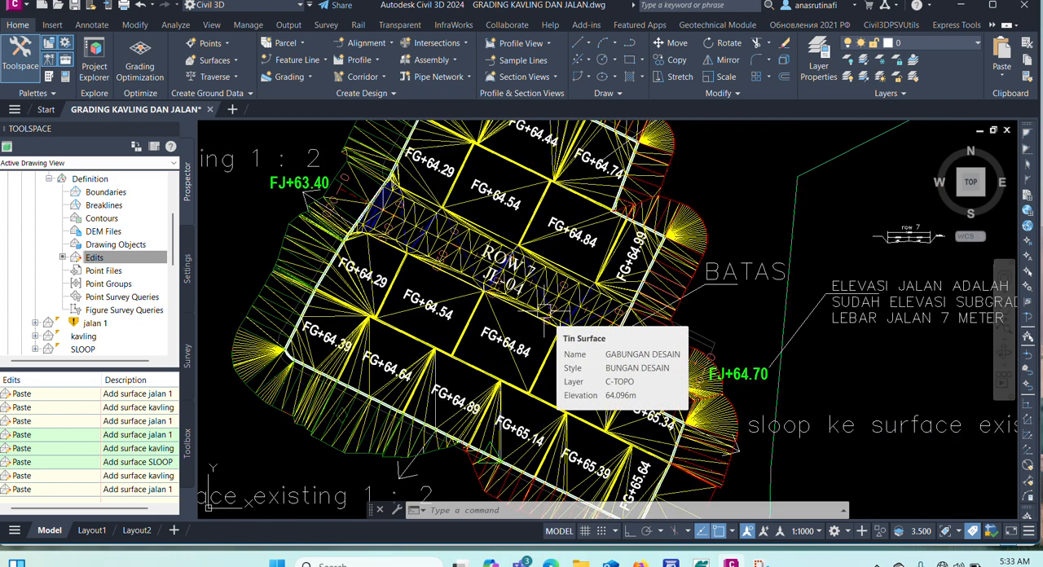